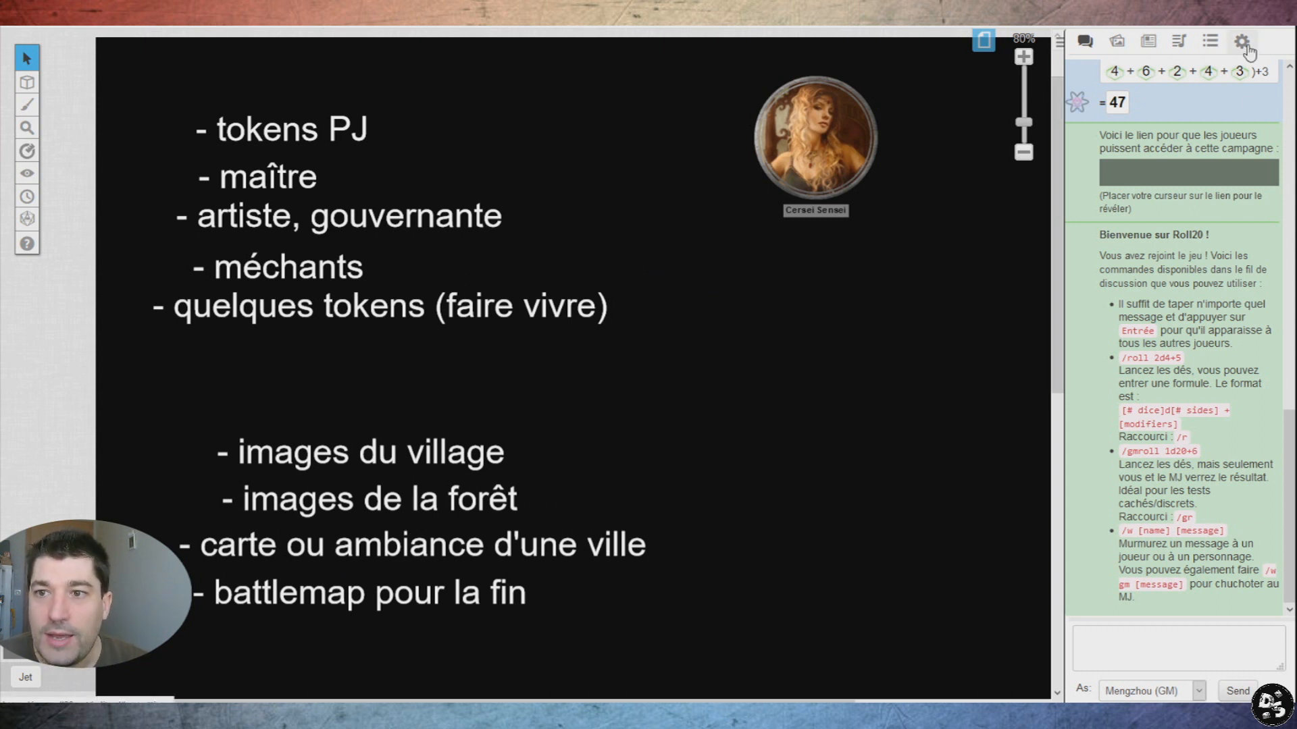
Step: Add a new macro to the campaign and name it Relance
left_click(1211, 44)
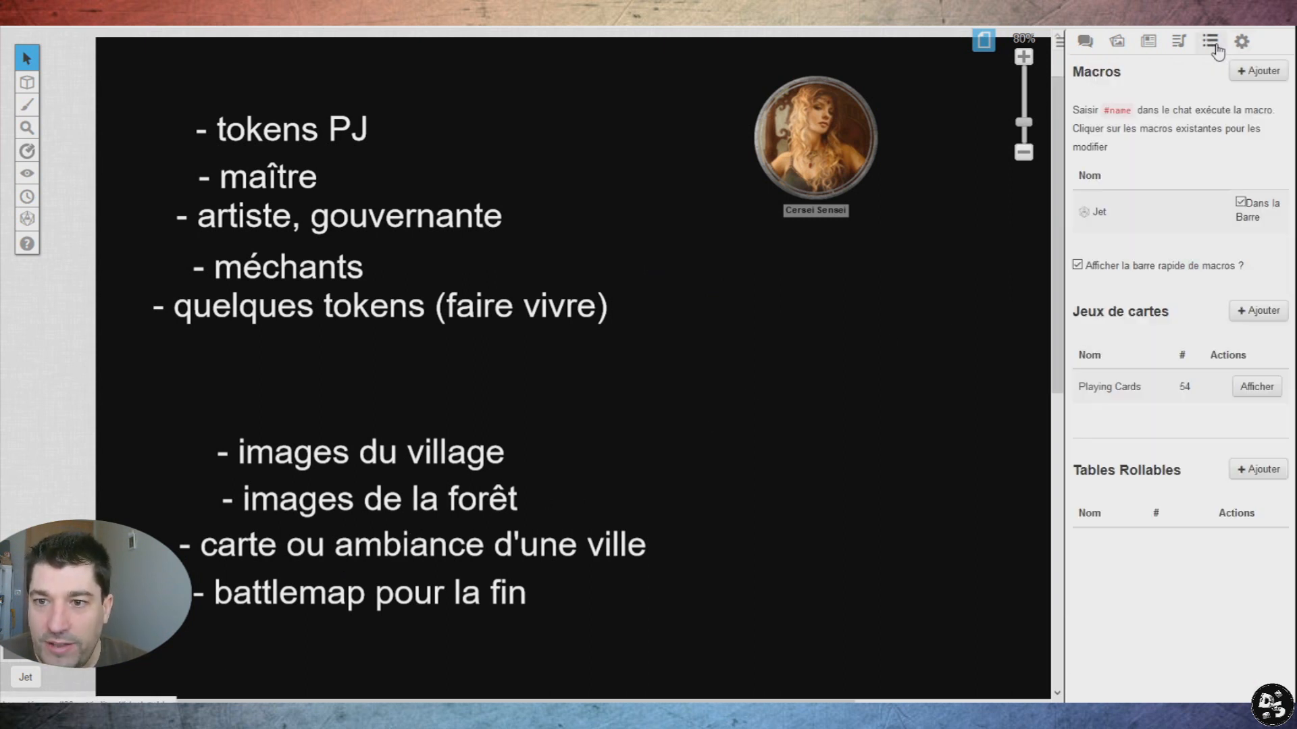
left_click(1260, 73)
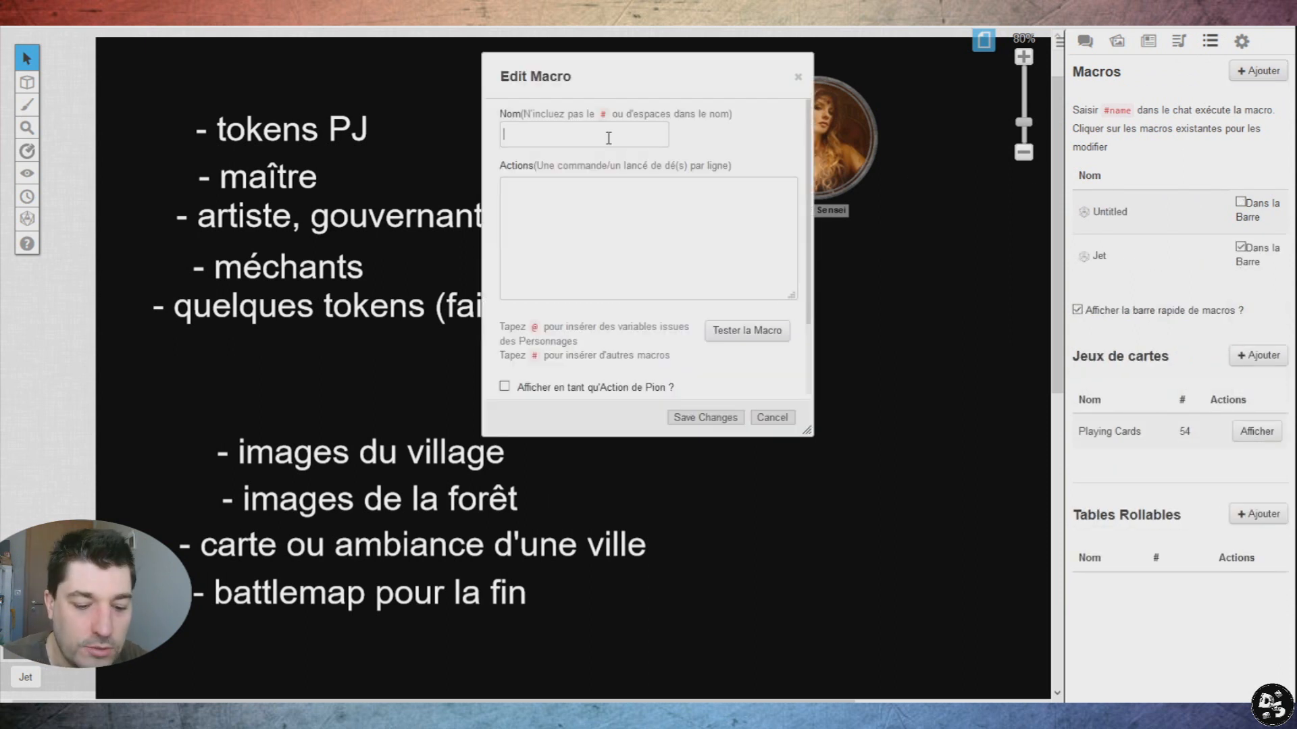
type("Relance")
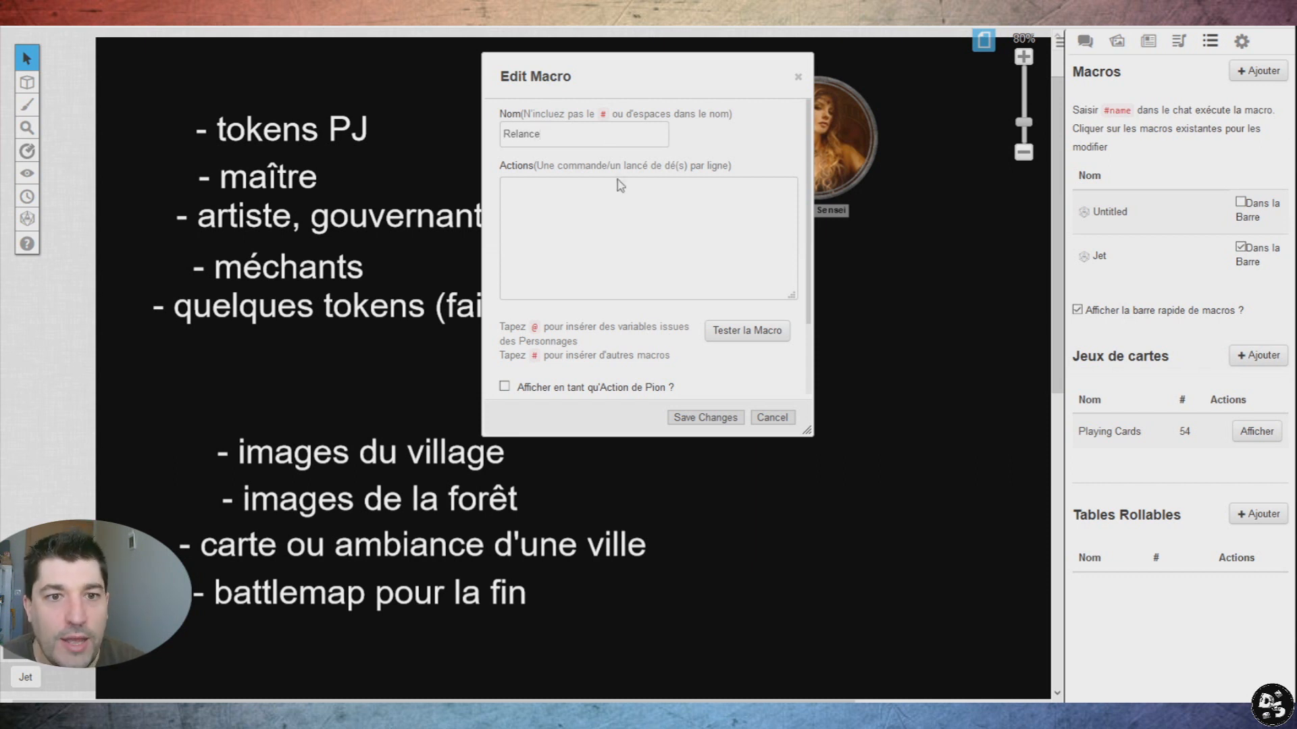
left_click(625, 200)
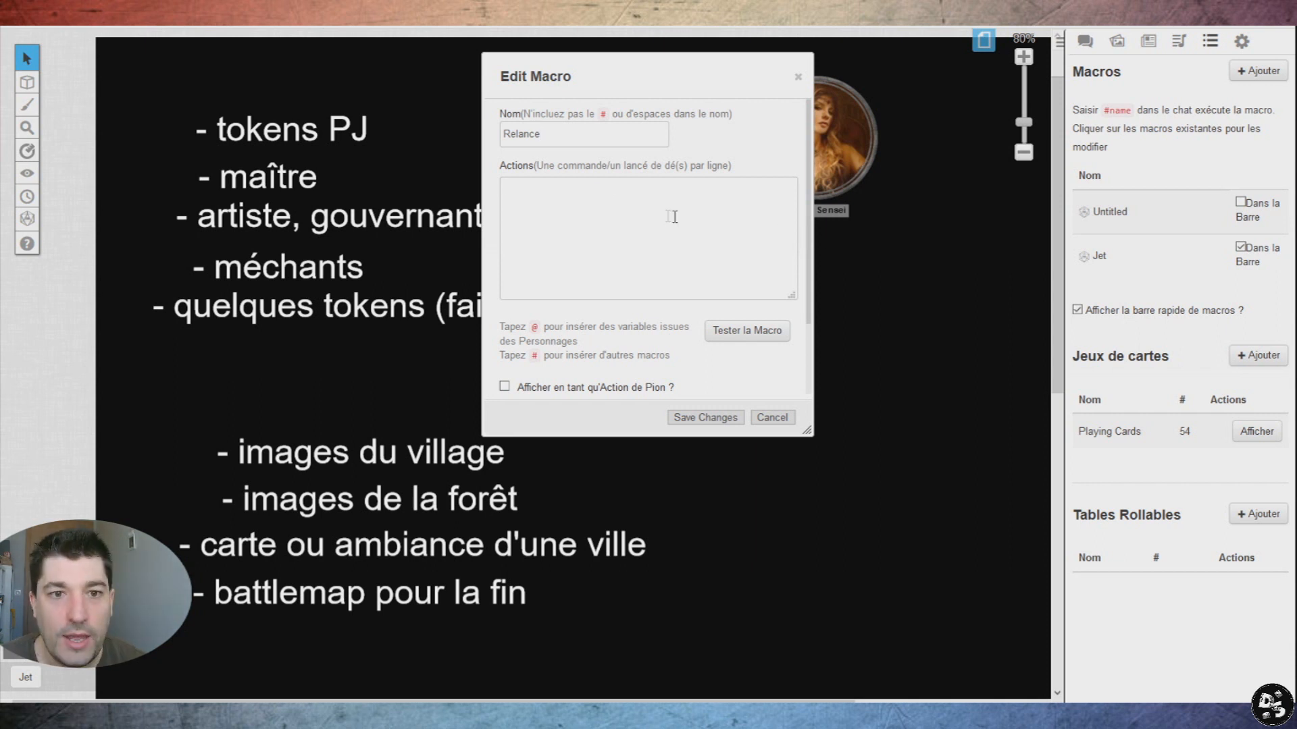
Step: Copy the Jet macro's roll formula into the Relance actions and remove the automatic successes part, leaving "/r ?{Nombre de dés 10}d10>5f4s"
left_click(1107, 256)
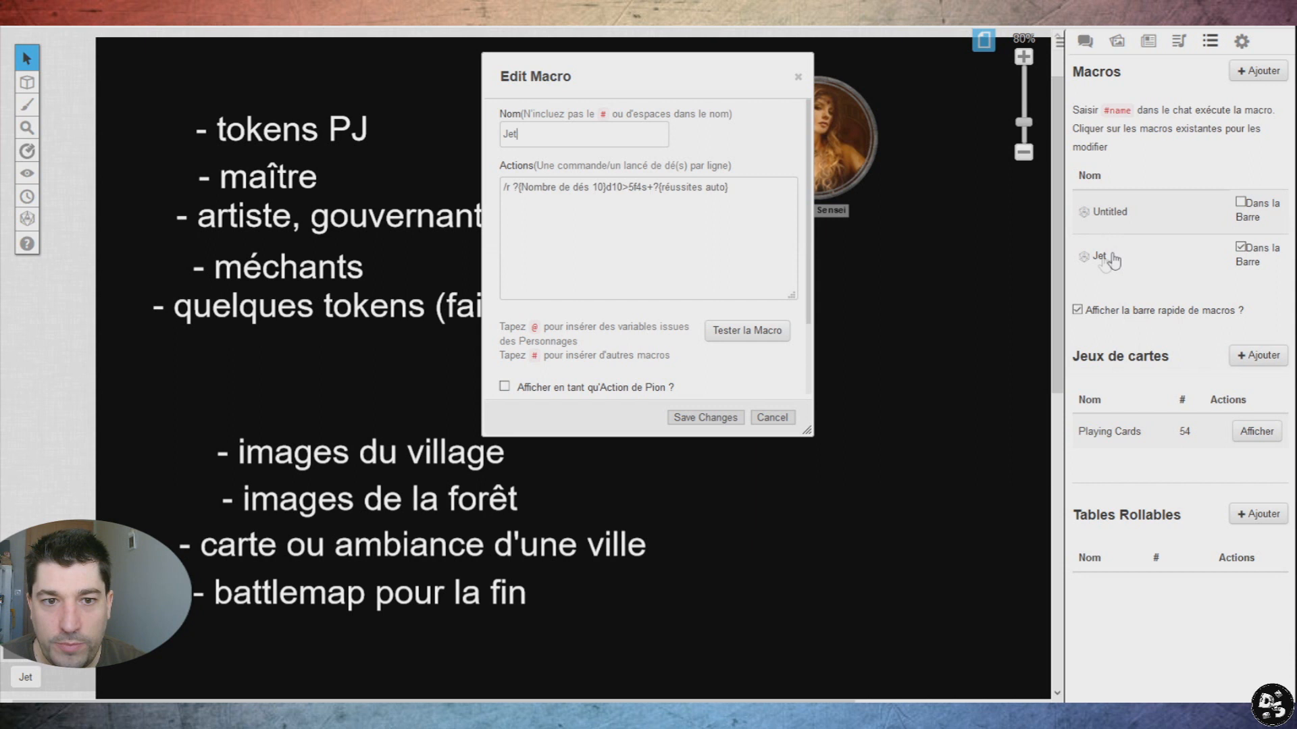
left_click_drag(726, 188, 445, 189)
key("ctrl+c")
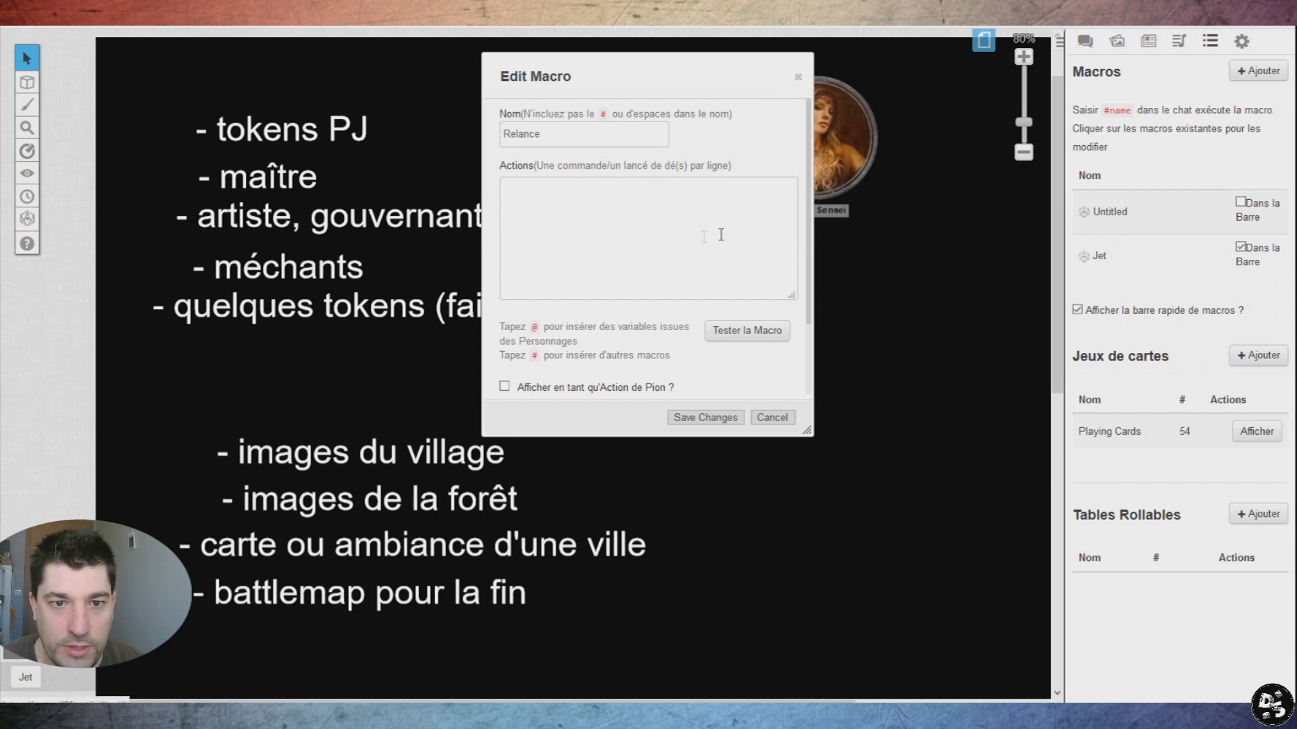
left_click(663, 227)
key("ctrl+v")
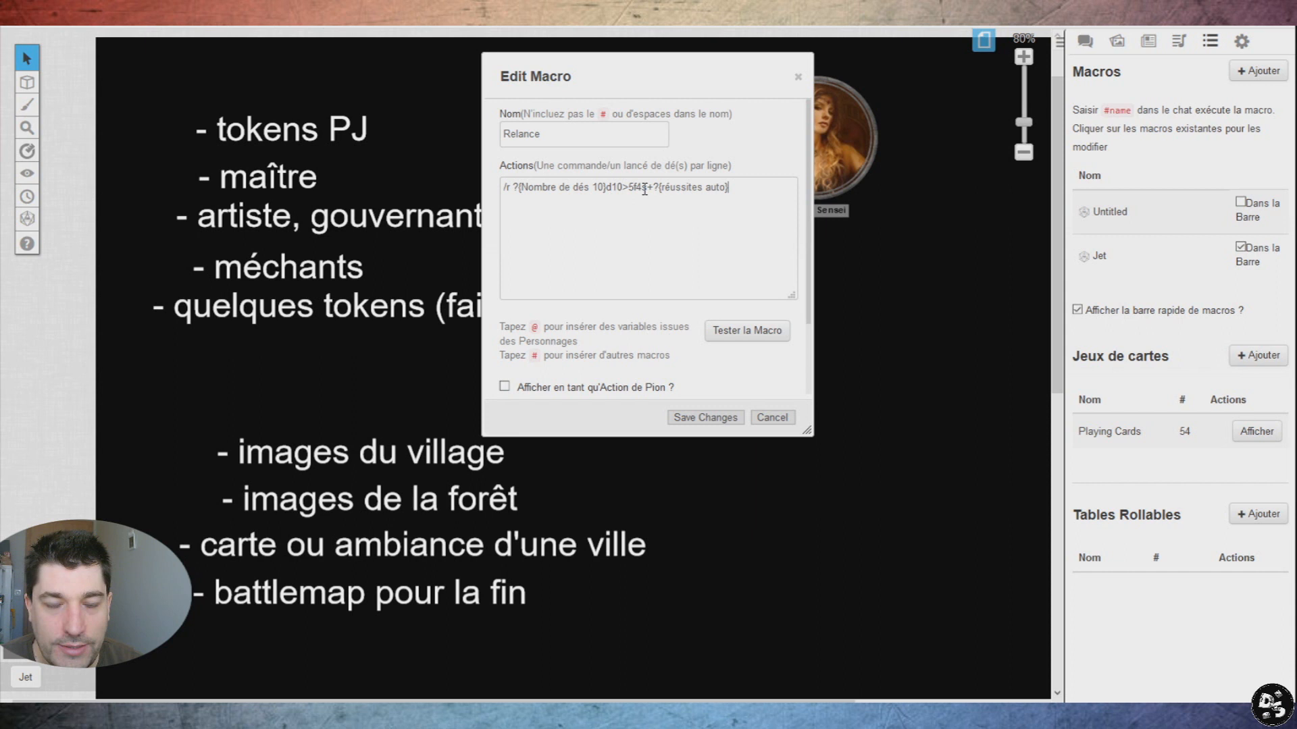
mouse_move(644, 191)
left_mouse_down()
mouse_move(722, 190)
mouse_move(649, 193)
left_mouse_up()
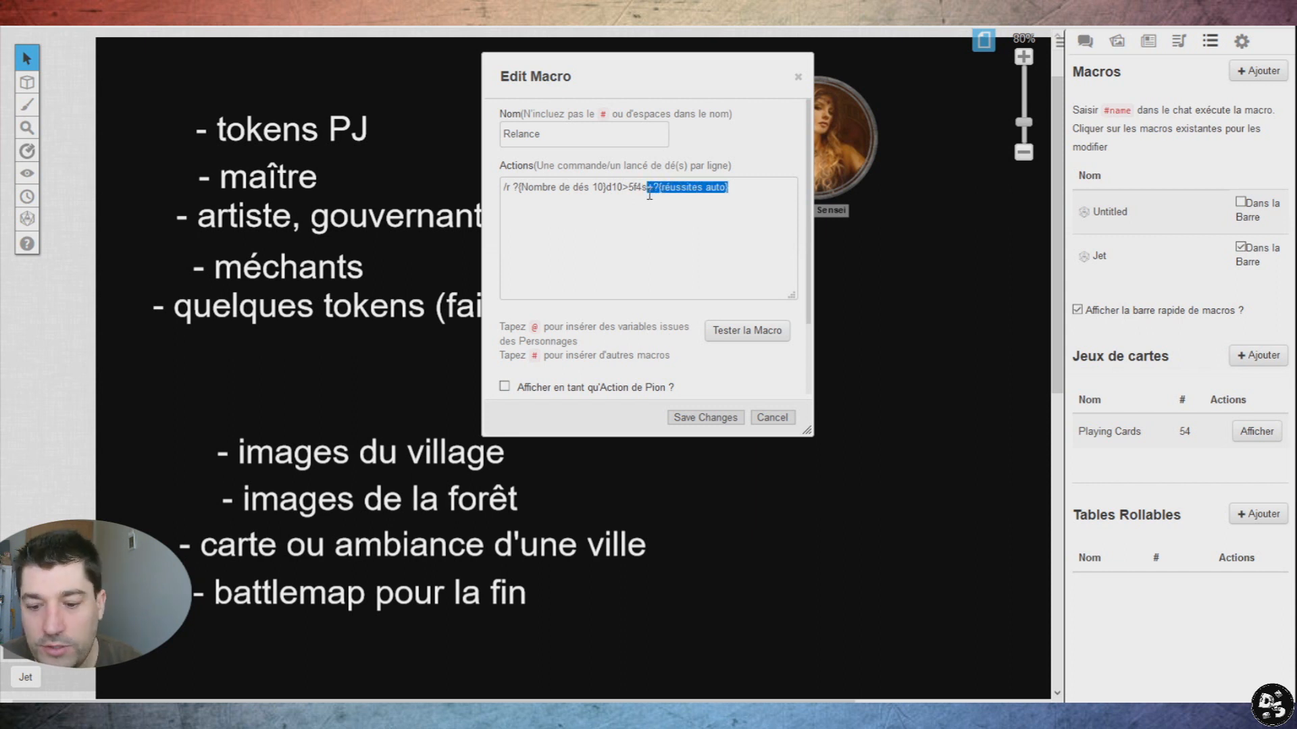
key("BackSpace")
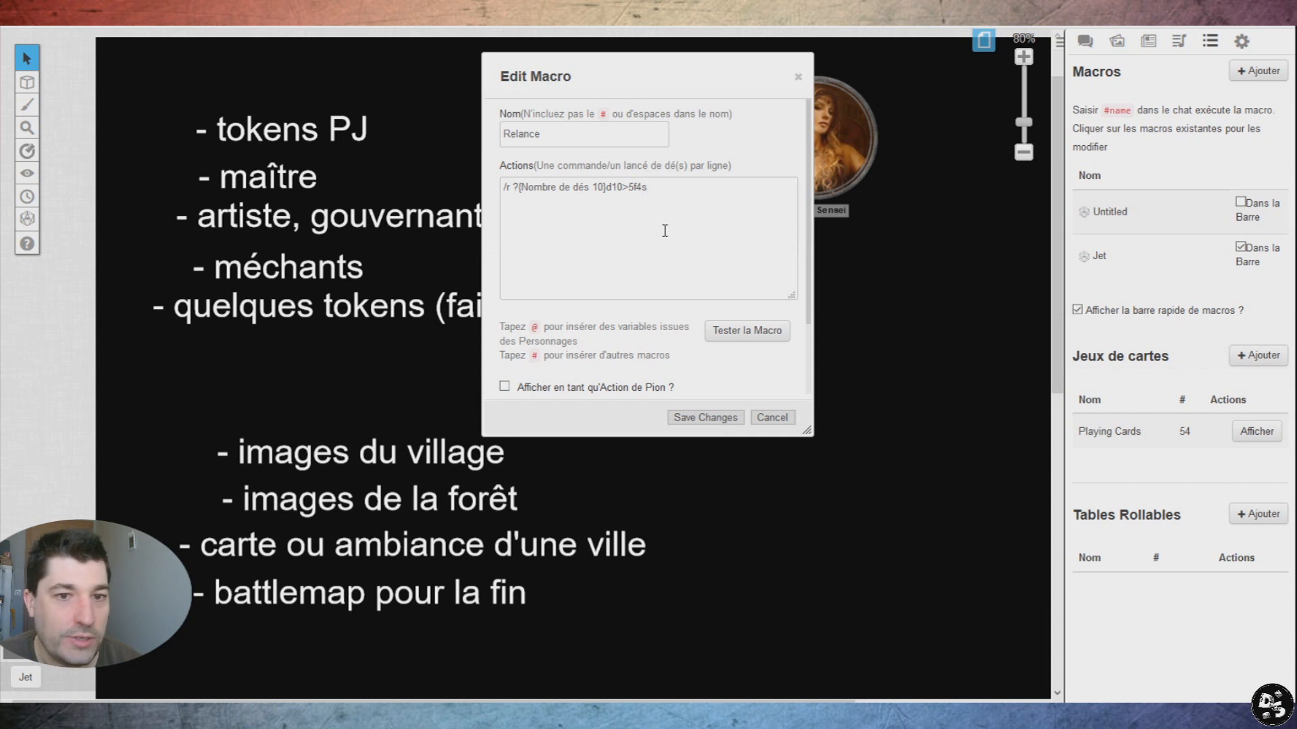
Step: Make the Relance macro visible to all players (Tous les joueurs), save it, and show it in the quick macro bar
scroll(621, 329, "down", 2)
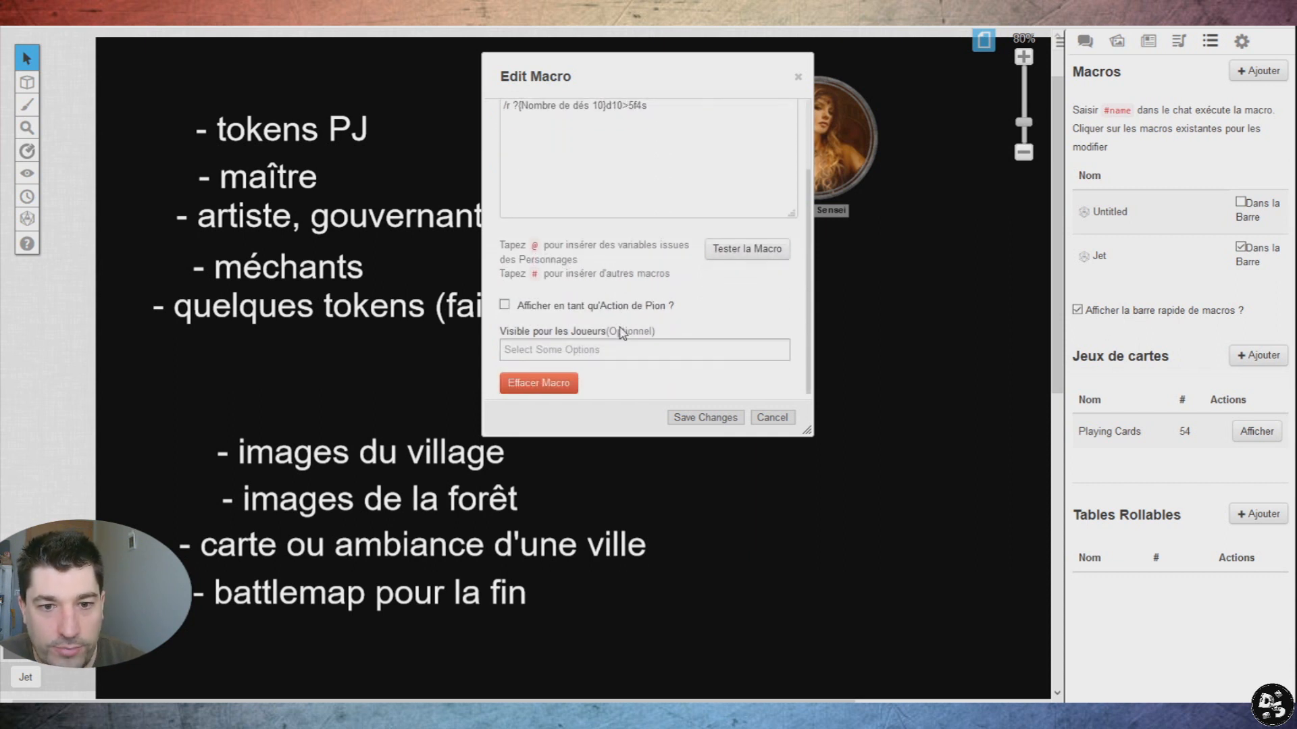
left_click(506, 358)
left_click(536, 374)
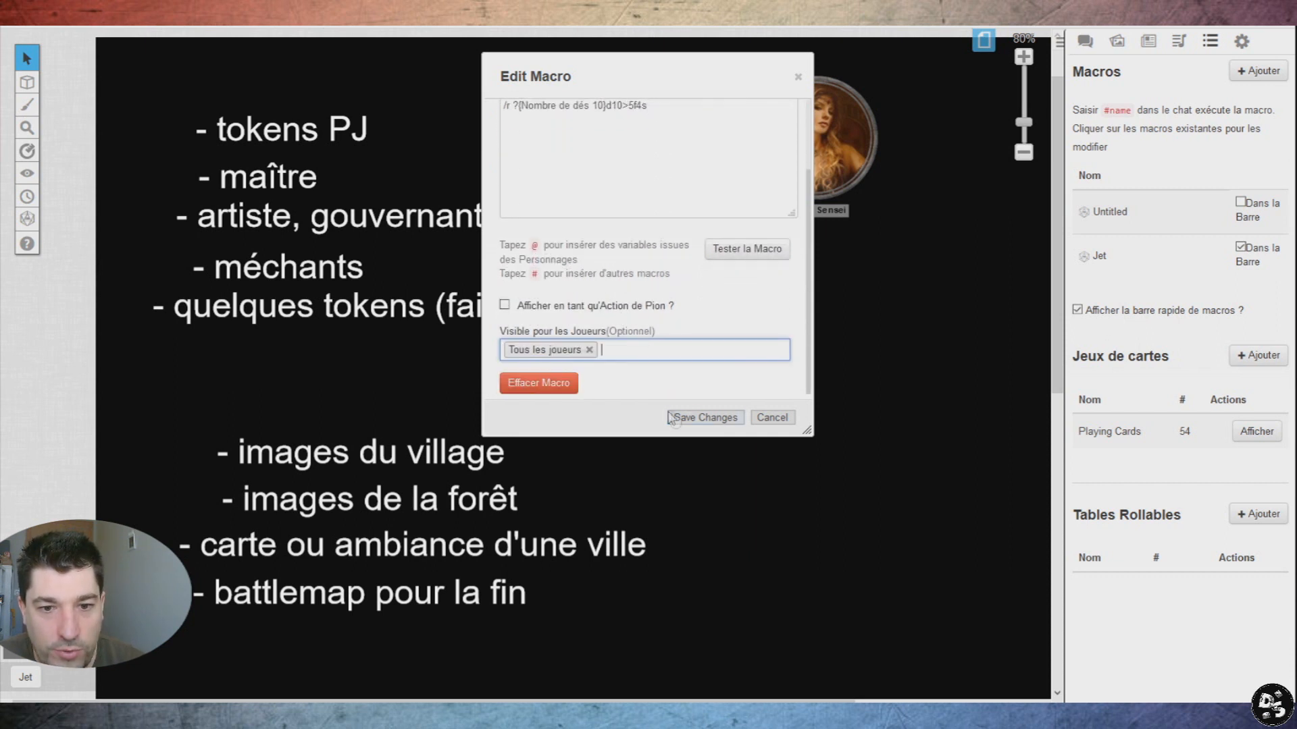
left_click(672, 418)
left_click(1240, 249)
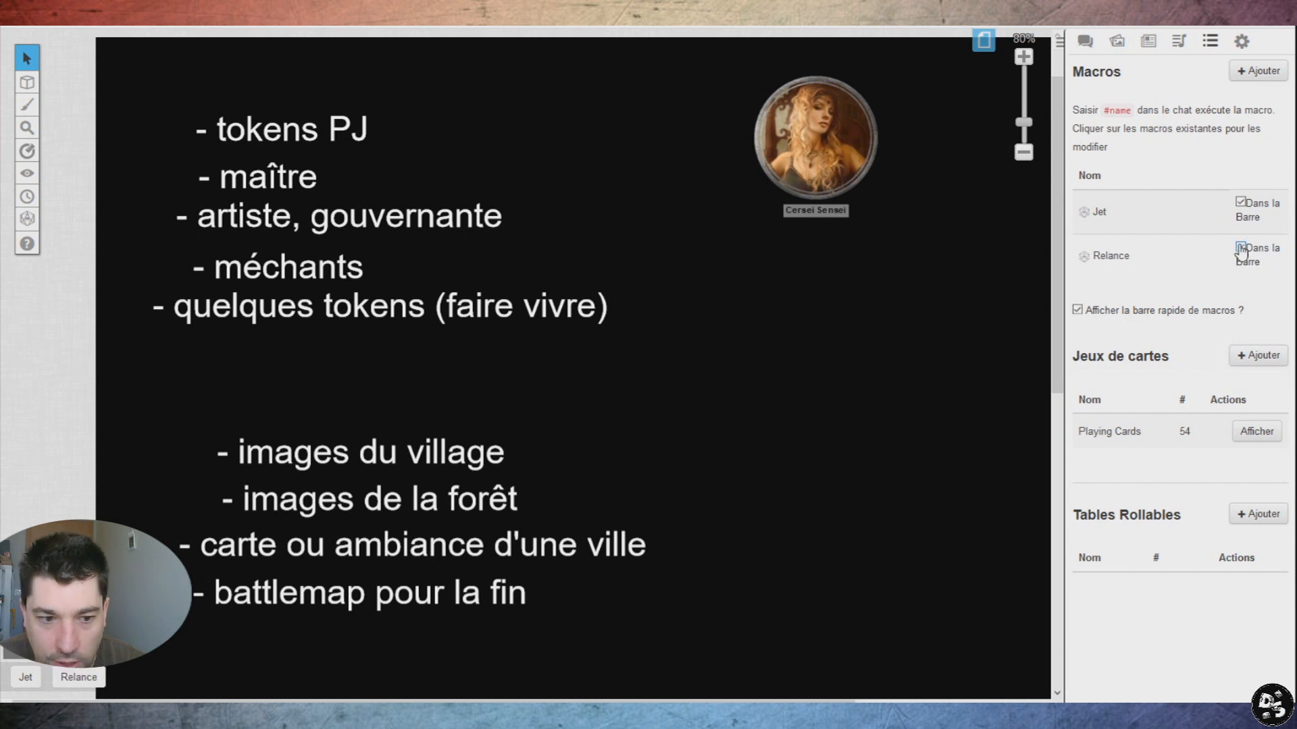
Step: Show the chat and roll the Relance macro with 2 dice
left_click(1082, 42)
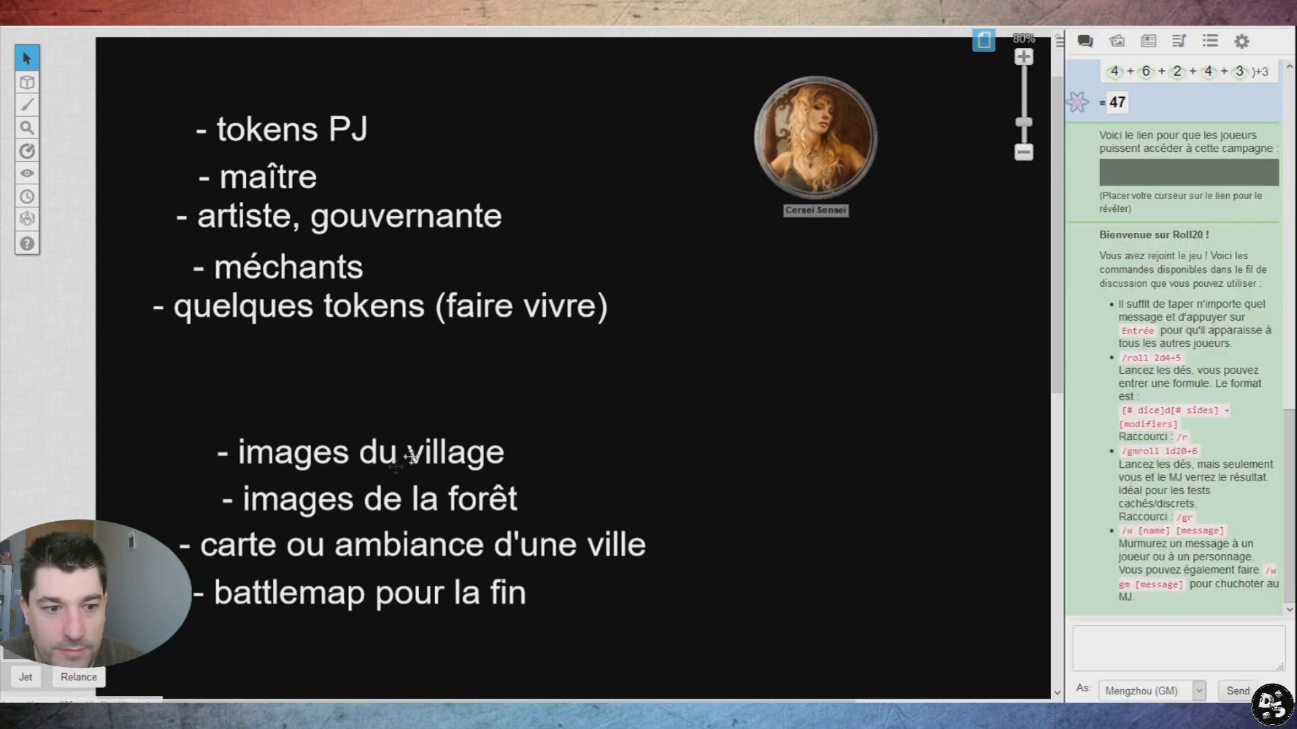
left_click(79, 677)
type("2")
key("Return")
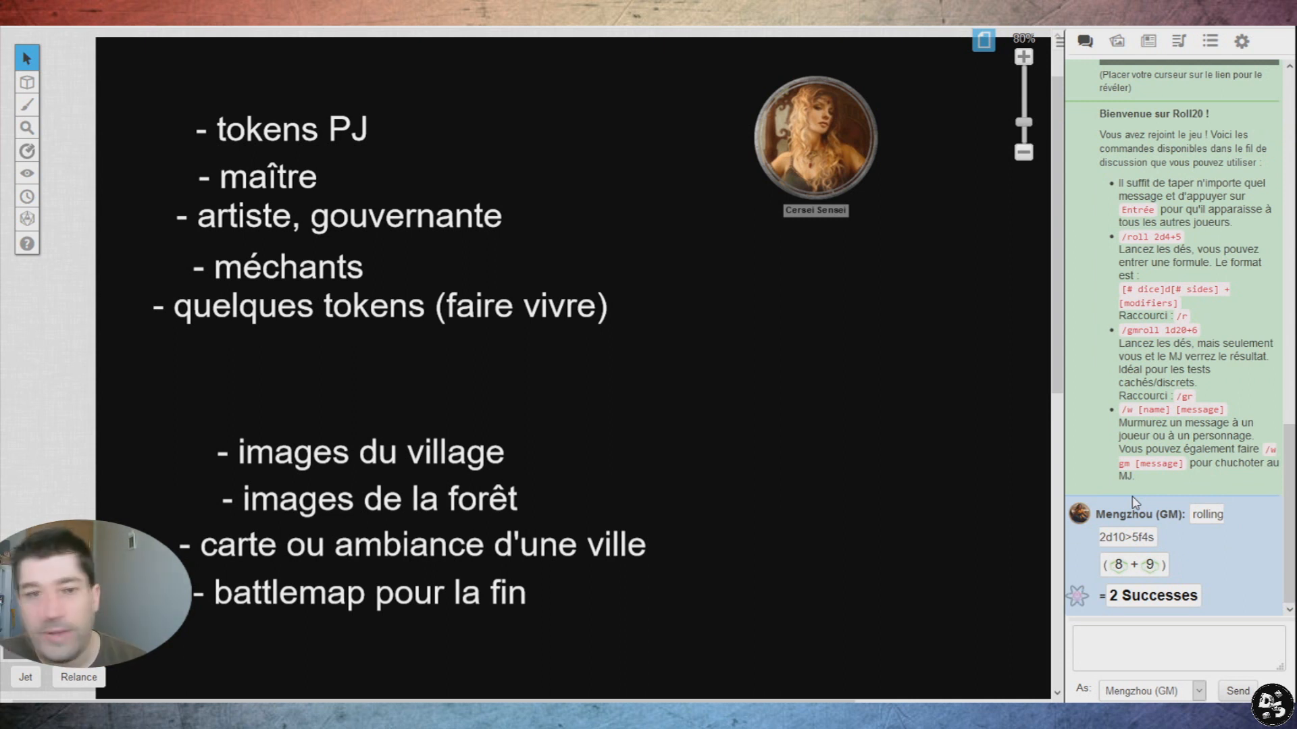
scroll(754, 286, "up", 1)
scroll(754, 286, "down", 2)
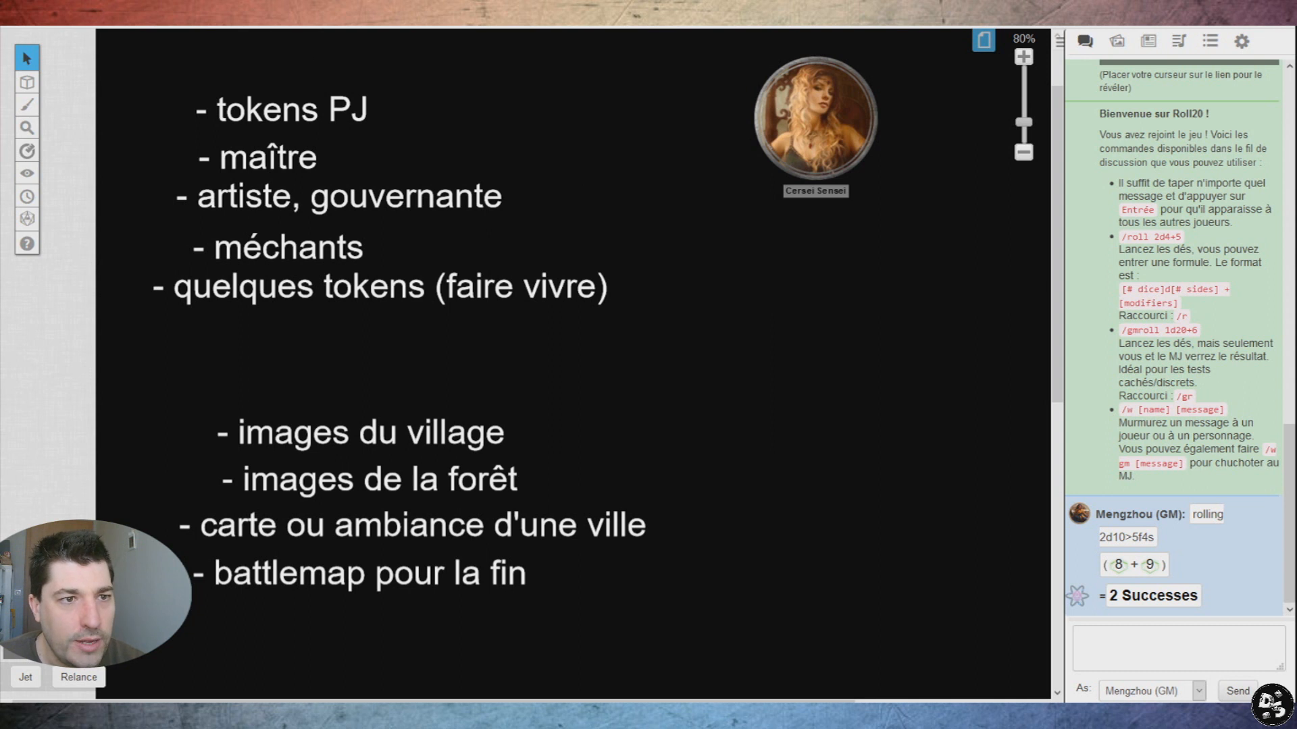
Step: In a new browser tab, search Google for "japanese temple art" and show the image results
key("ctrl+t")
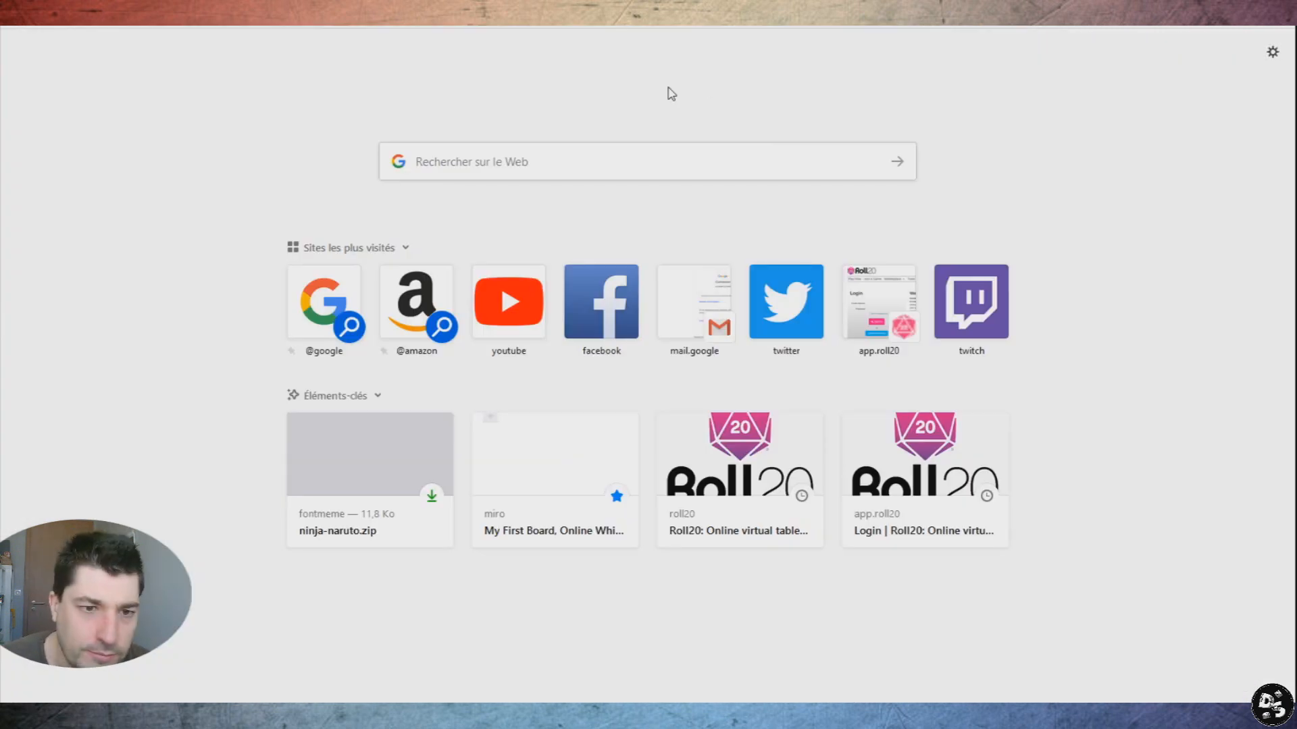
left_click(607, 154)
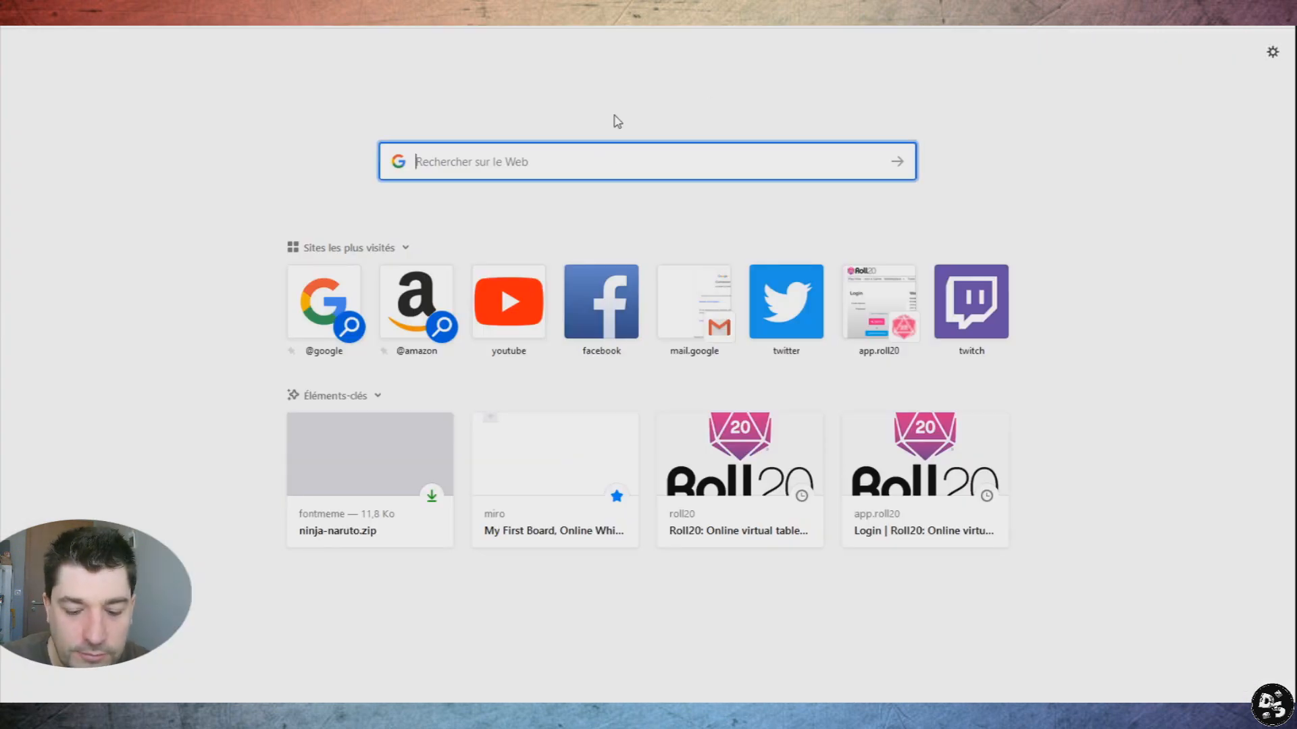
type("japan")
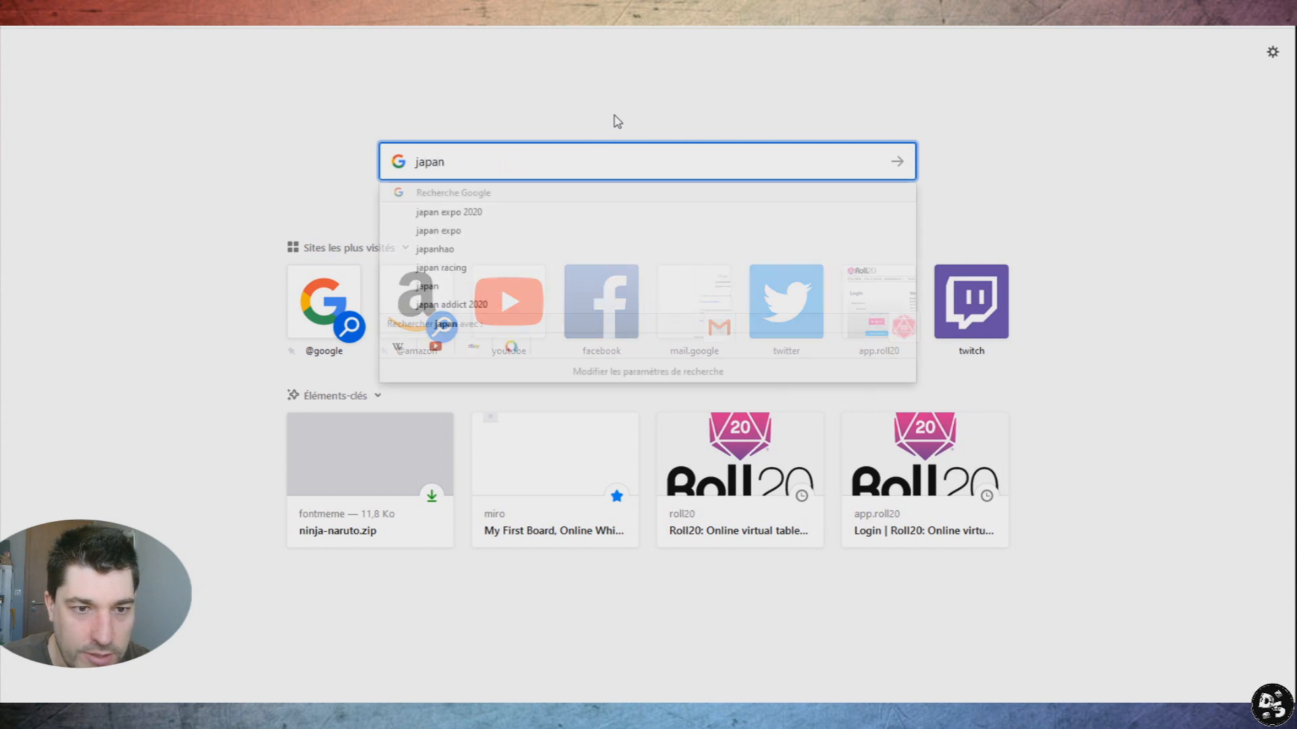
type("ese temple art")
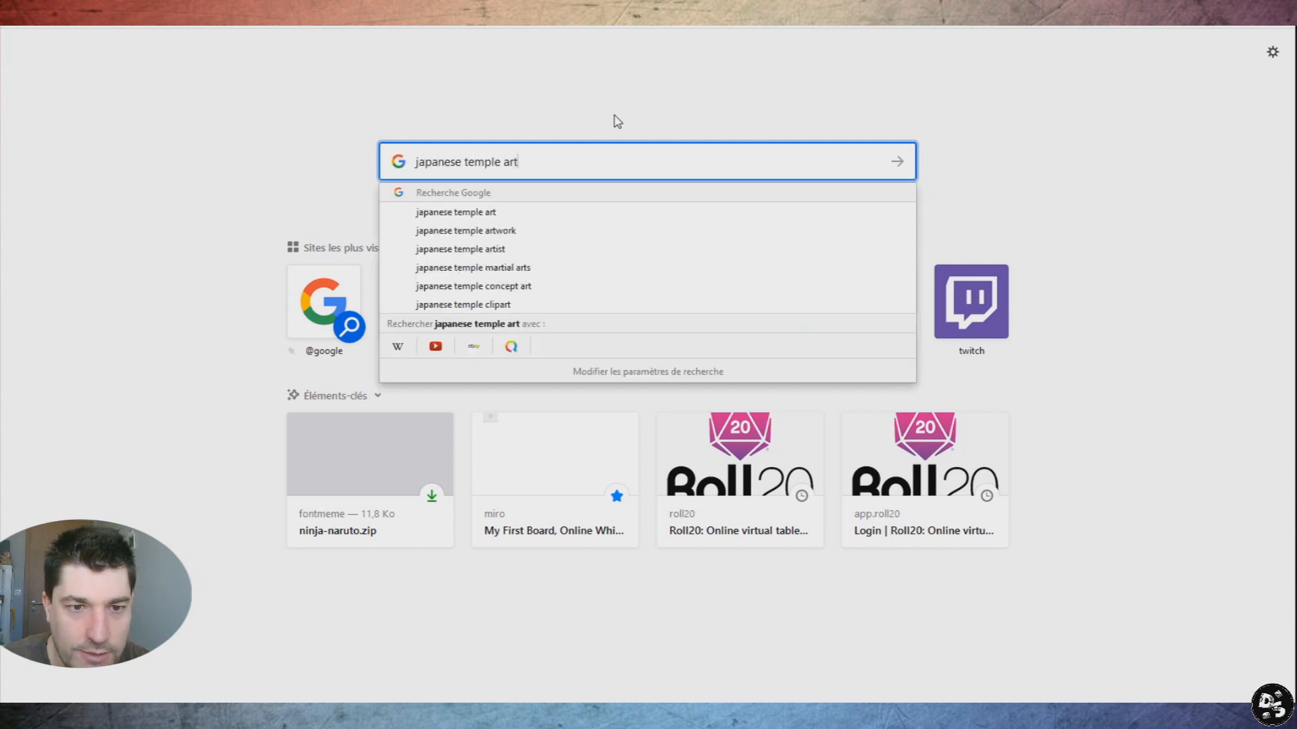
key("Return")
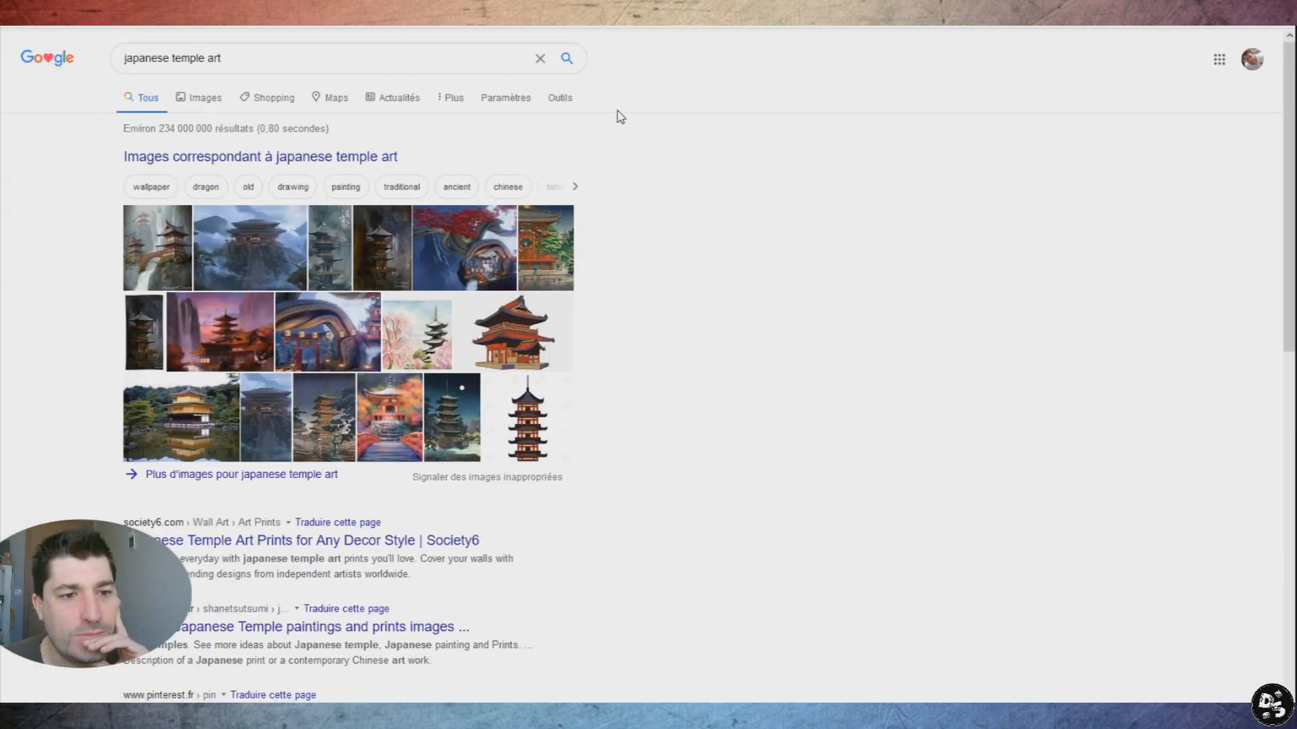
left_click(206, 99)
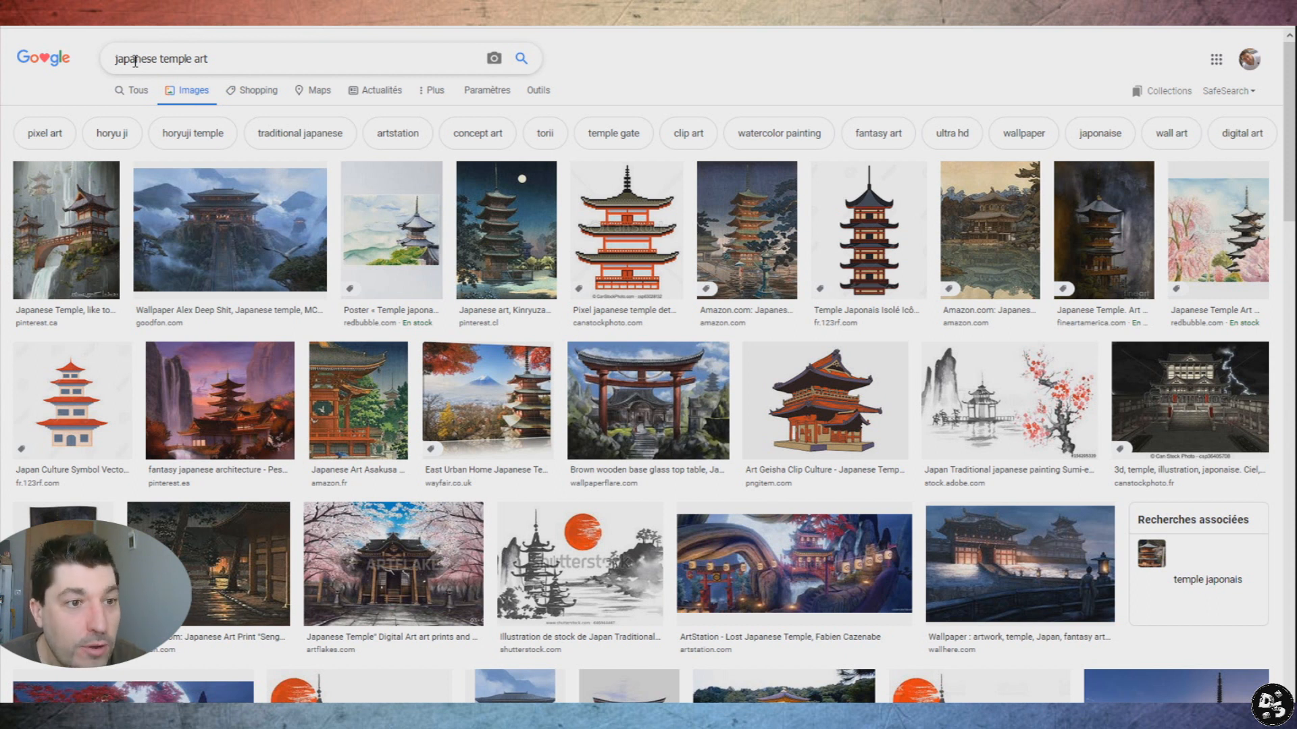
left_click(178, 60)
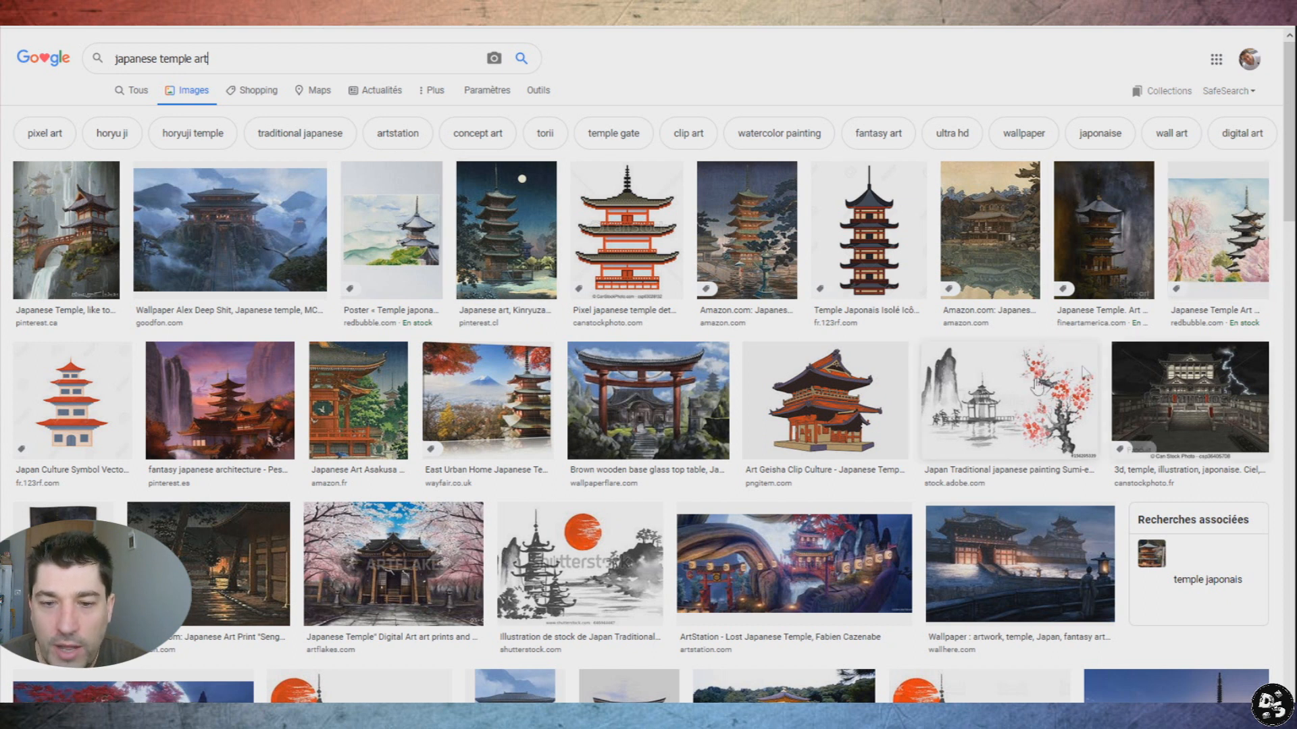
Step: Open the red torii gate temple picture at full size, save it to the campaign's Images folder, and select the saved file in File Explorer
left_click(634, 402)
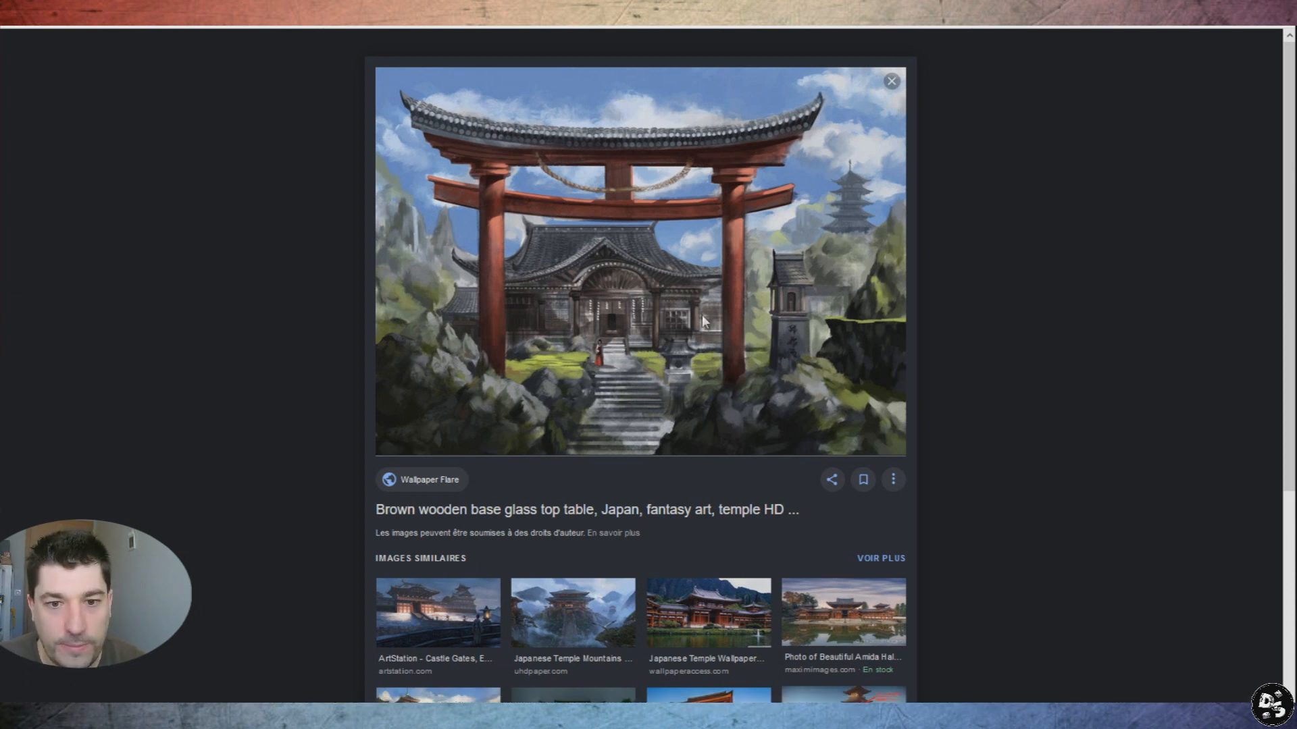
left_click(702, 378)
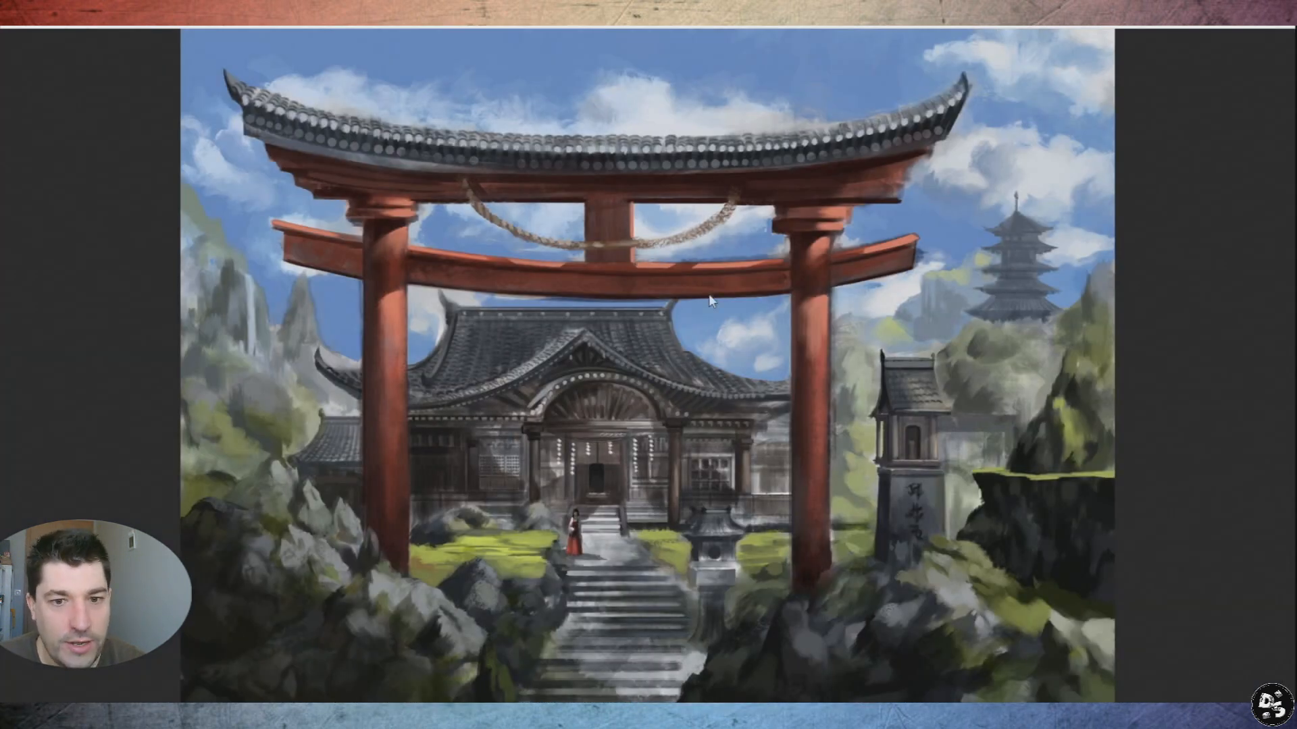
key("ctrl+s")
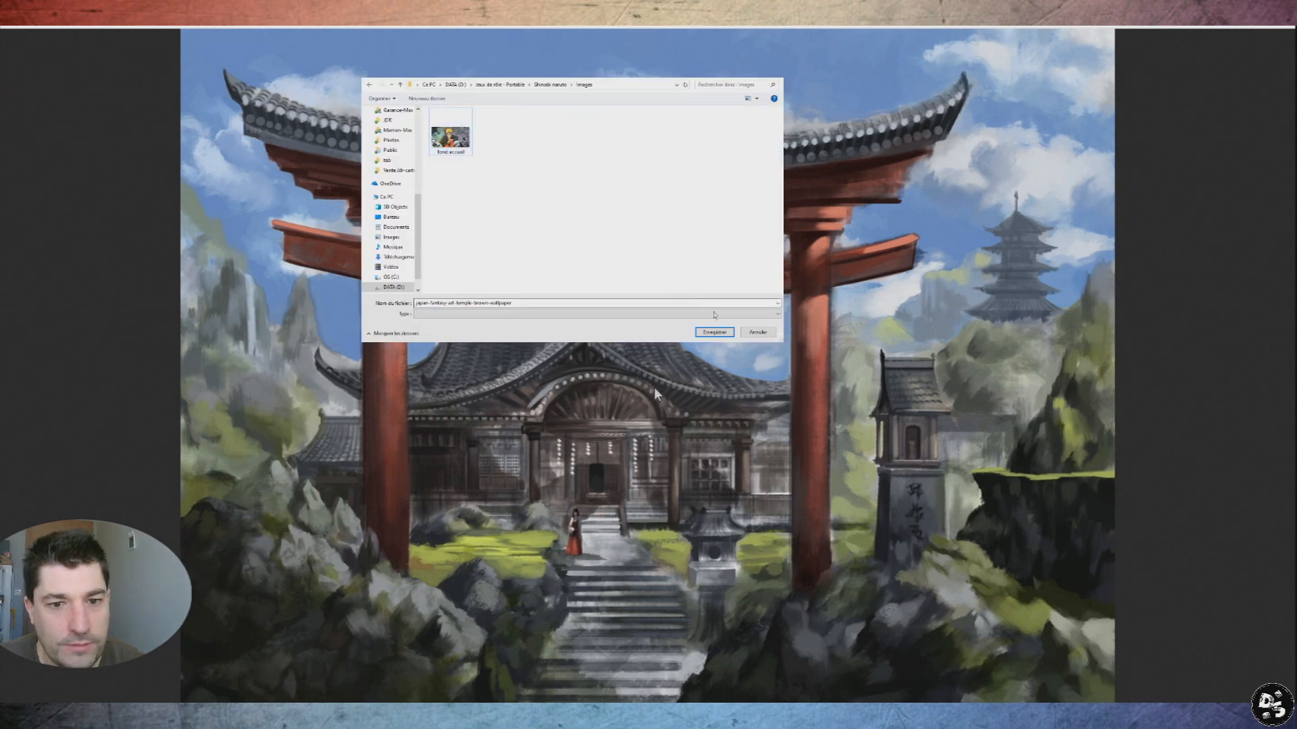
left_click(714, 332)
key("alt+Tab")
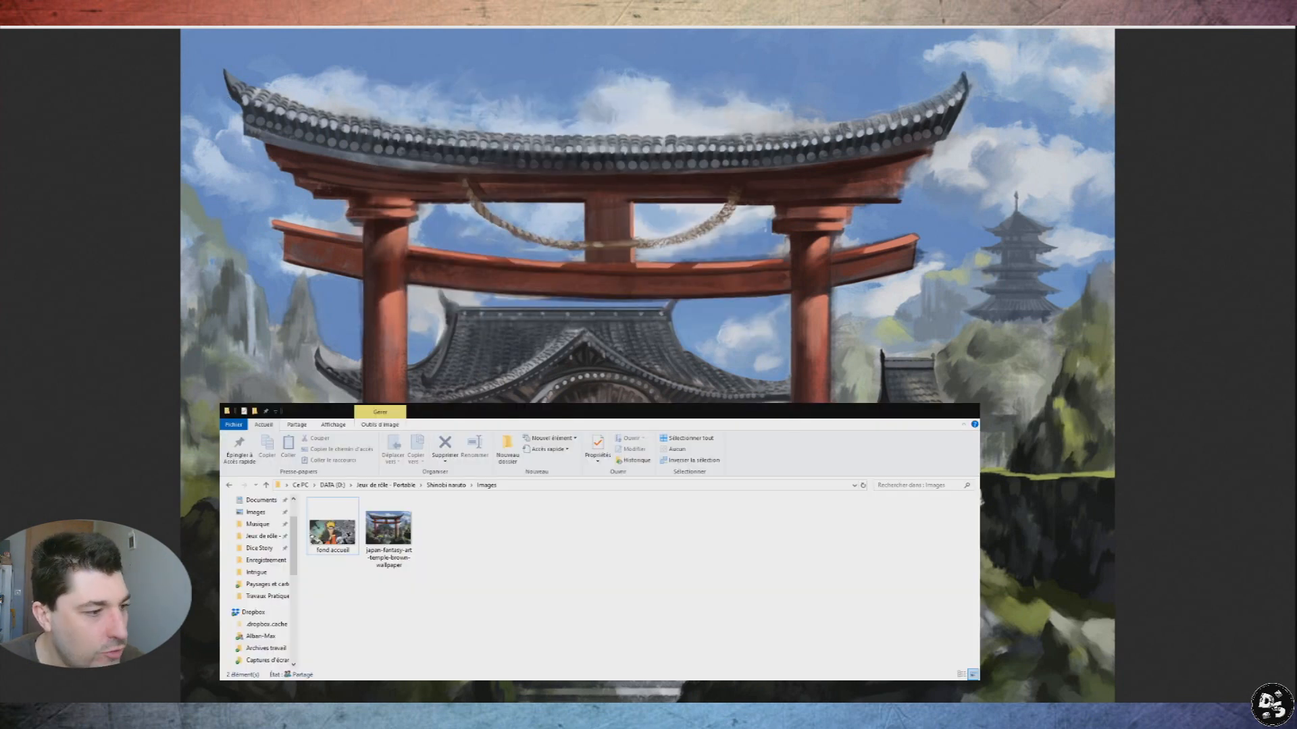
left_click(385, 534)
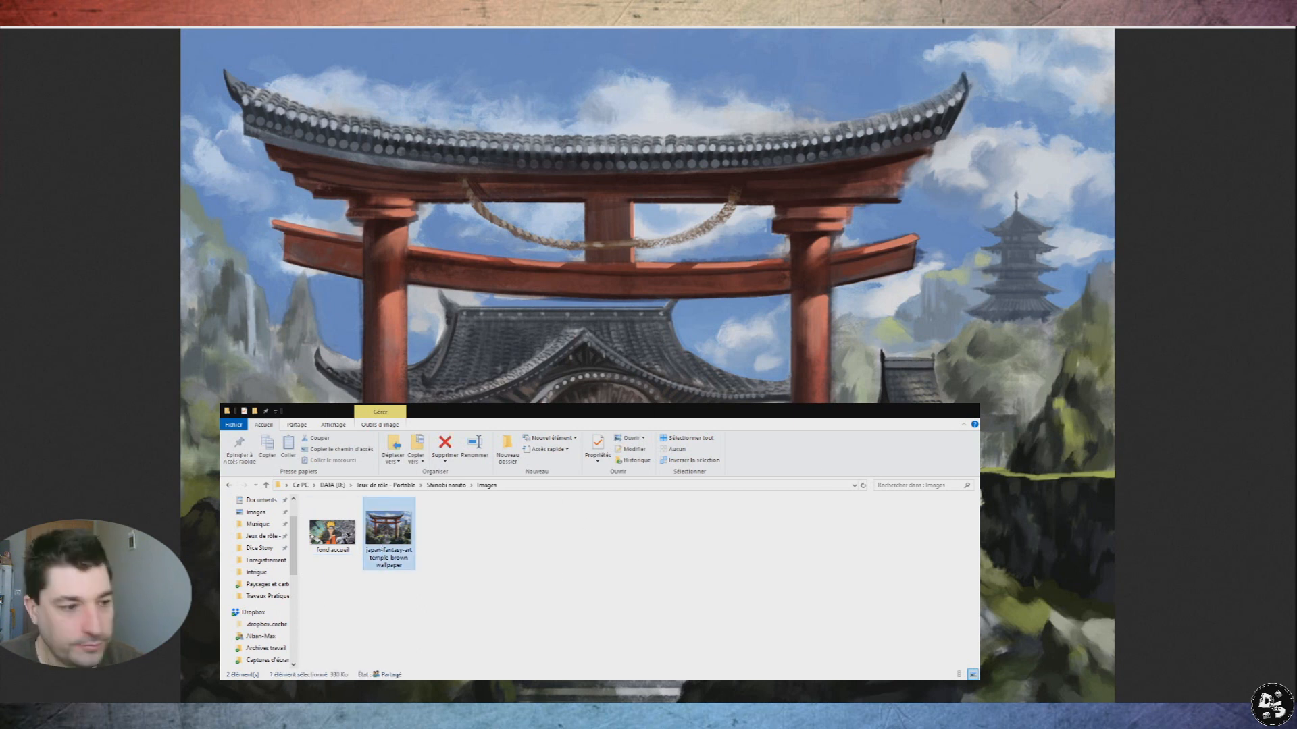
Step: Return to the browser, search Google Images for "rpg forest", and examine the Elven Woods picture and its similar images
key("alt+Tab")
type("rpg forest")
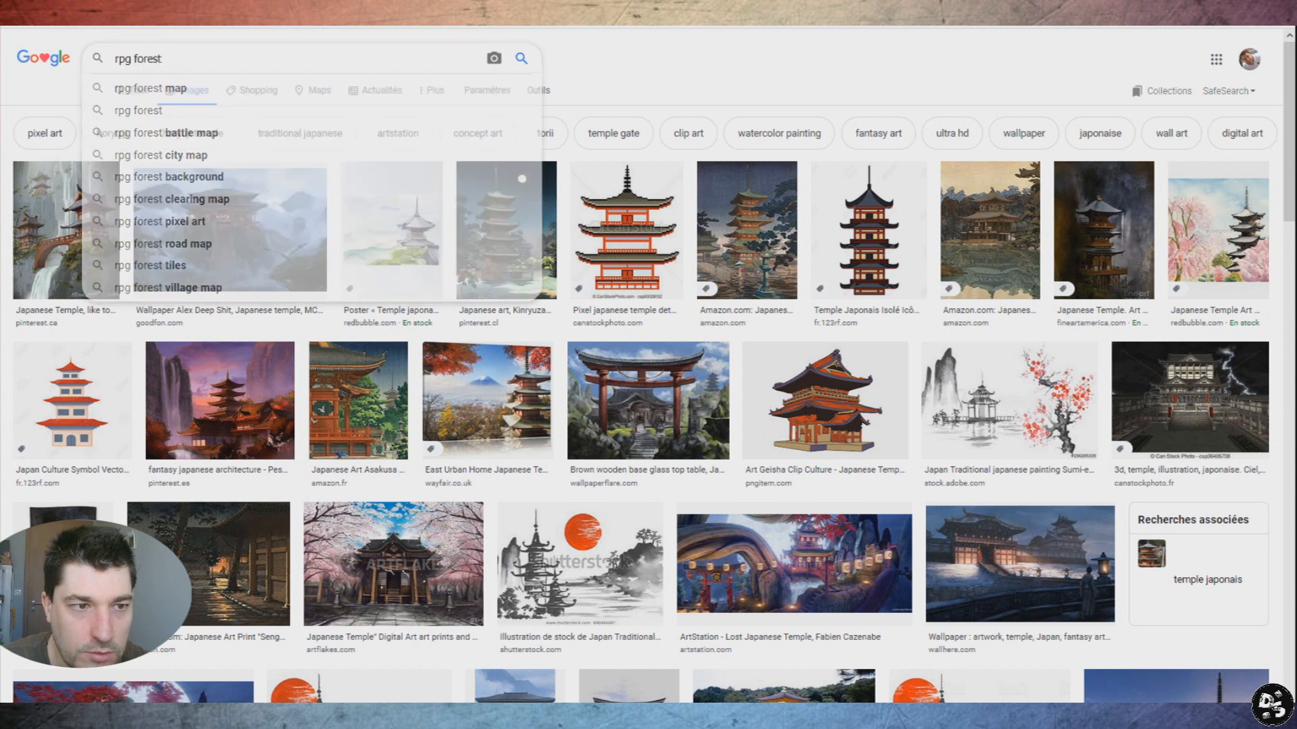
key("Return")
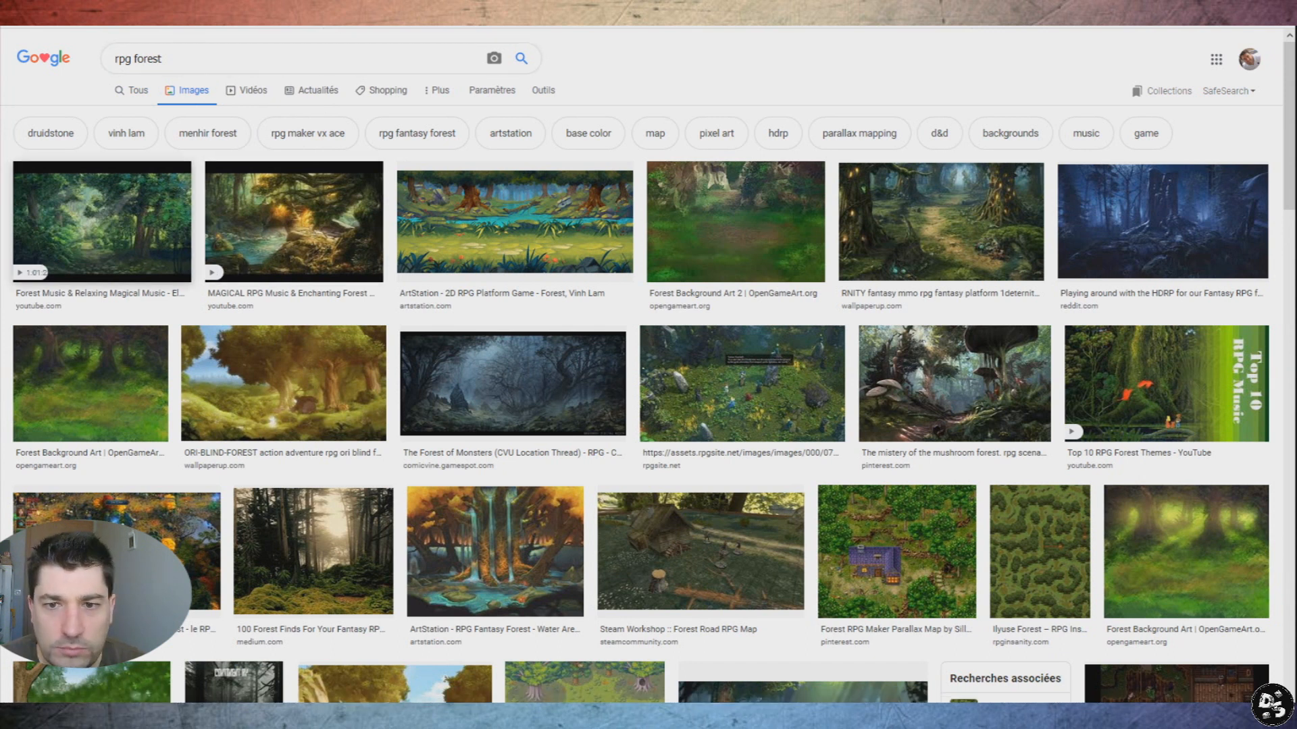
left_click(102, 222)
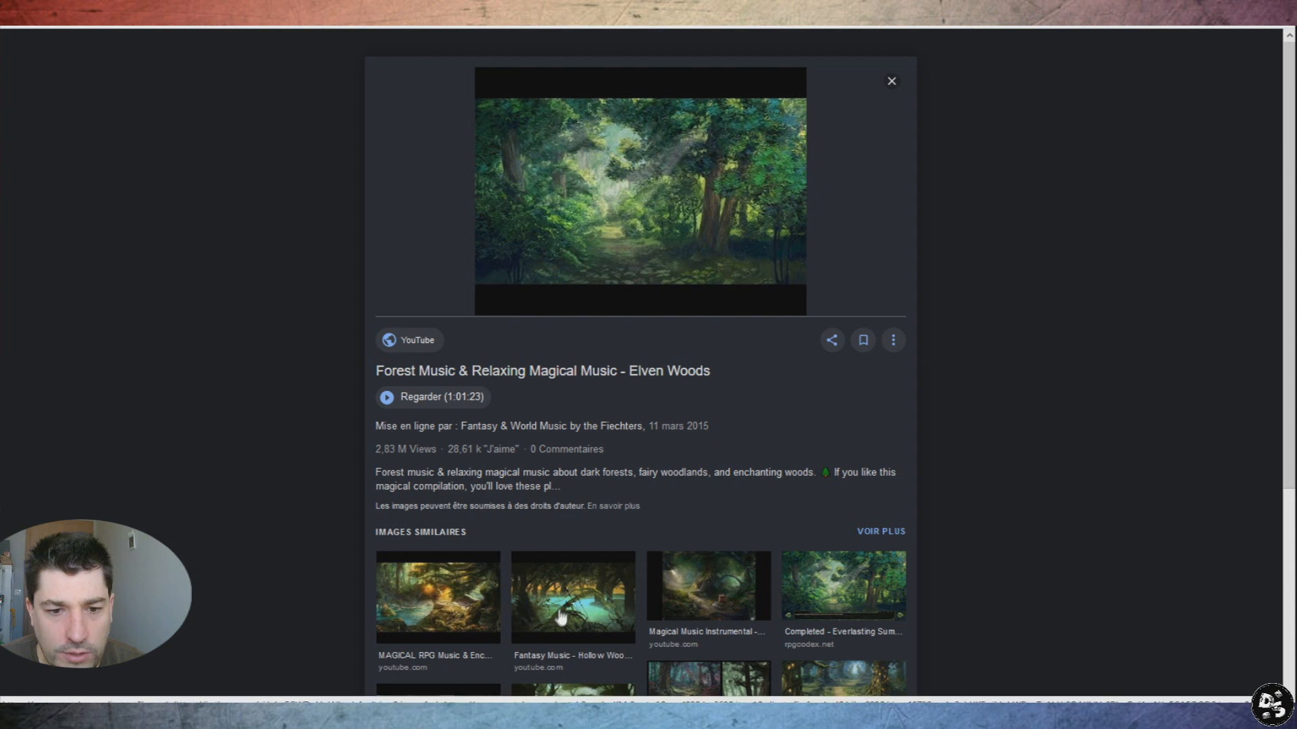
scroll(804, 490, "down", 3)
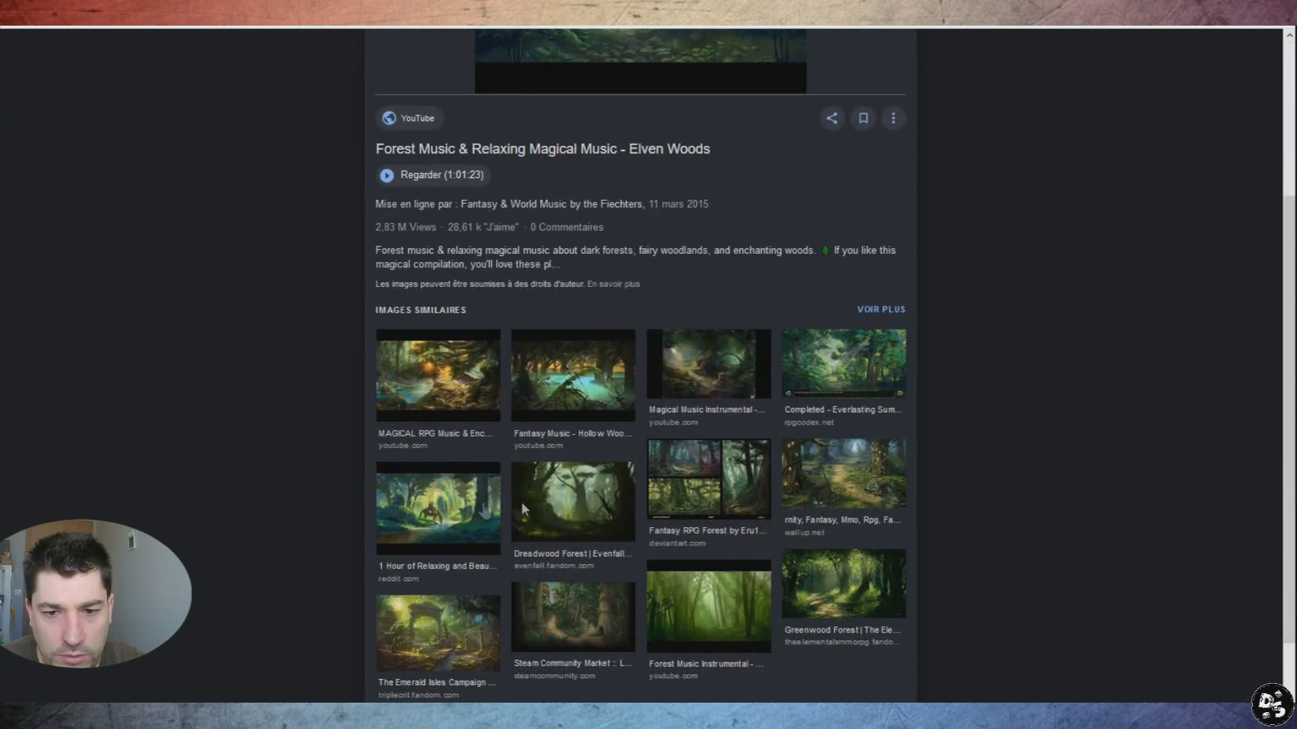
left_click(1083, 17)
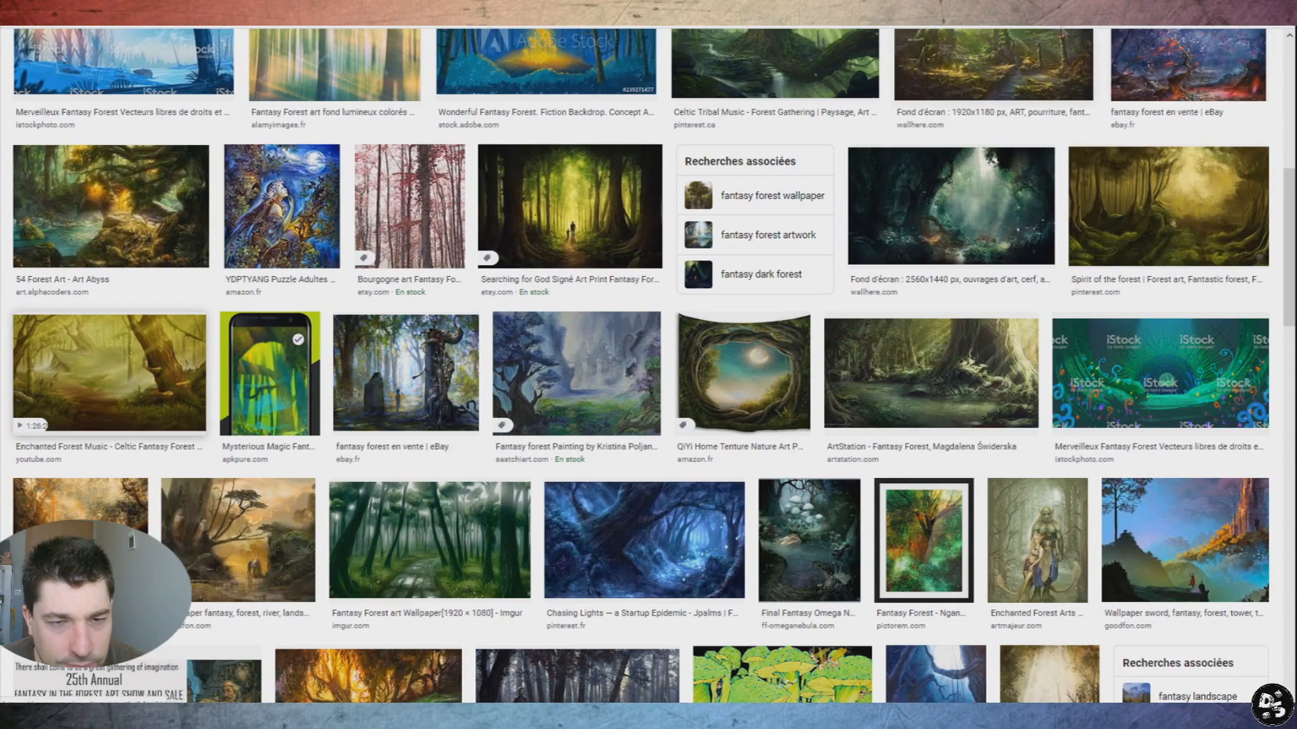
Step: Open the misty golden Enchanted Forest Music picture at full size and save it to the campaign's Images folder
left_click(108, 372)
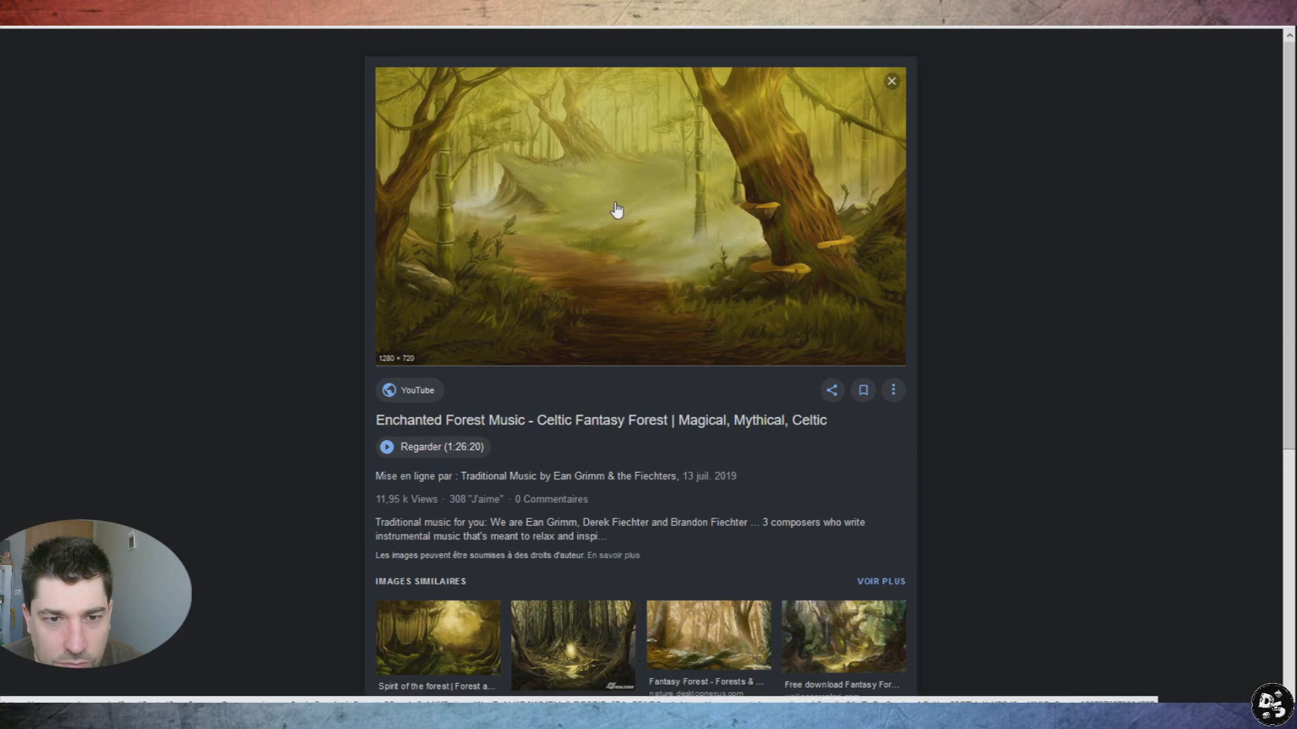
left_click(706, 323)
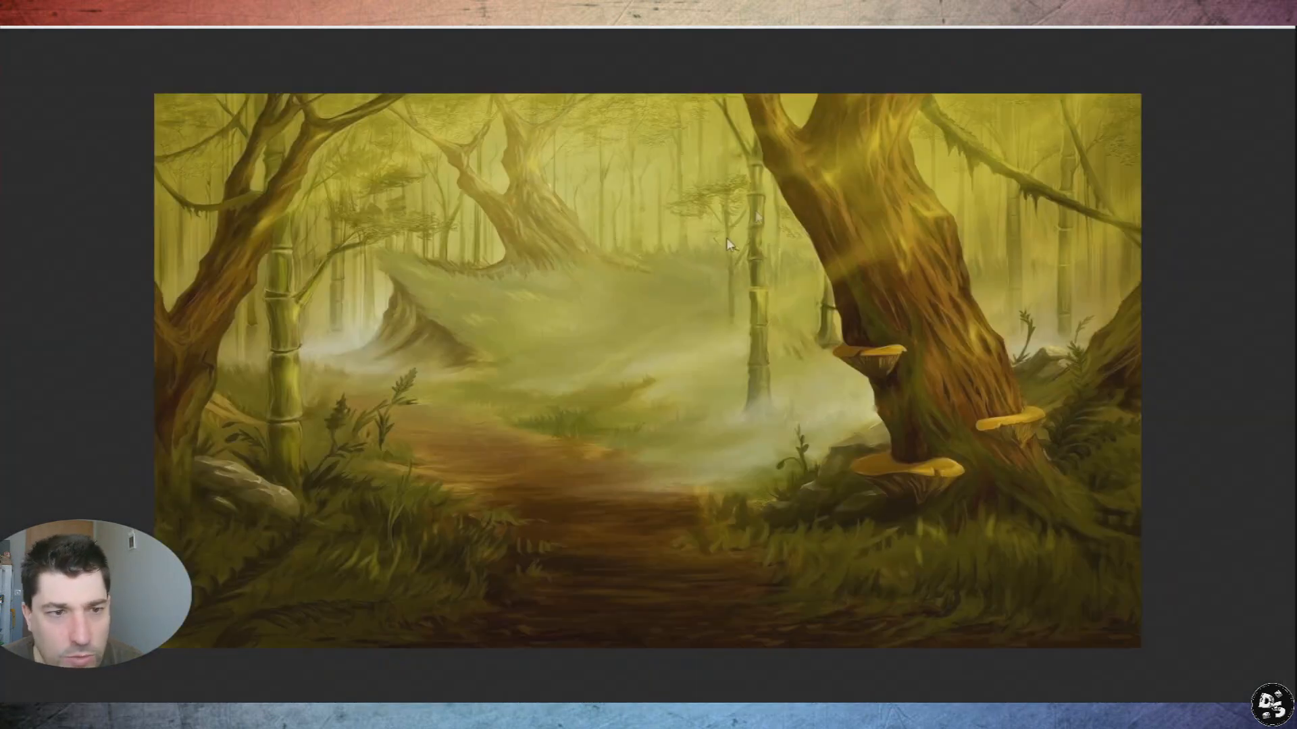
key("ctrl+s")
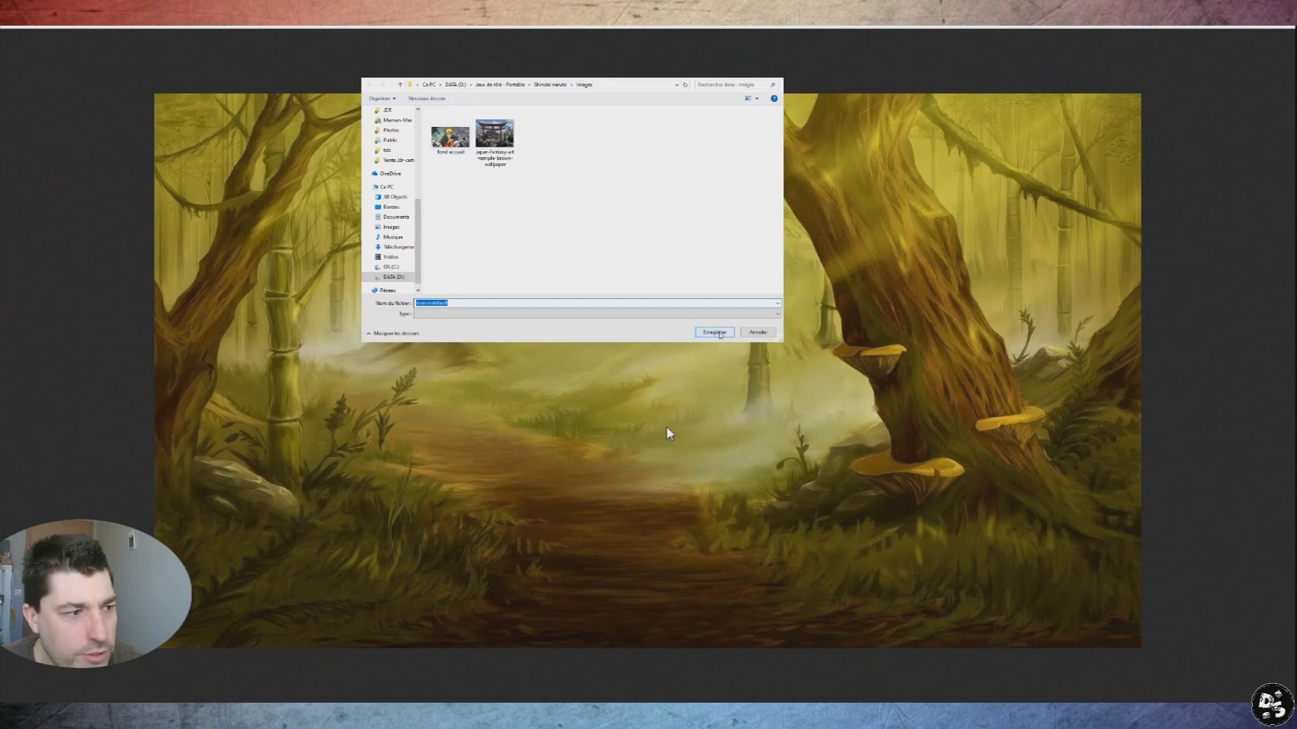
key("Return")
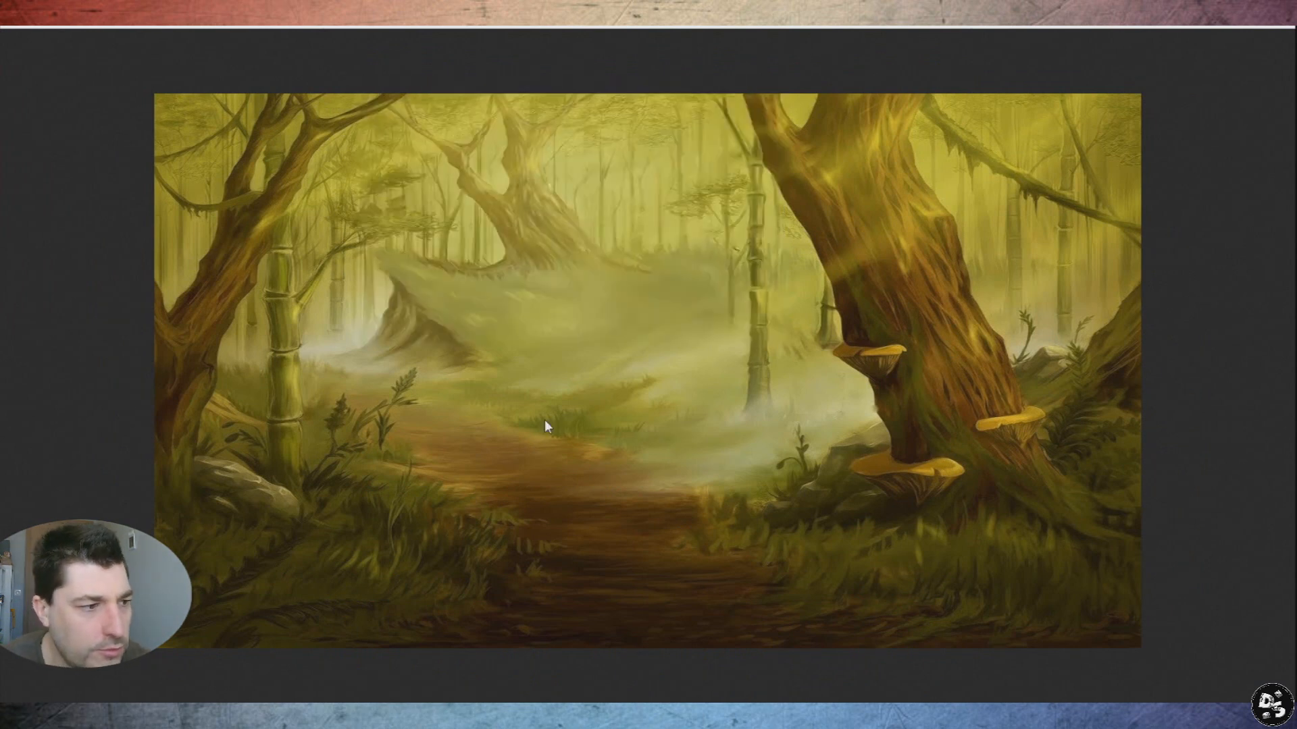
Step: Search Google for "japanese medieval town art" and show the image results
key("alt+Tab")
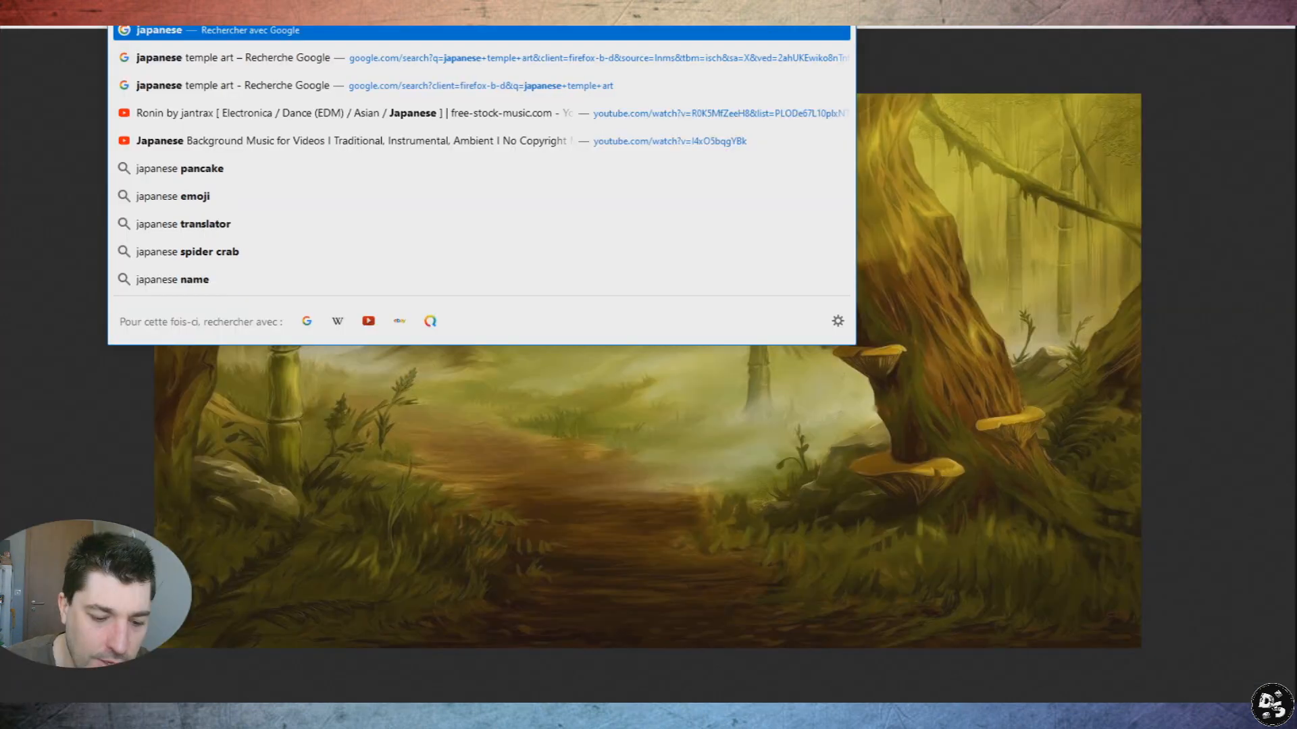
type("me")
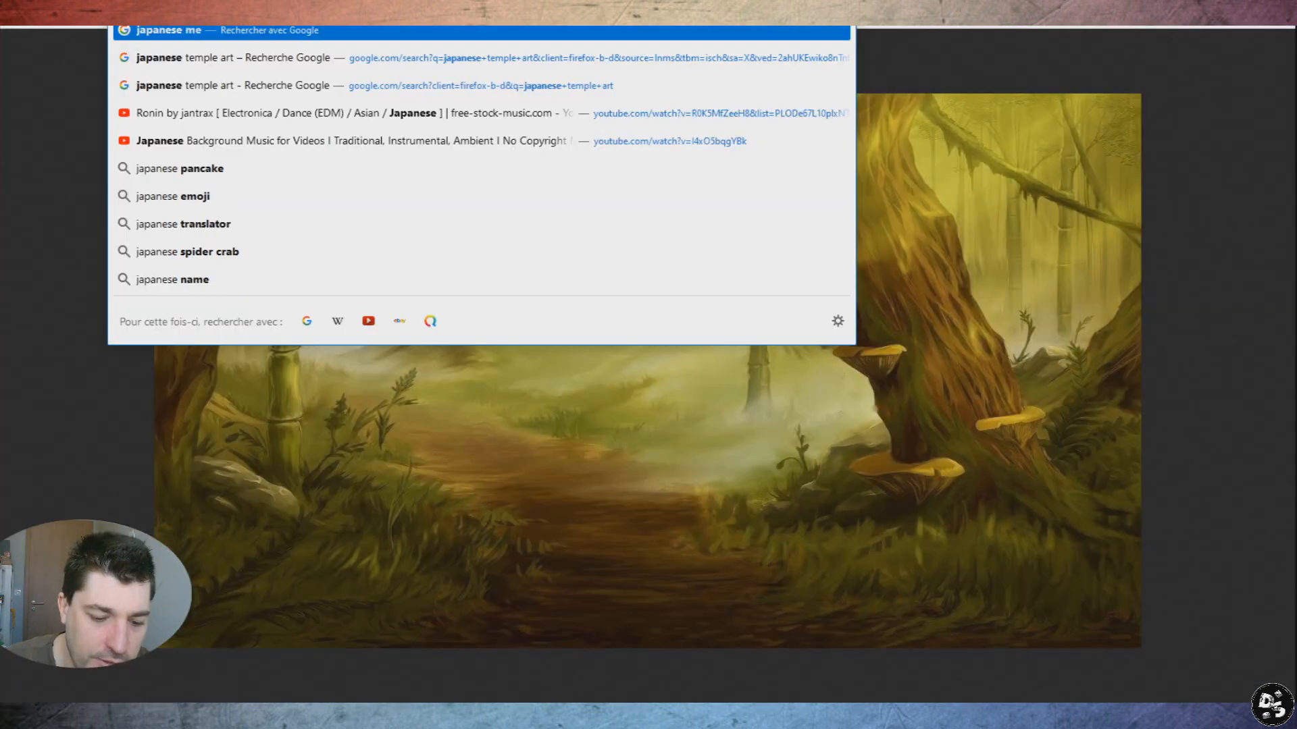
type("dieval to")
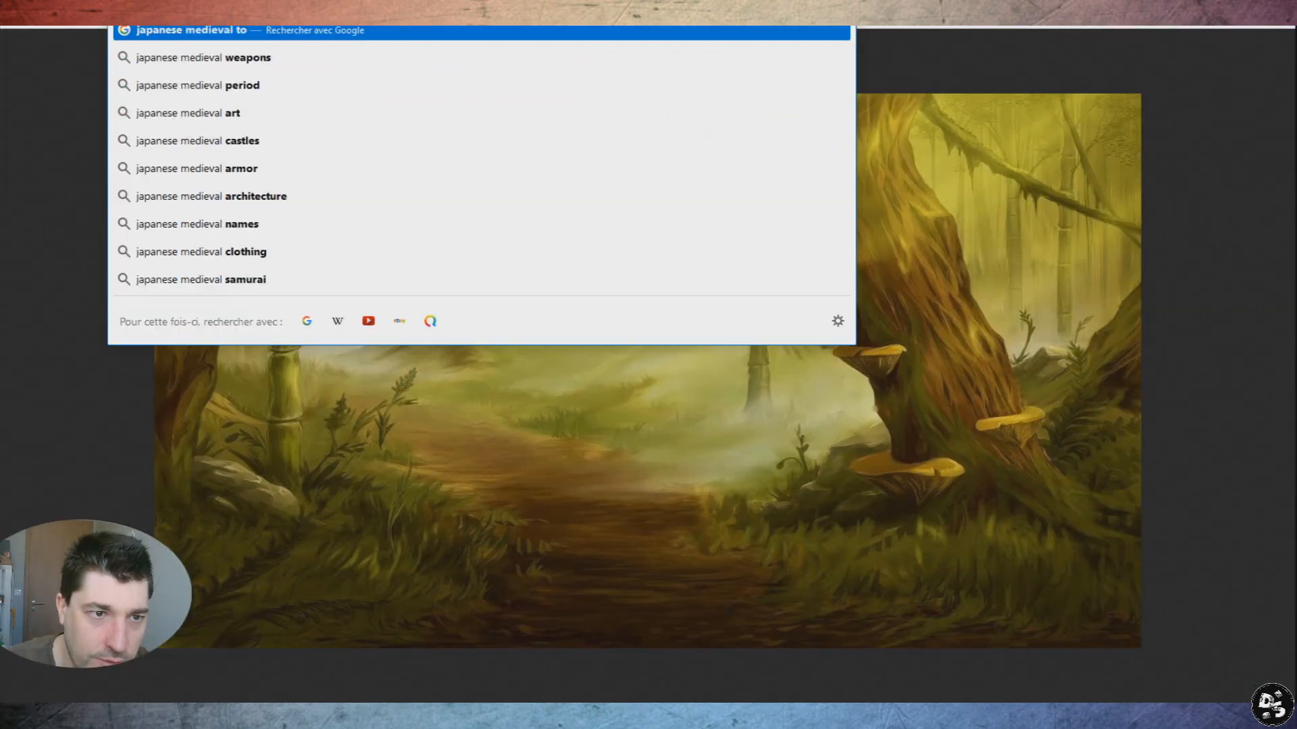
type("wn art")
key("Return")
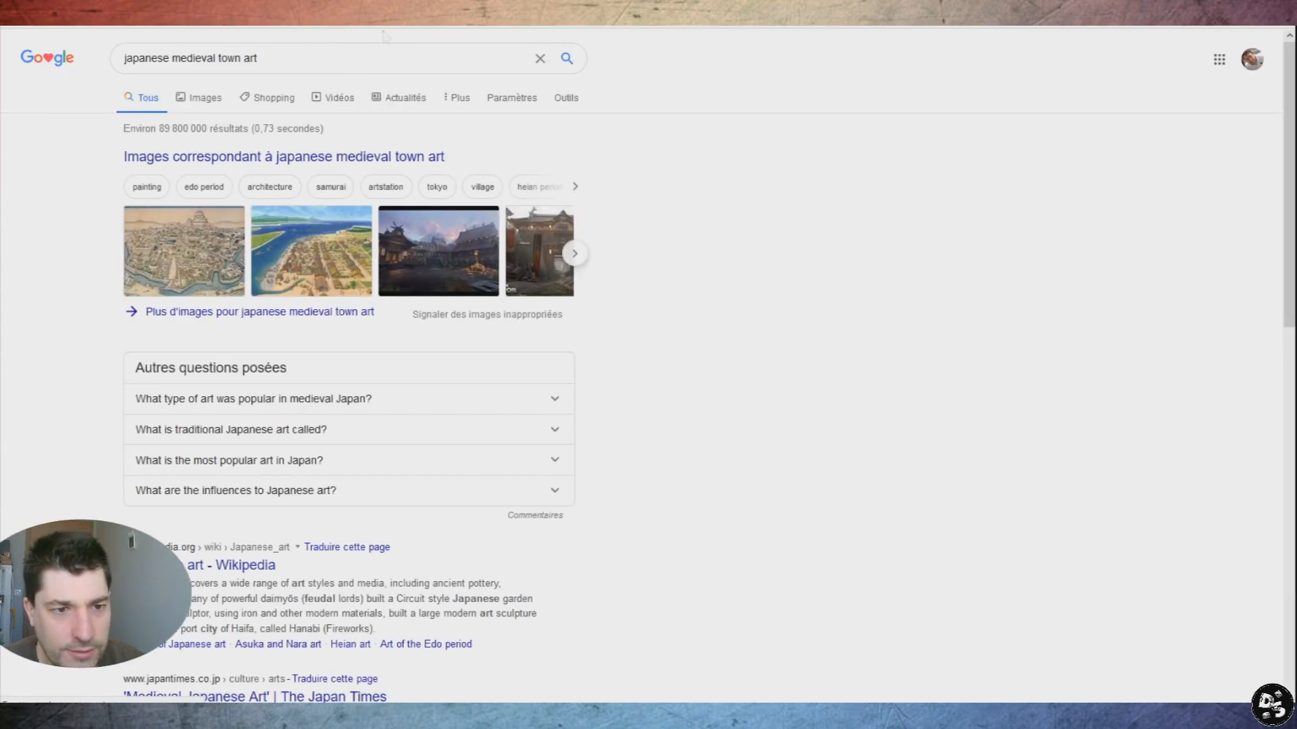
left_click(205, 107)
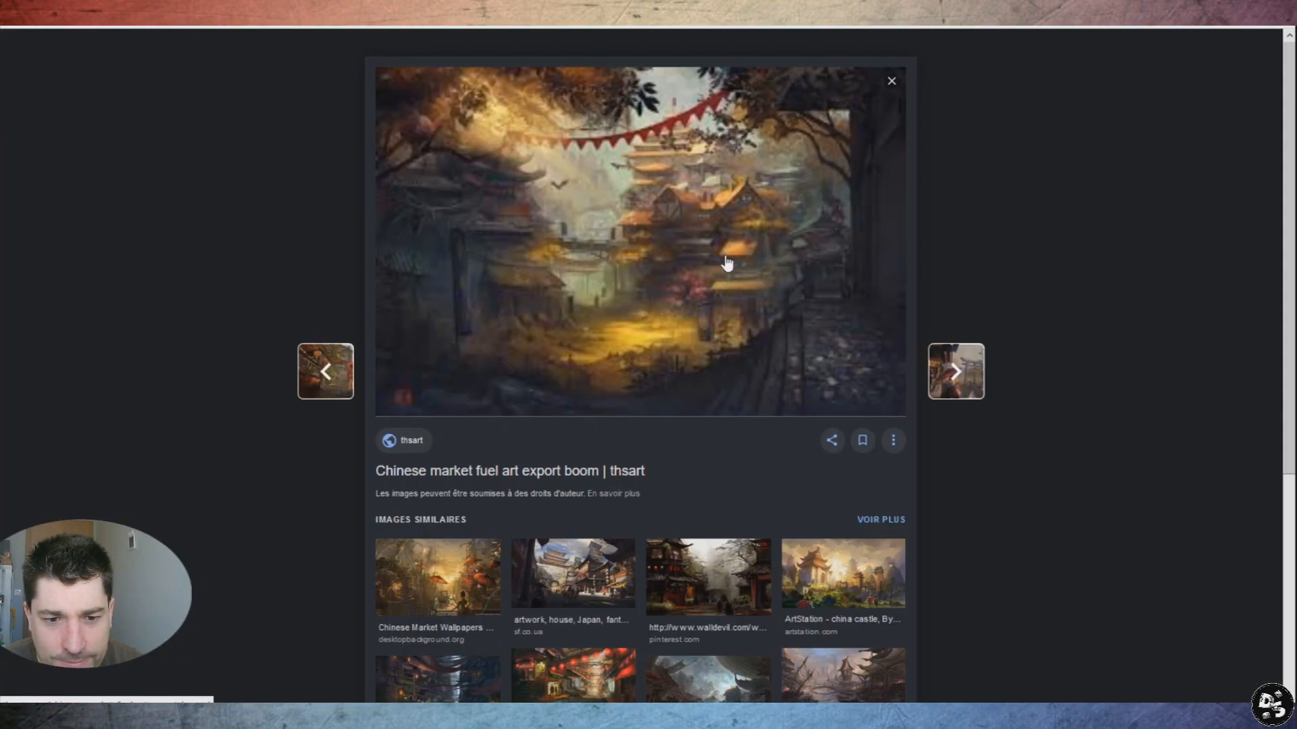
Step: Examine the Wall Market and Kugane market pictures among the similar images, viewing the Kugane market one at full size
scroll(727, 263, "down", 3)
left_click(585, 448)
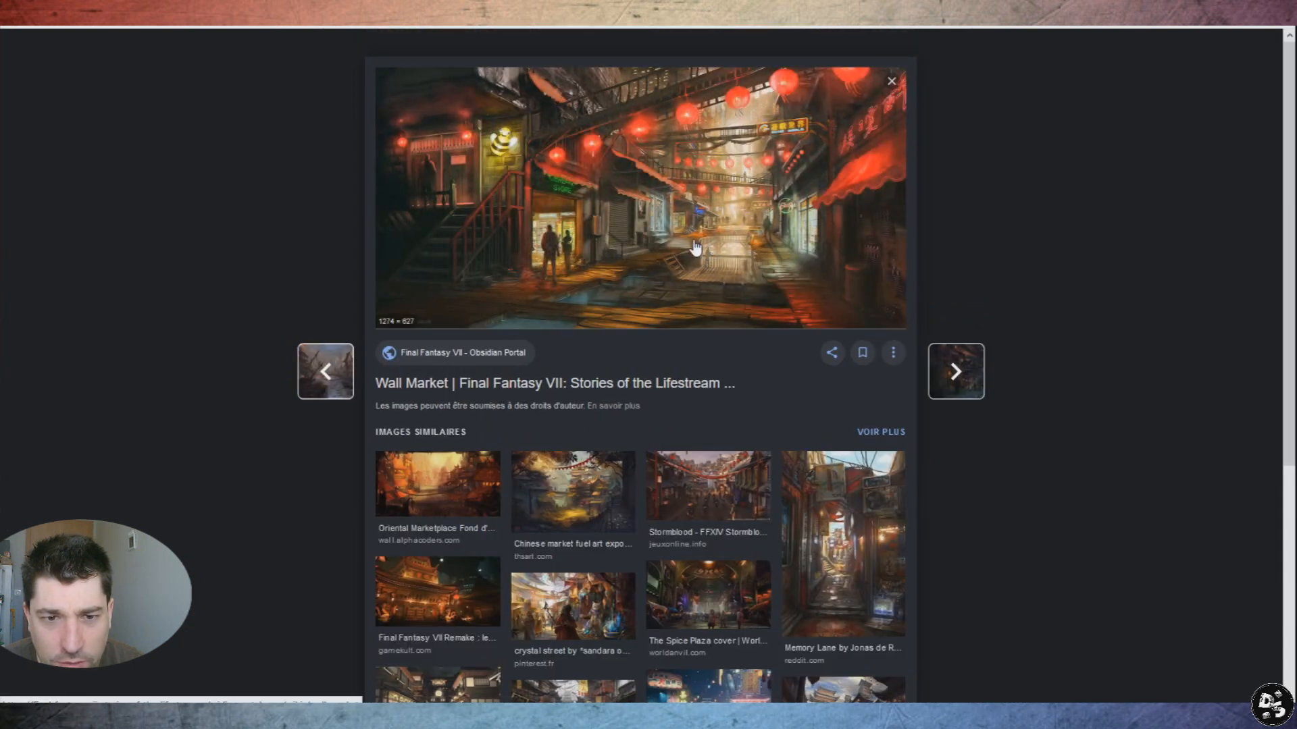
scroll(647, 228, "down", 1)
scroll(647, 229, "down", 3)
left_click(434, 399)
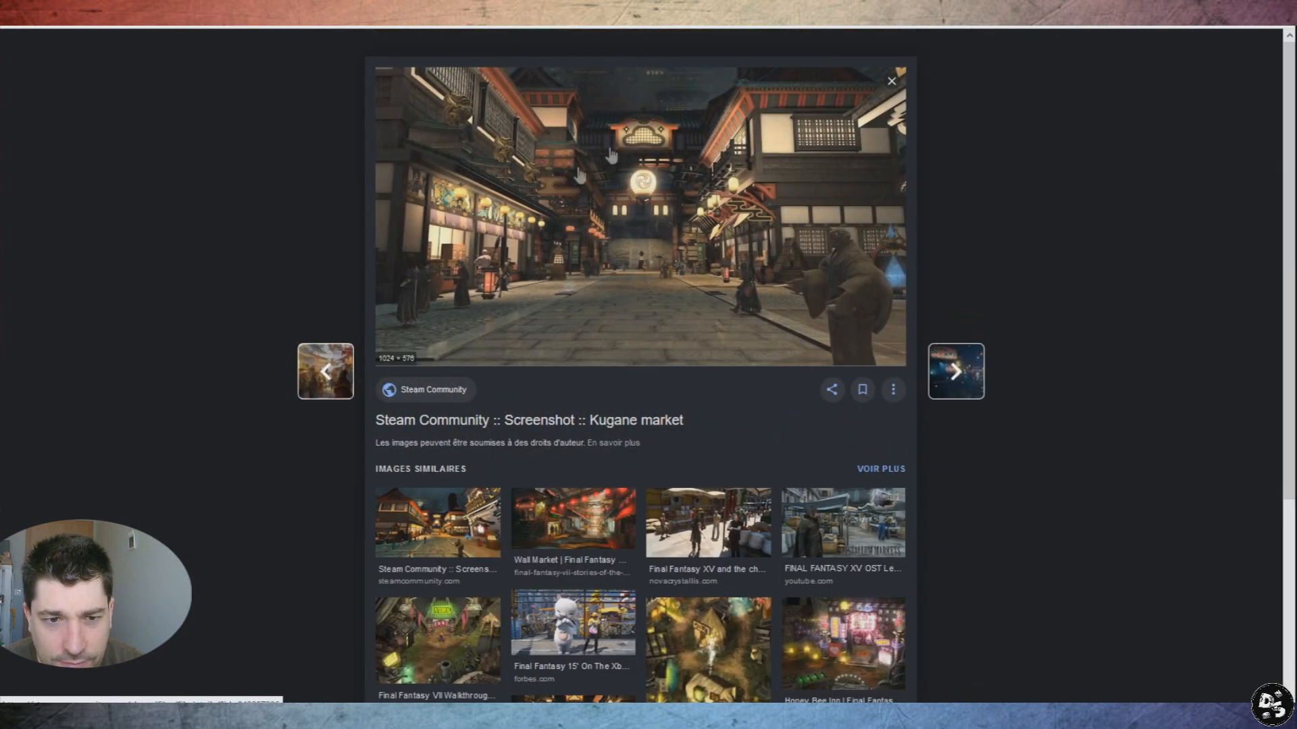
left_click(748, 355)
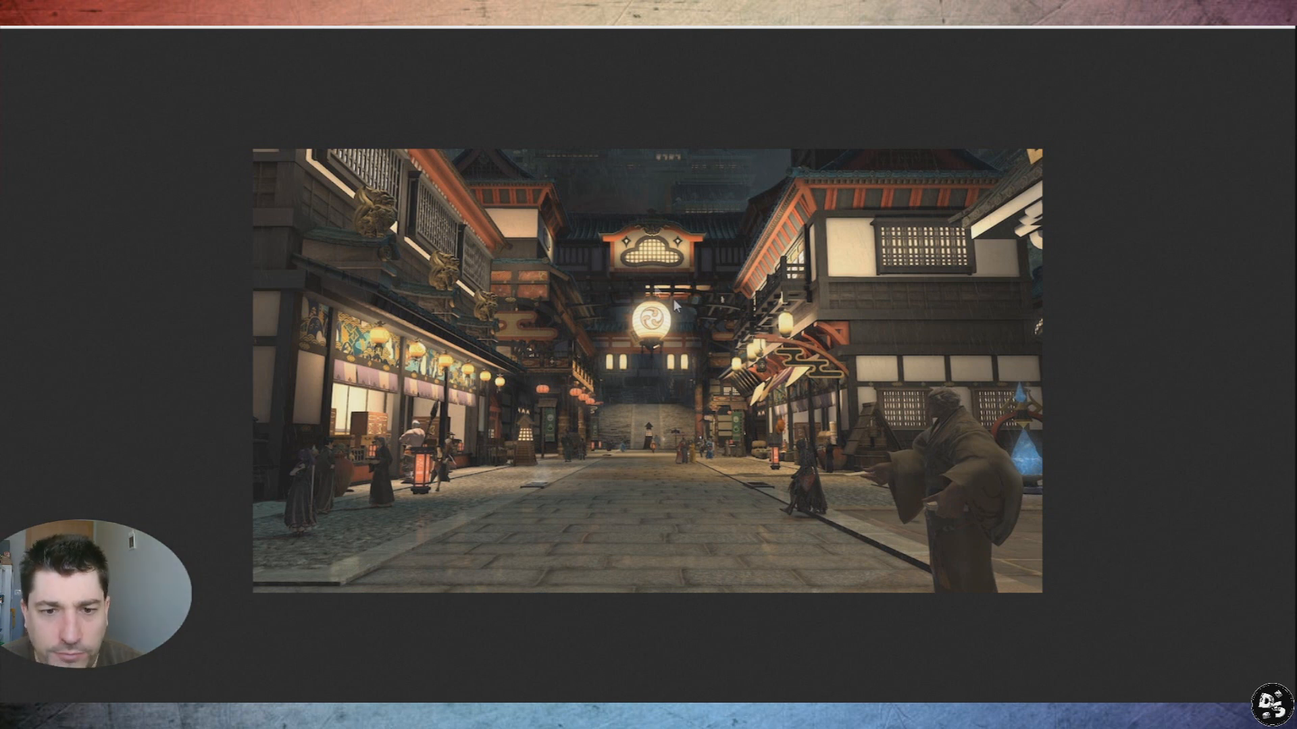
key("ctrl+o")
key("Escape")
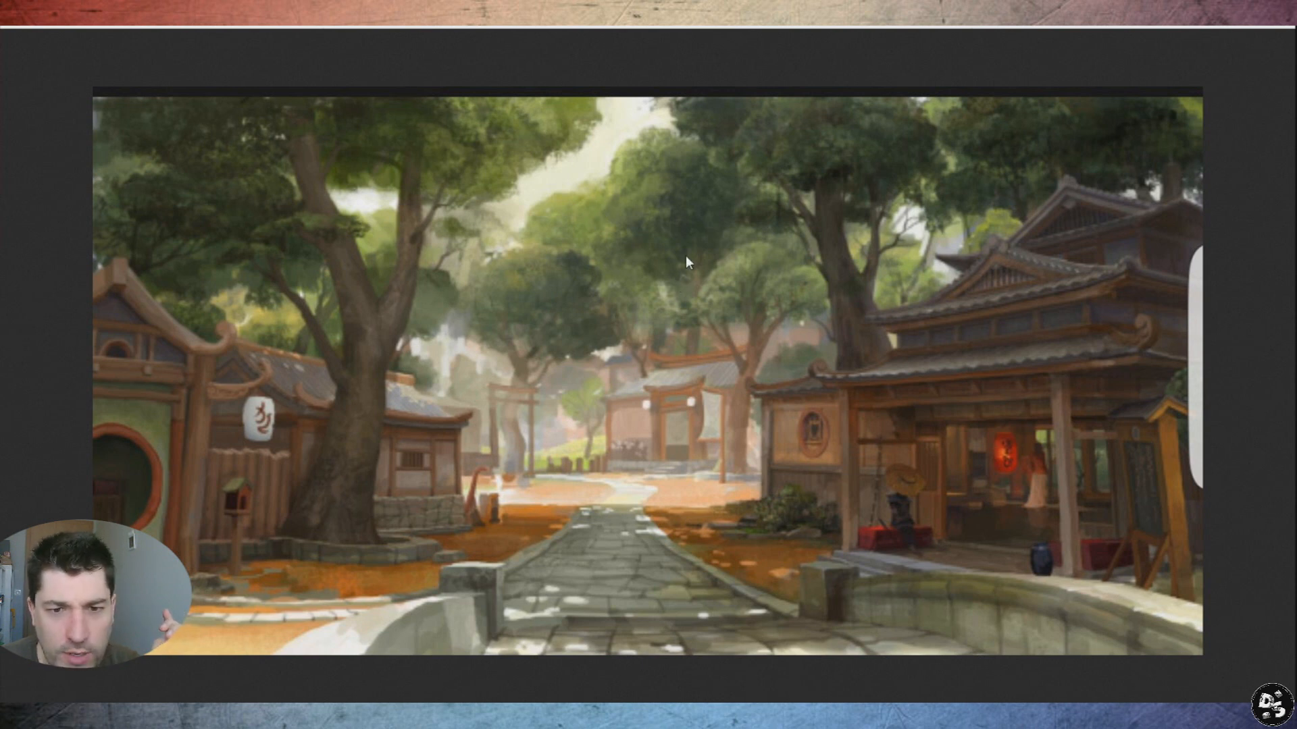
Step: Save the full-size picture of the tree-lined Japanese village street, and switch to Roll20 to check the list of needed images
key("ctrl+s")
left_click(714, 331)
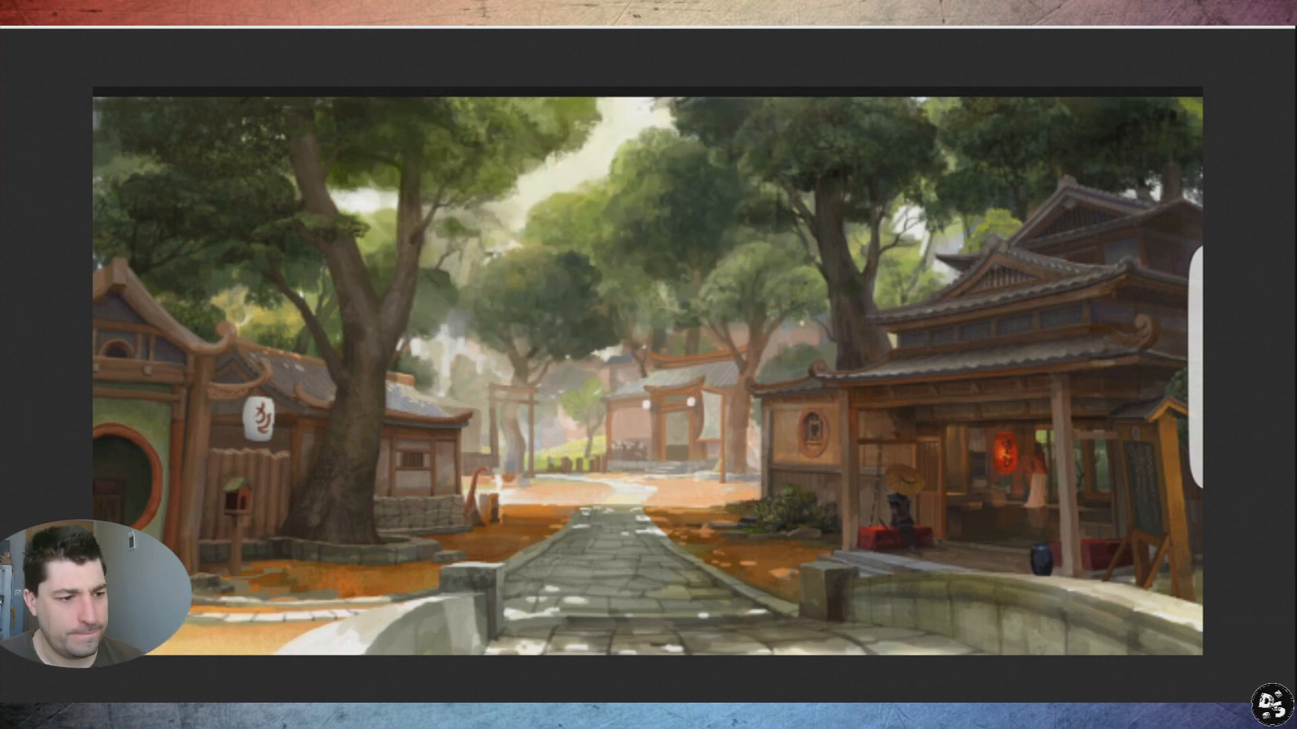
key("alt+Tab")
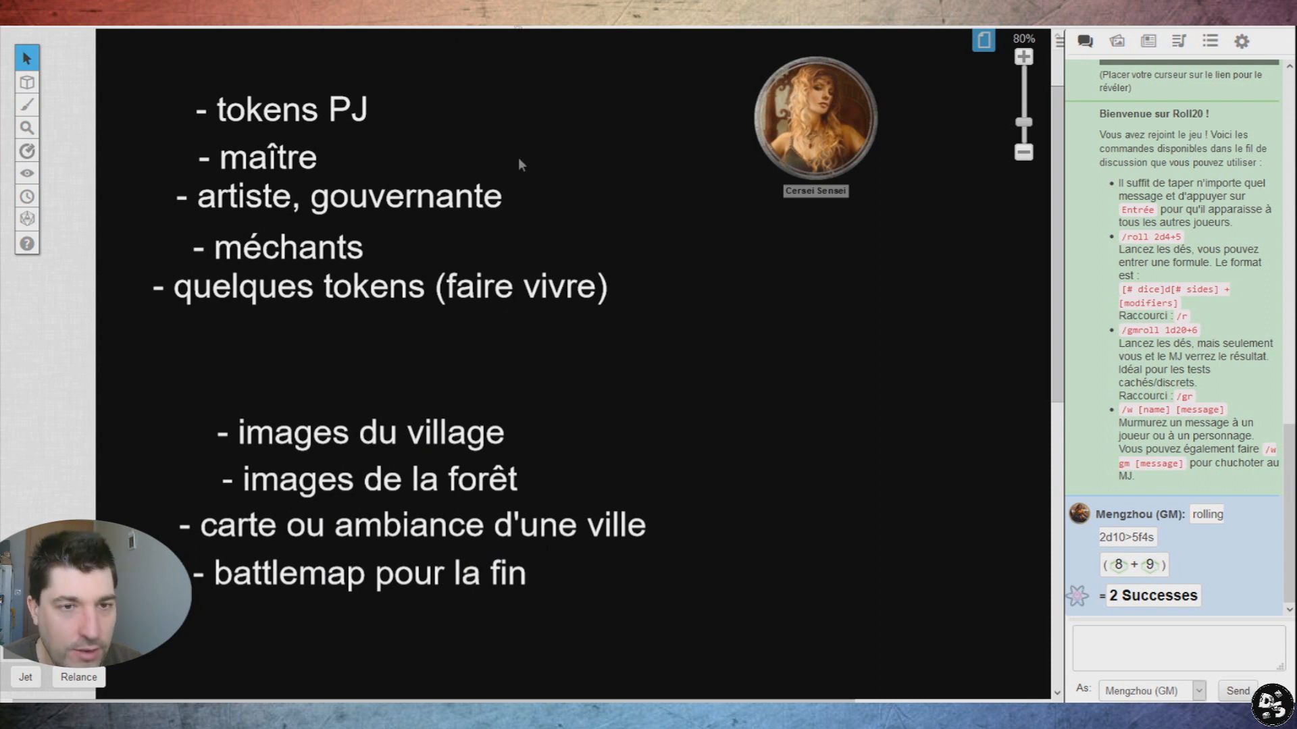
Step: Return to the browser and replace the "fantasy forest art" image search with "forest battlemap"
key("alt+Tab")
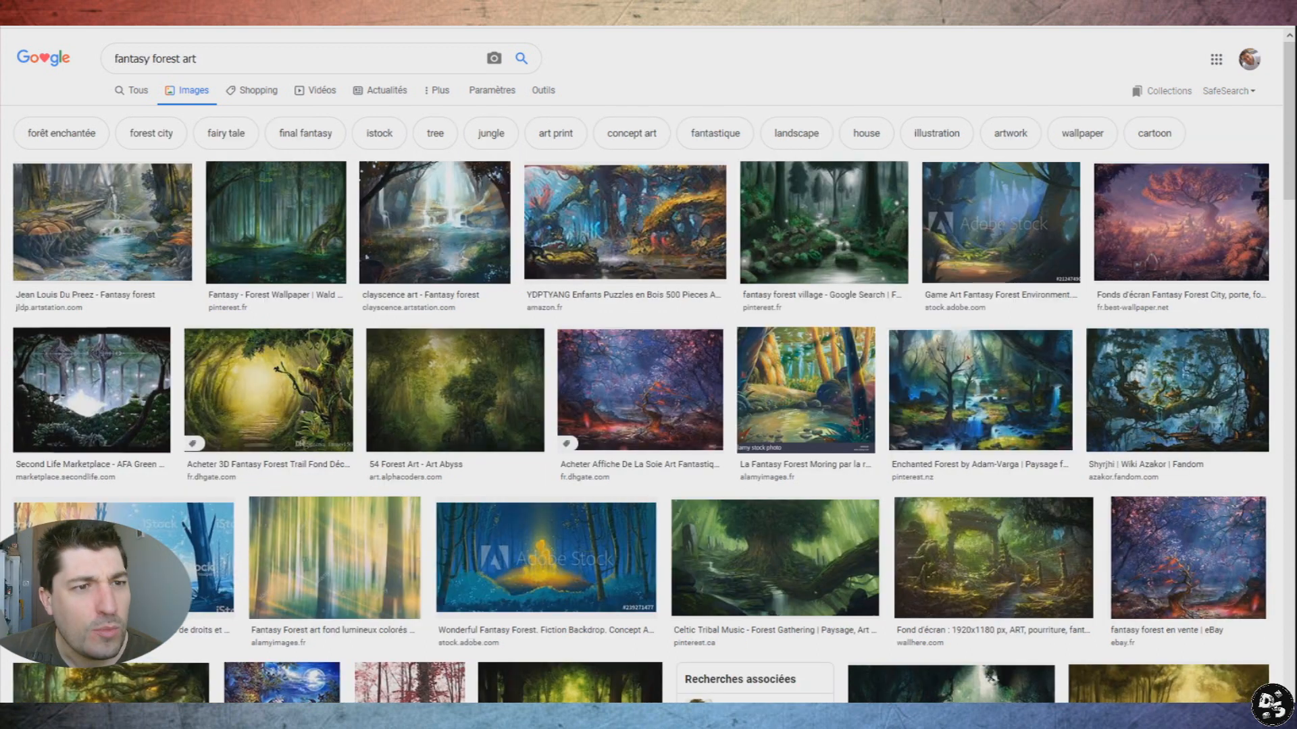
left_click_drag(197, 58, 1, 41)
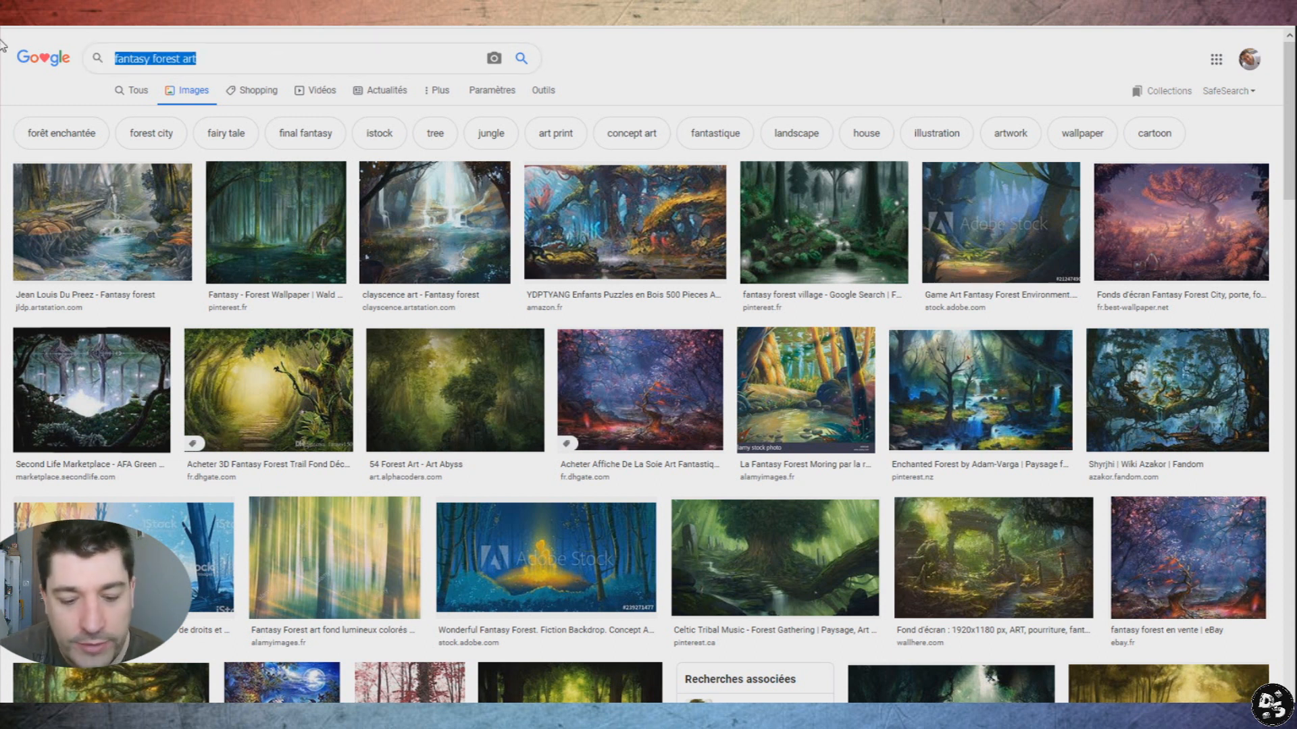
type("b")
key("BackSpace")
type("forest battlemap")
key("Return")
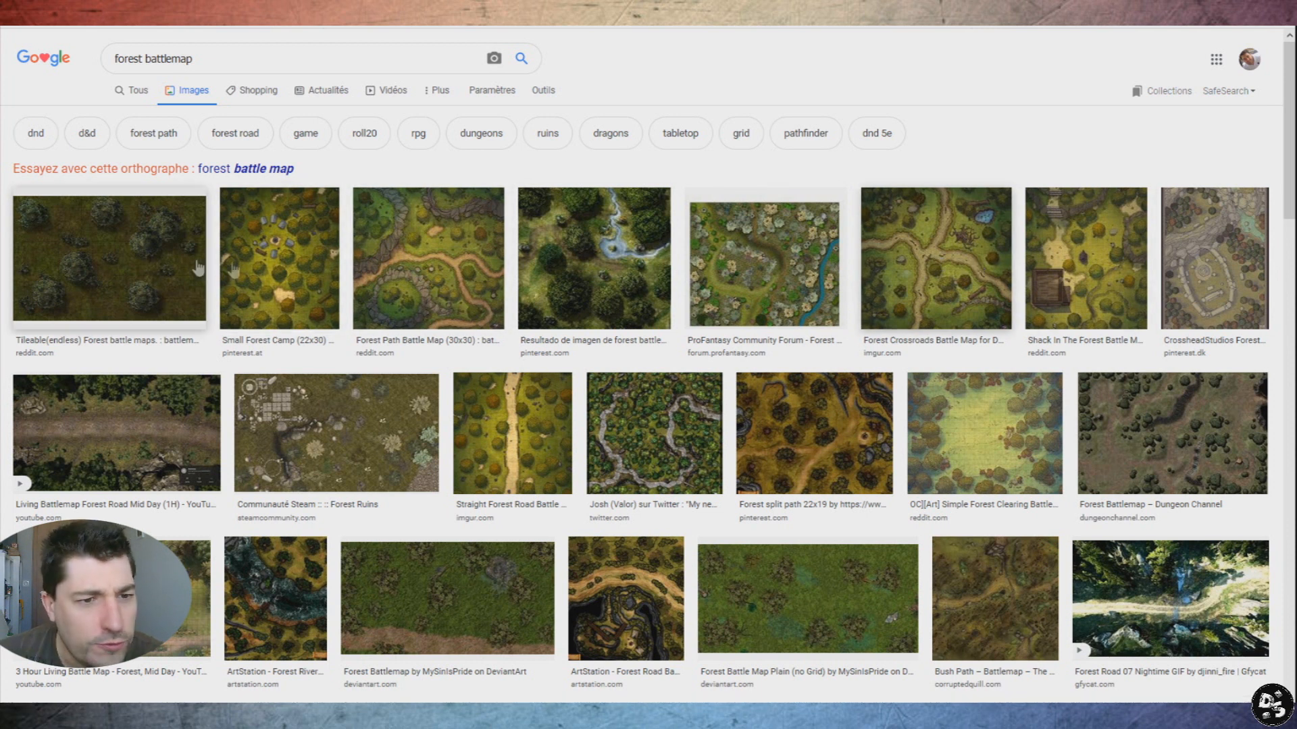
Step: From the Forest Crossroads map's similar images, open the straight forest road battle map at full size and save it to the Images folder
scroll(266, 257, "down", 2)
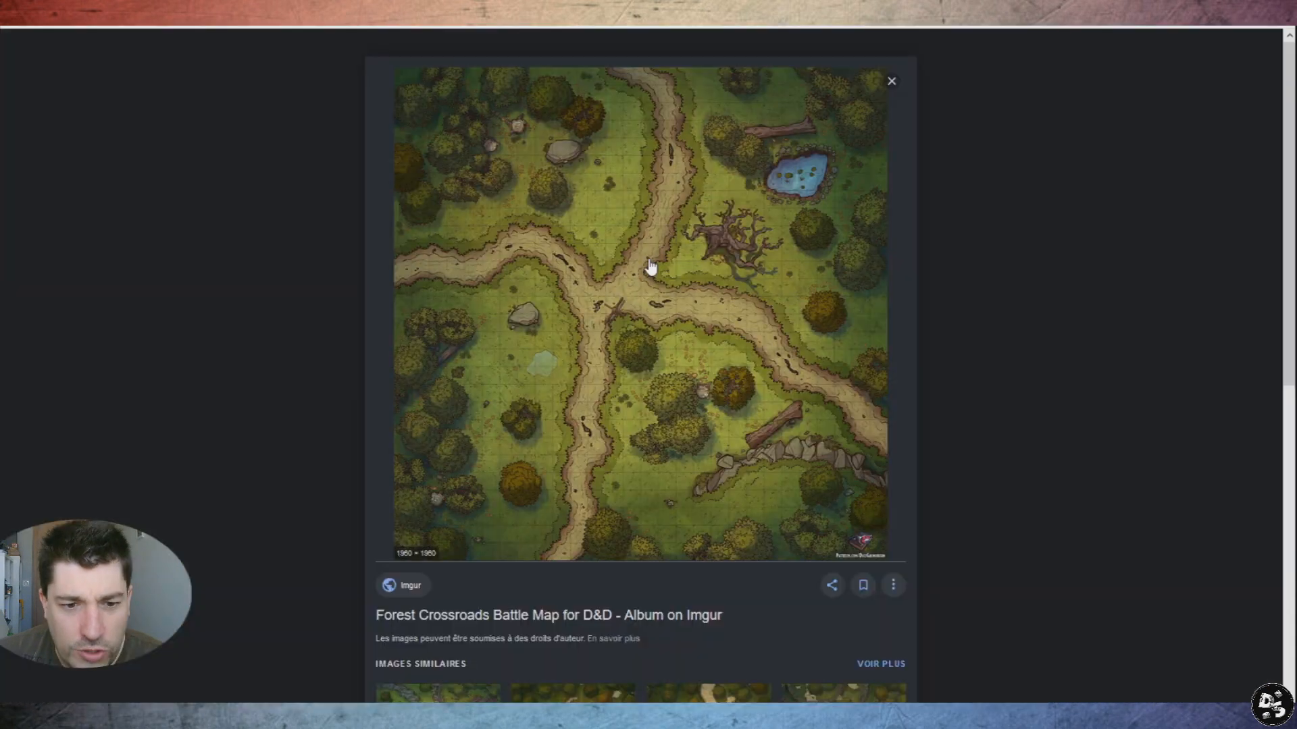
scroll(278, 223, "down", 7)
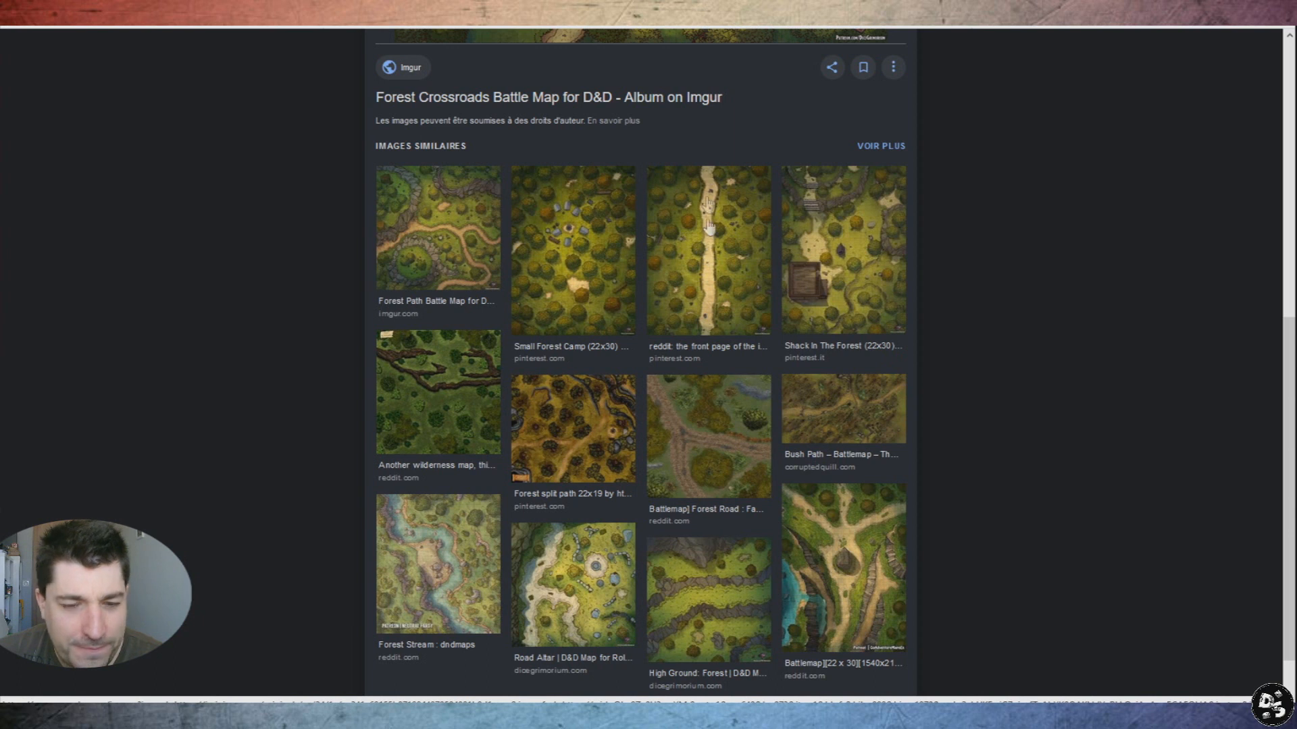
left_click(712, 275)
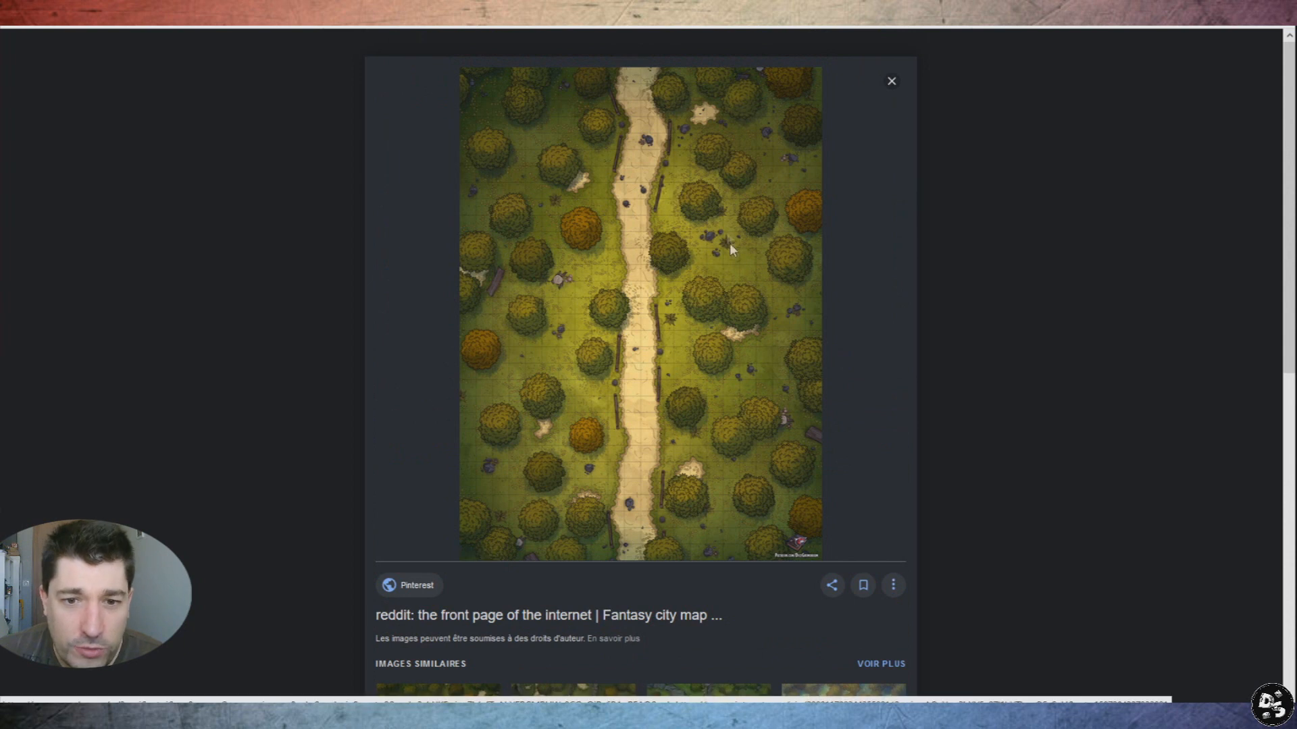
left_click(728, 302)
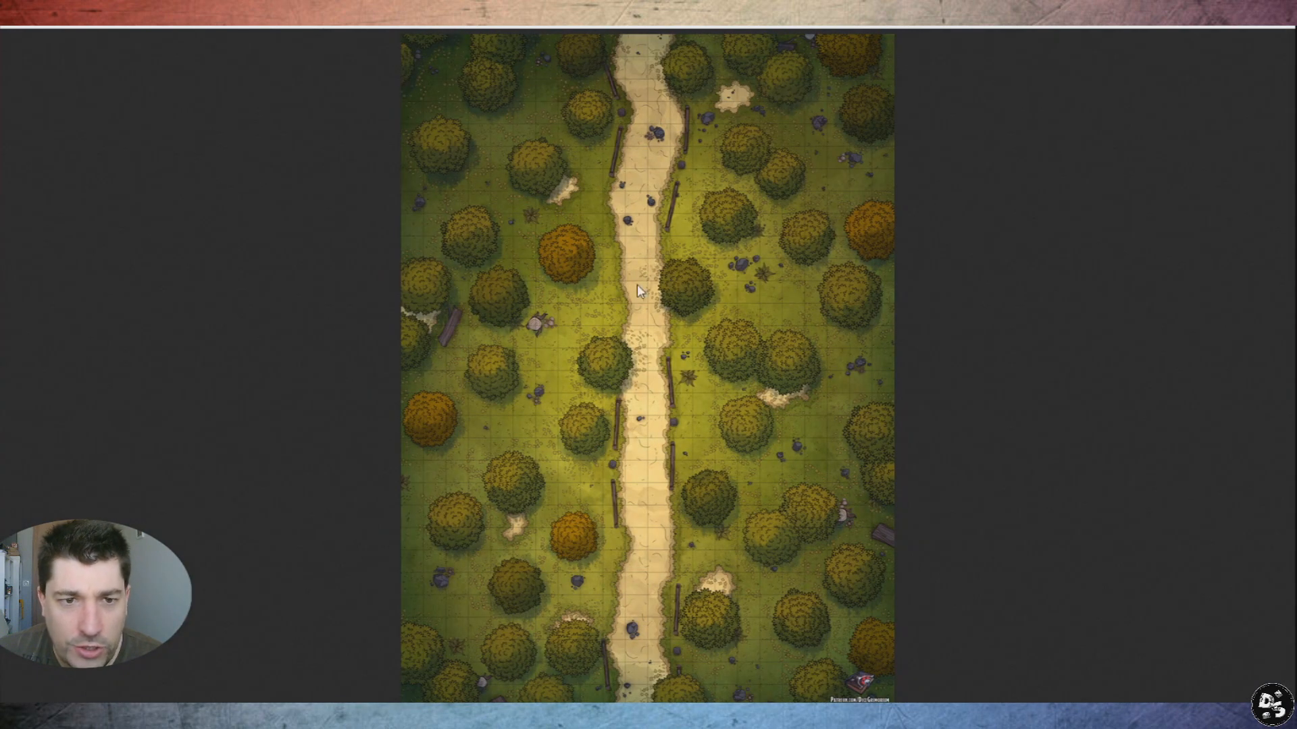
key("ctrl+s")
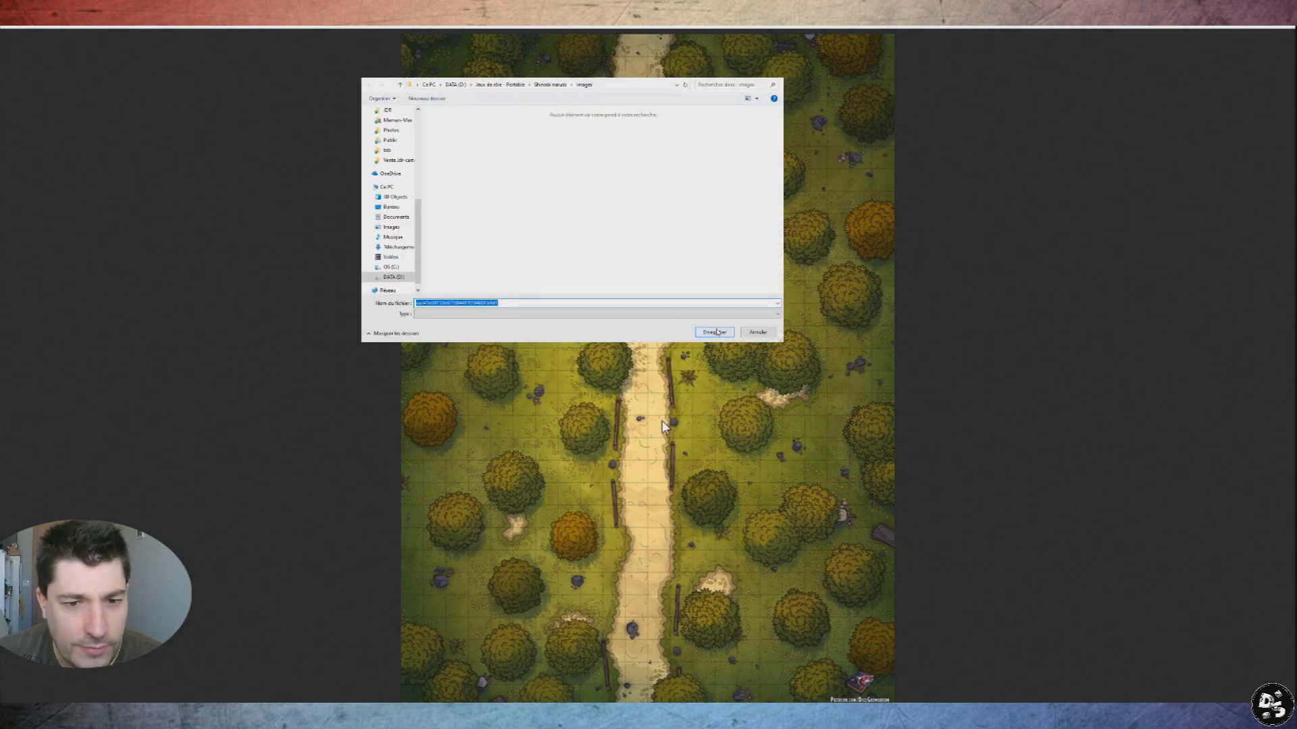
left_click(715, 335)
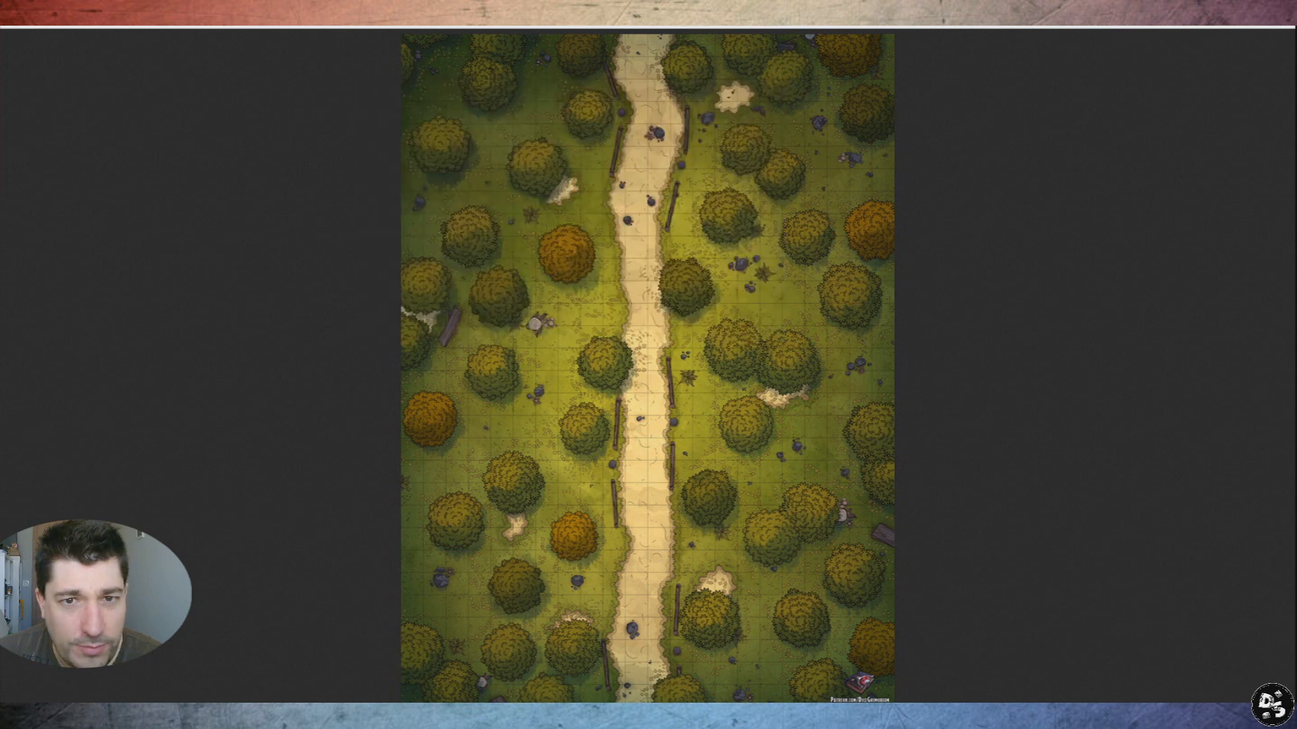
Step: Go back to the Forest Crossroads Battle Map, open it at full size, save it, and return to the image results
key("alt+Left")
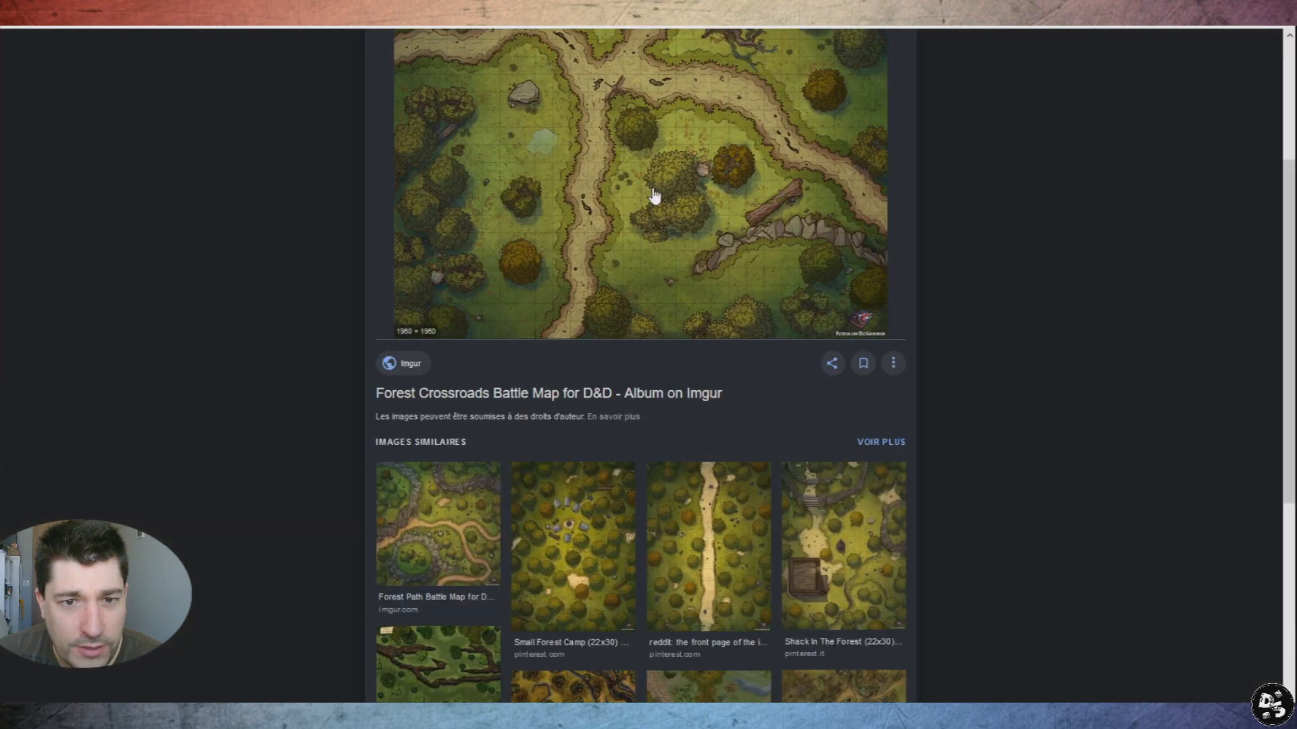
left_click(705, 302)
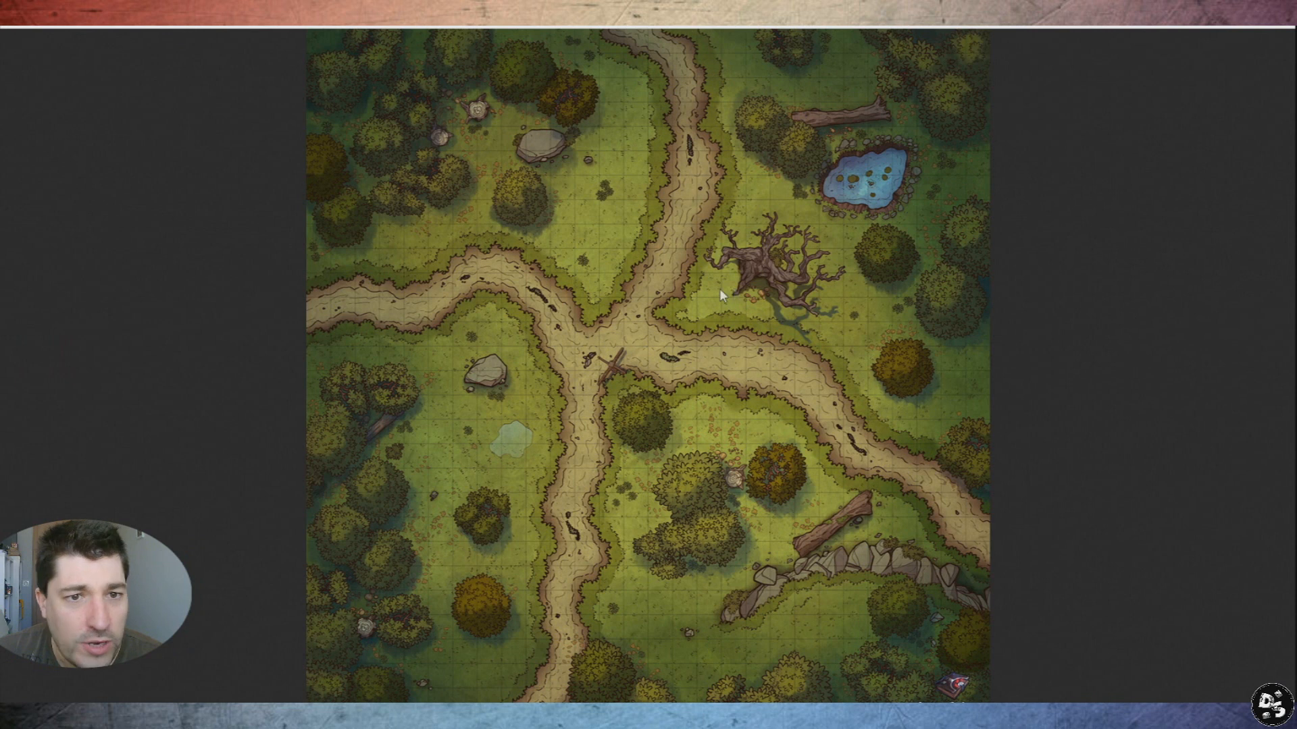
key("ctrl+s")
key("Return")
key("alt+Left")
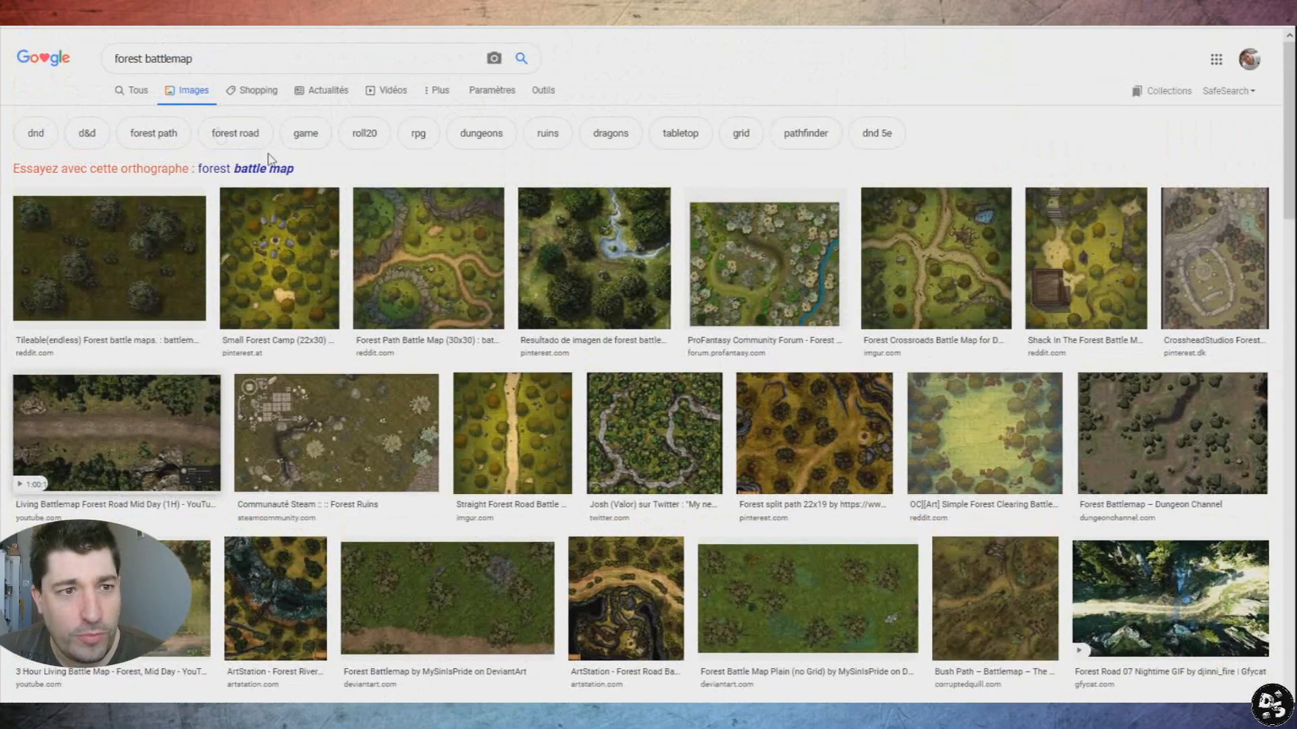
Step: Search Google for "pinterest", open the Pinterest - France site from the web results, and search it for "battlemap"
triple_click(203, 59)
type("pinterest")
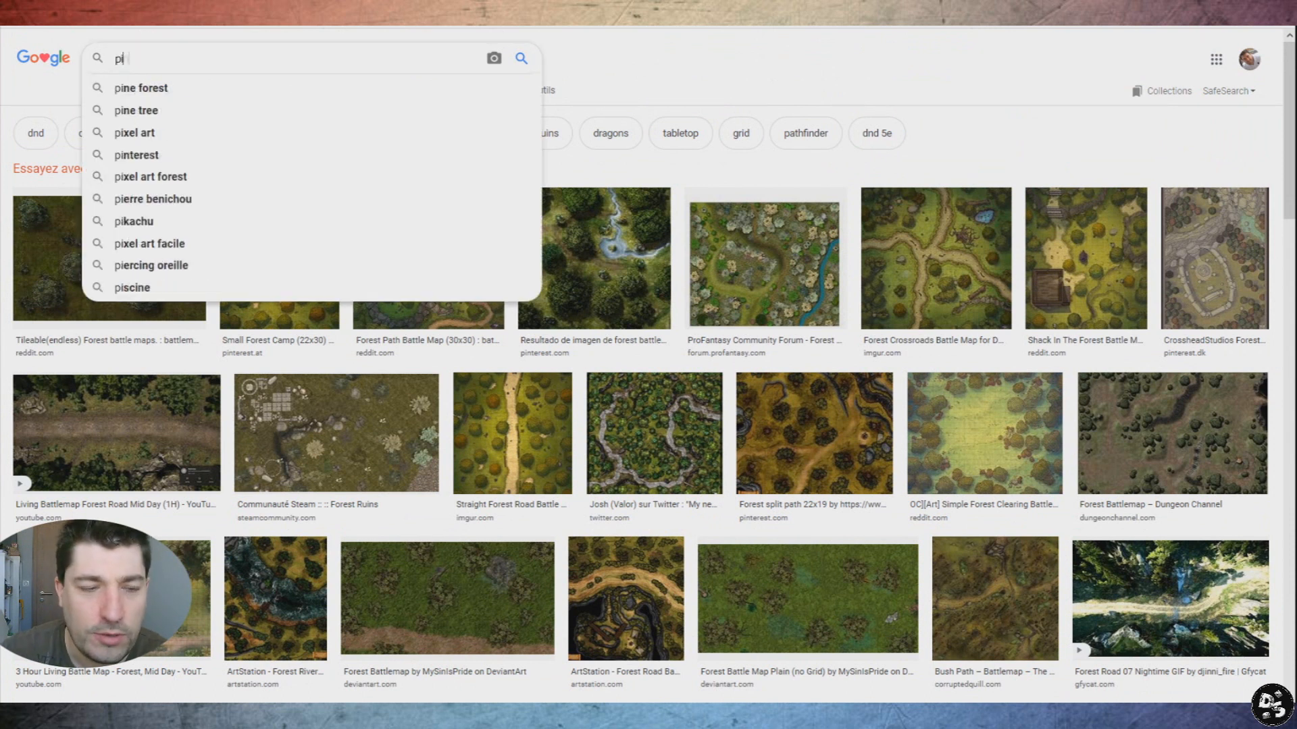
key("Return")
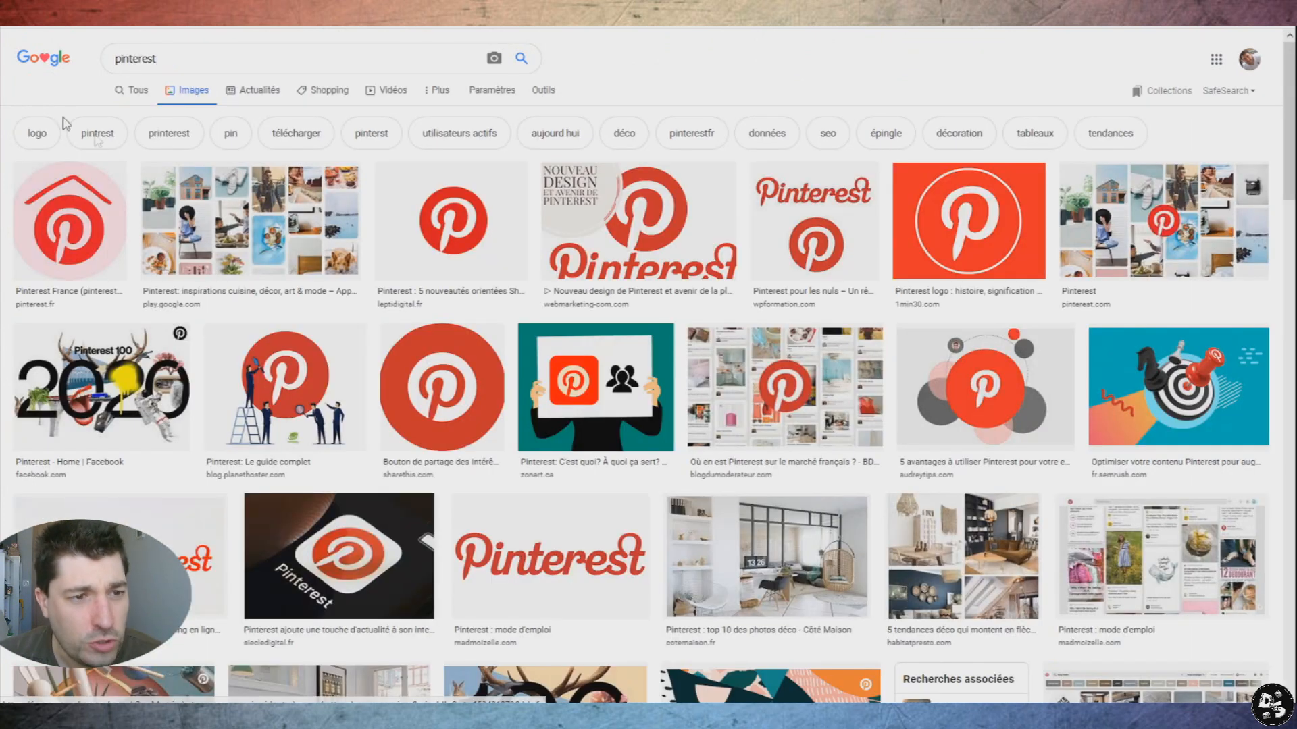
left_click(123, 98)
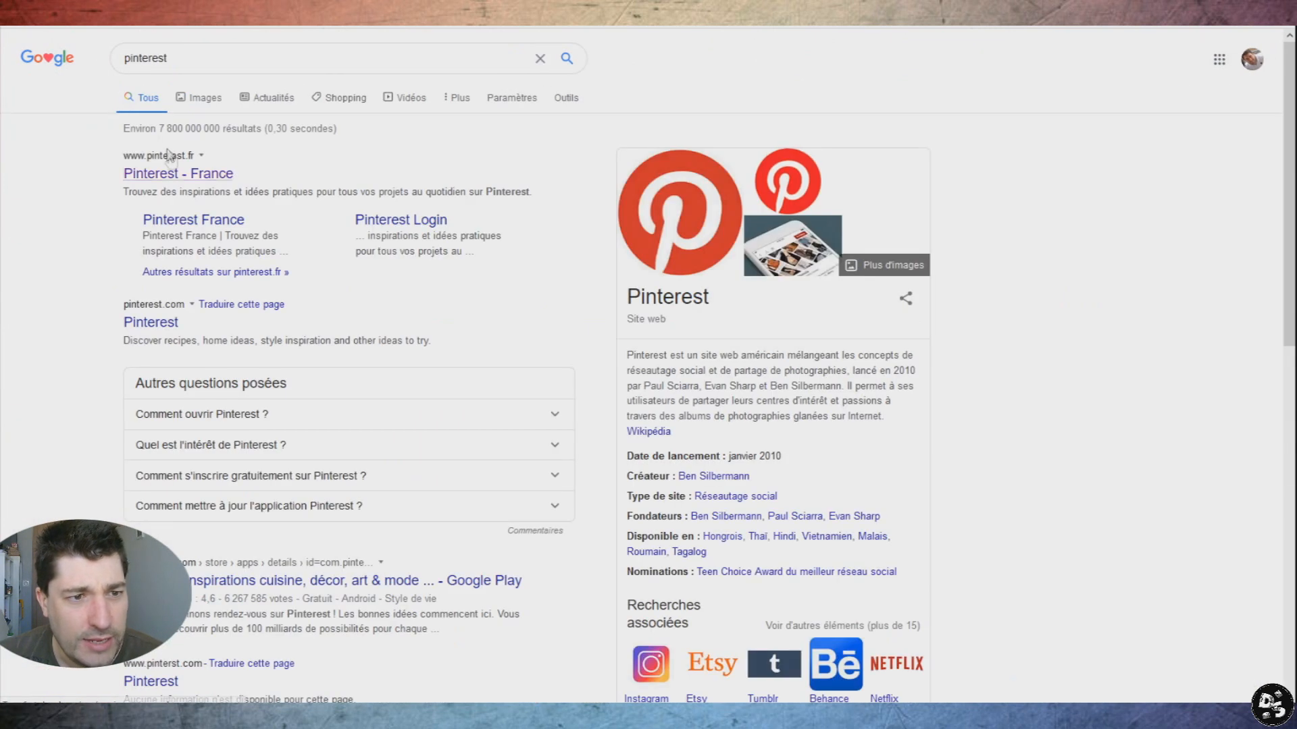
left_click(171, 174)
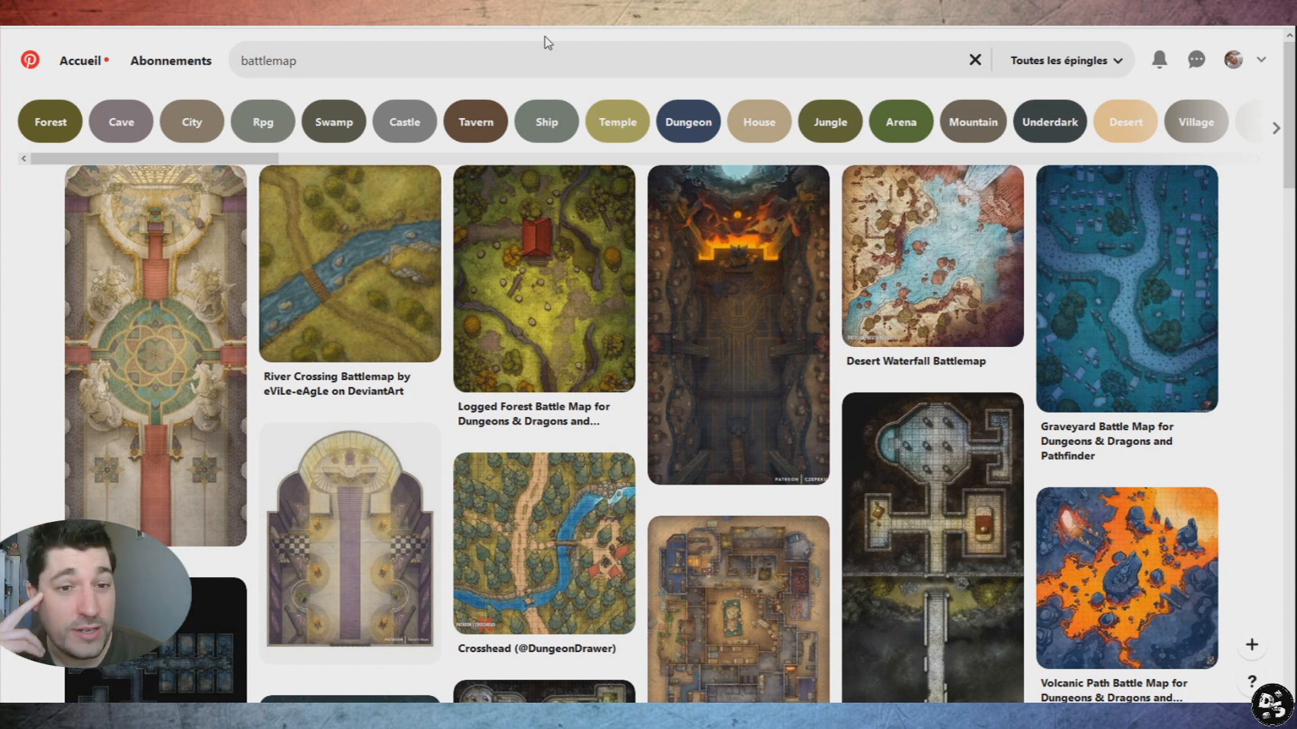
Step: Extend the Pinterest search to "battlemap show"
left_click(351, 65)
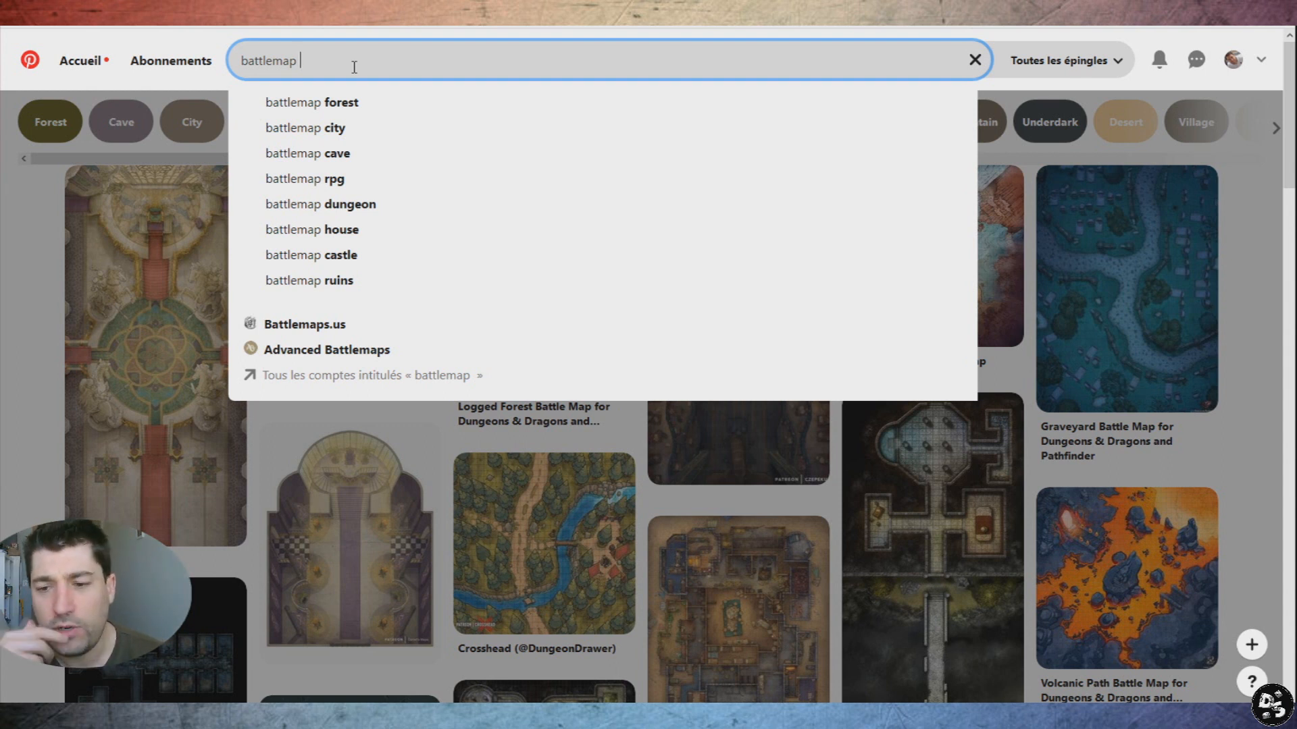
type("show")
key("Return")
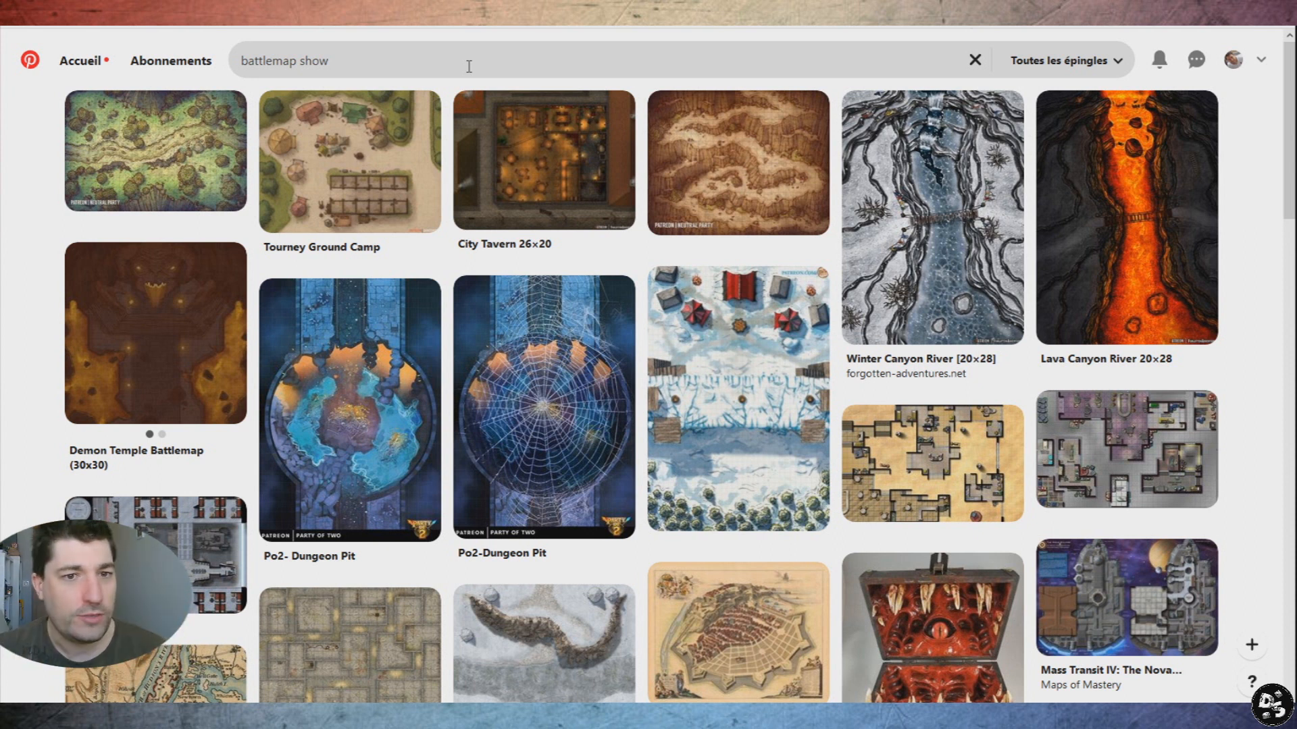
Step: Change the Pinterest search to "battlemap arena" and look through the resulting maps
double_click(314, 61)
type("arena")
key("Return")
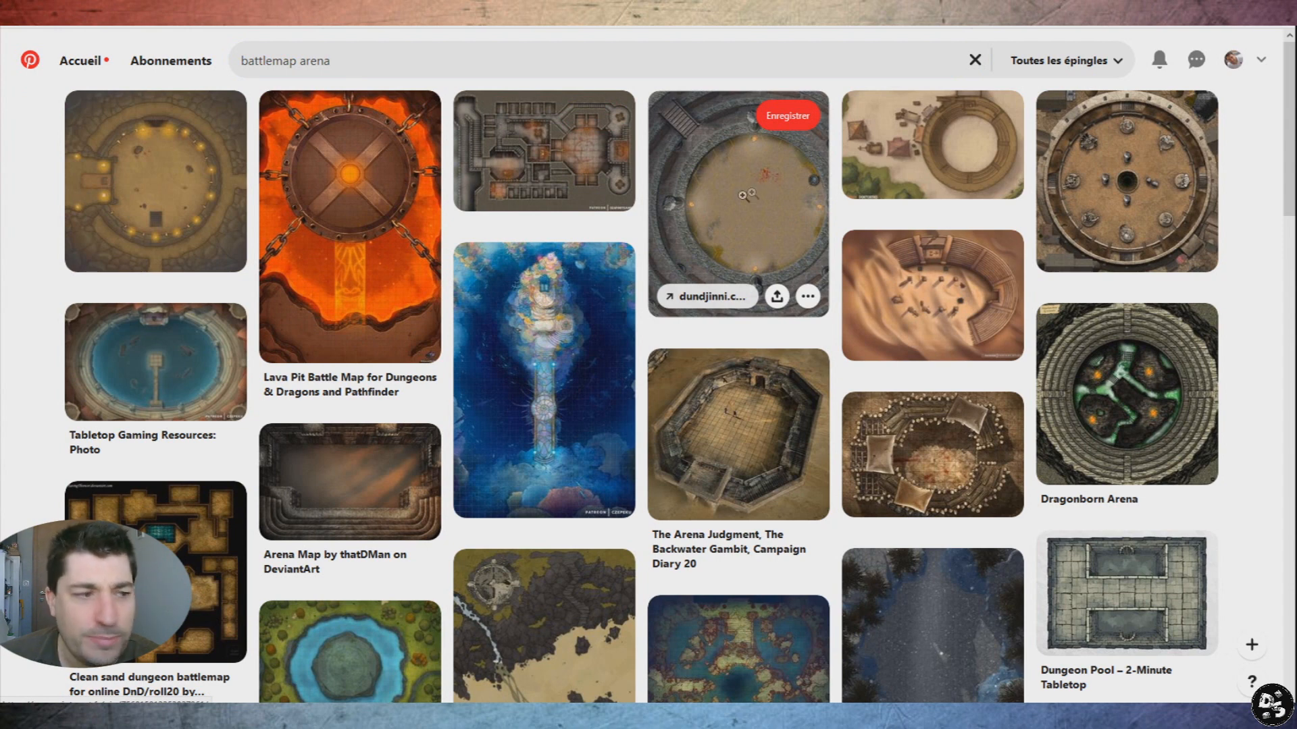
scroll(594, 286, "down", 10)
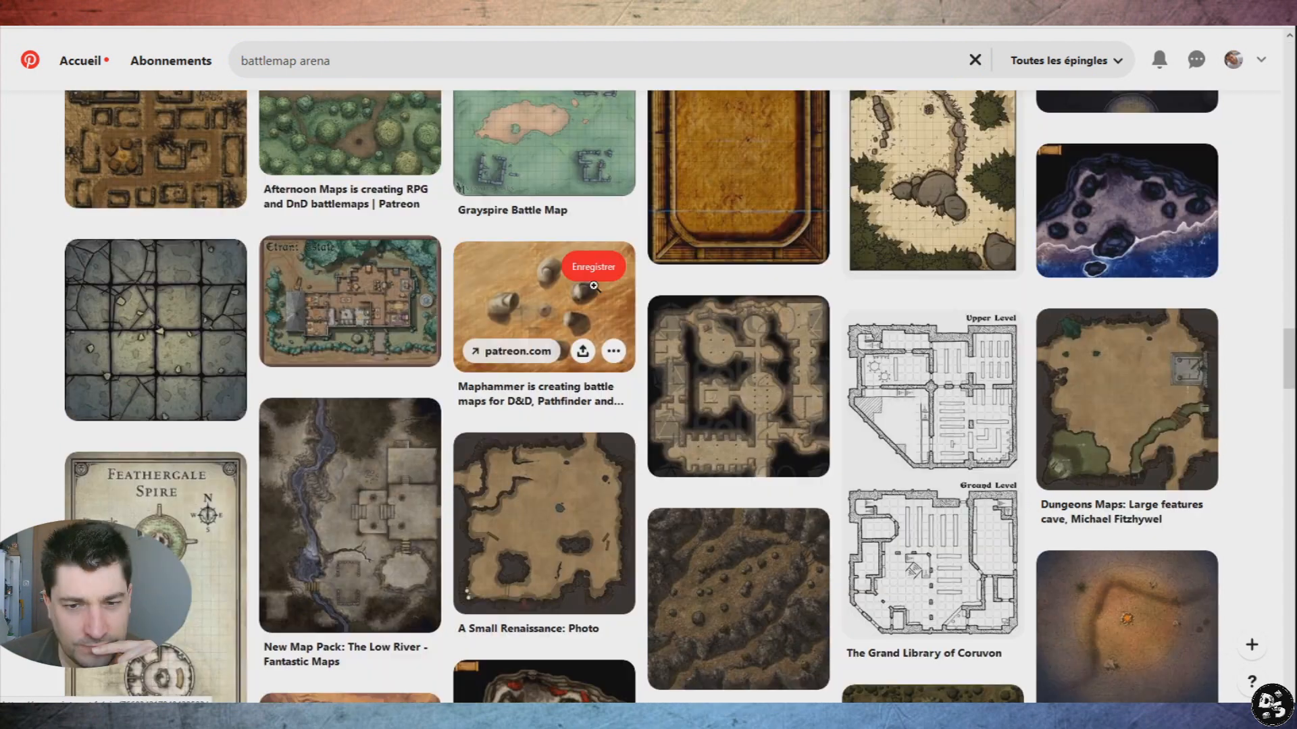
Step: Find the octagonal arena map with stands among the pins, open it at full size, save it as "arene", and close the page
scroll(594, 286, "down", 4)
scroll(594, 286, "down", 6)
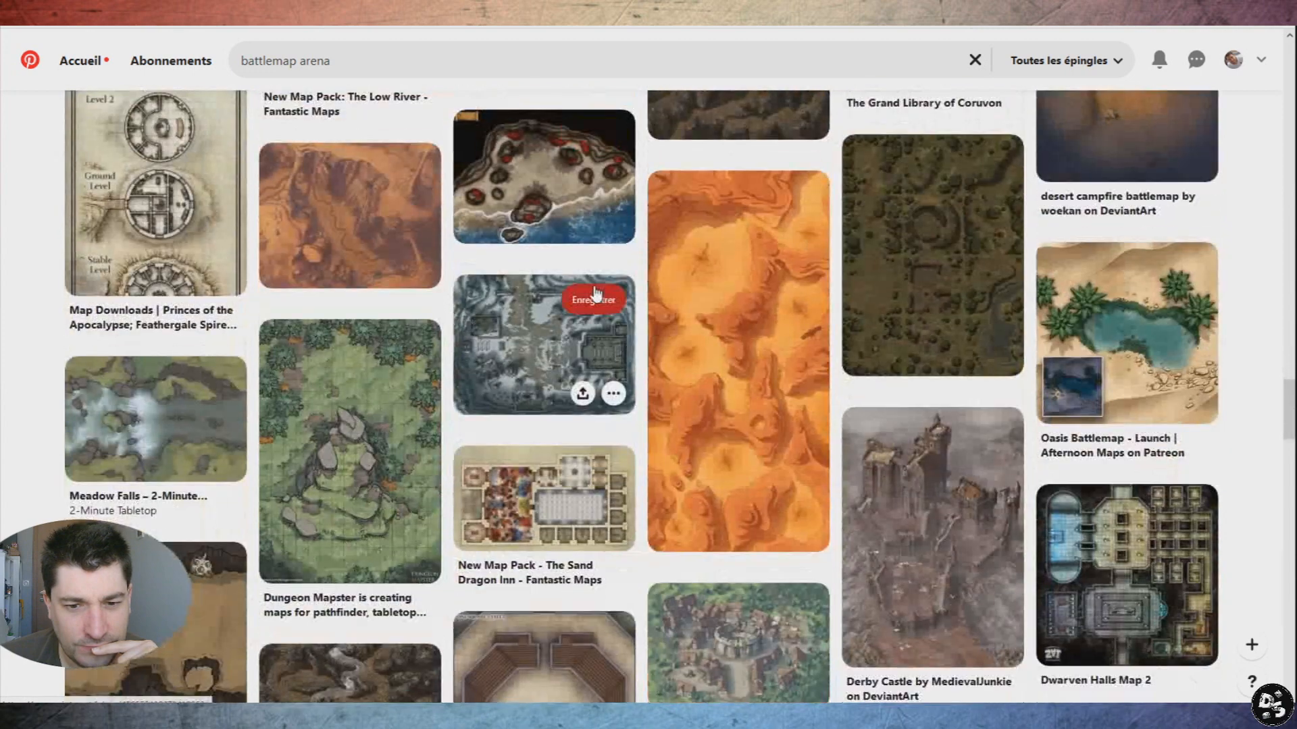
scroll(594, 286, "down", 2)
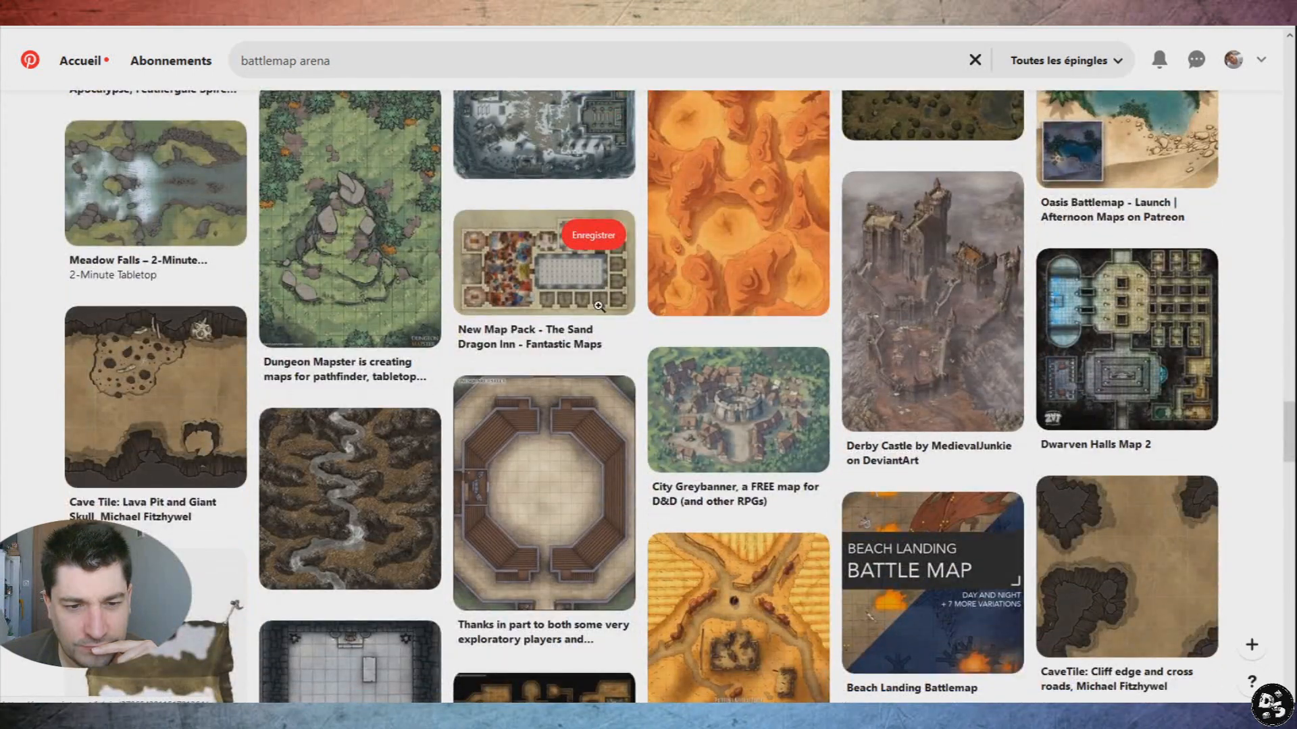
left_click(518, 466)
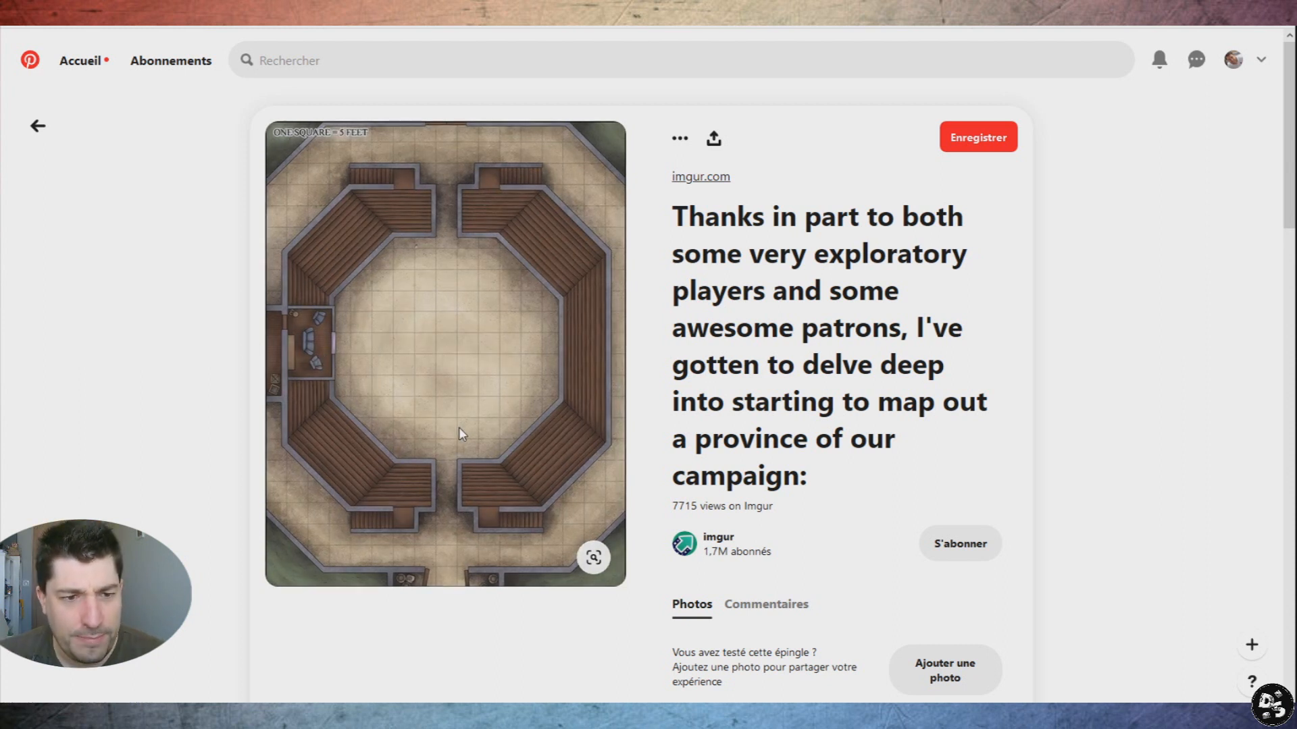
left_click(459, 429)
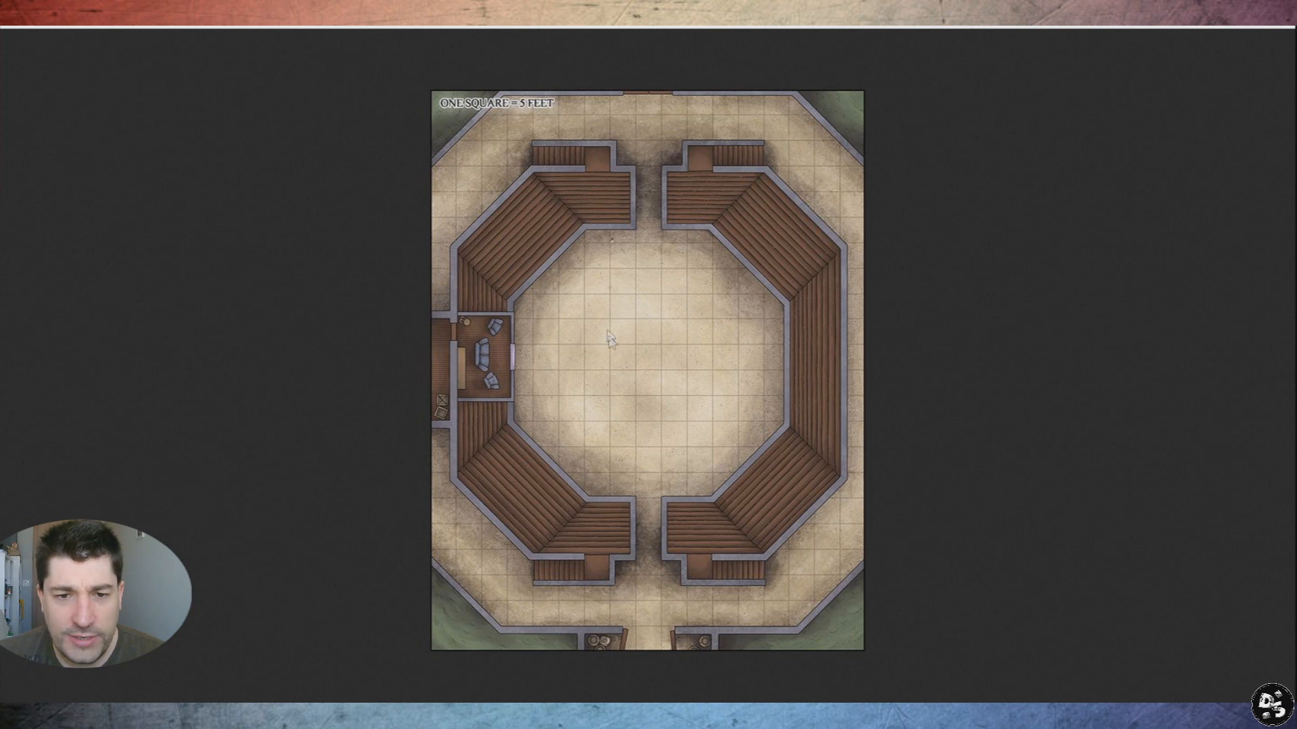
key("ctrl+s")
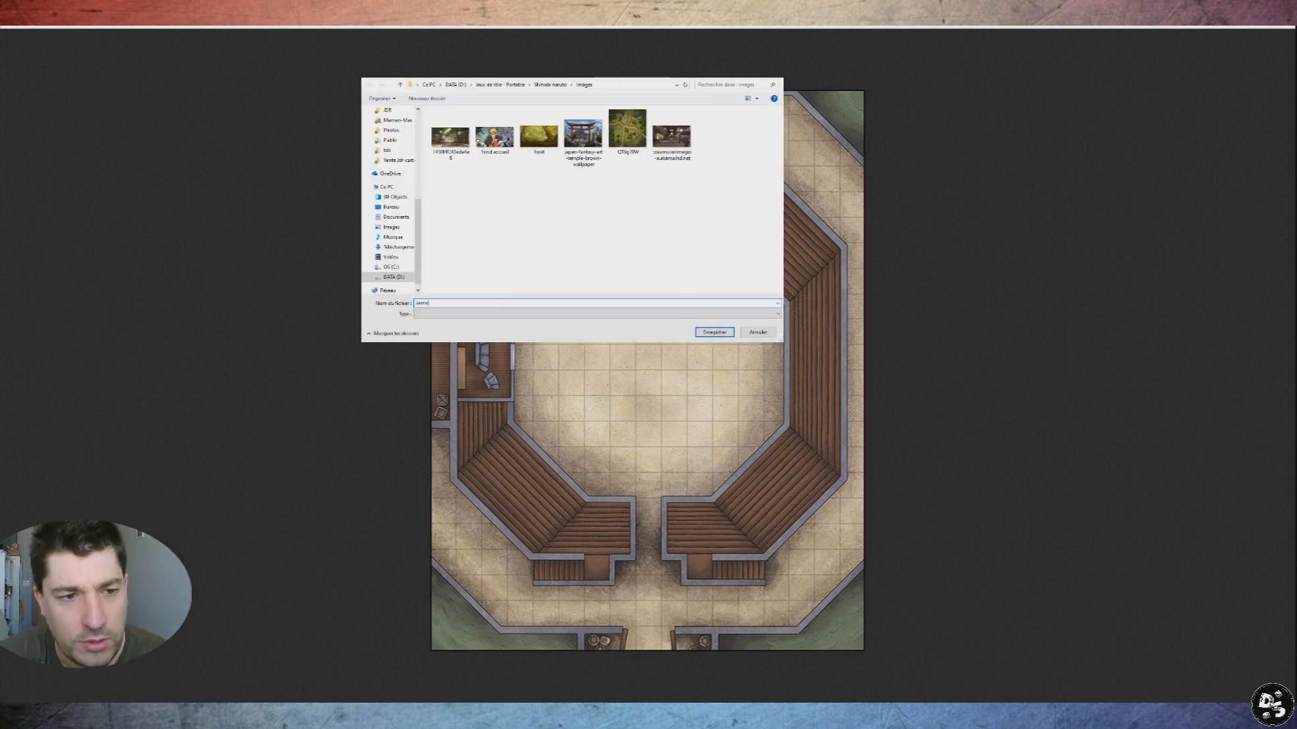
key("Return")
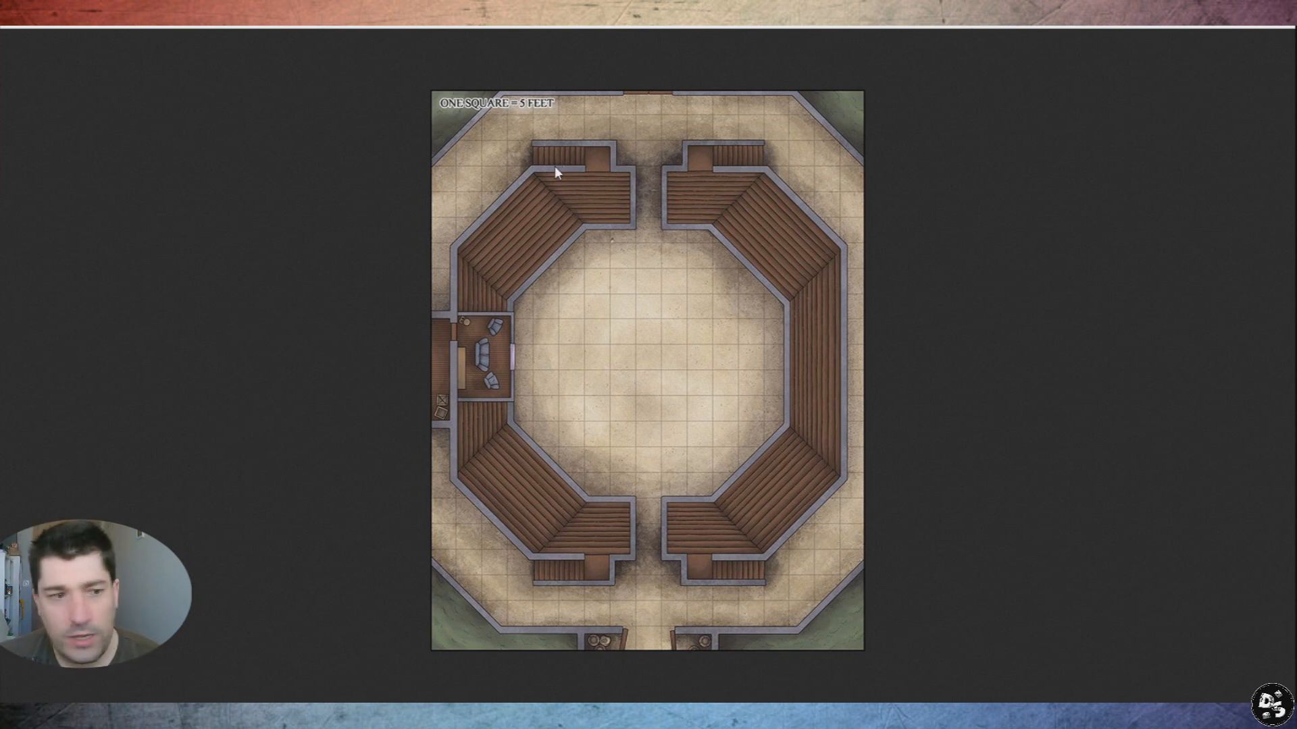
key("ctrl+w")
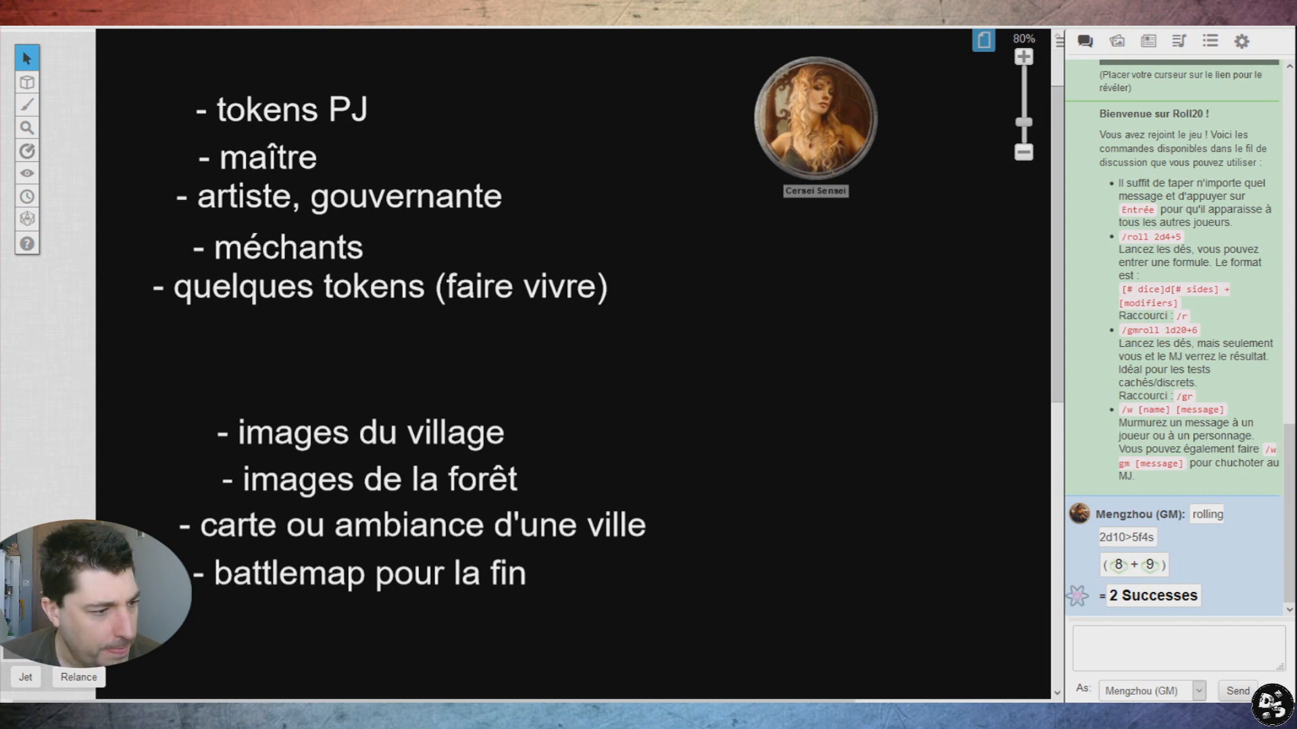
Step: Switch to the Images folder in File Explorer, enlarge its thumbnails, and move the window so all the pictures can be seen
key("alt+Tab")
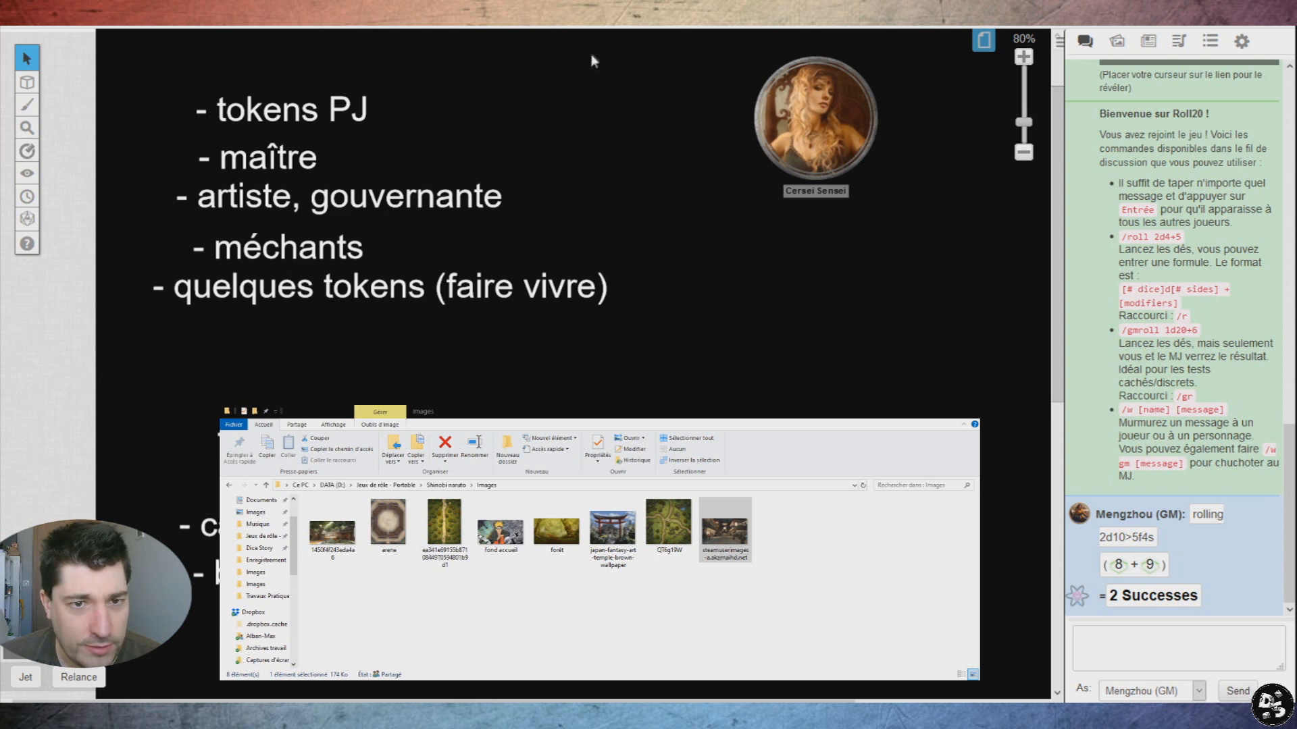
left_click(332, 530)
left_click(525, 597)
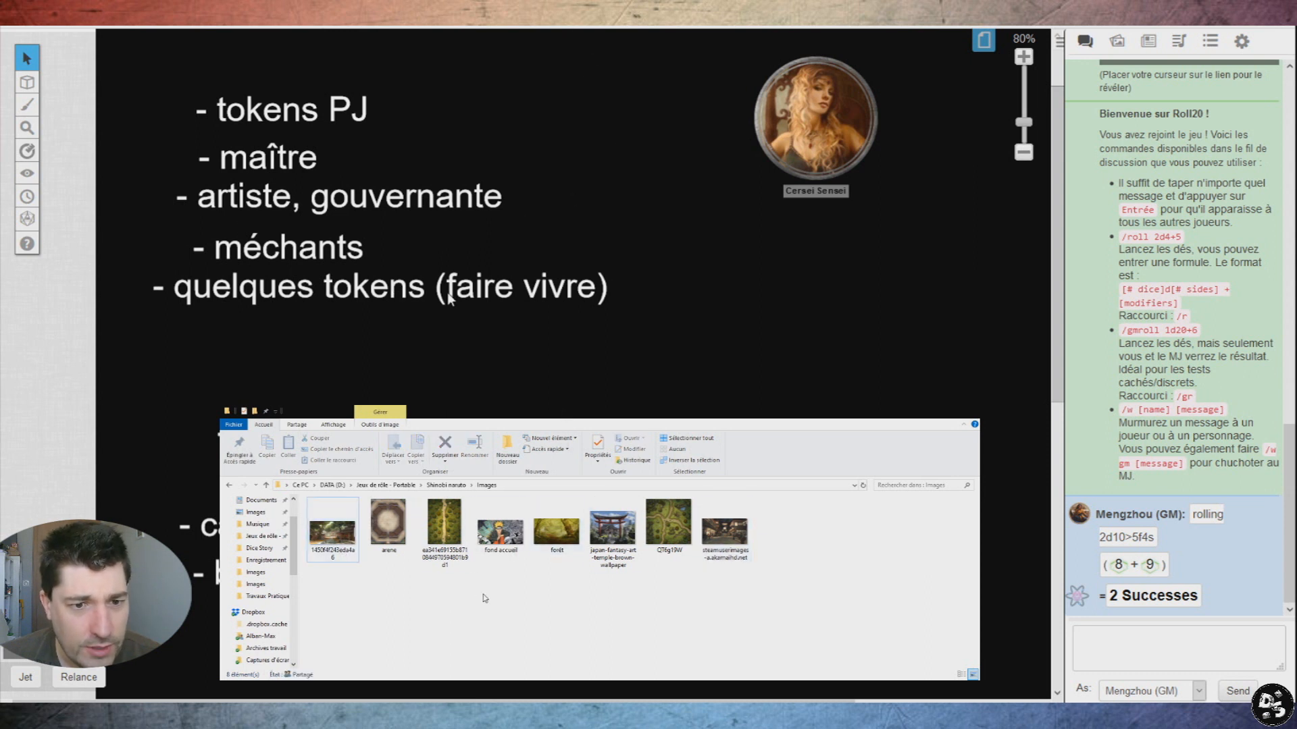
scroll(617, 599, "up", 3)
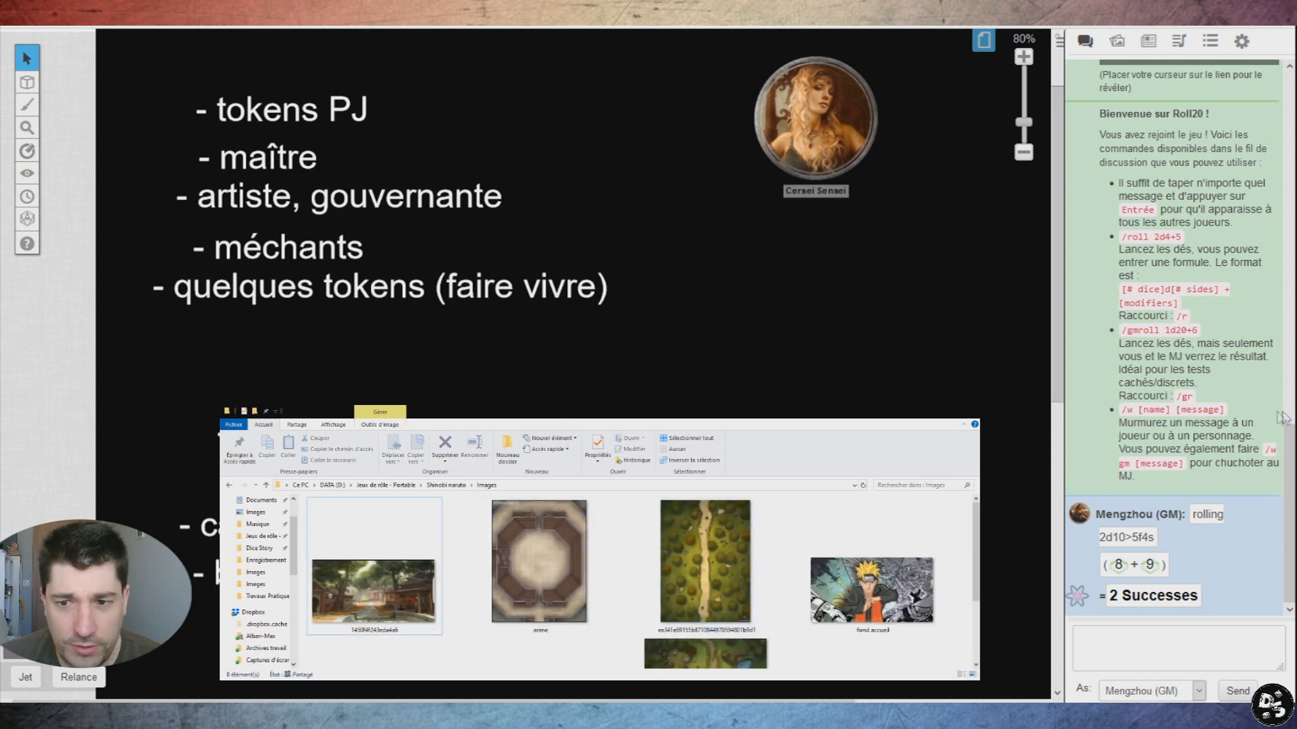
left_click_drag(608, 410, 580, 234)
left_click(850, 551)
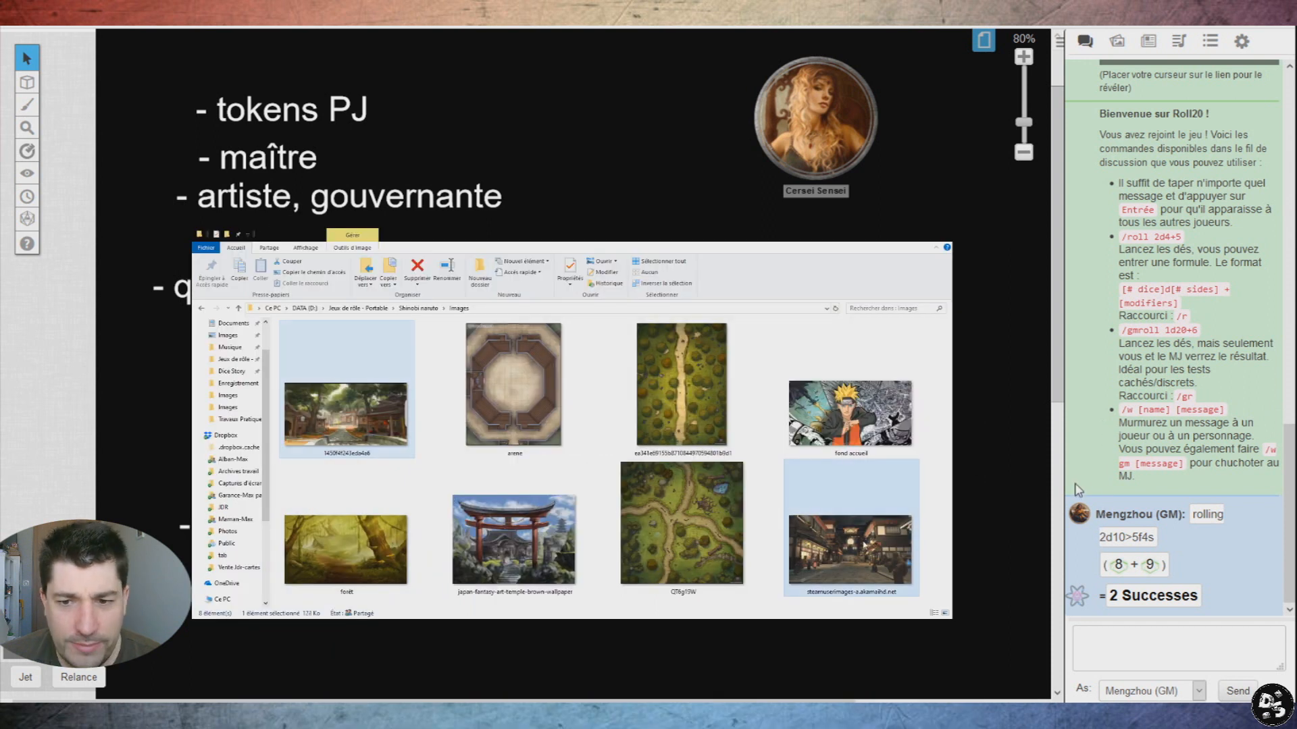
Step: Rename the picture of the tree-shaded village as "village 1"
left_click(410, 399)
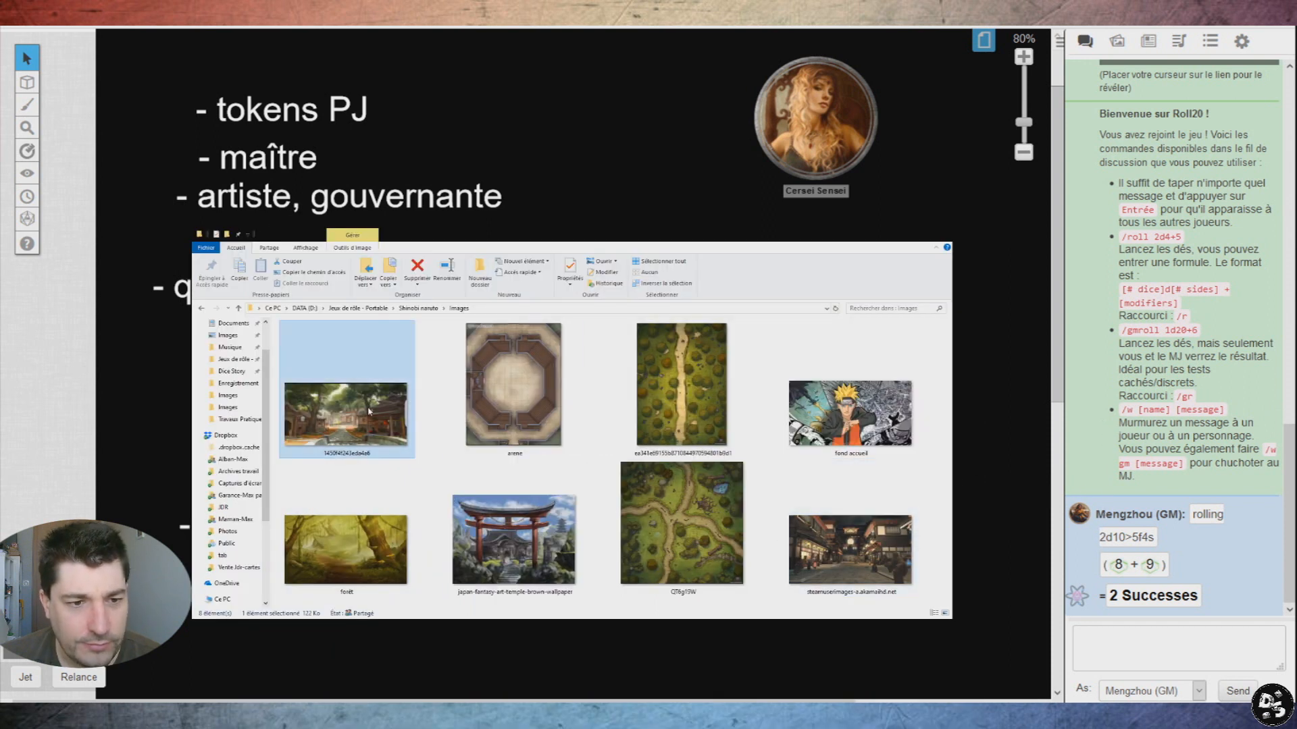
key("F2")
type("village 1")
key("ctrl+a")
key("Return")
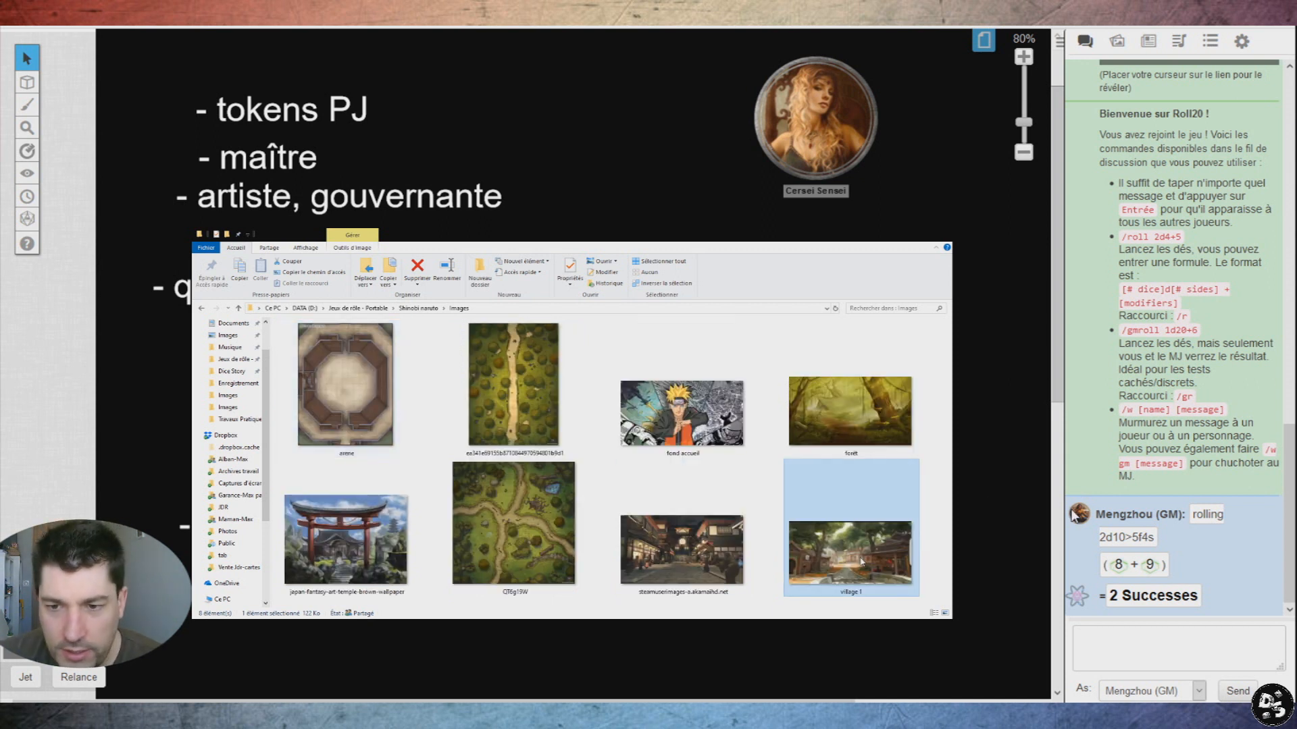
Step: Rename the picture of the evening village street as "village 2"
left_click(719, 559)
key("F2")
type("village 2")
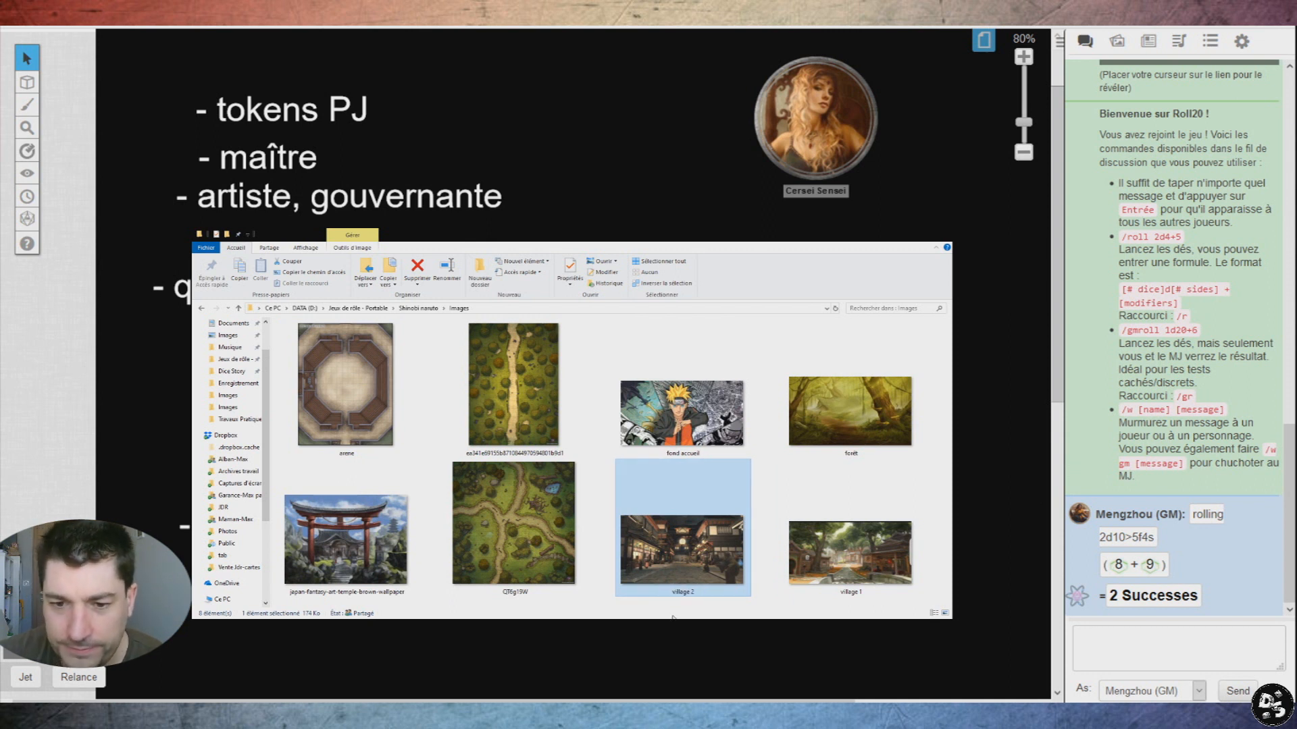
key("Return")
left_click(678, 503)
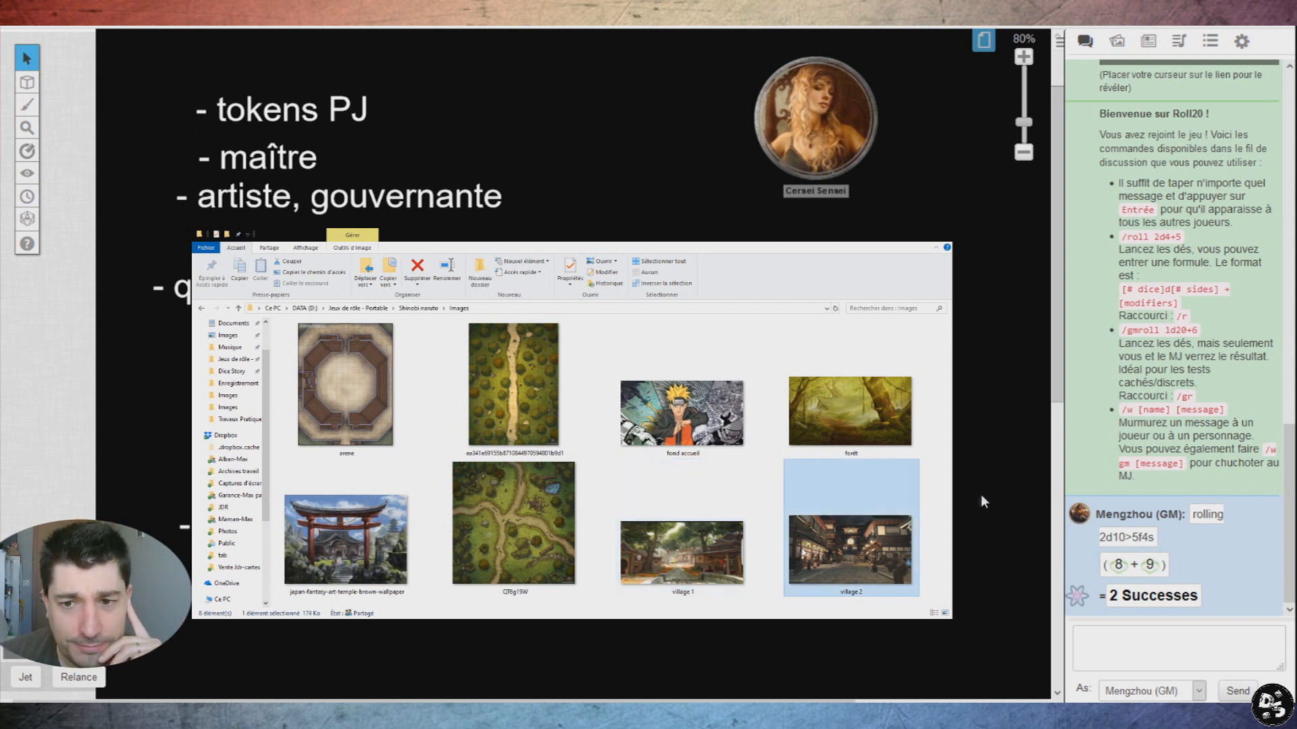
Step: Review the collected battlemaps, temple, forest, village and welcome background images in the folder, and return to the Roll20 page
left_click(516, 520)
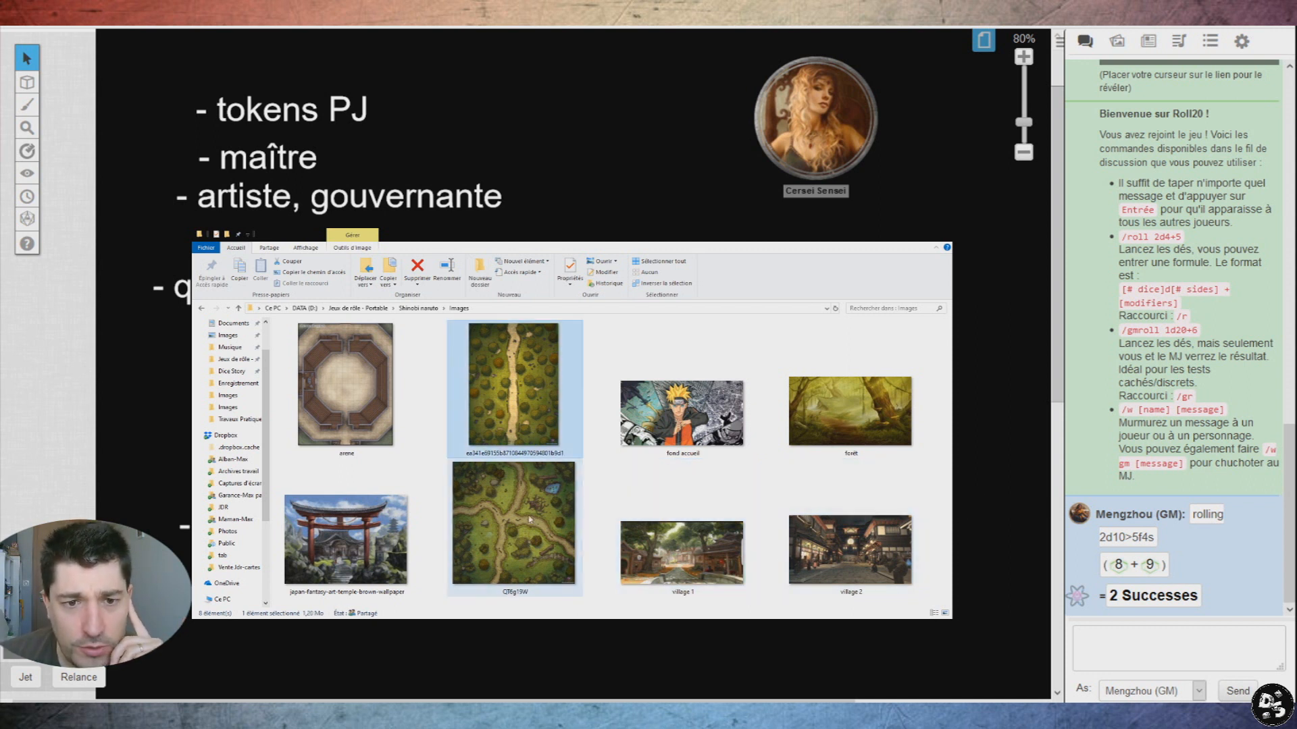
key("Up")
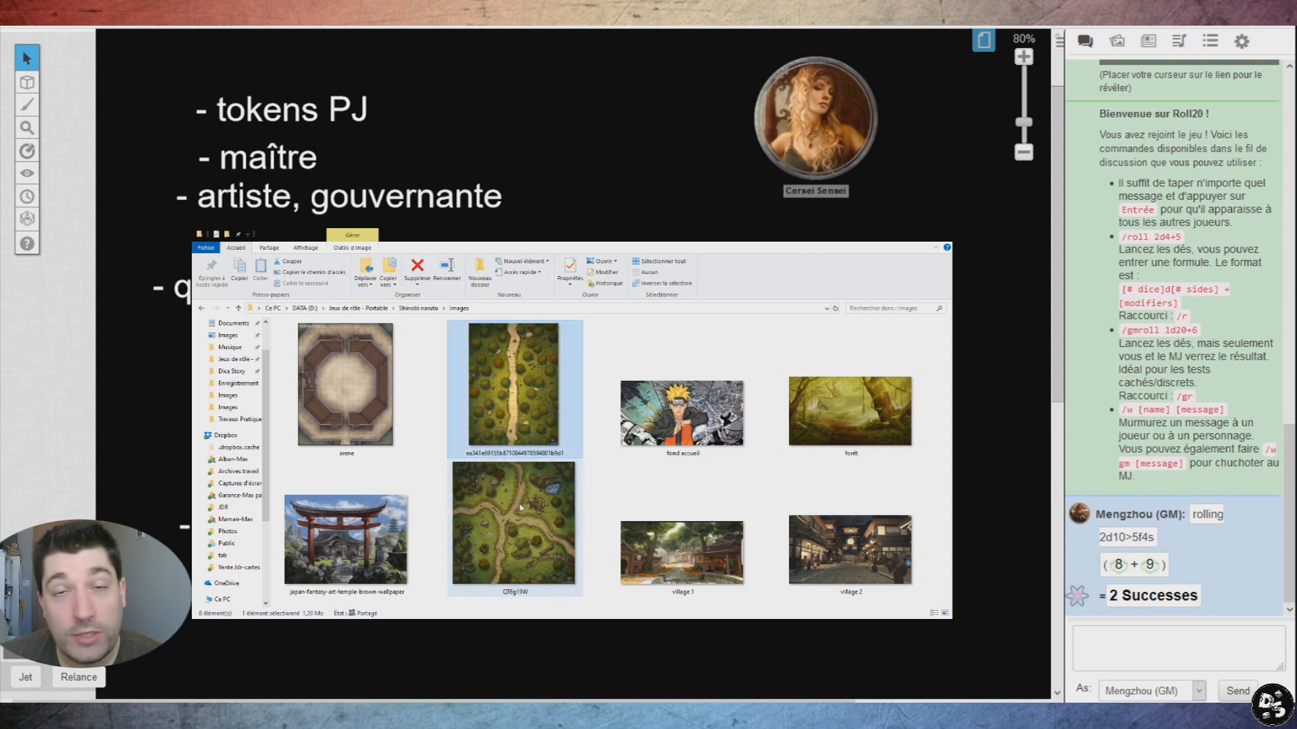
left_click(522, 500)
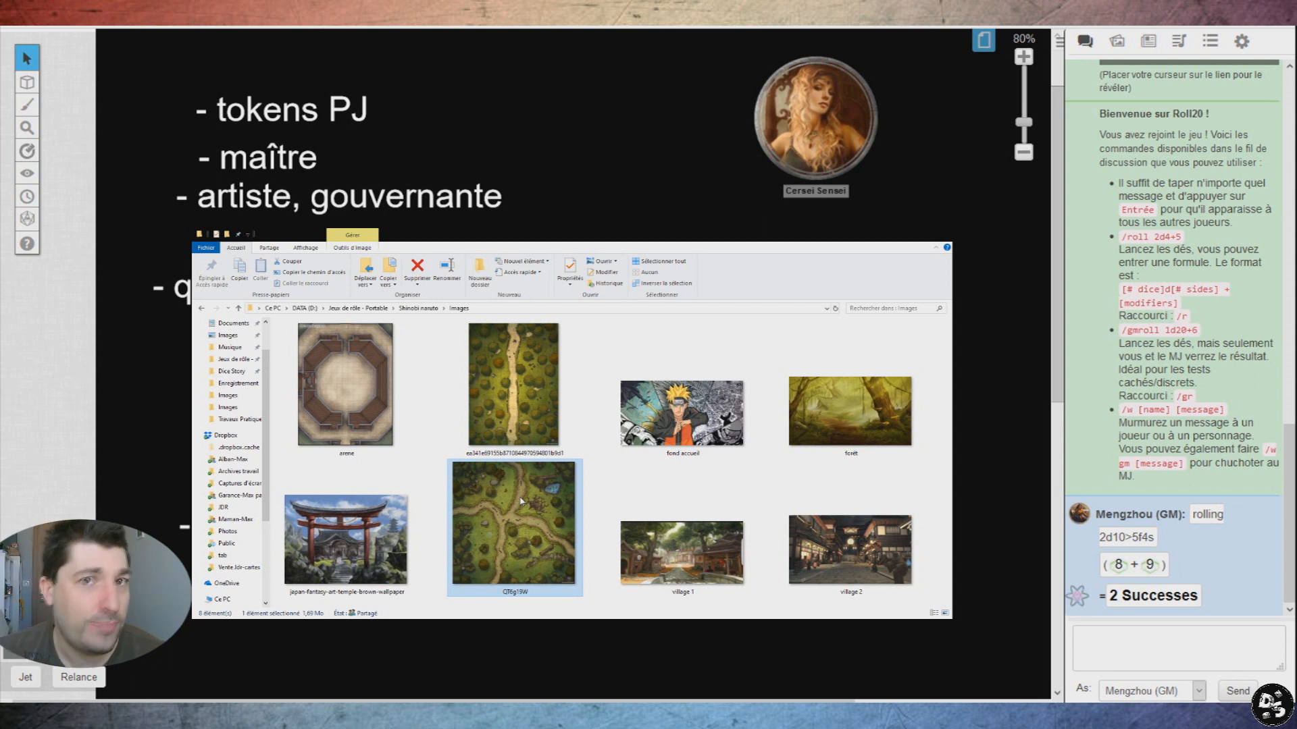
left_click(351, 396)
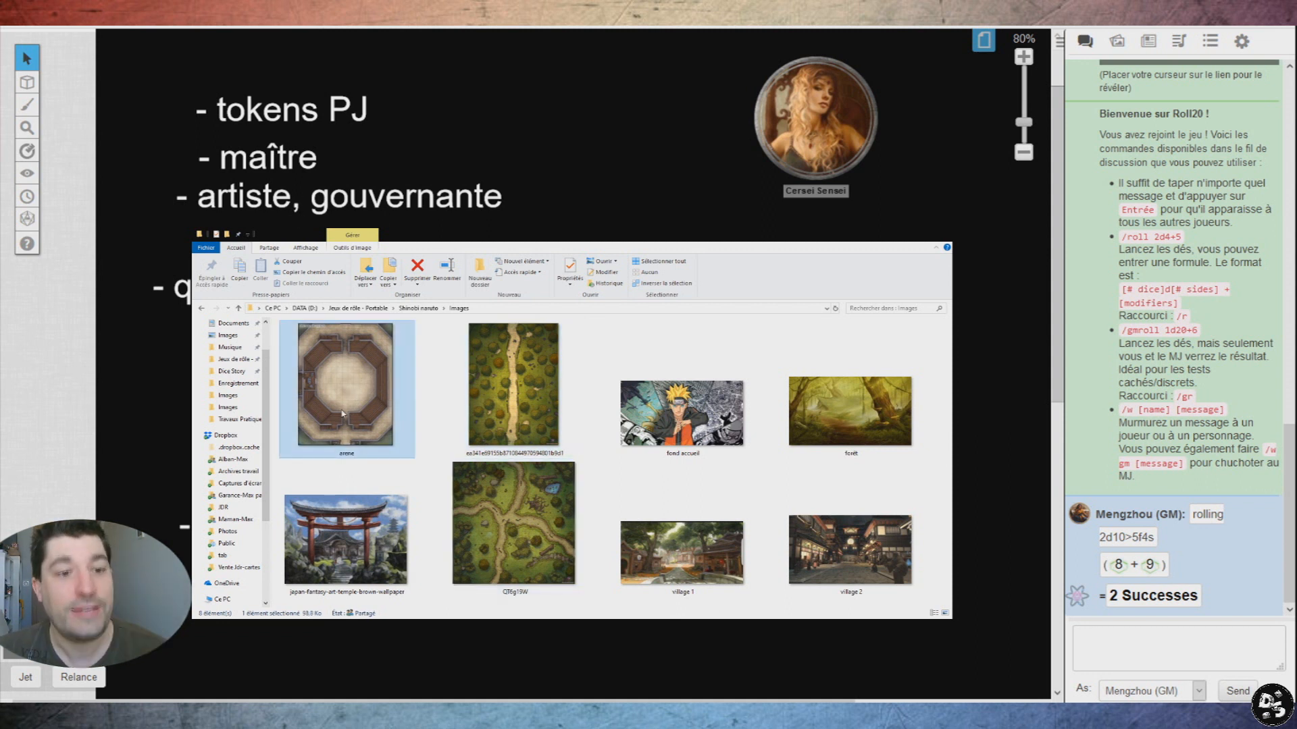
left_click(393, 522)
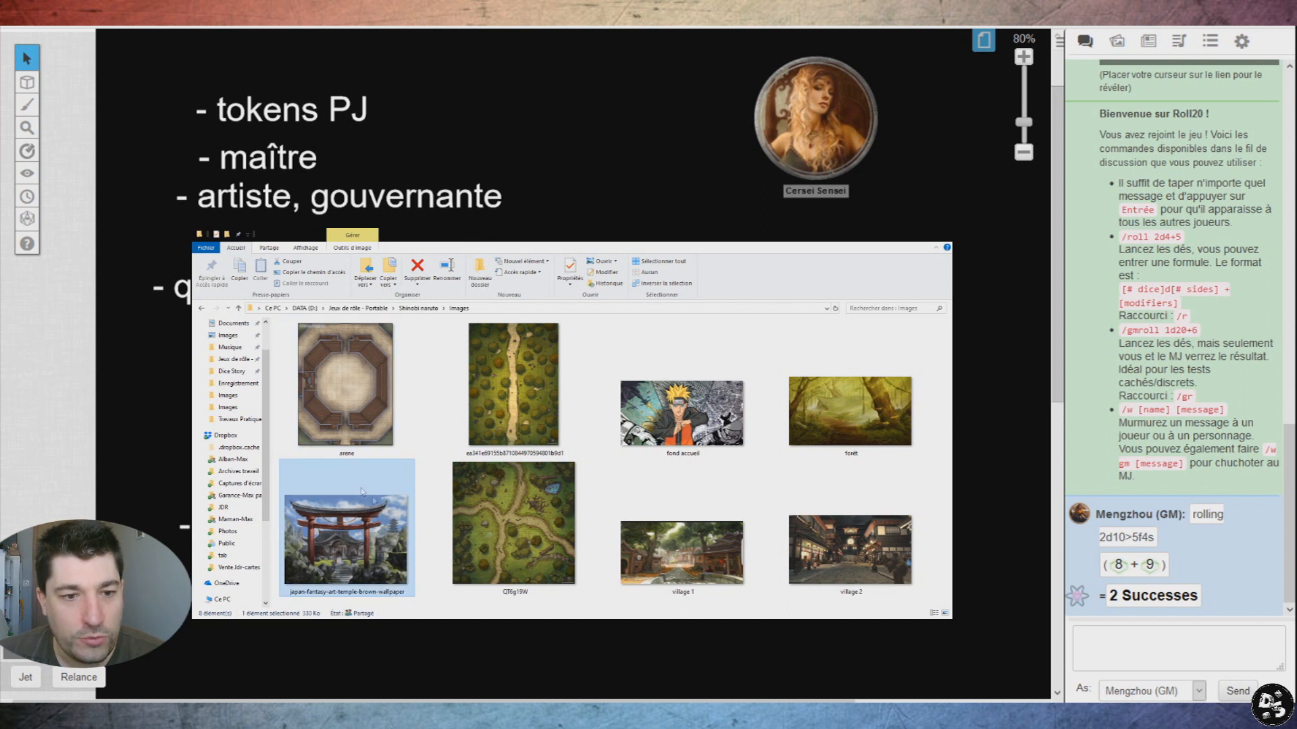
left_click(682, 412)
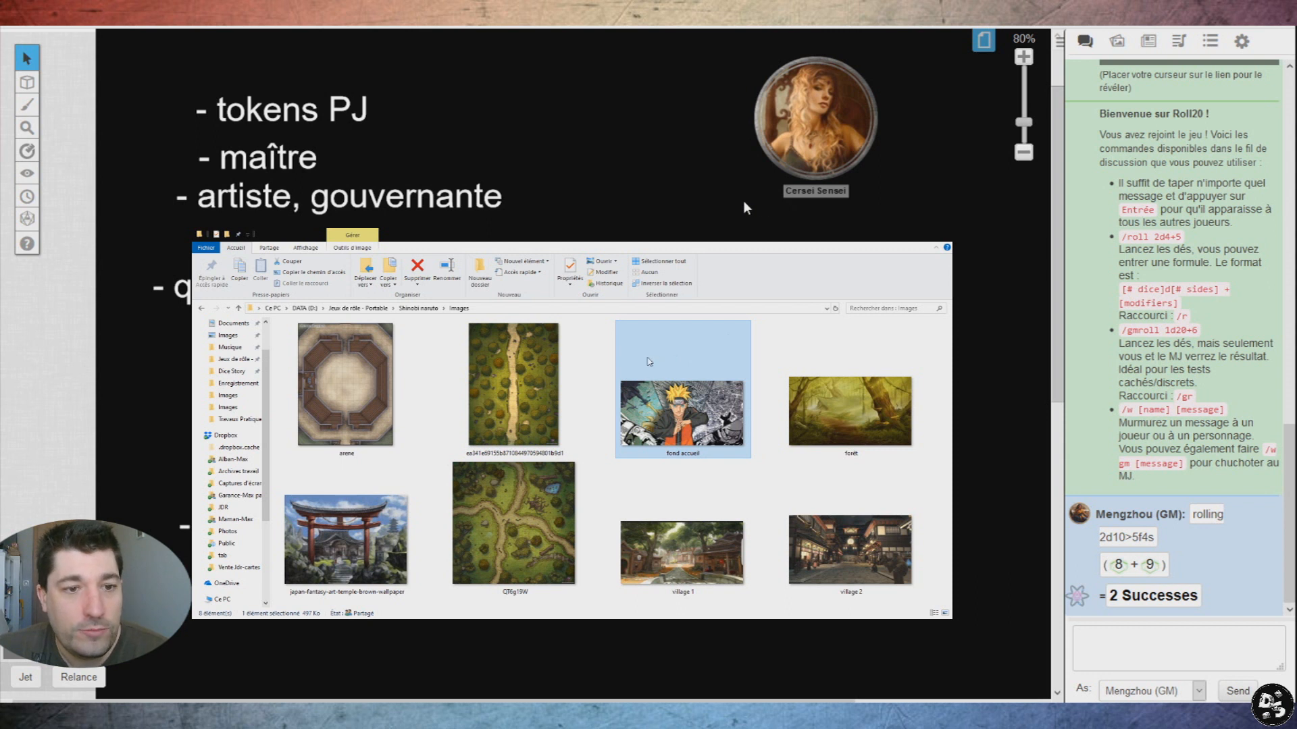
left_click(370, 542)
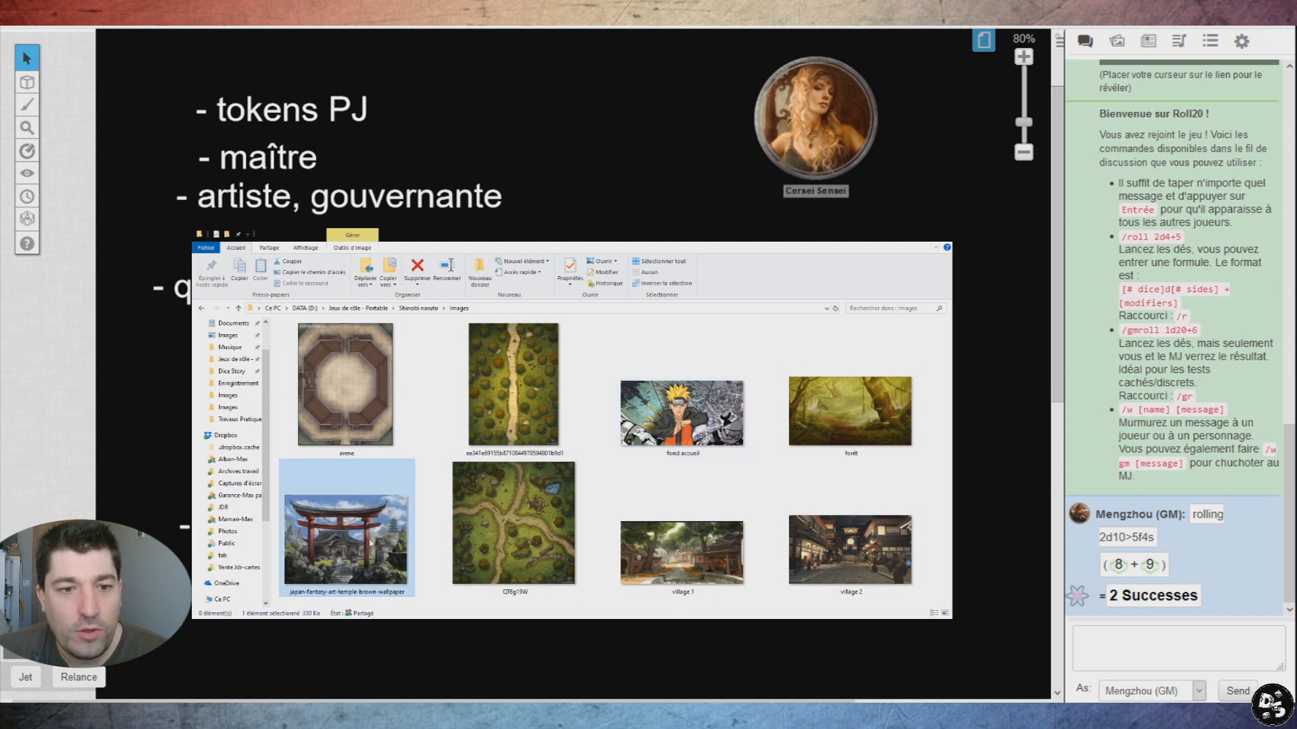
left_click(836, 417)
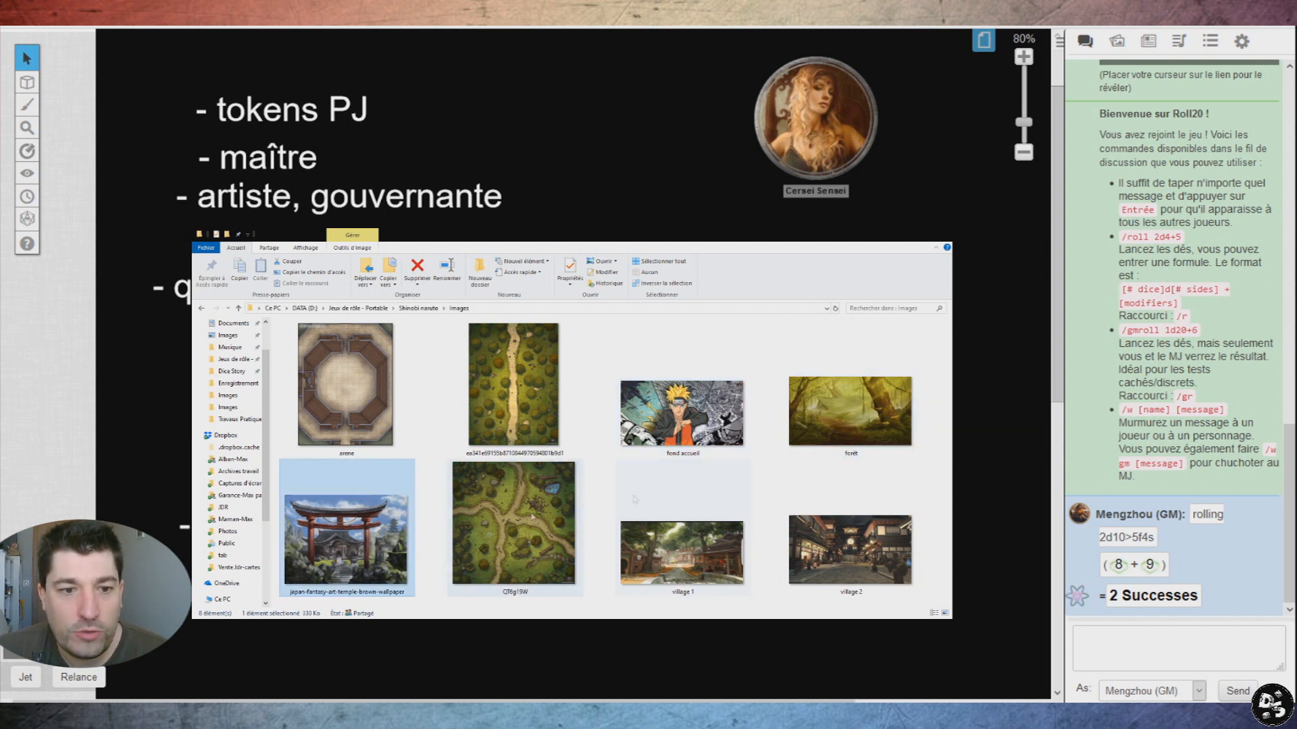
left_click(345, 540)
left_click(682, 550)
left_click(850, 548)
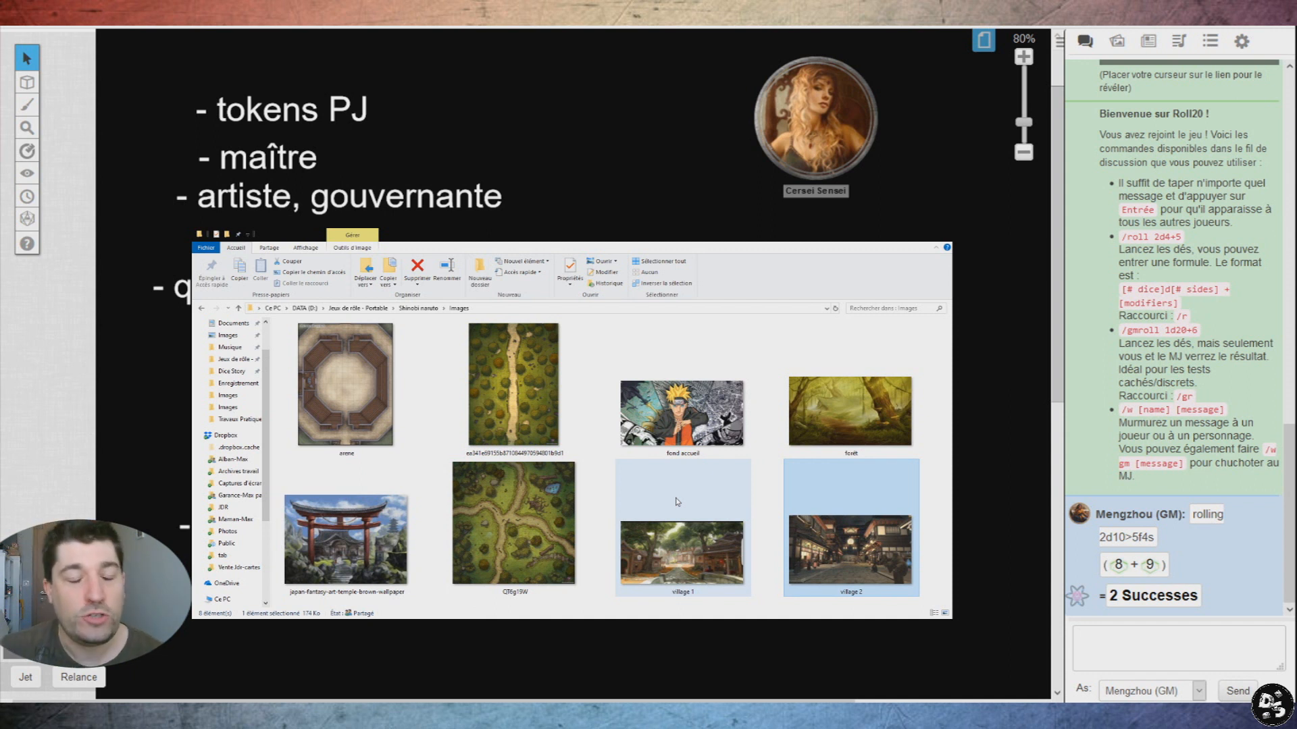
left_click(739, 427)
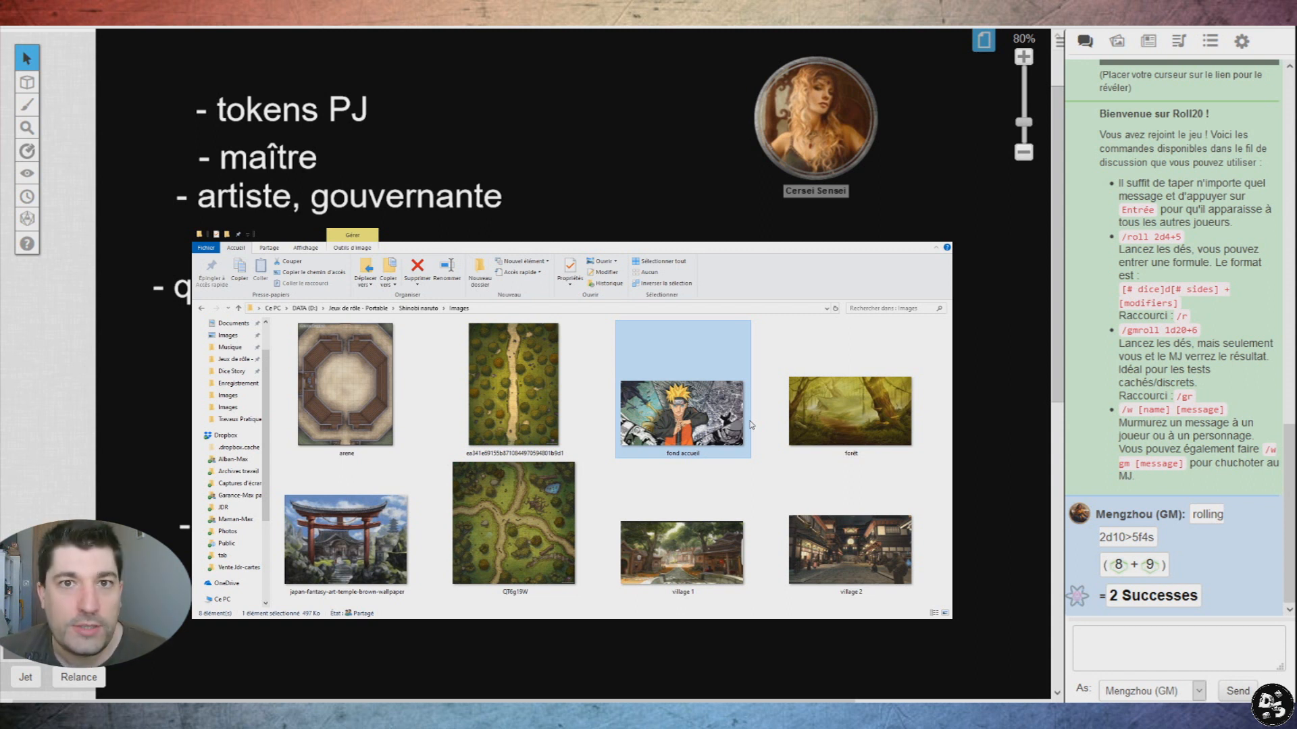
left_click(544, 182)
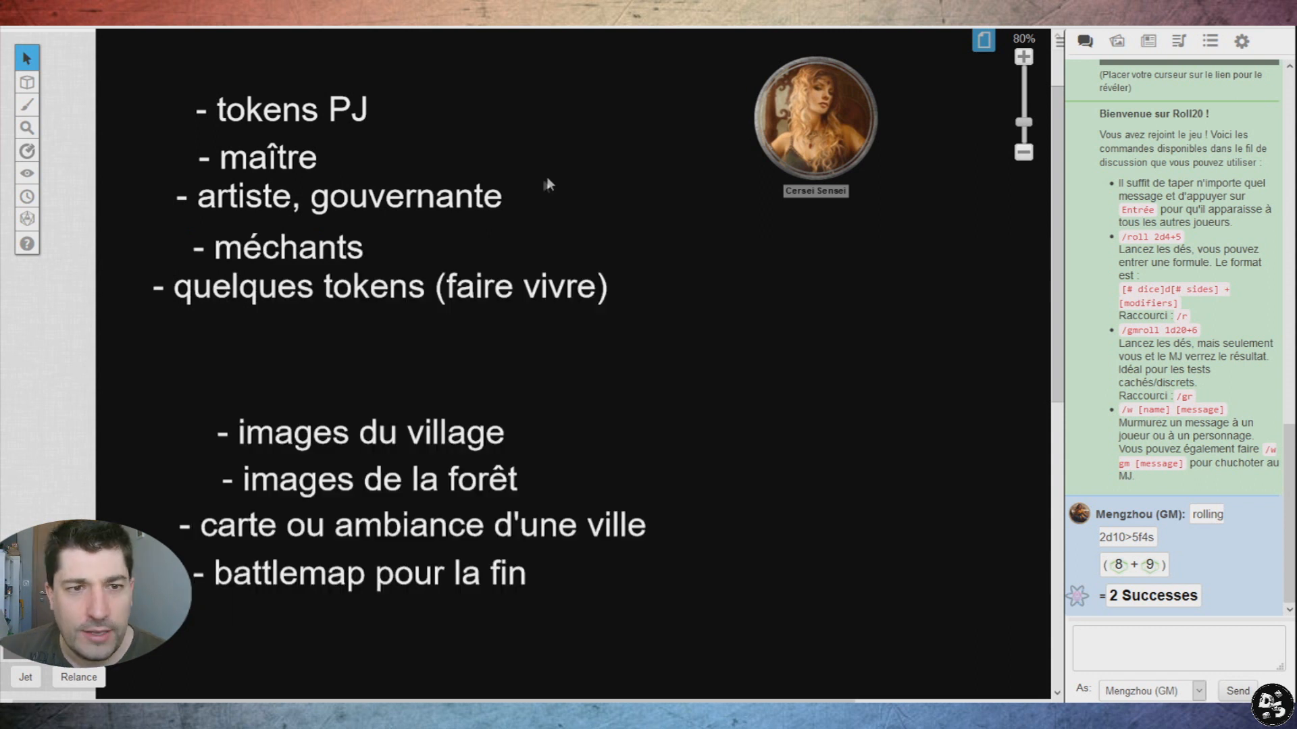
Step: Open Google's image results for "naruto character" and extend the query to "naruto character fanmade"
left_click(297, 18)
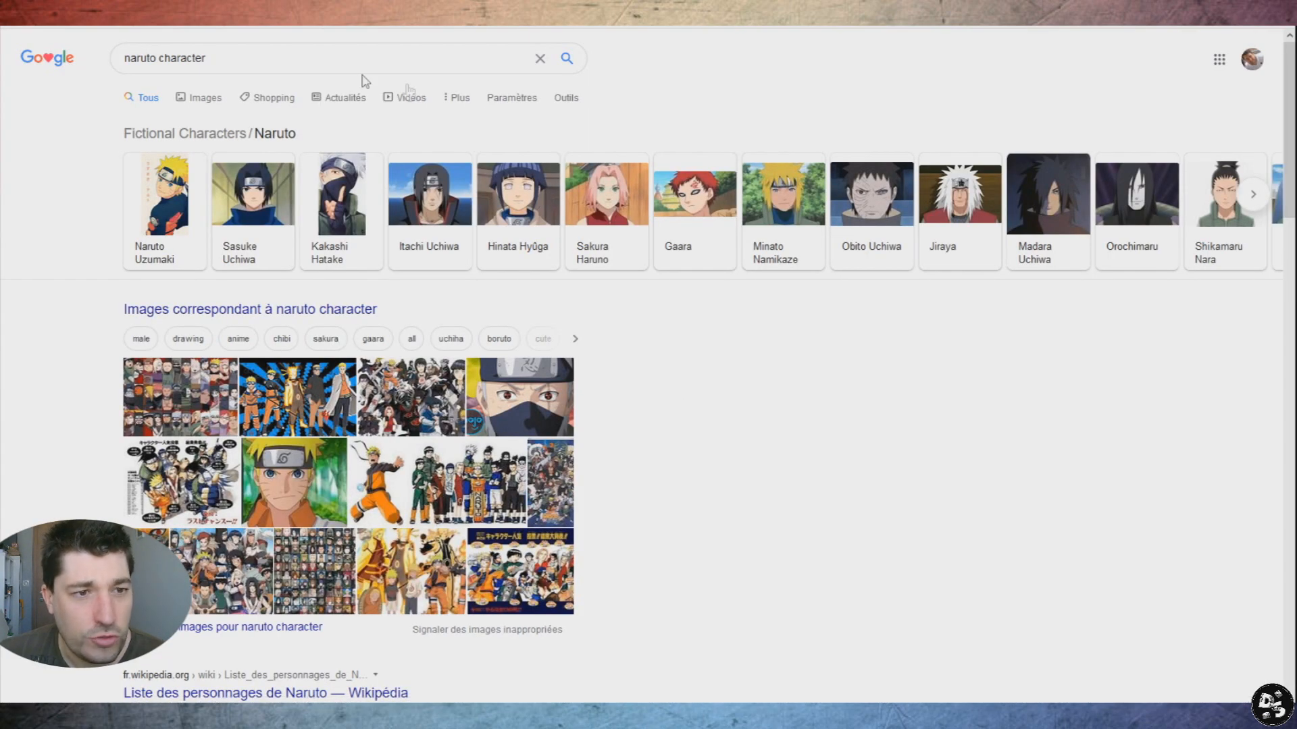
left_click(200, 98)
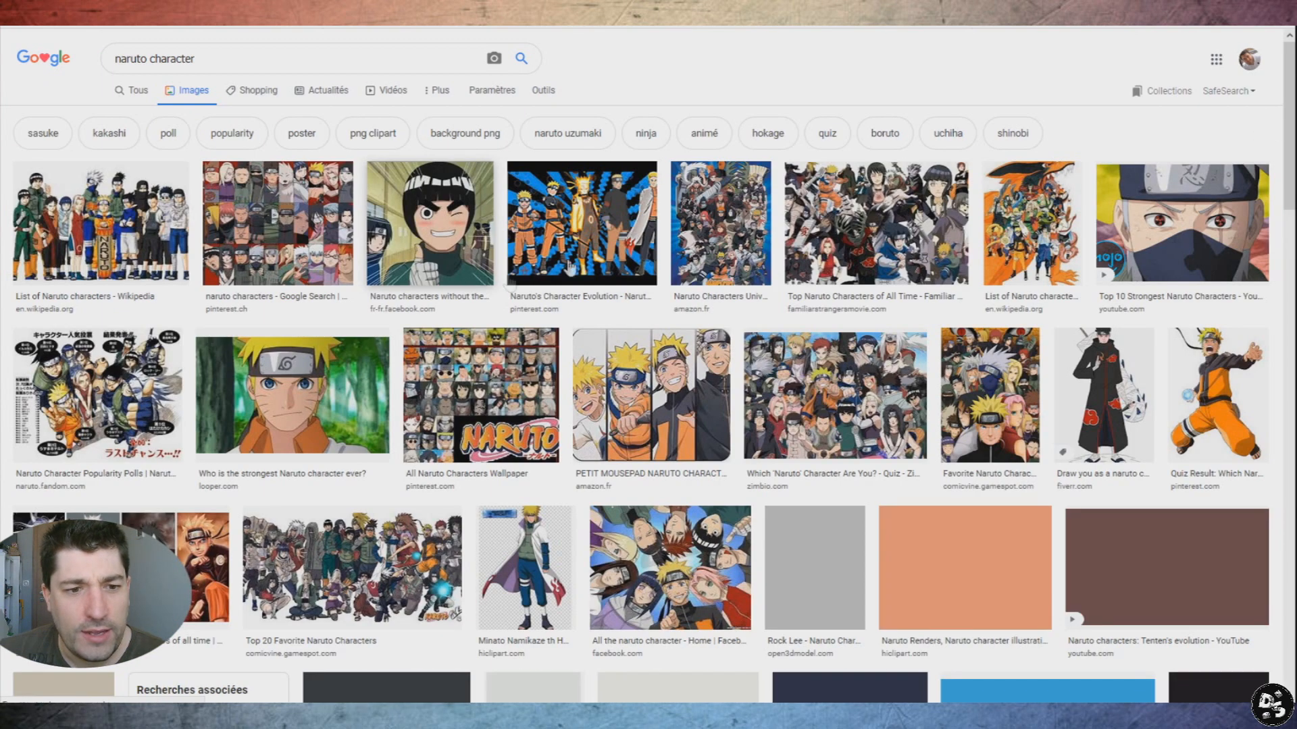
left_click(298, 54)
type("fanma")
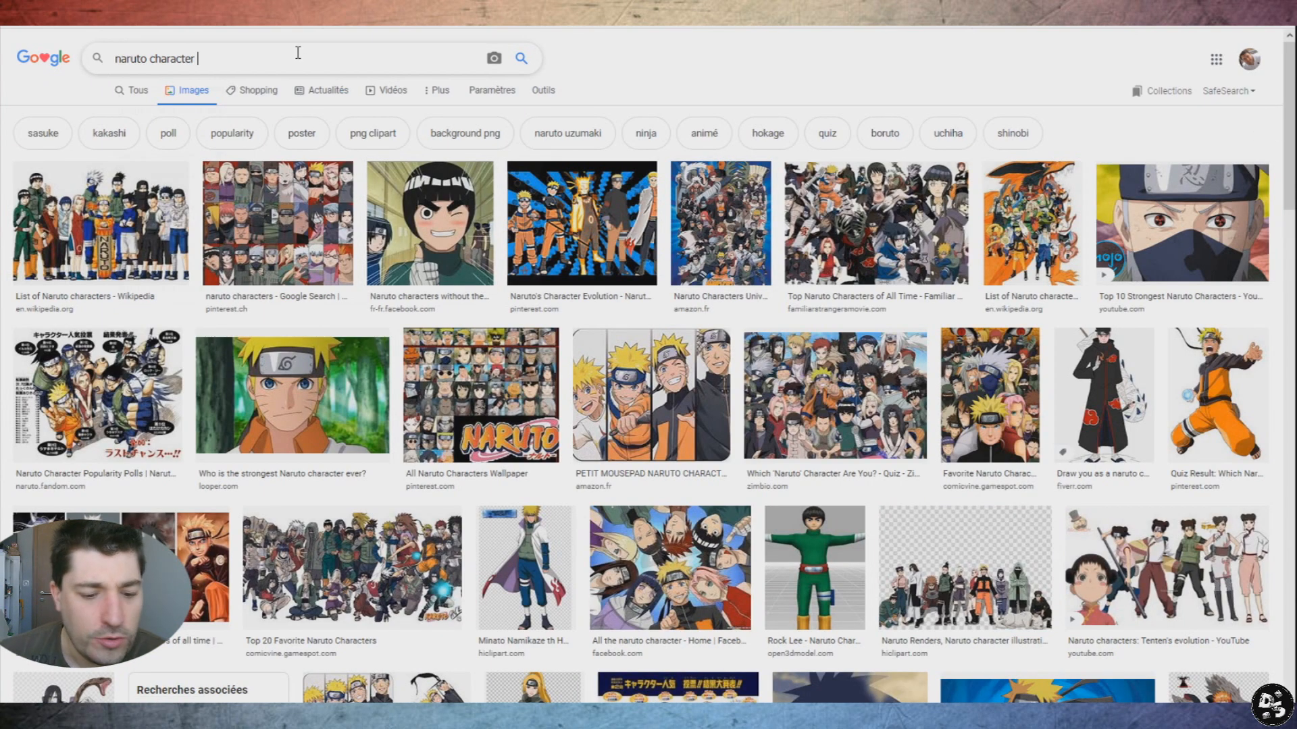
type("de")
key("Return")
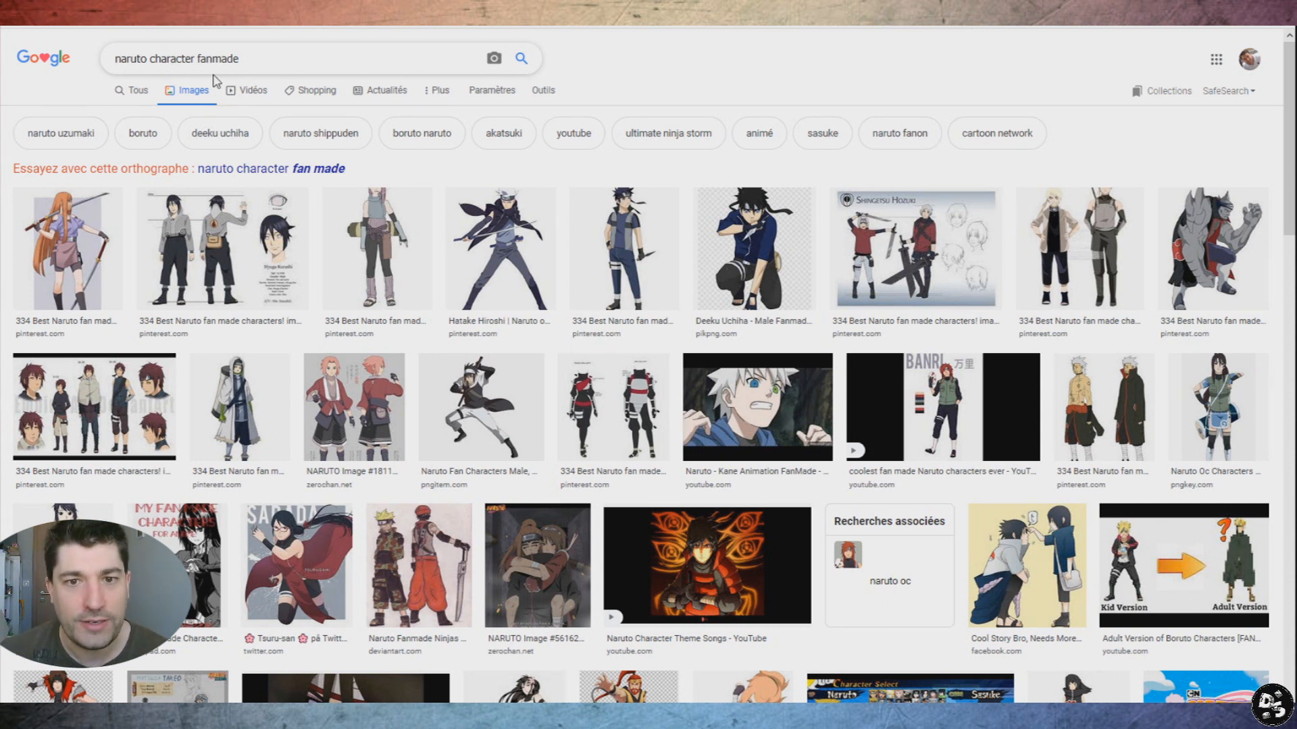
Step: Preview several fan-made Naruto characters among the image results, looking for suitable token art
left_click(625, 241)
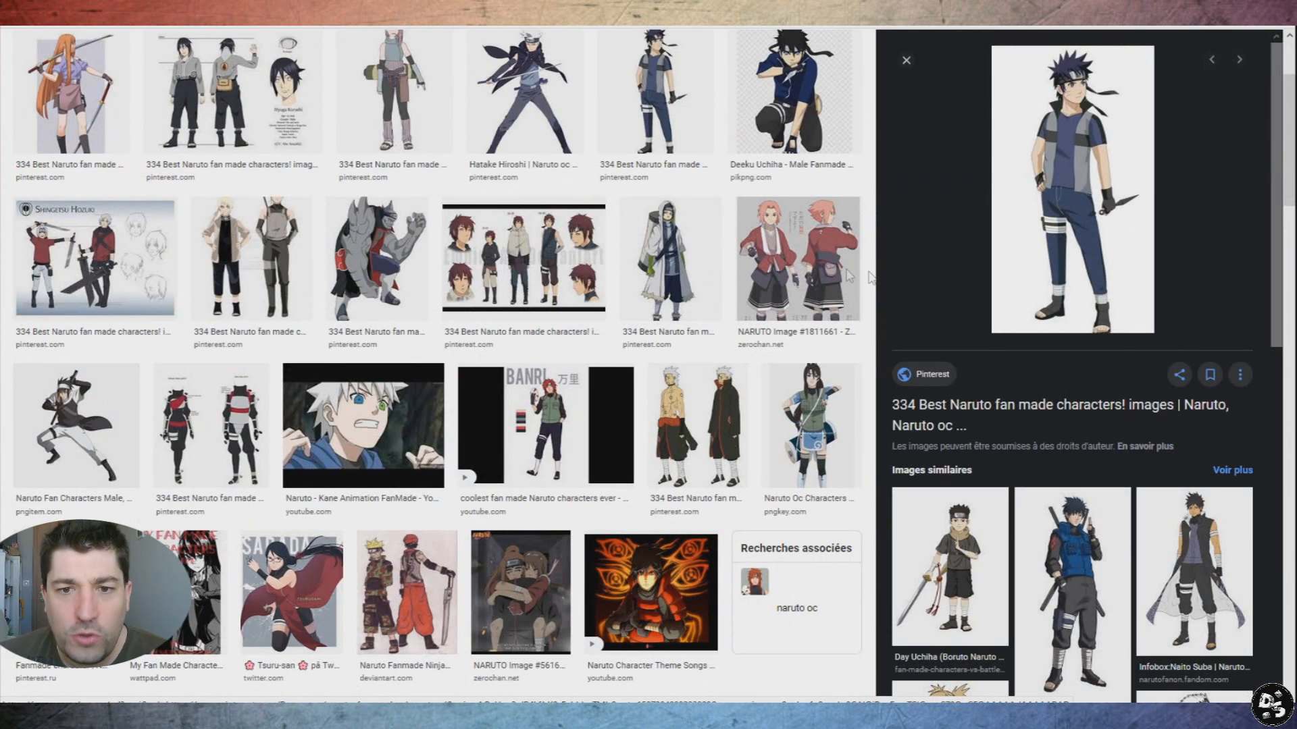
left_click(797, 271)
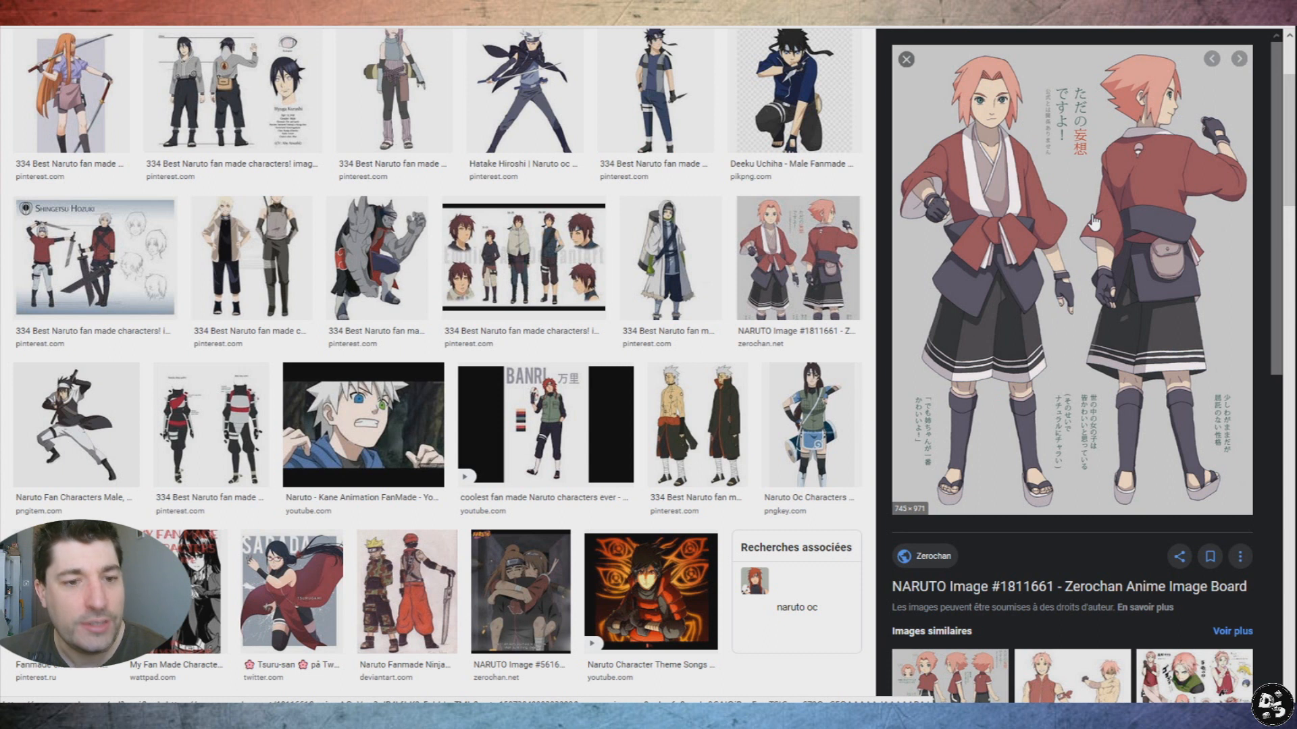
left_click(91, 442)
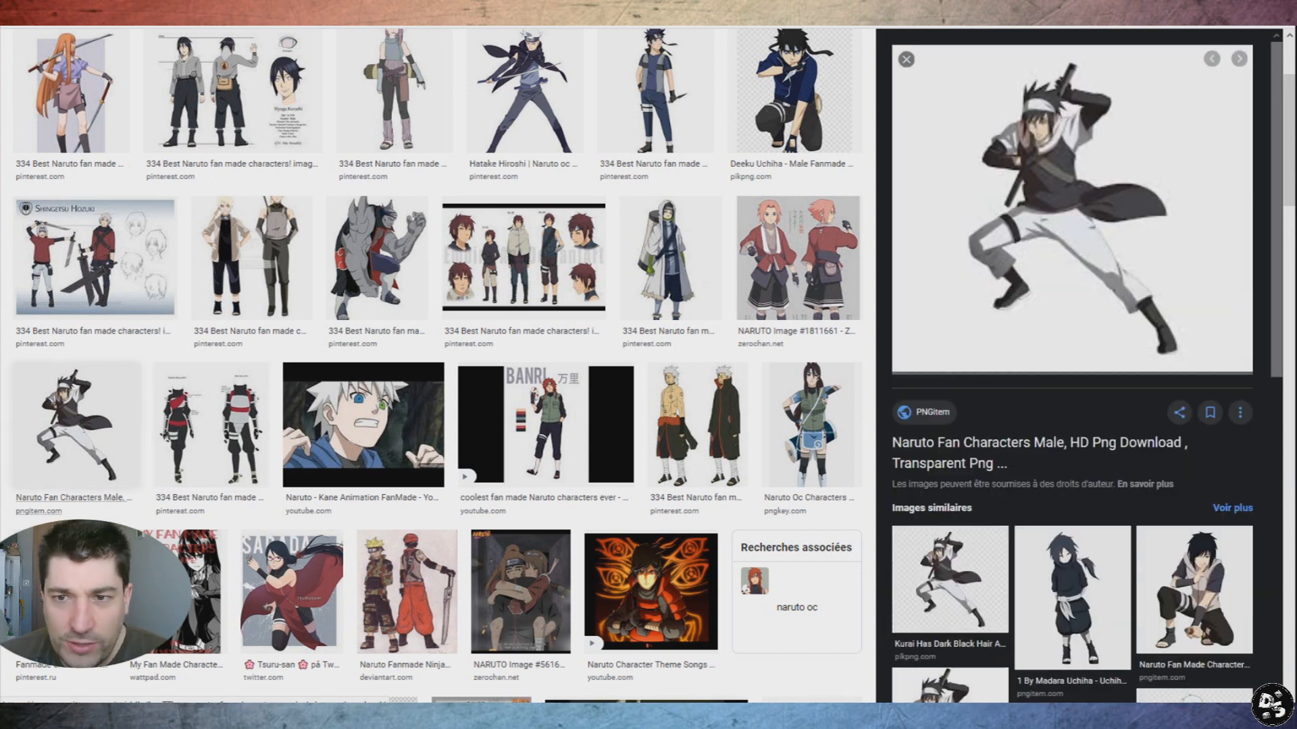
left_click(67, 594)
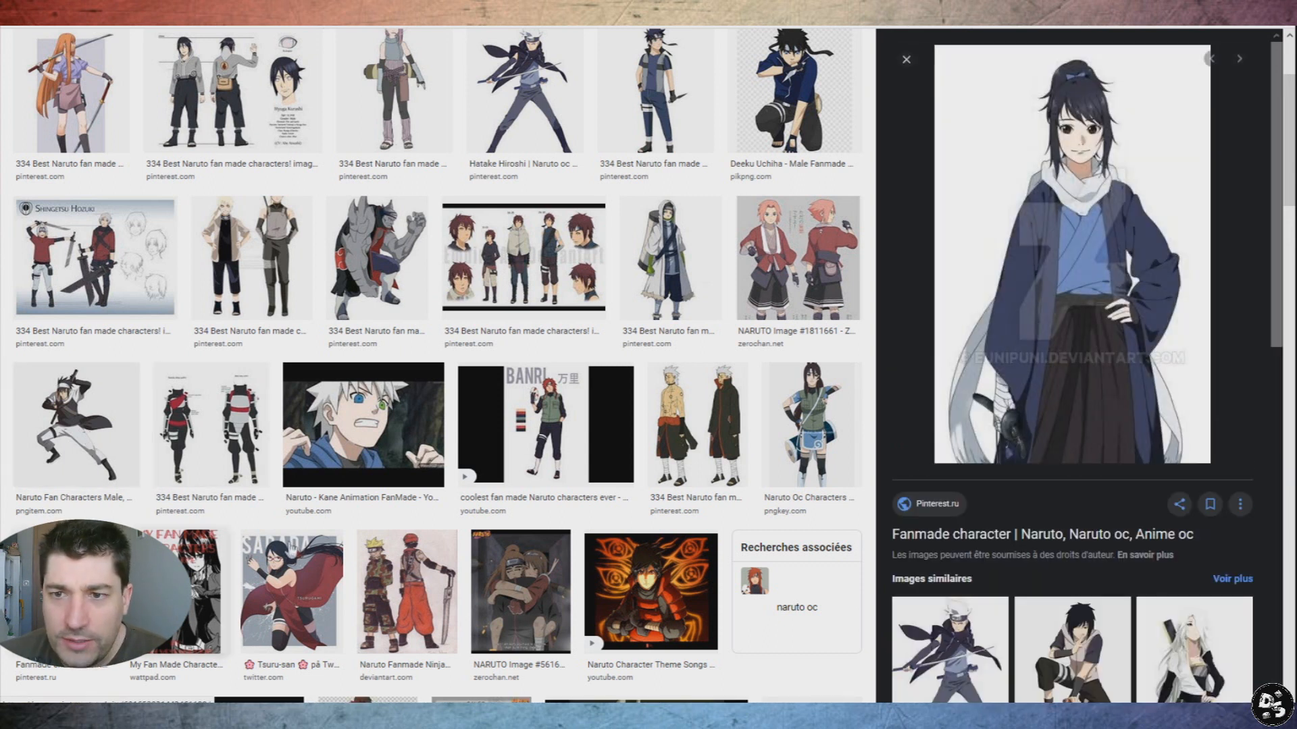
scroll(692, 449, "down", 3)
left_click(665, 375)
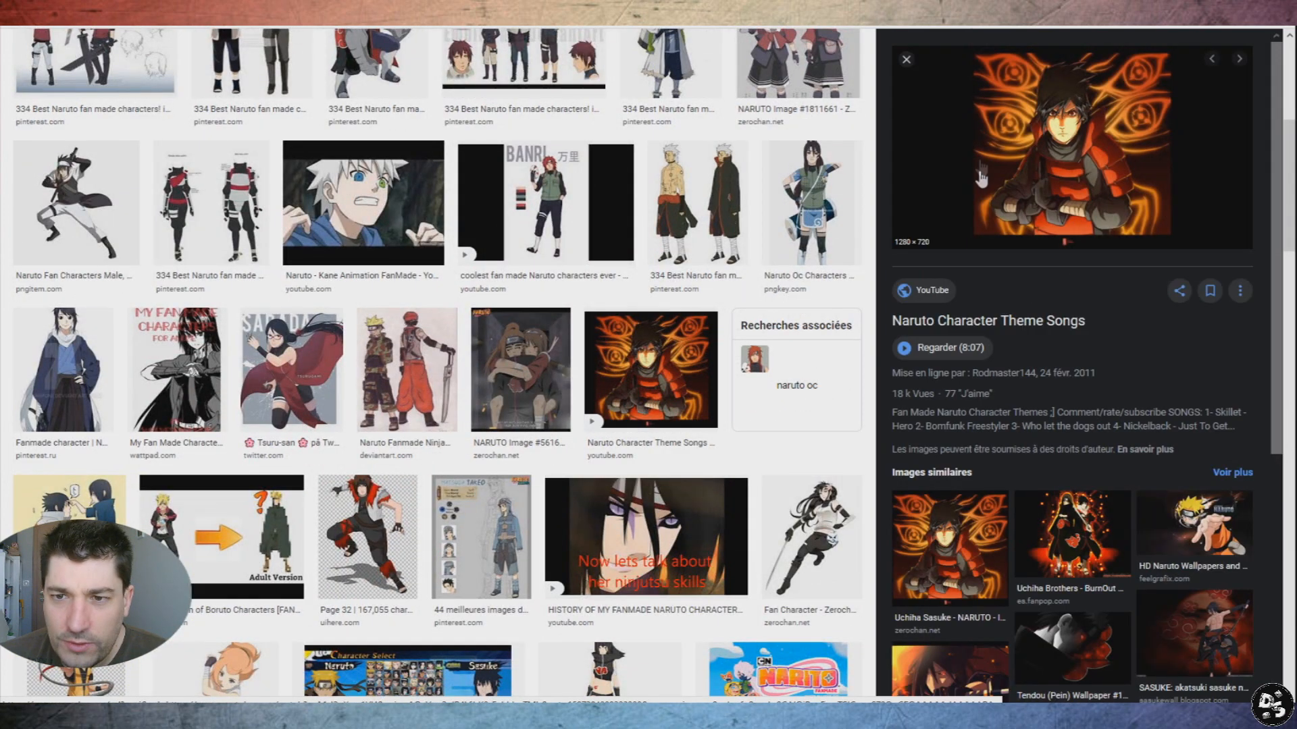
Step: Preview one more fan-made character, and search Google Images for "manga girl violin"
scroll(503, 438, "down", 4)
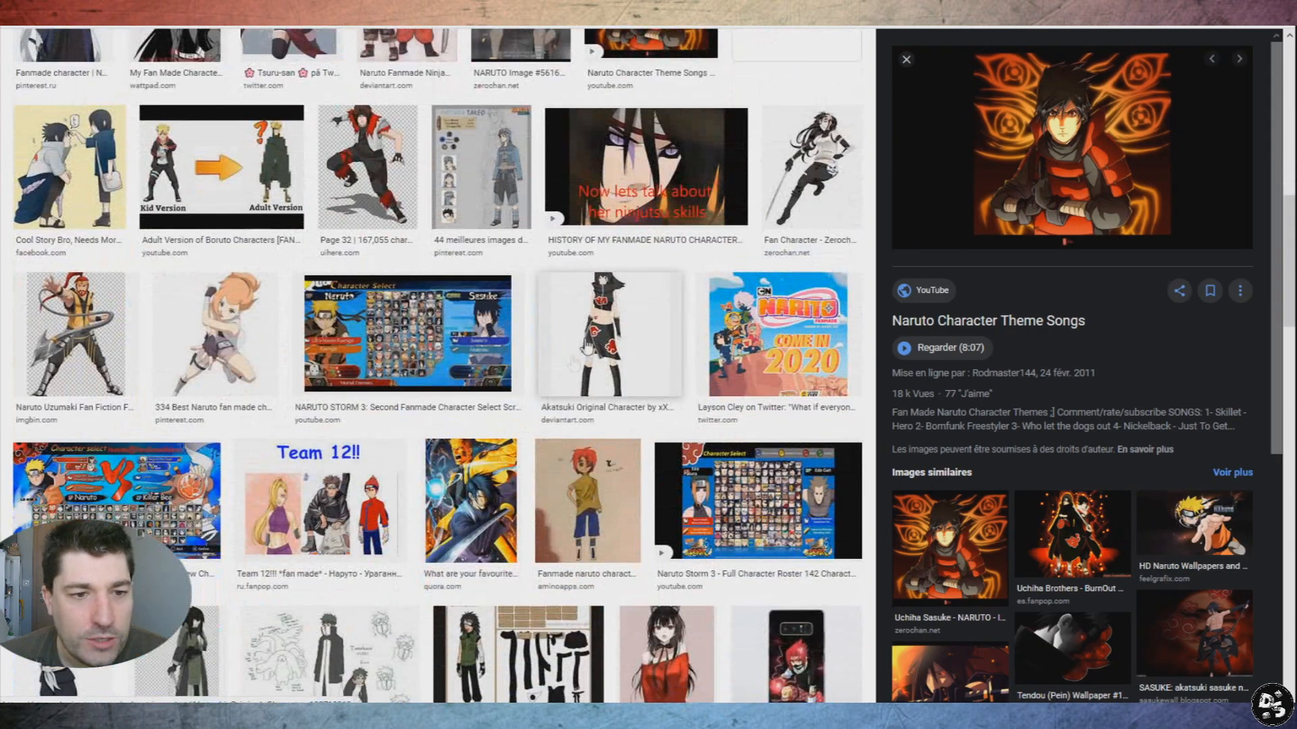
left_click(243, 343)
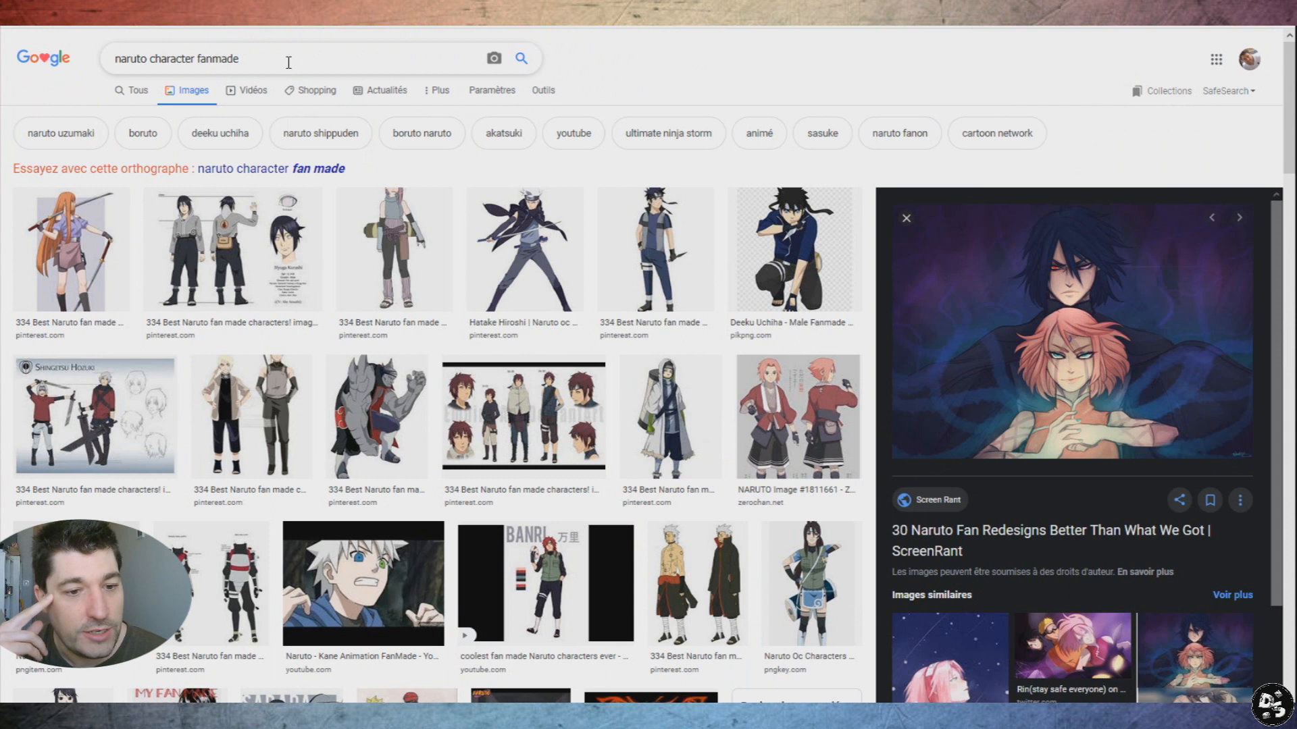
triple_click(288, 62)
type("manga gi")
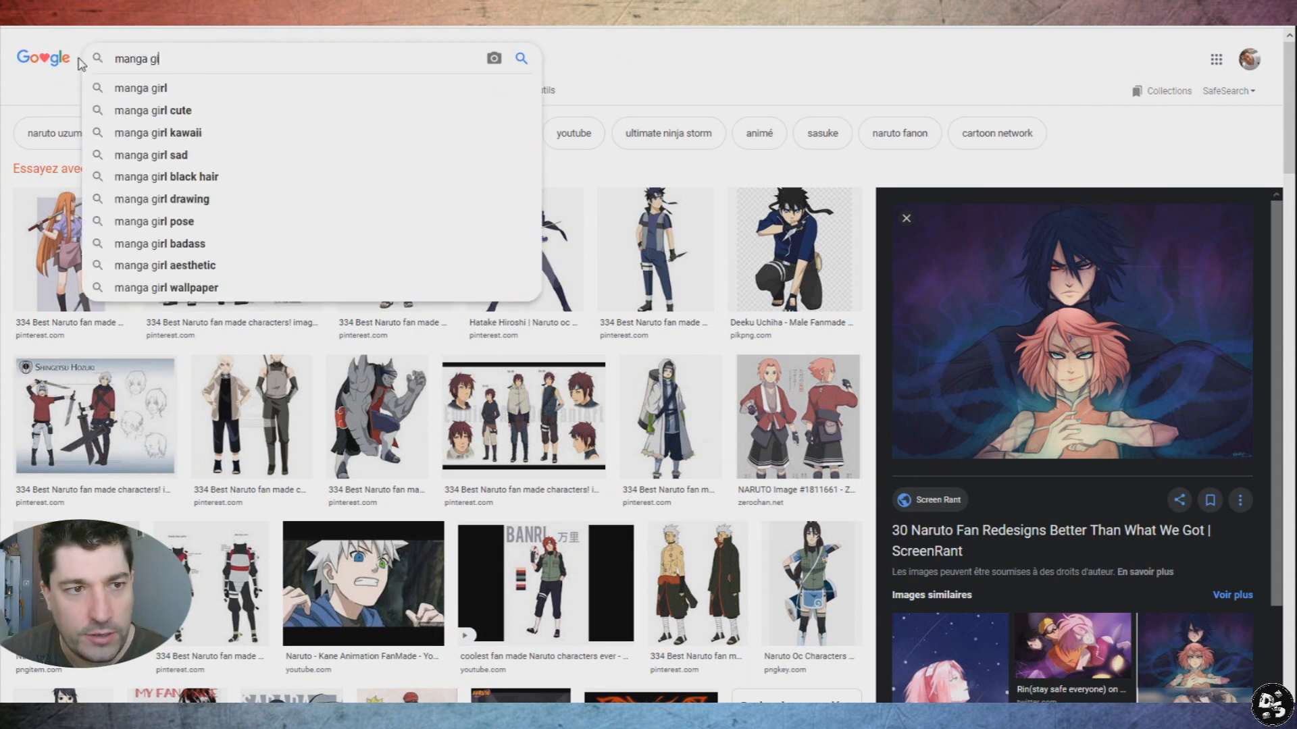
type("rl violon")
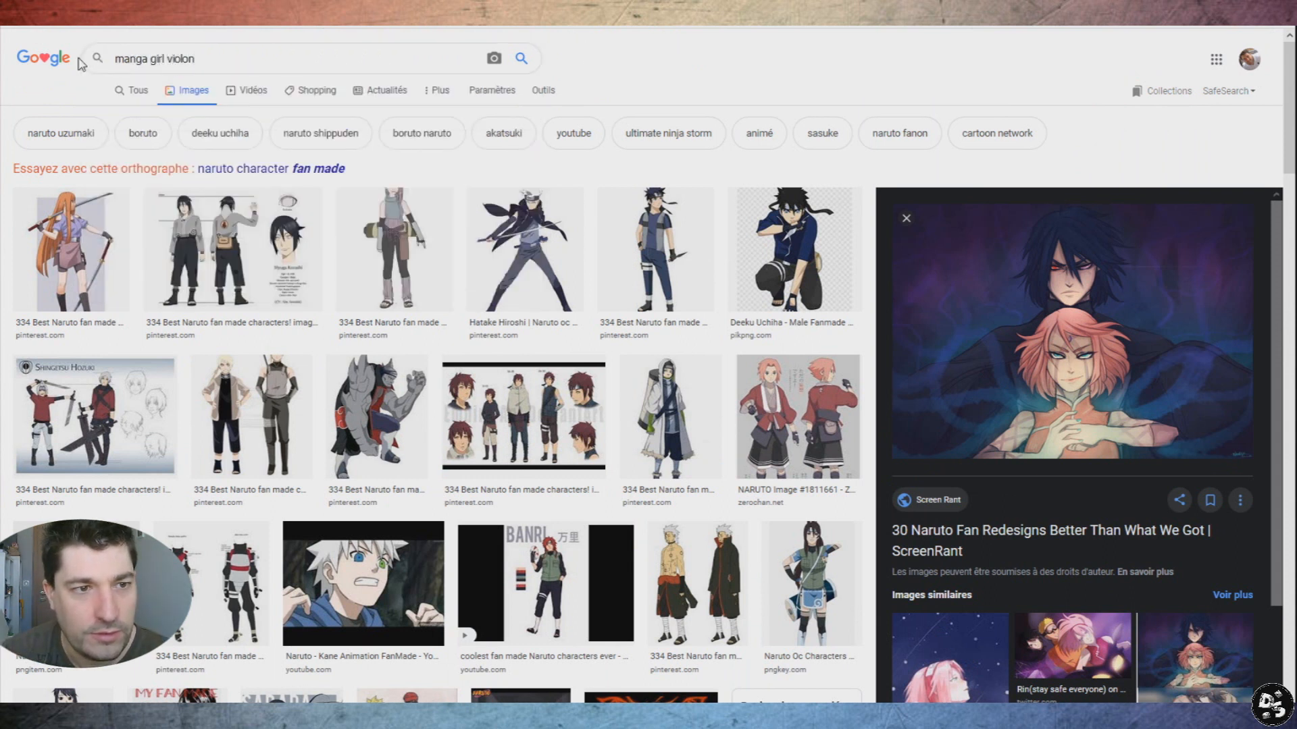
key("Return")
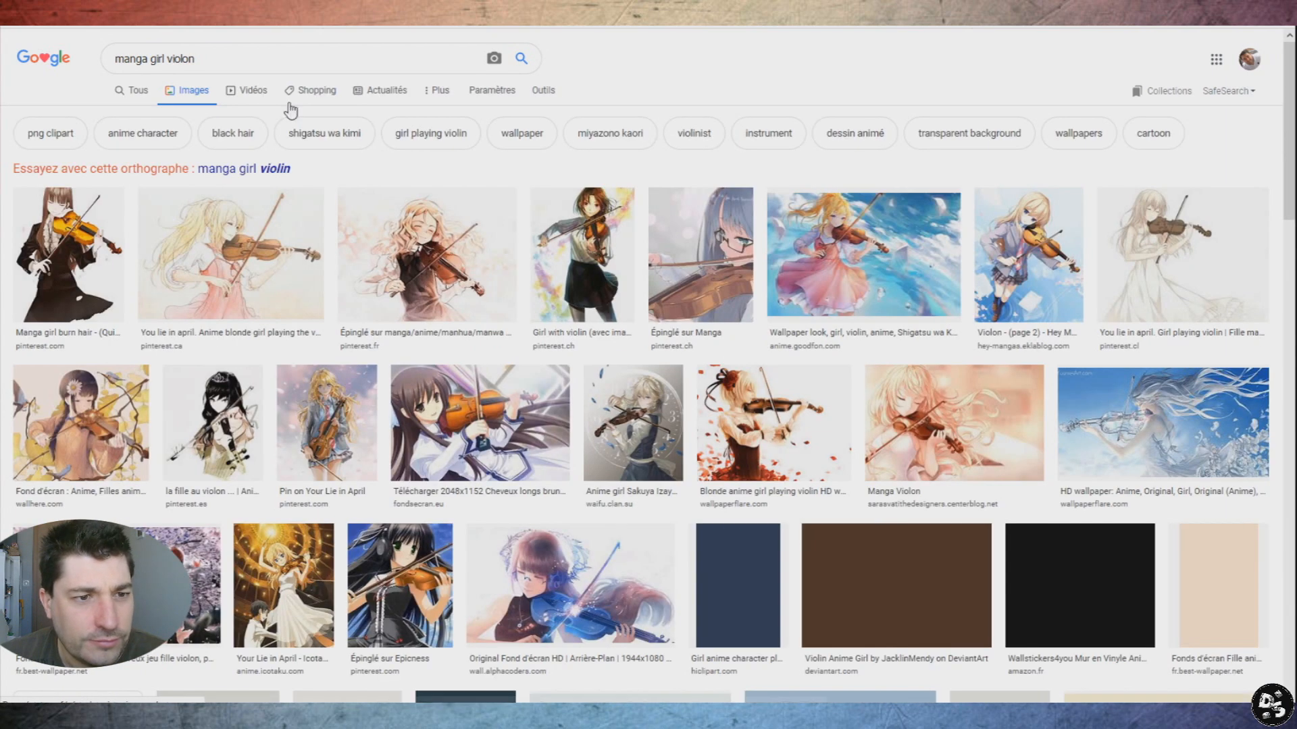
left_click(287, 169)
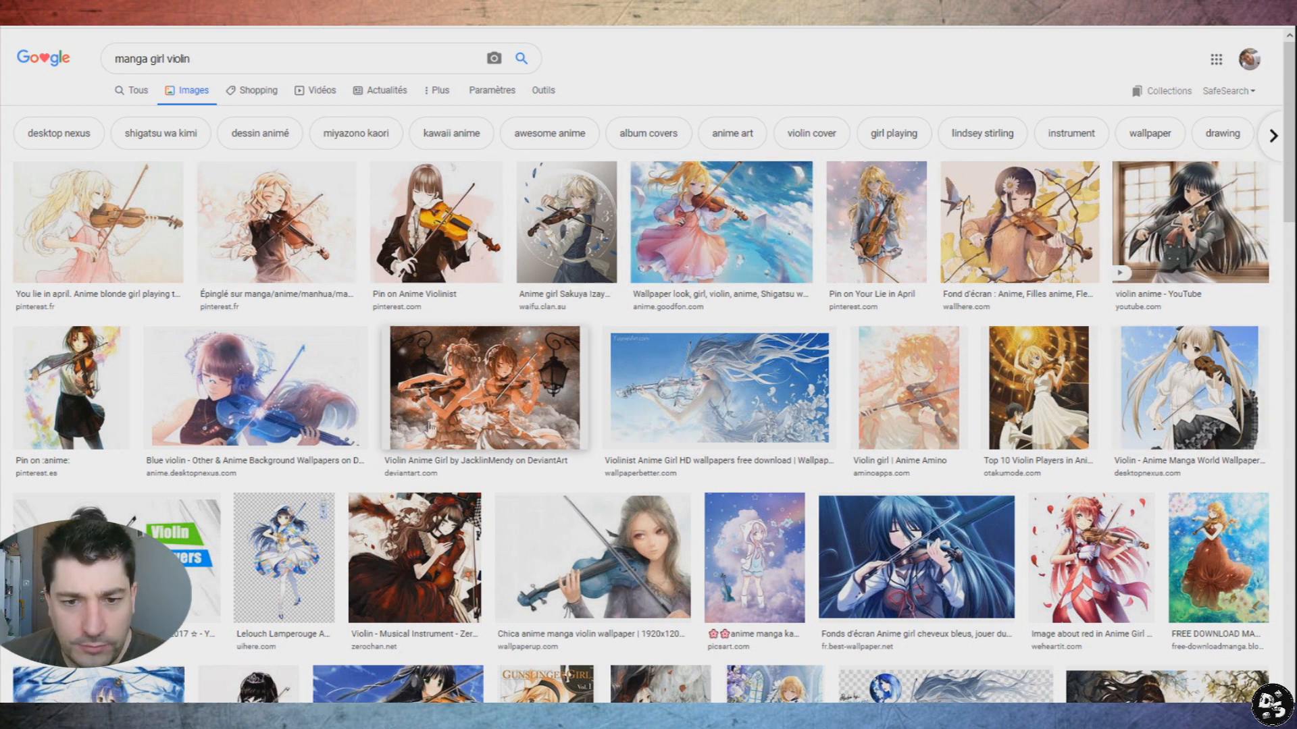
Step: Open the wallpaper of the girl with the blue violin and load it into RollAdvantage's Token Stamp 2
left_click(633, 542)
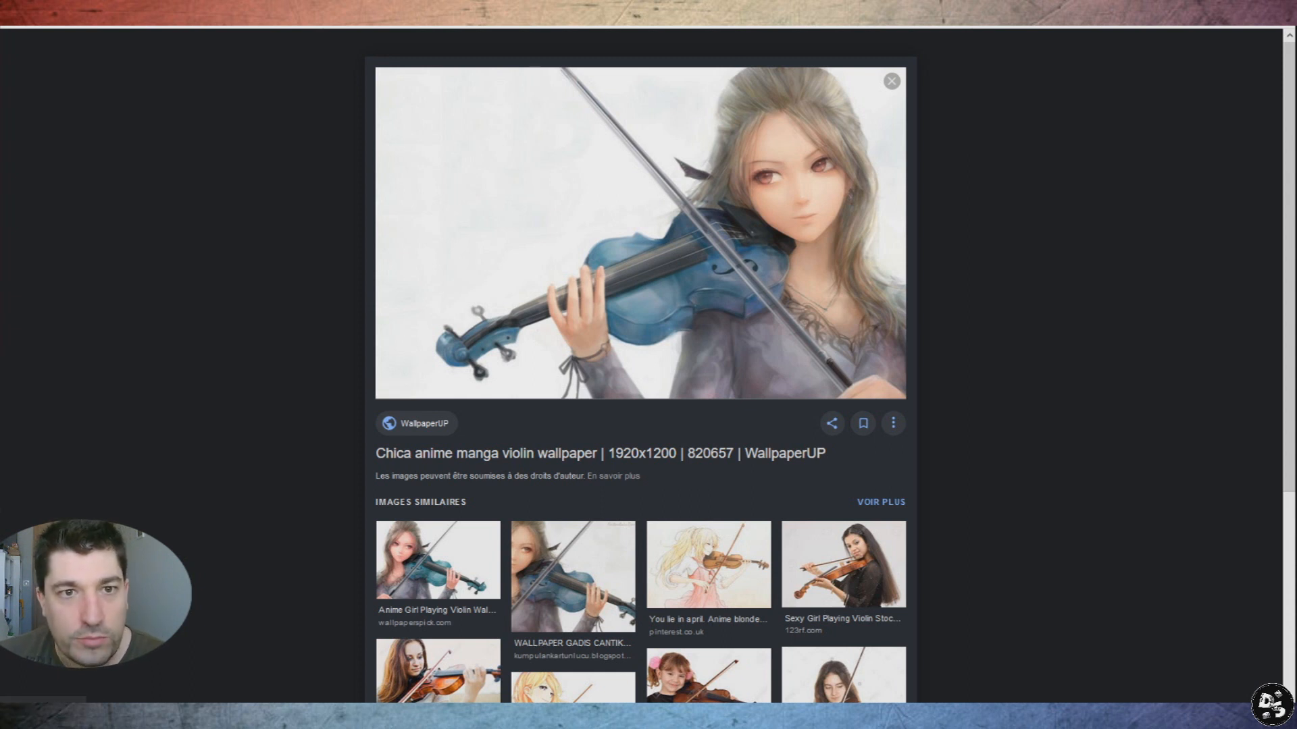
key("ctrl+t")
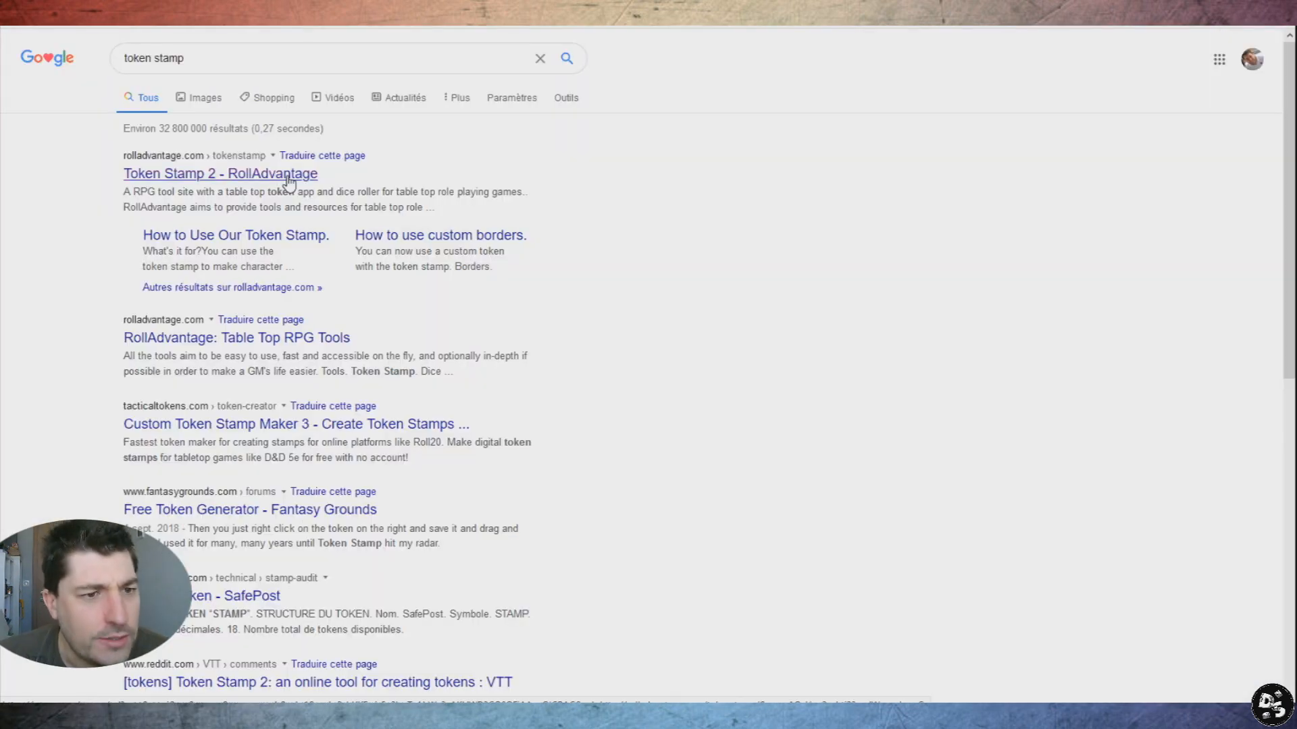
left_click(304, 177)
key("ctrl+shift+Tab")
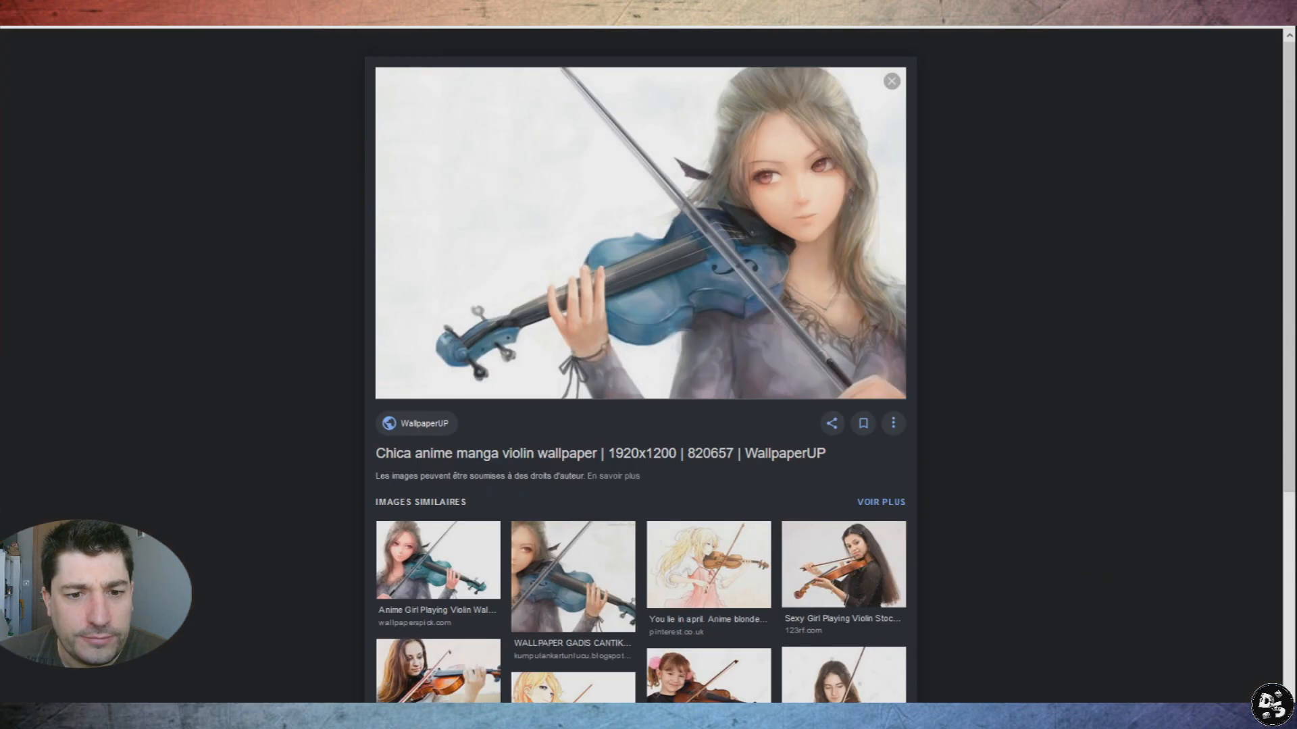
left_click_drag(610, 221, 559, 475)
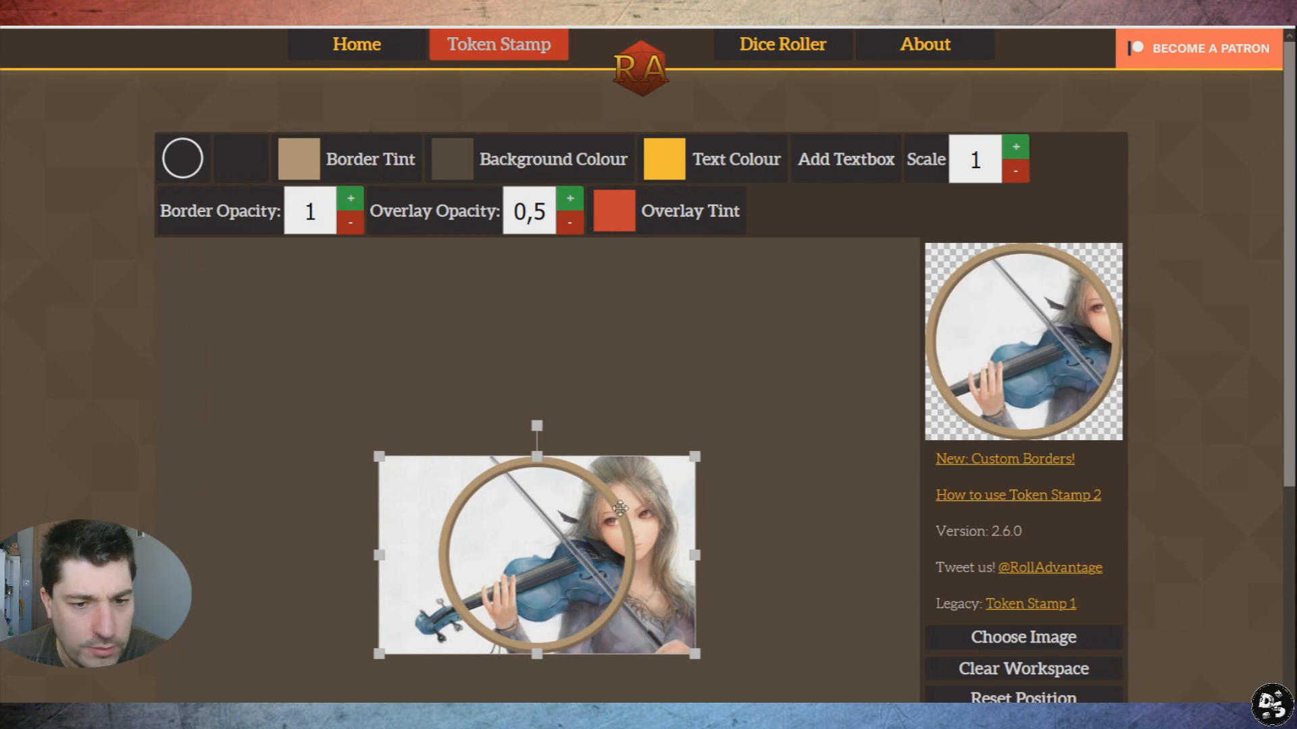
Step: Move the picture so the violinist's face sits inside the token ring, and choose a thin shaded circular border
left_click_drag(553, 527, 488, 532)
left_click(181, 158)
scroll(309, 362, "down", 5)
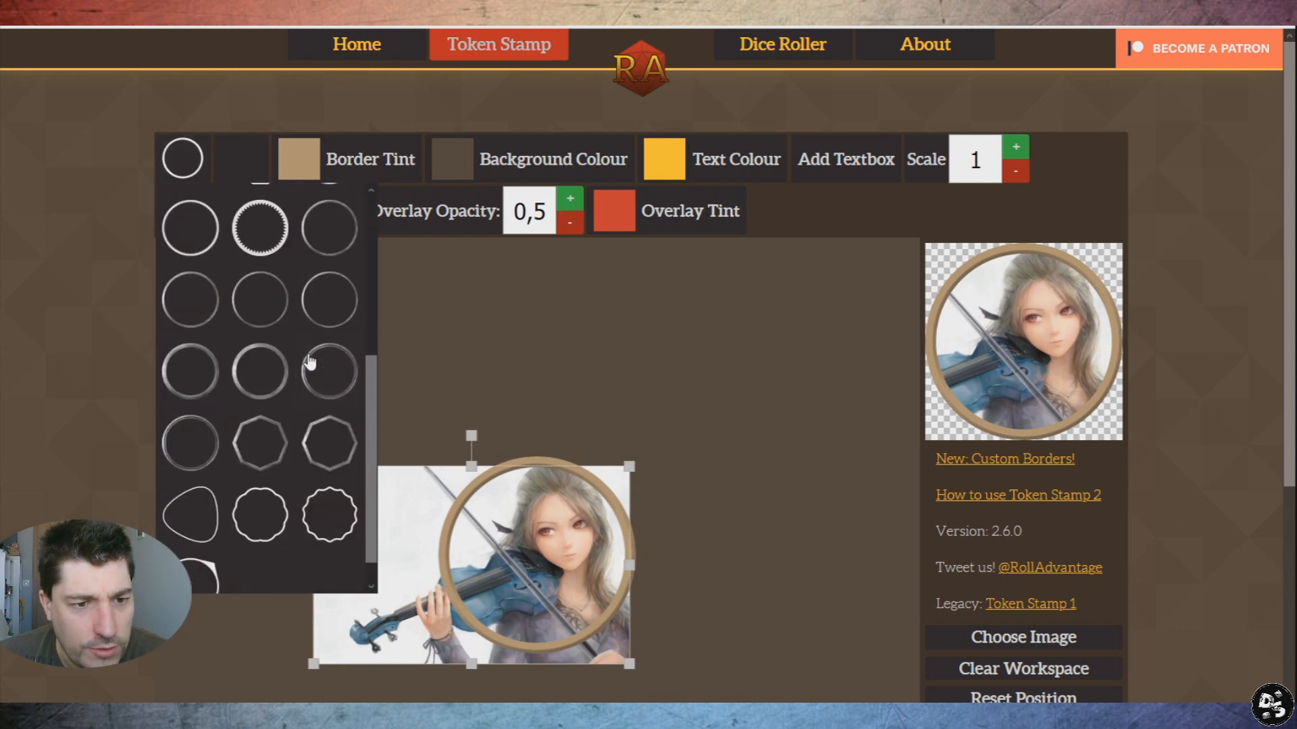
scroll(178, 227, "up", 5)
scroll(315, 412, "down", 5)
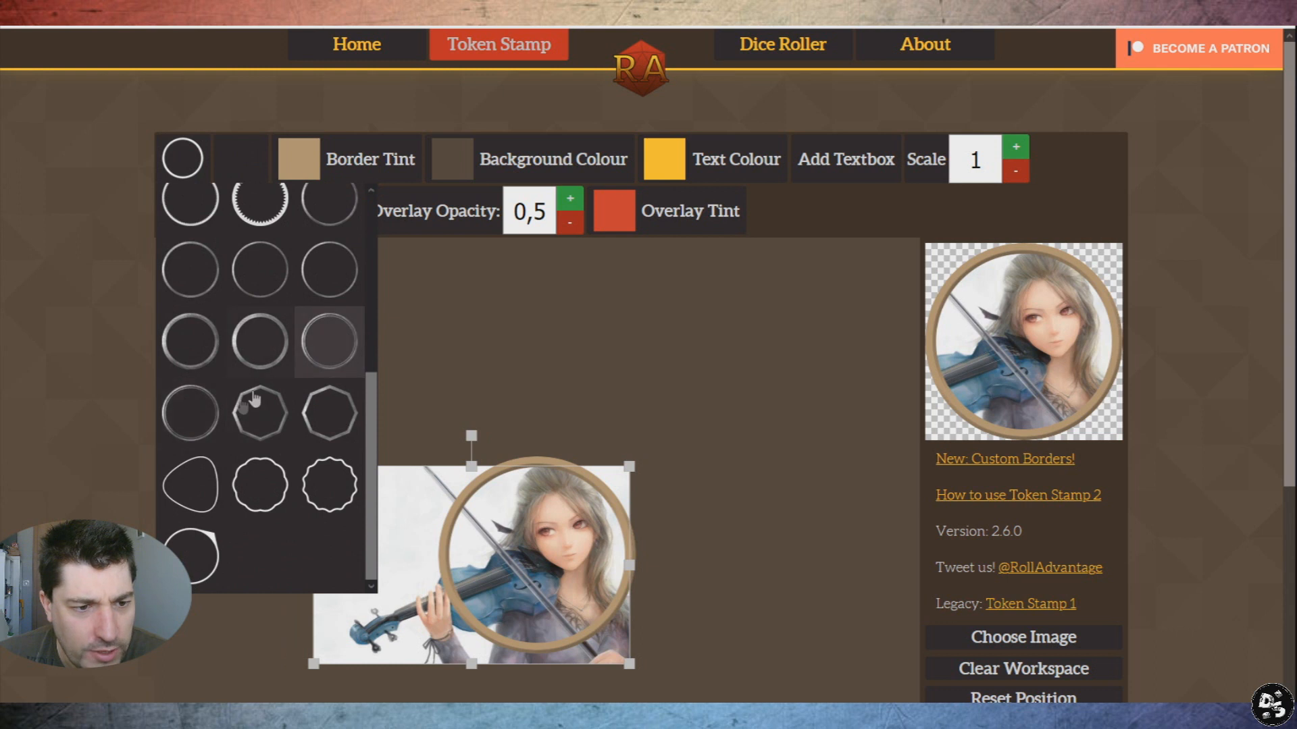
left_click(204, 426)
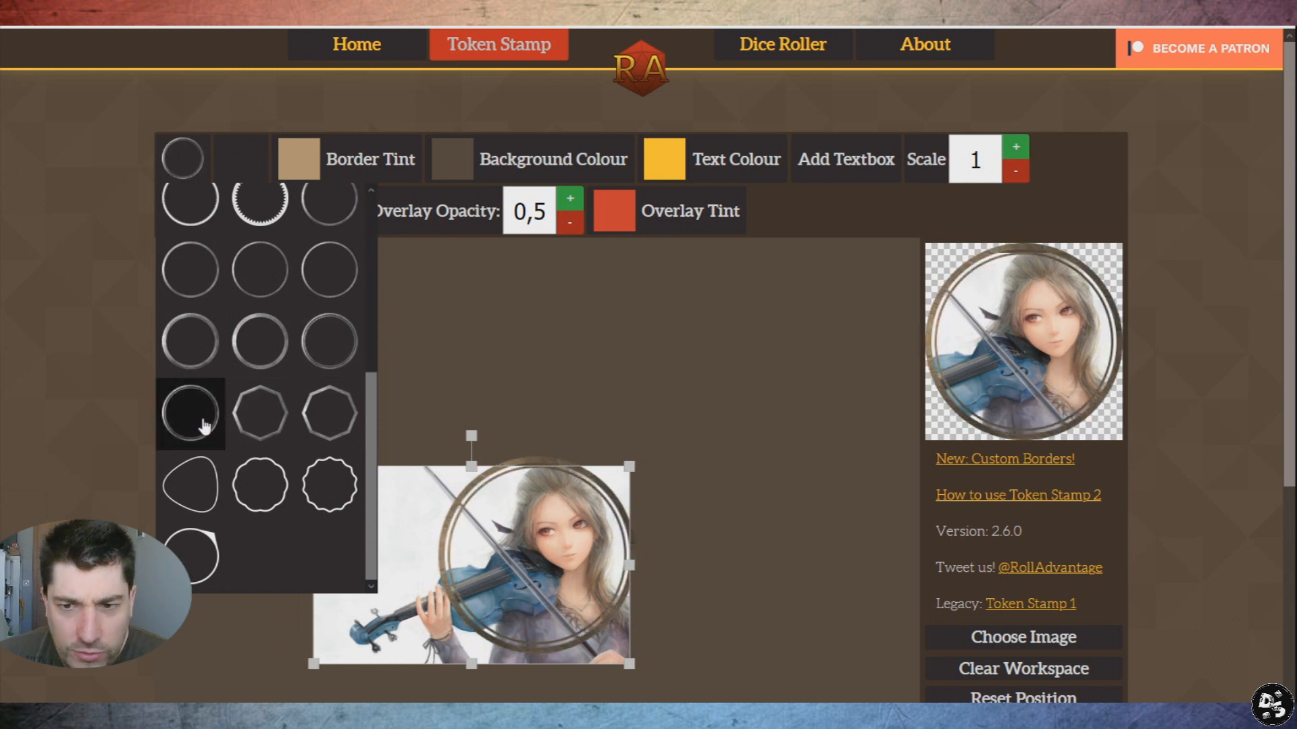
left_click(529, 414)
Step: Change the token's border tint to a light neutral grey
left_click(291, 162)
left_click(280, 214)
left_click_drag(281, 216, 275, 206)
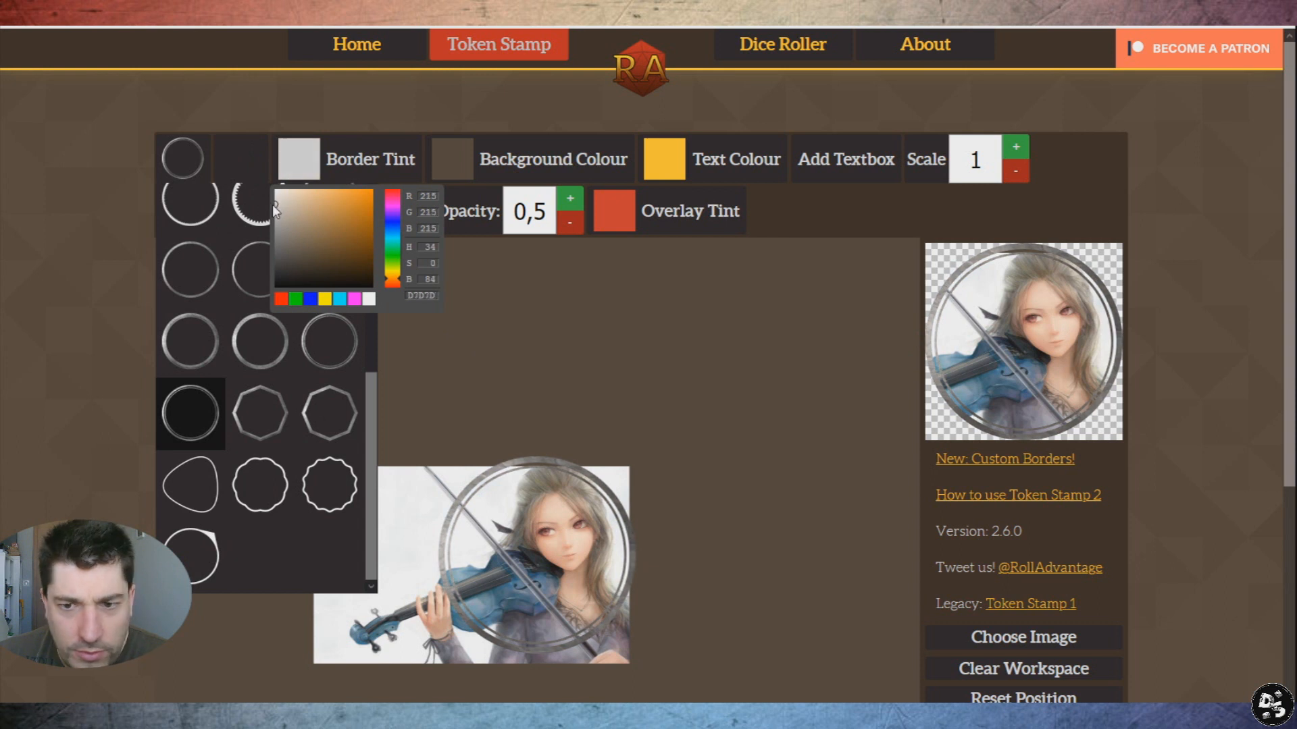
left_click(260, 201)
left_click(179, 155)
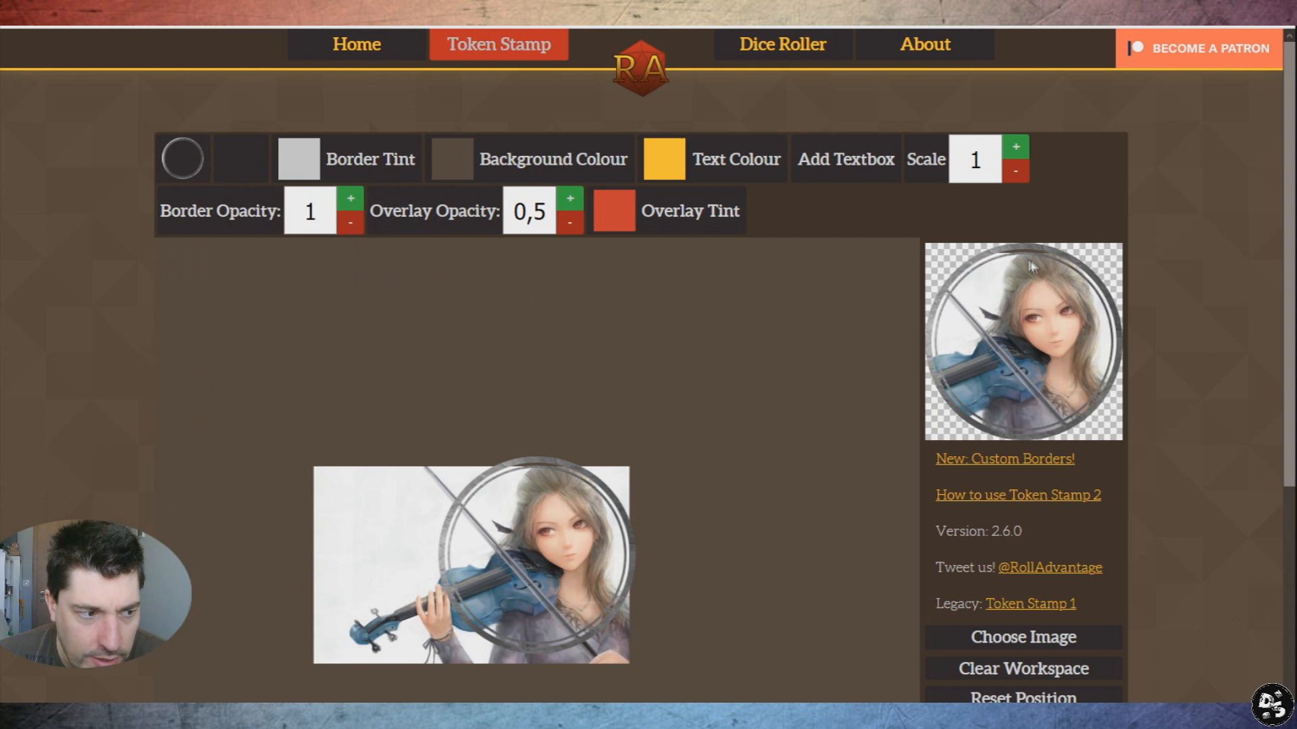
Step: Shrink and reframe the violinist inside the ring, and save the token under the character's name in the campaign's Images folder
left_click_drag(552, 511, 555, 529)
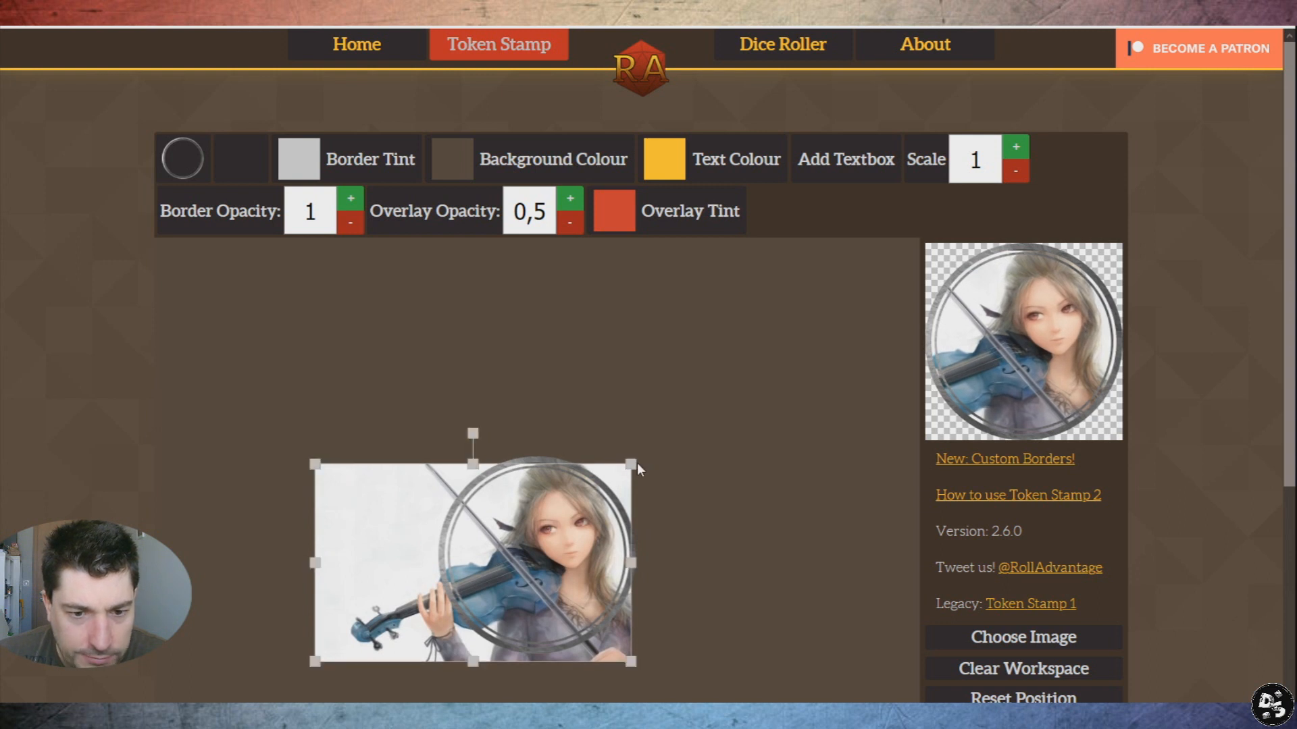
left_click_drag(631, 465, 608, 498)
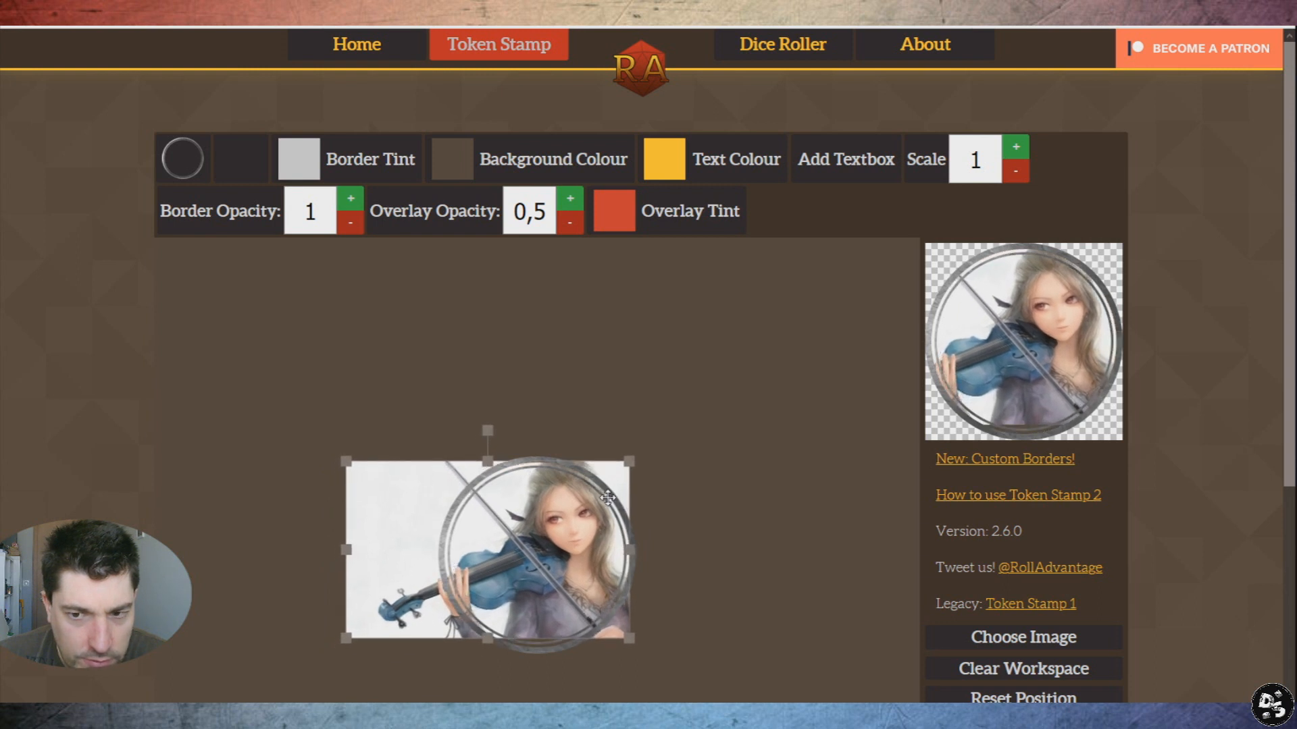
scroll(784, 513, "down", 2)
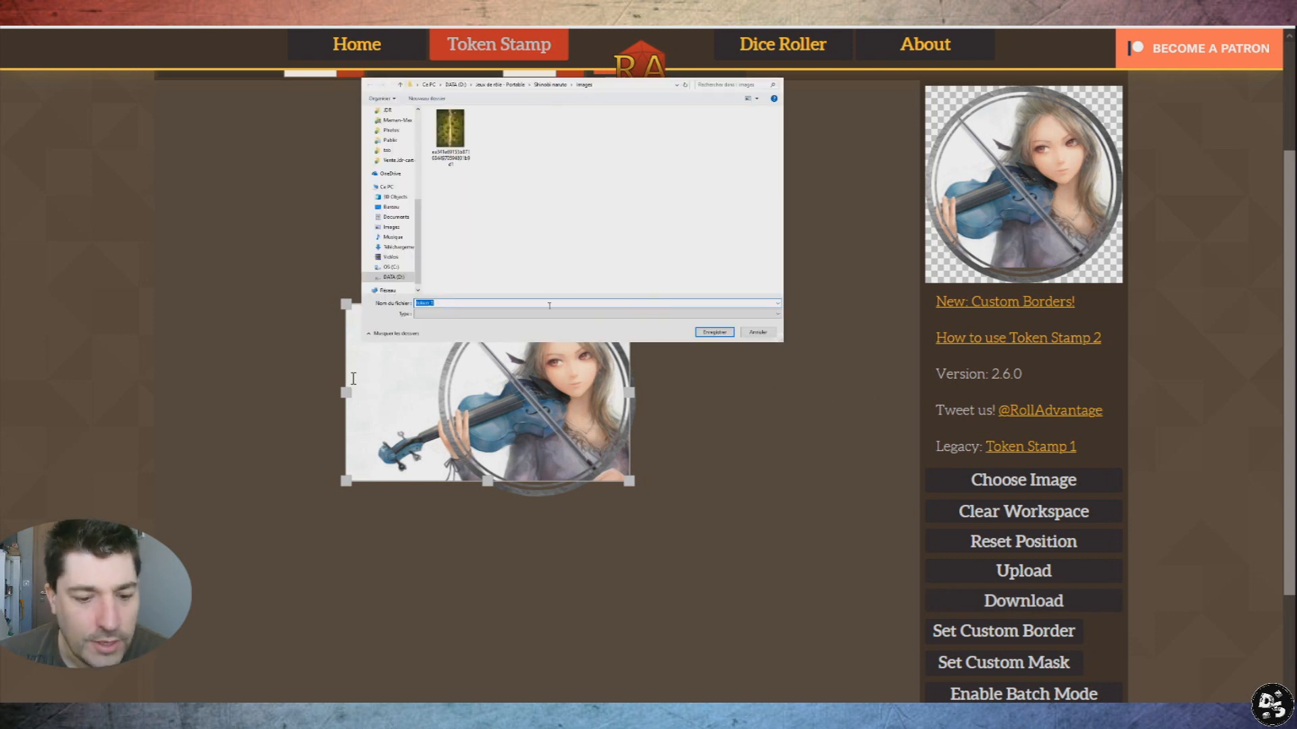
type("Al")
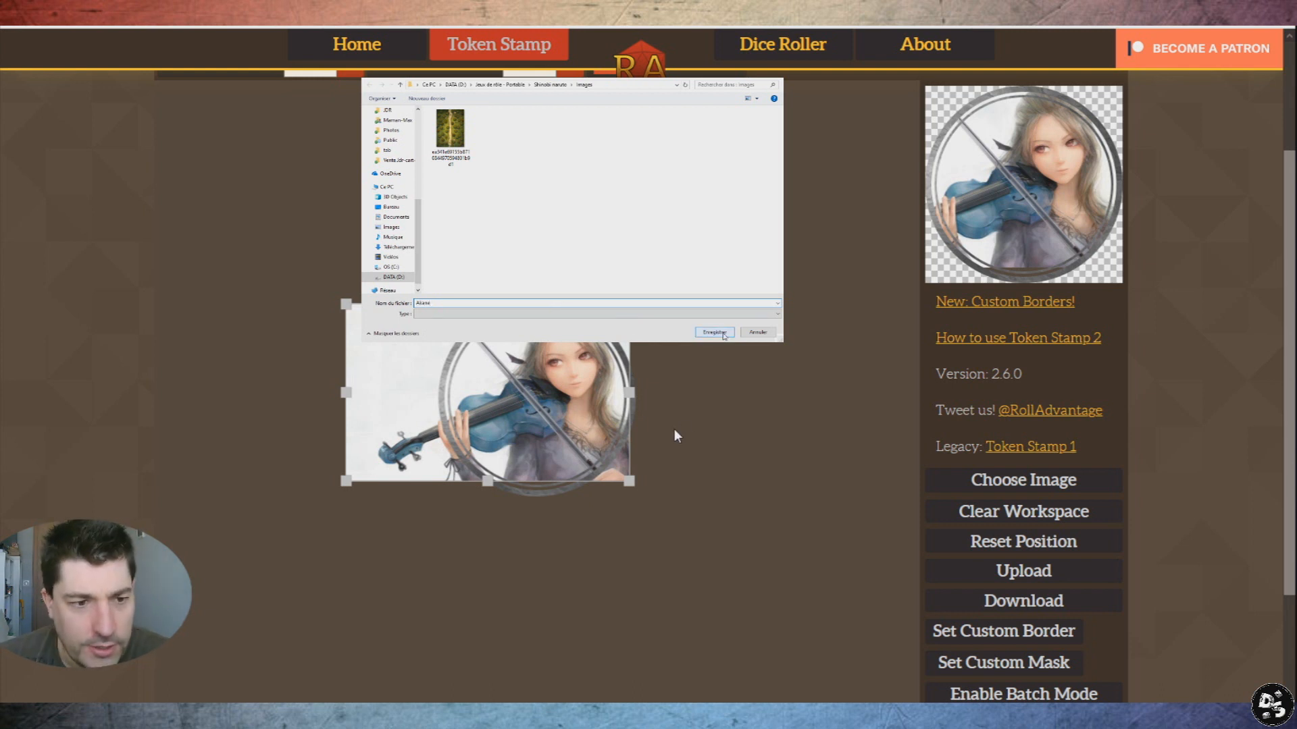
left_click(723, 333)
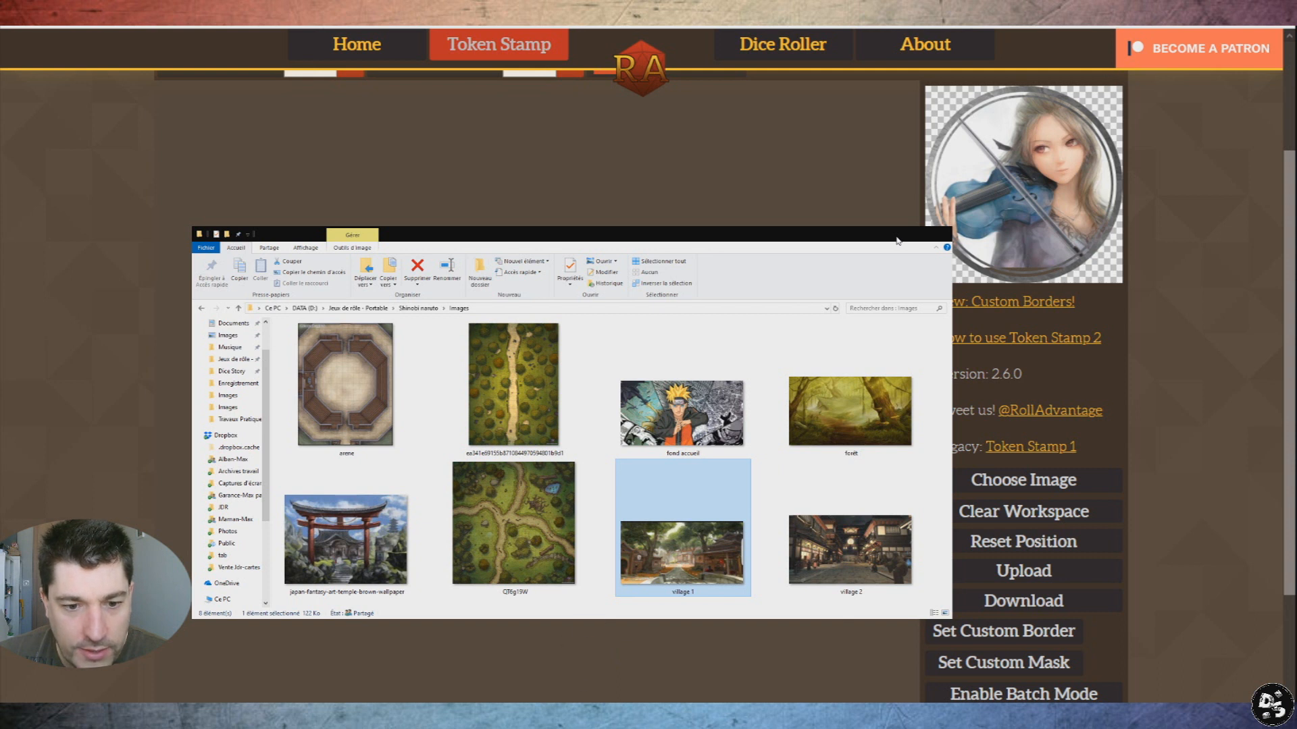
left_click(365, 386)
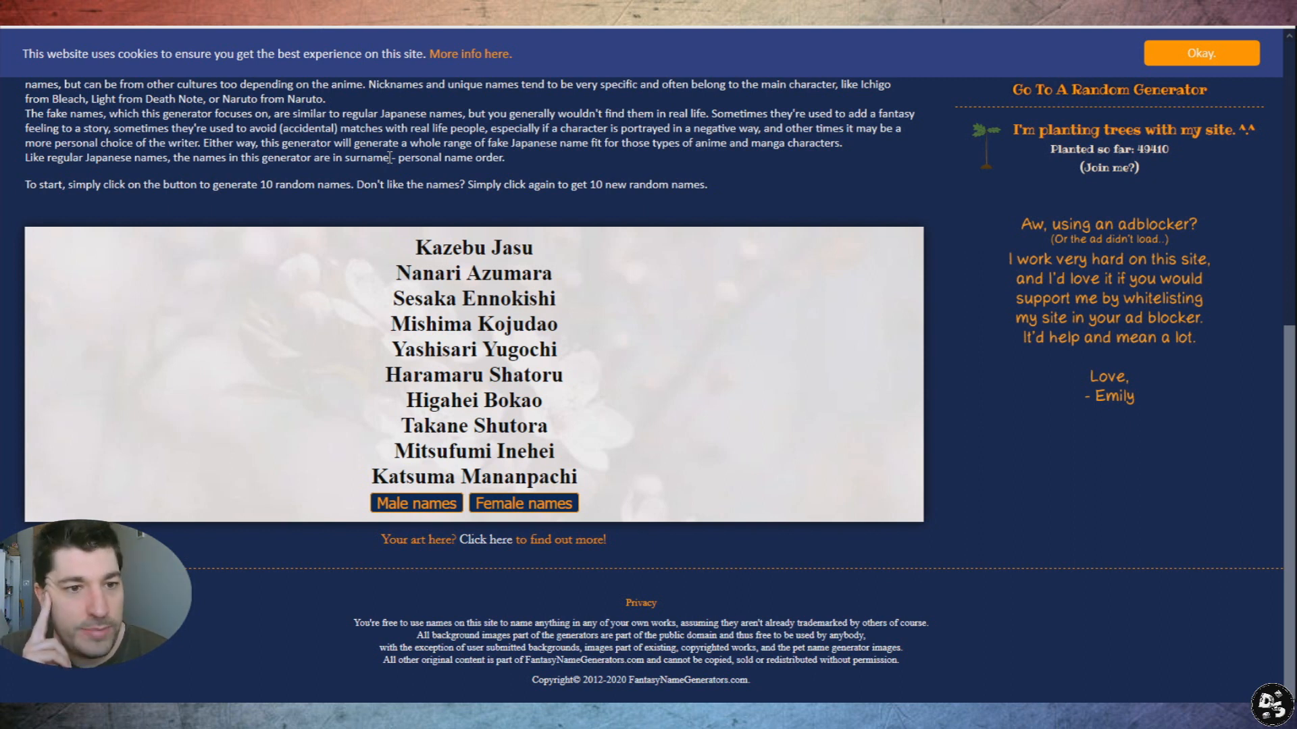
Step: Generate male and female names in the anime character name generator and highlight one of the female names
left_click(444, 508)
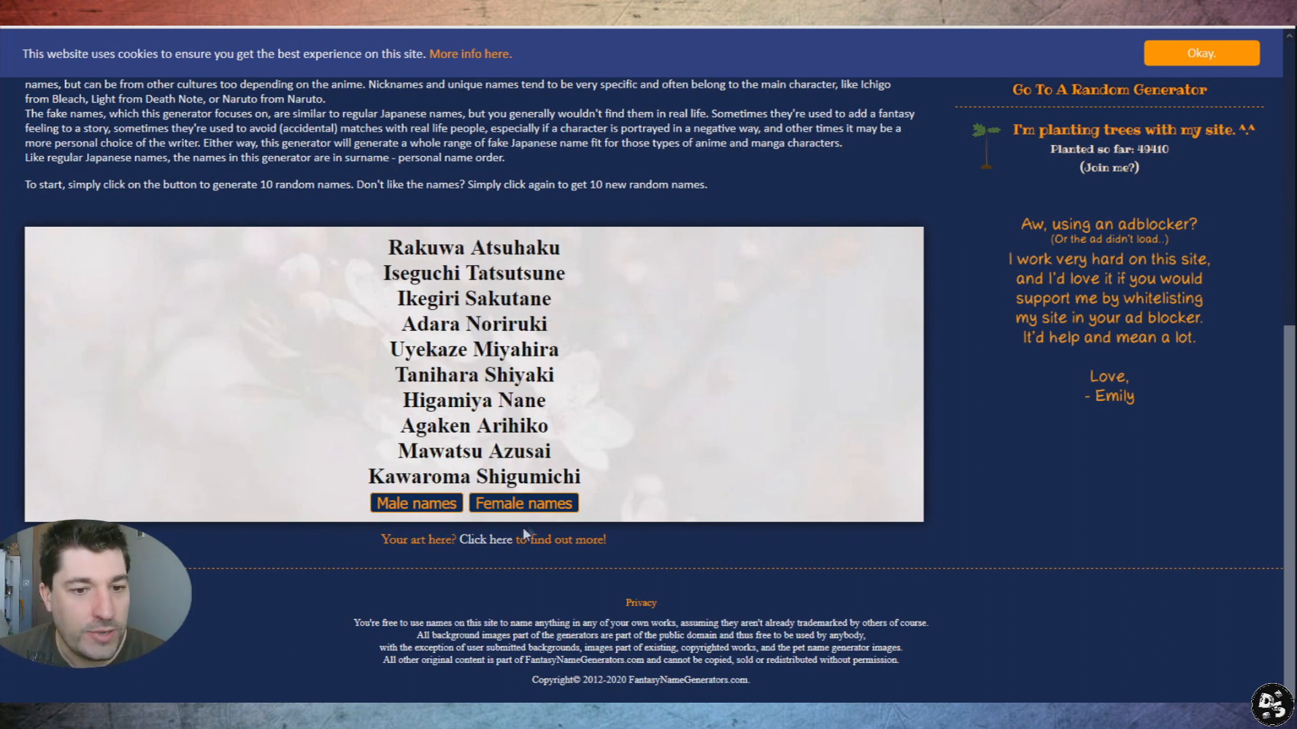
left_click(524, 503)
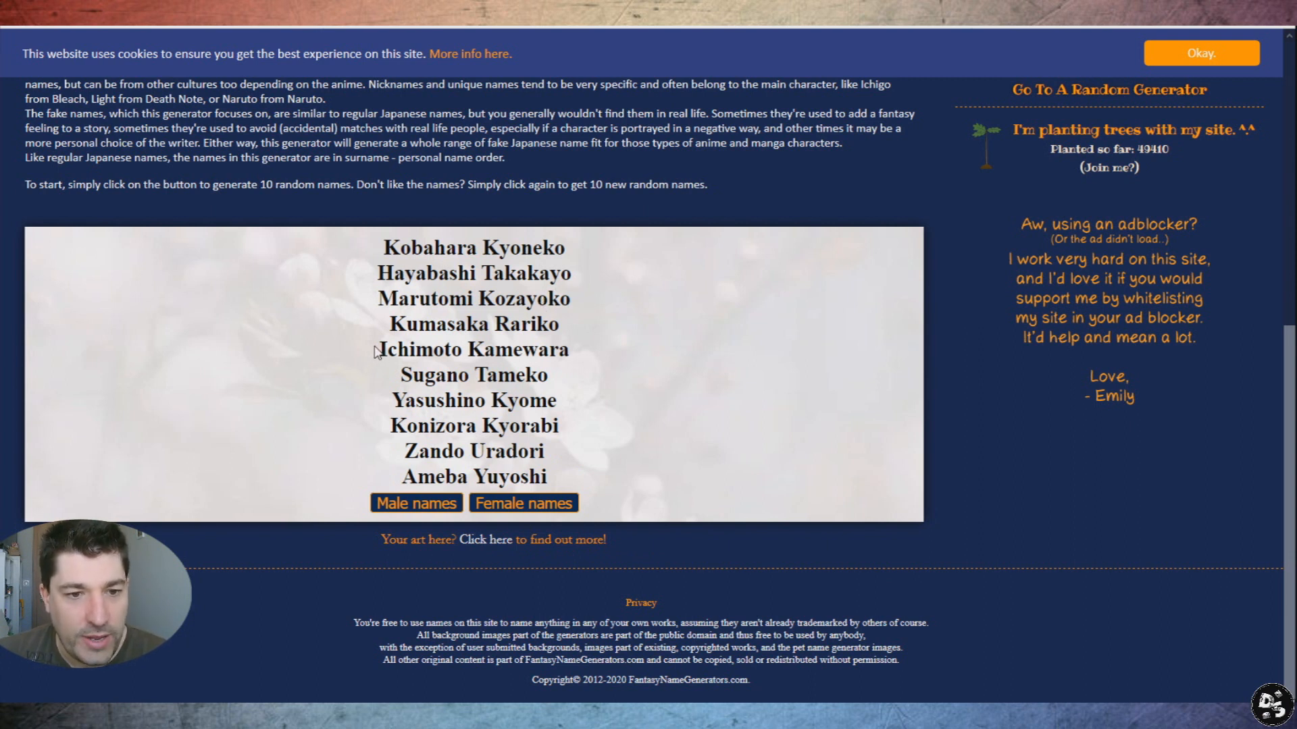
left_click_drag(376, 351, 585, 366)
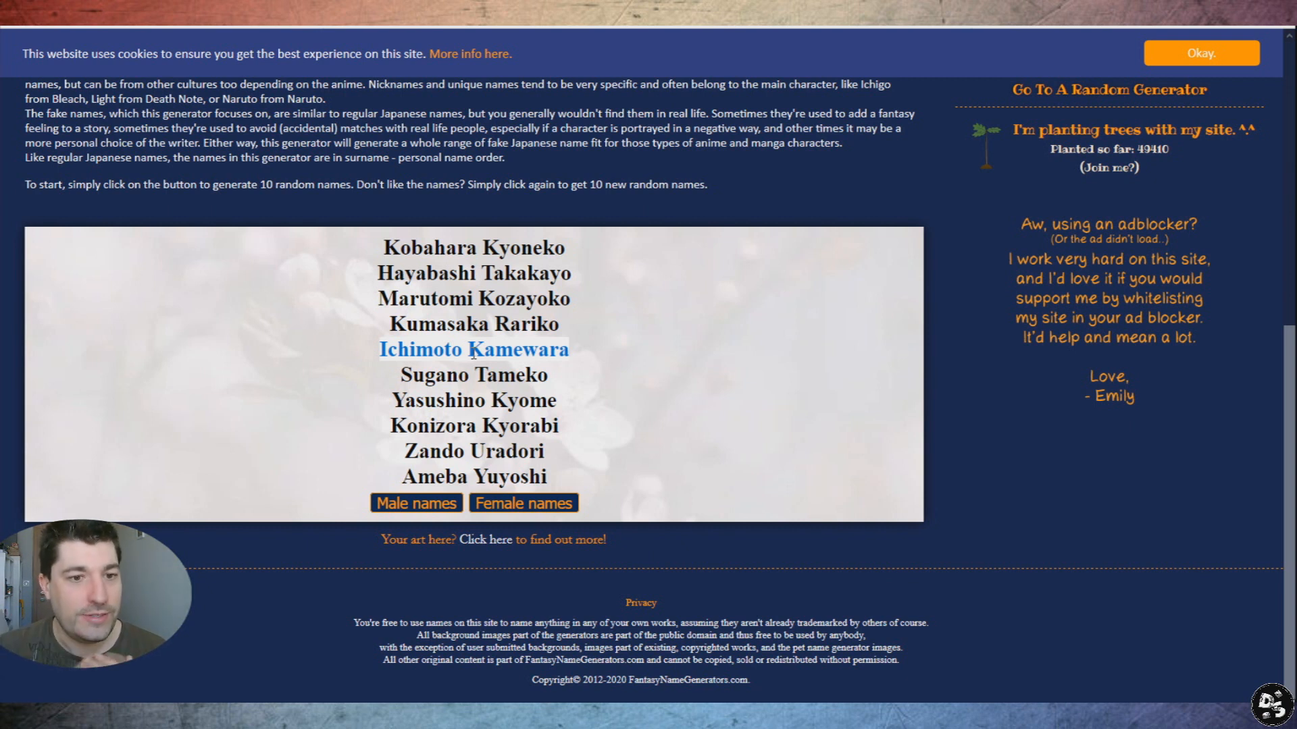
left_click(524, 368)
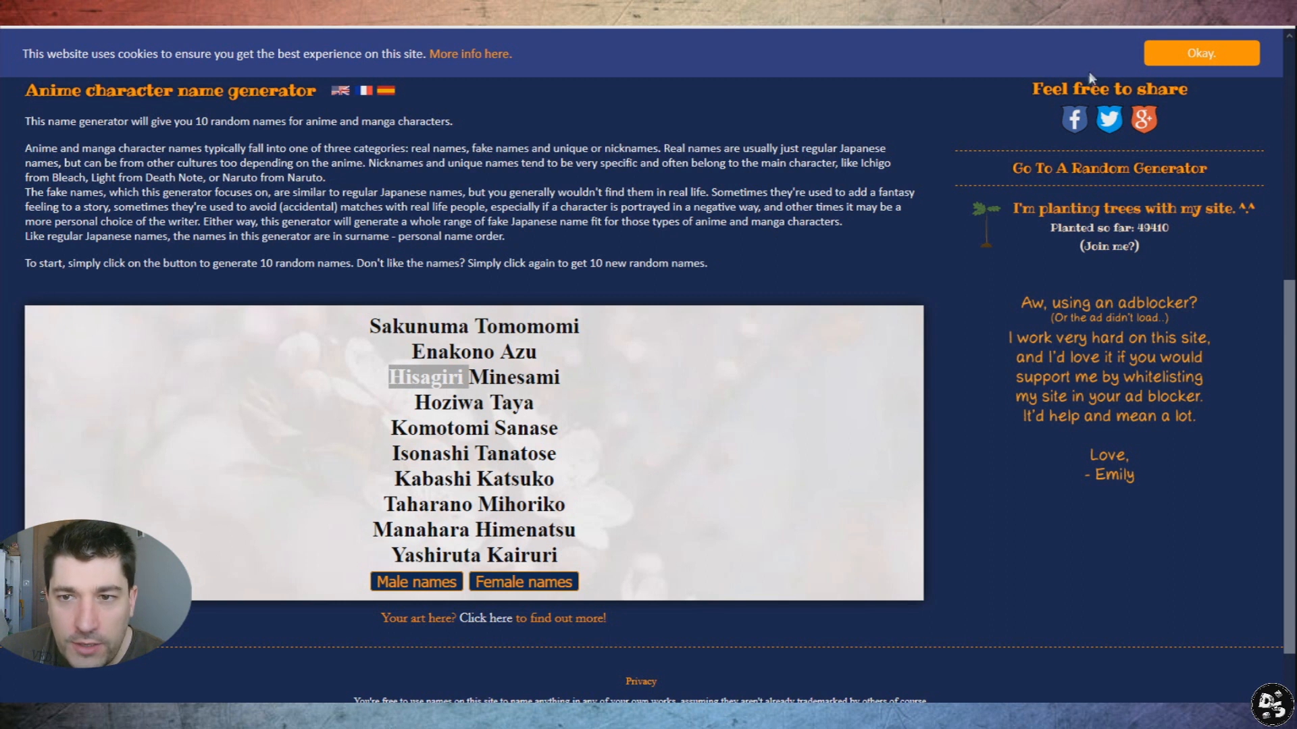
Step: Search Google Images for "cao cao art" and load the picture of the warlord in purple robes into Token Stamp
key("alt+Tab")
key("alt+Tab")
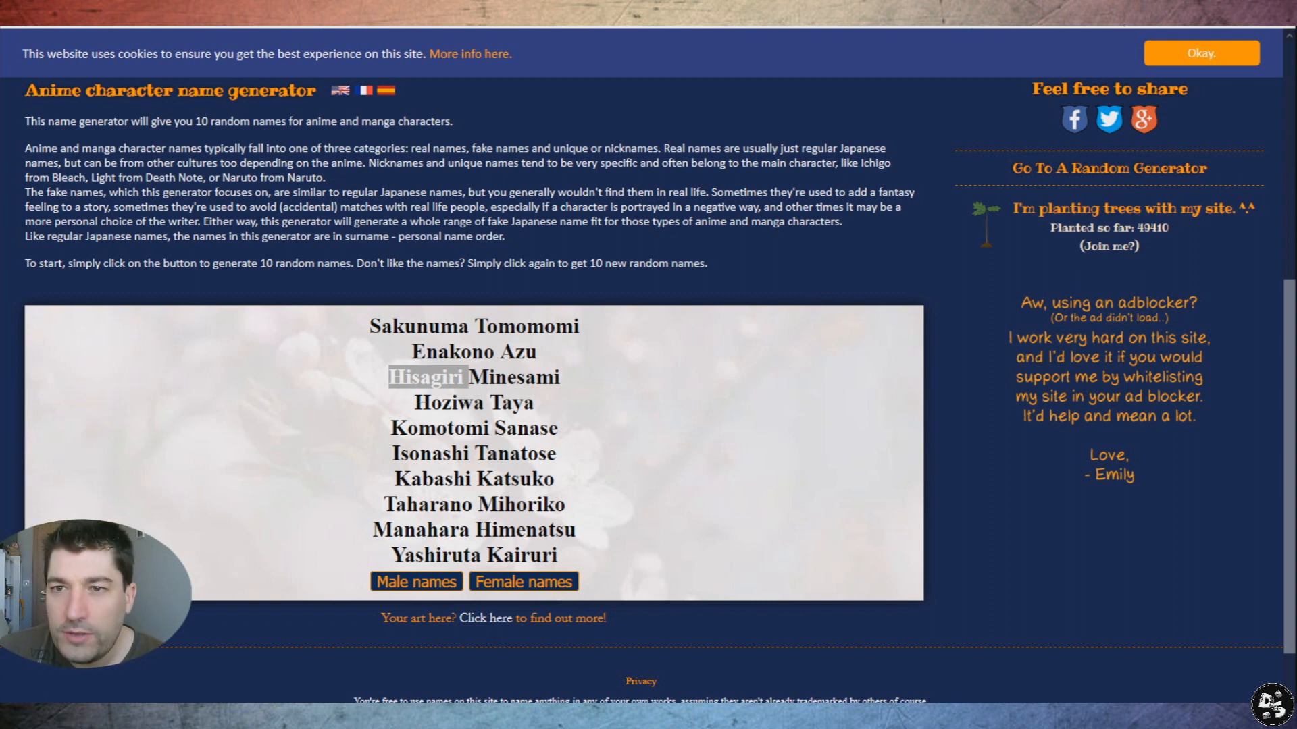
key("alt+Tab")
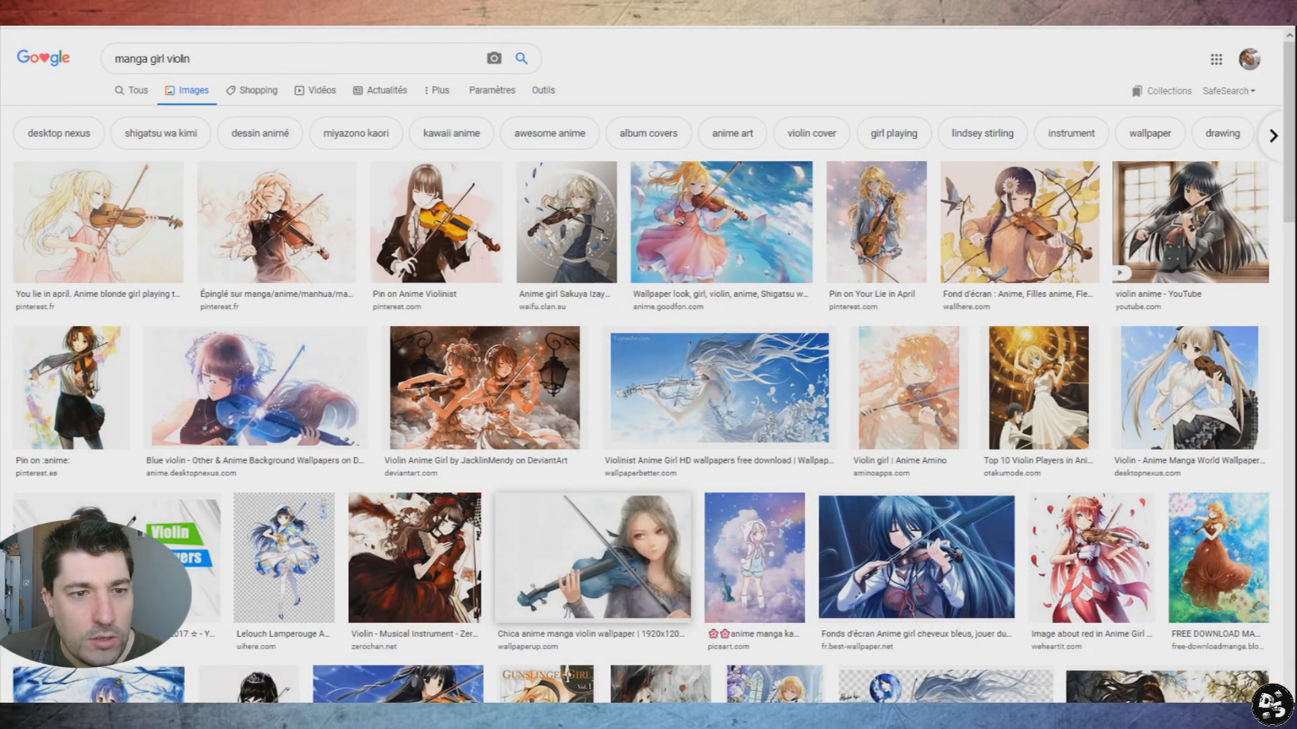
triple_click(212, 58)
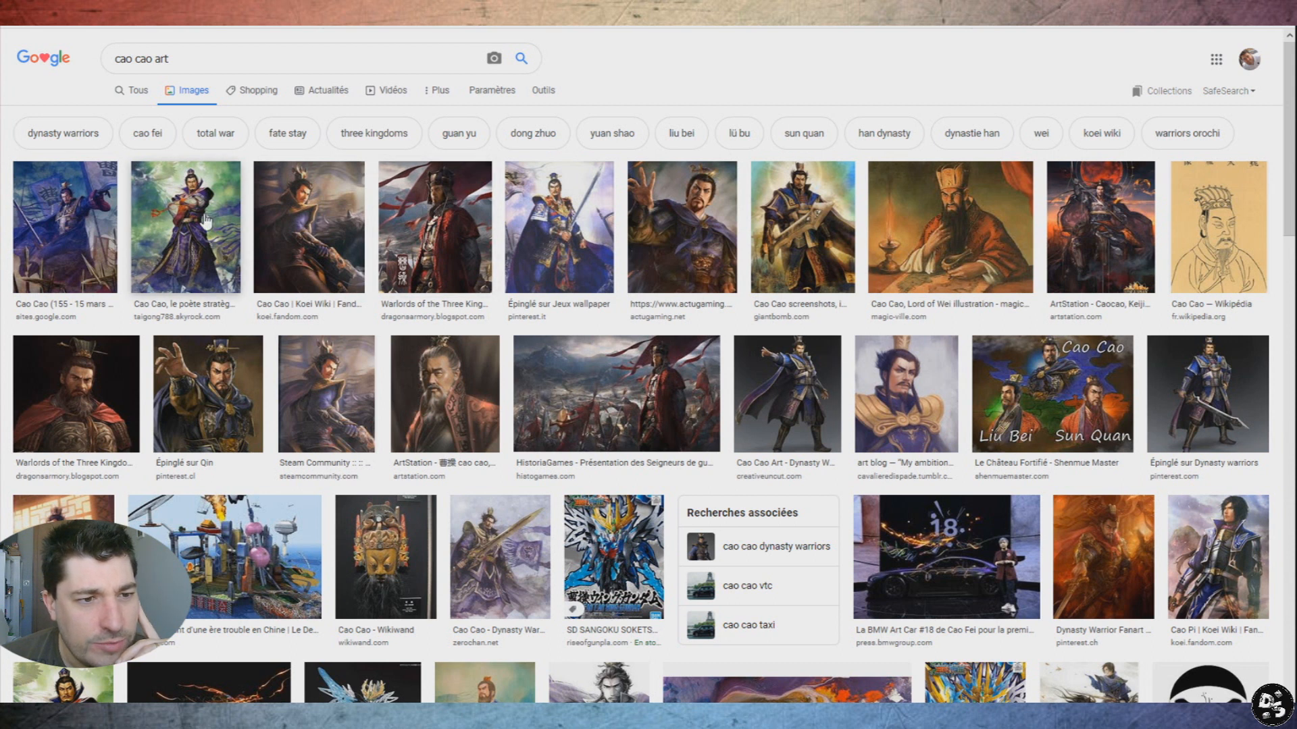
left_click(185, 227)
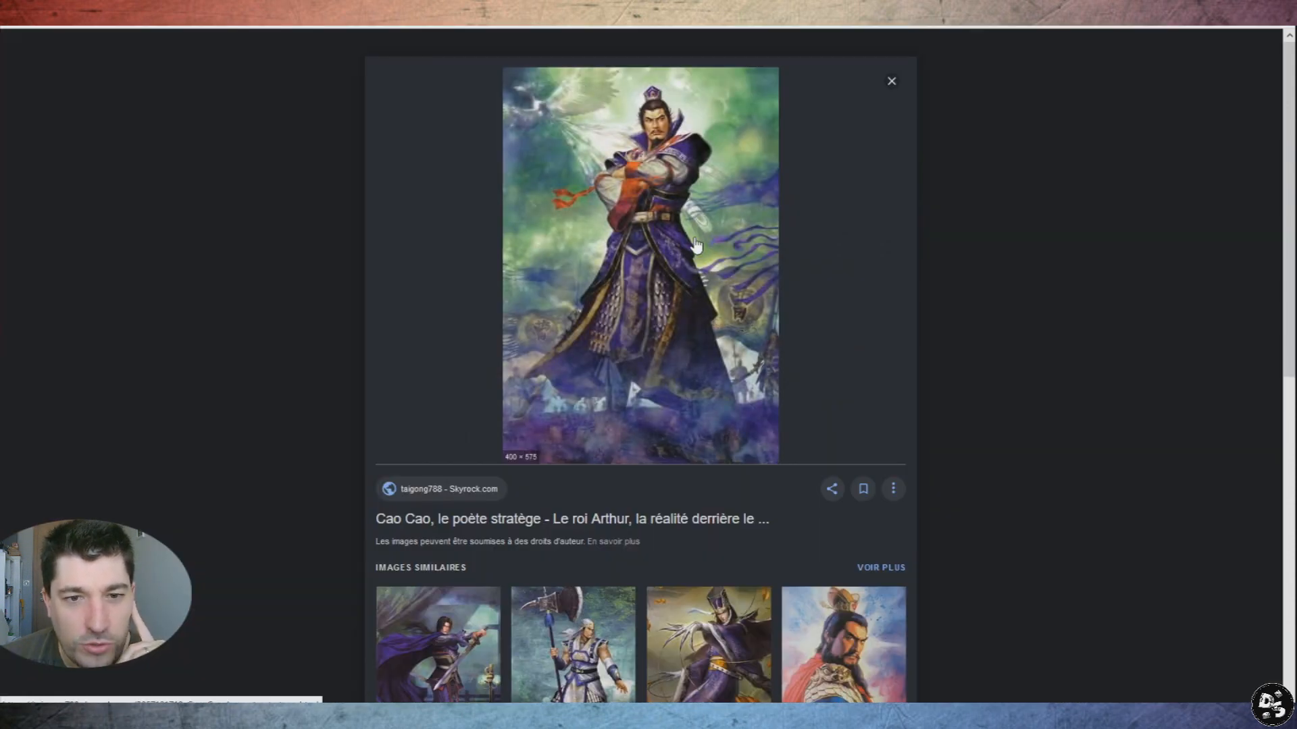
scroll(675, 233, "down", 4)
scroll(674, 235, "up", 4)
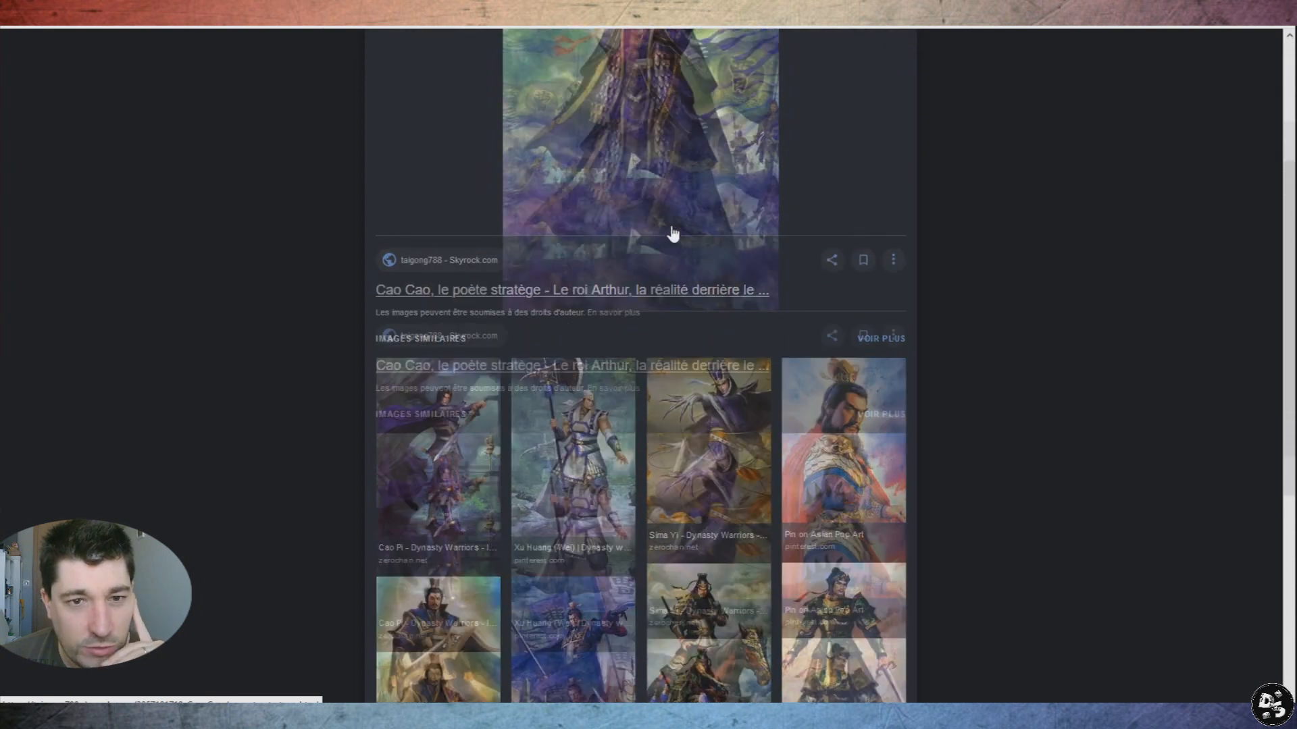
scroll(647, 260, "down", 4)
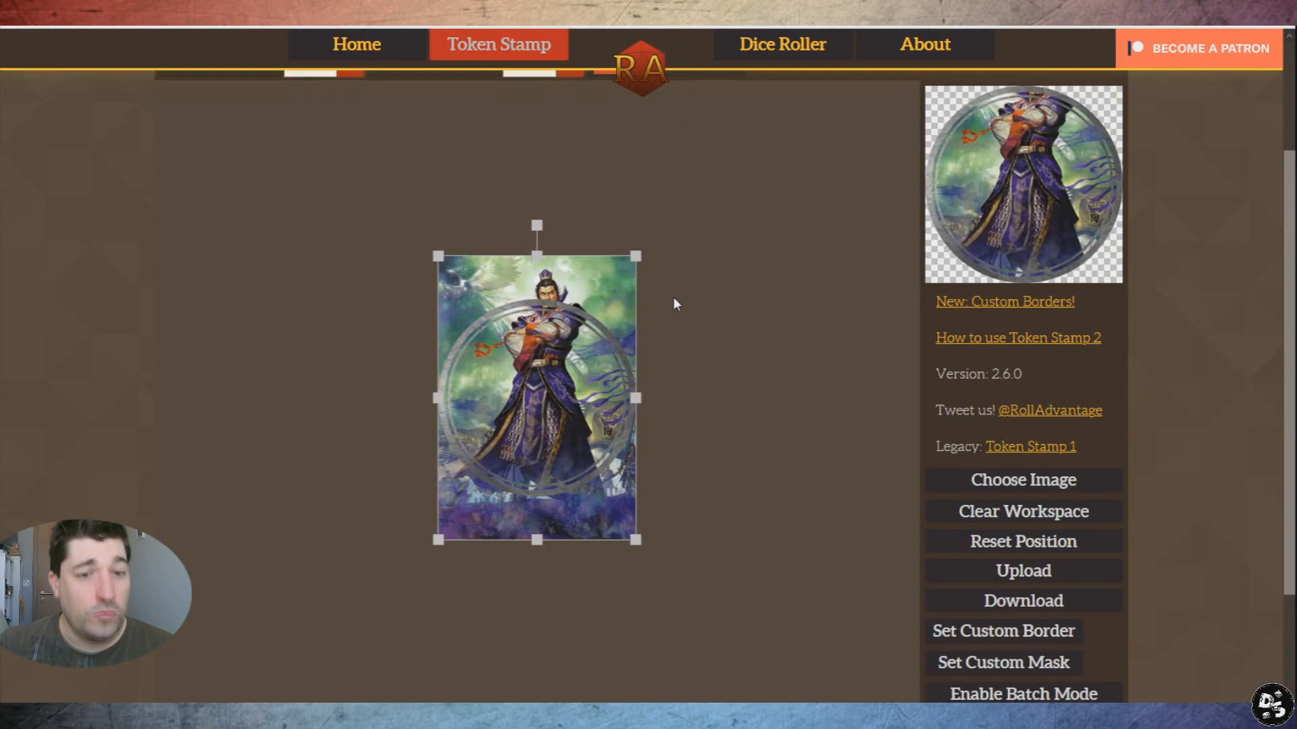
Step: Enlarge and move the warlord picture so his head and crossed arms fill the token ring
scroll(674, 305, "up", 1)
scroll(767, 197, "up", 4)
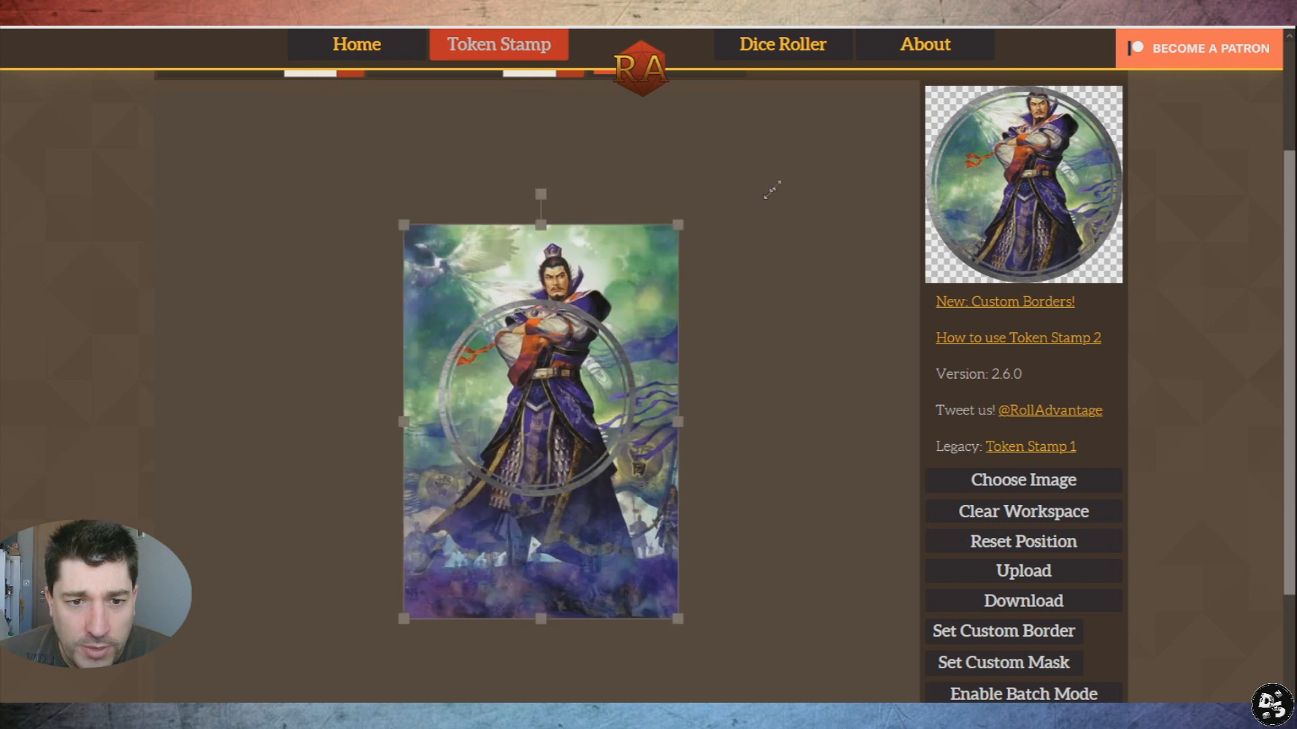
left_click_drag(597, 395, 599, 443)
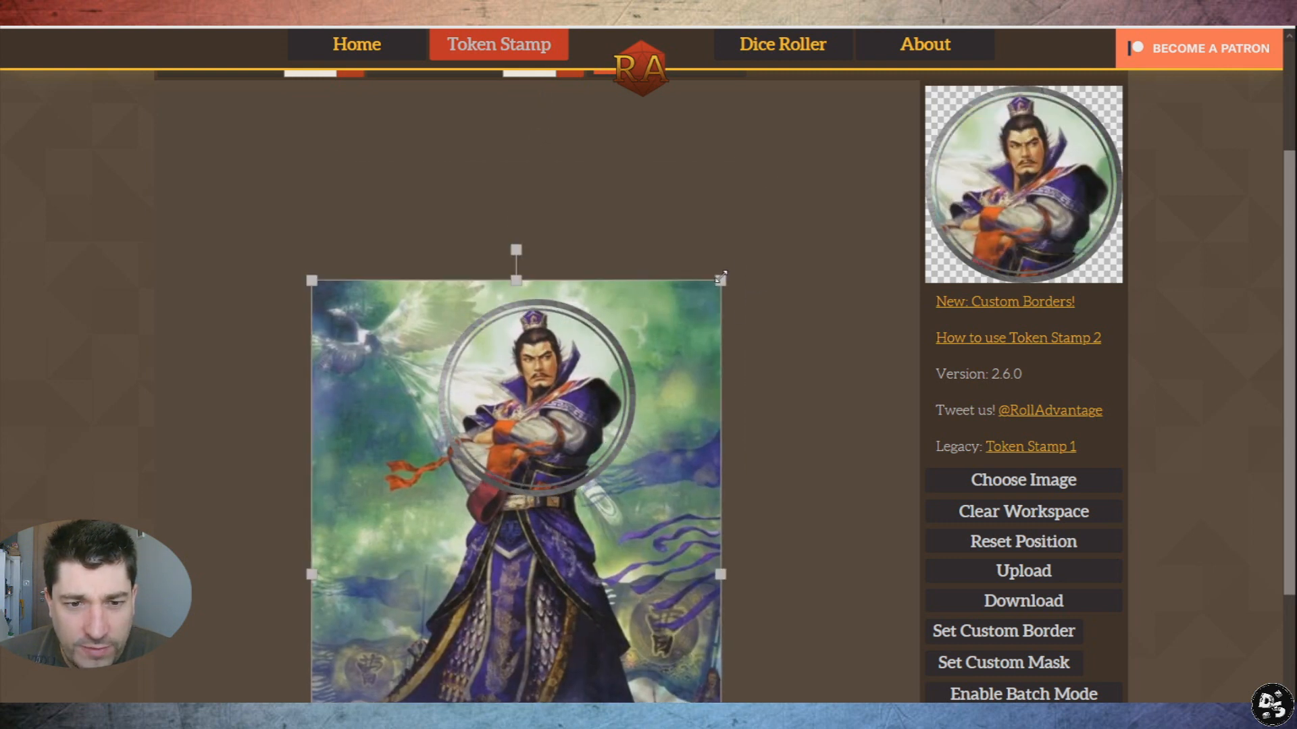
left_click_drag(721, 280, 750, 254)
left_click_drag(665, 341, 665, 366)
scroll(541, 299, "down", 1)
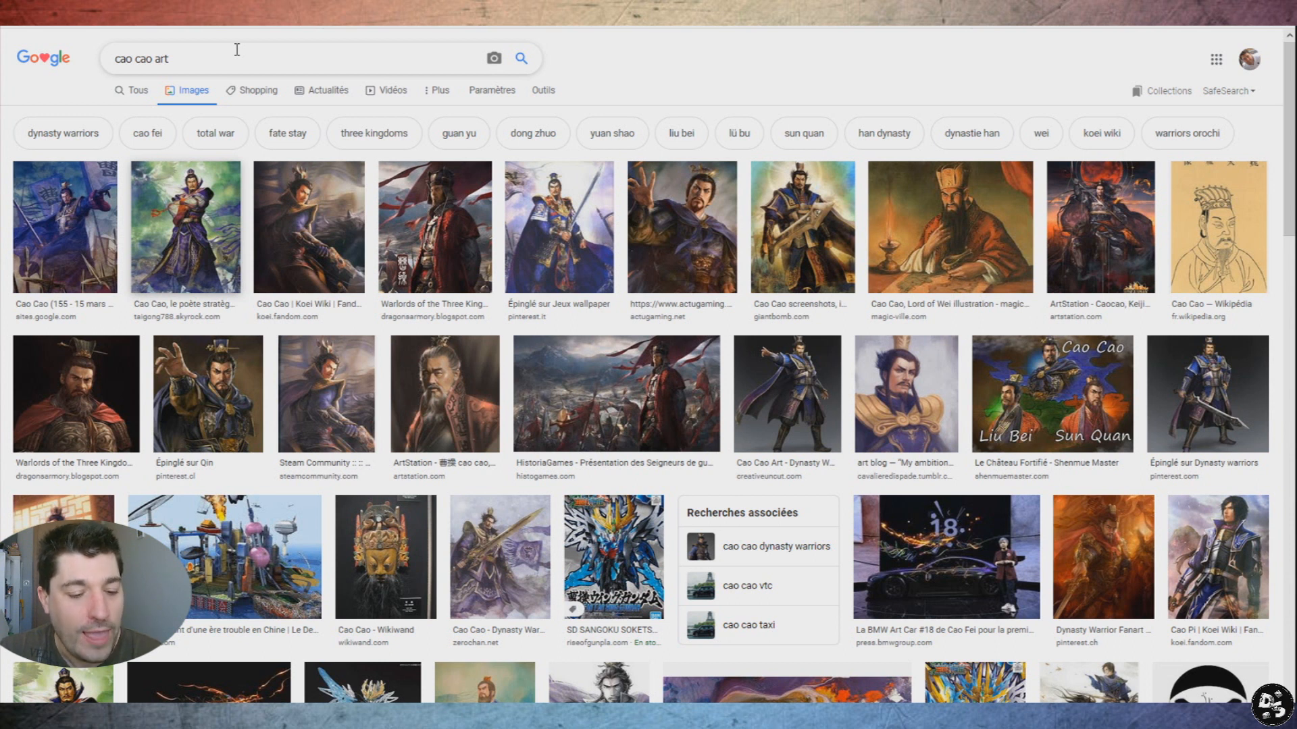
Step: Search Google Images for Legend of the Five Rings art and open the picture of the red-haired sorcerer
double_click(167, 61)
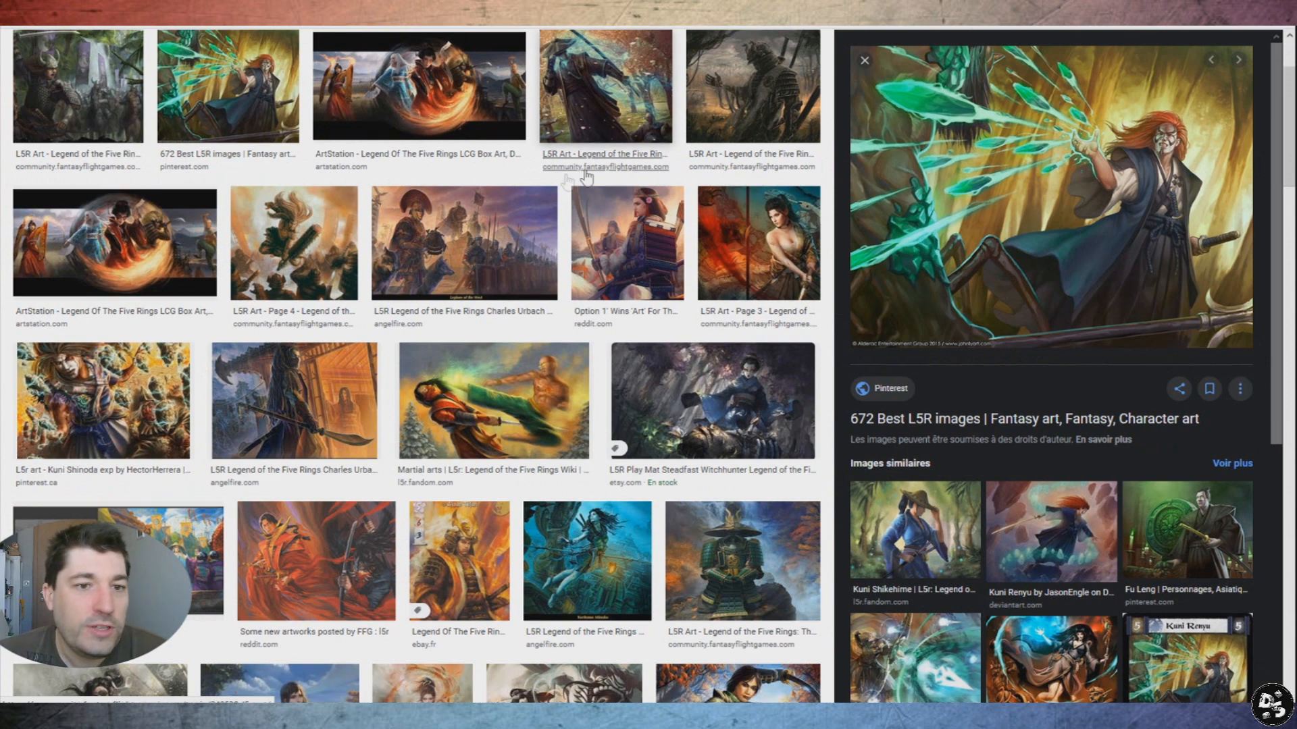
scroll(522, 190, "up", 3)
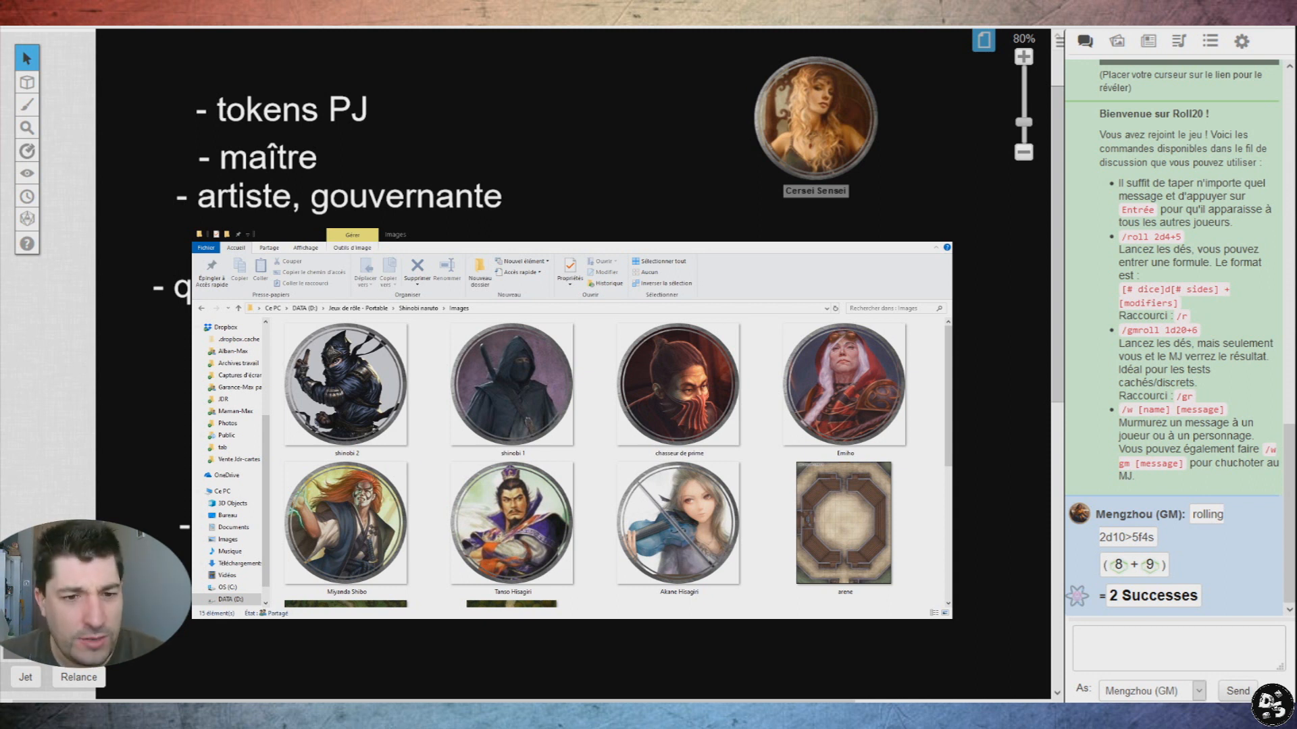
Step: Select the seven character tokens in the campaign's Images folder and place them on the PNJ page
left_click(315, 499)
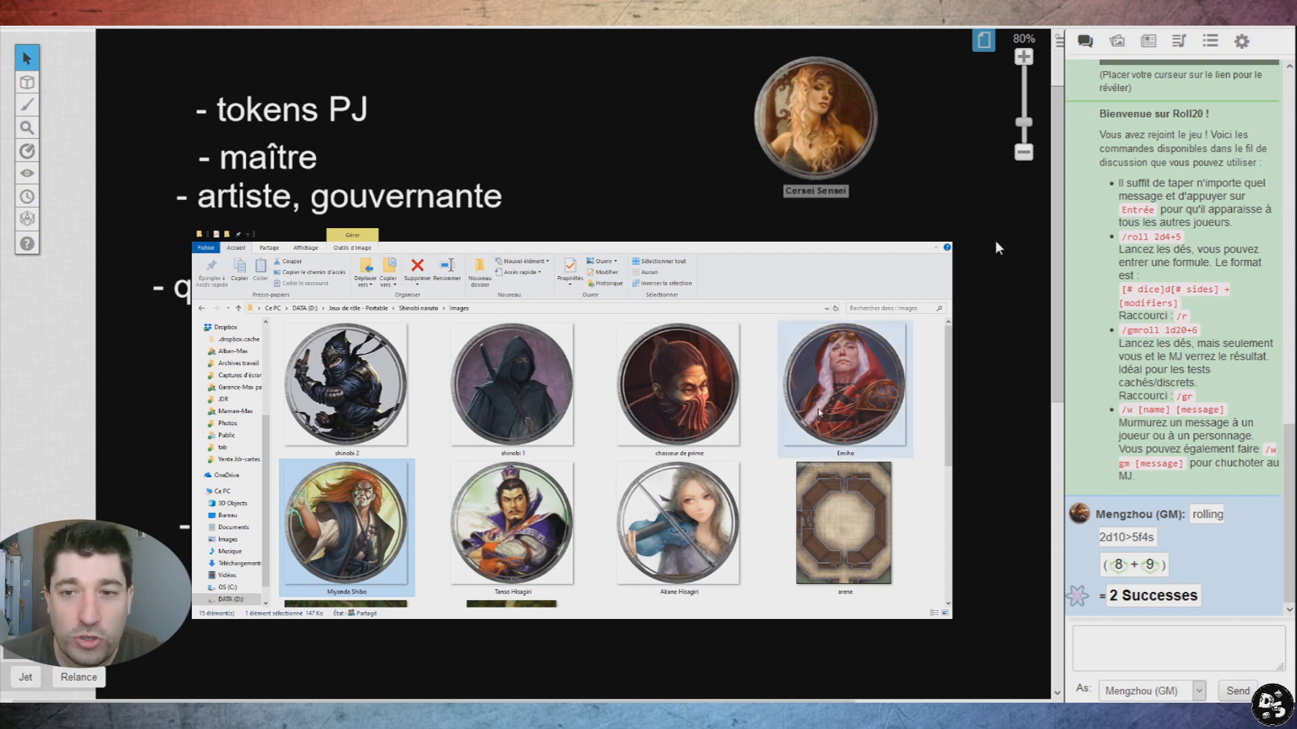
left_click(821, 410)
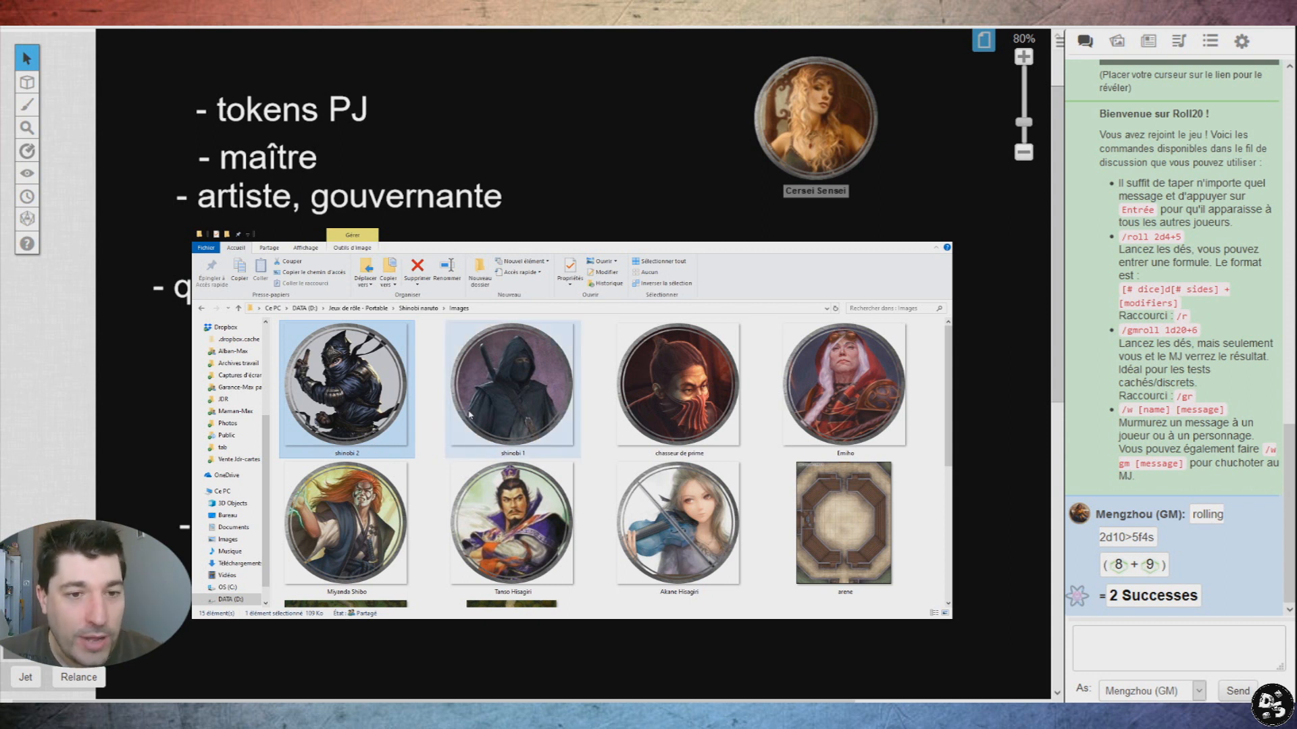
scroll(565, 404, "down", 3)
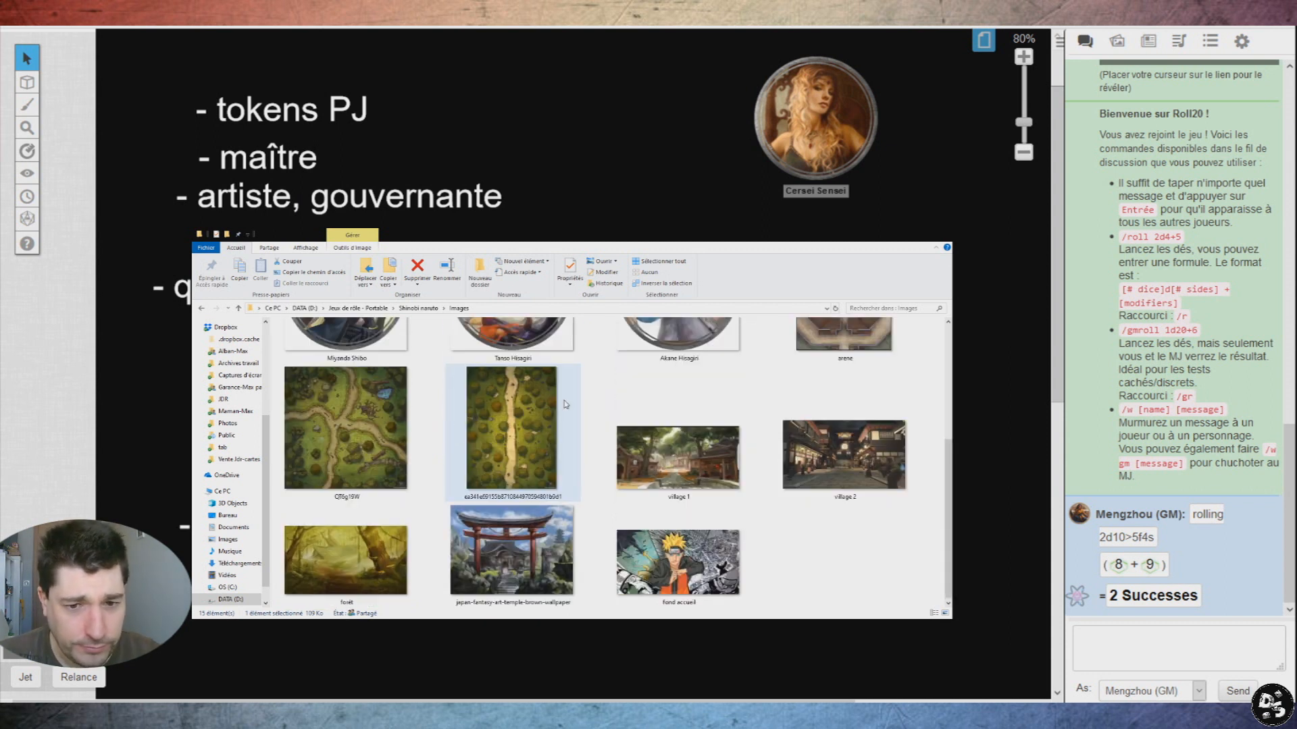
scroll(566, 404, "up", 3)
left_click(679, 525, "shift")
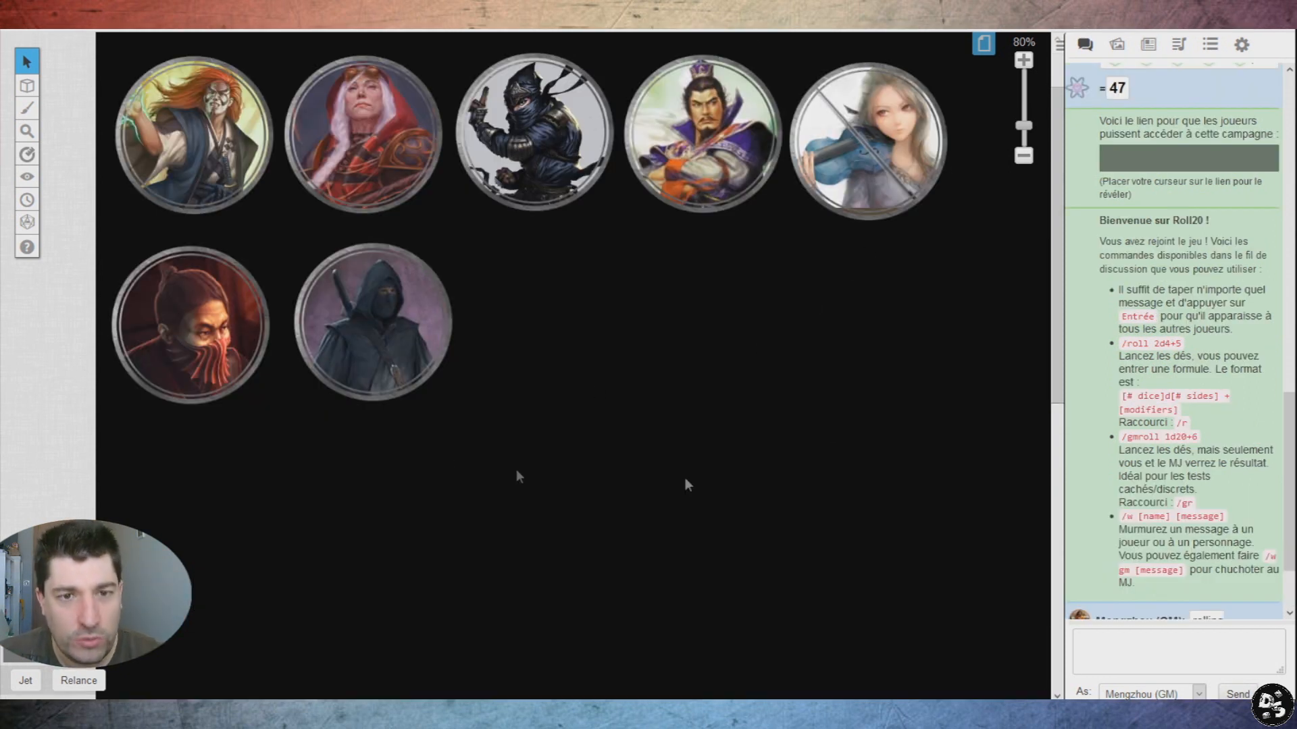
left_click(981, 44)
mouse_move(312, 113)
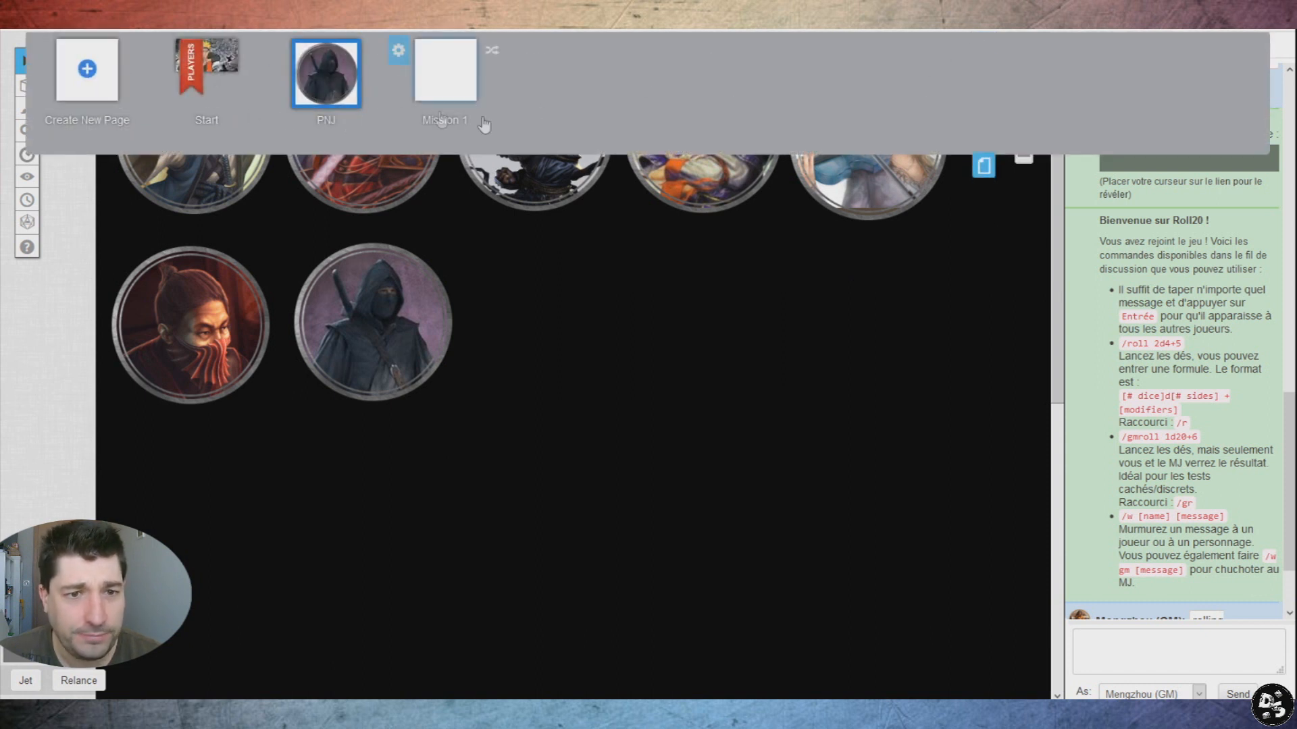
left_click(986, 171)
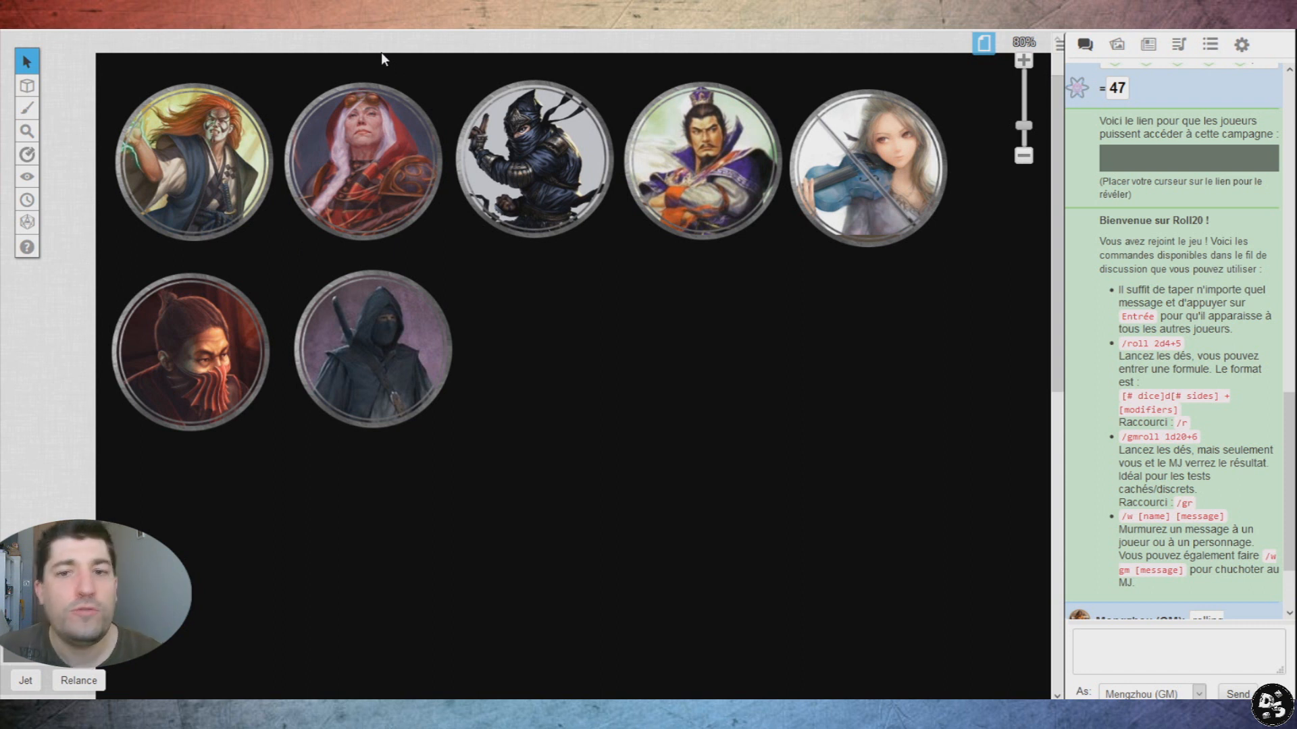
Step: Select all seven character tokens, shrink them together to about 70 percent, and move the group back up near the page's upper edge
left_click_drag(905, 451, 128, 74)
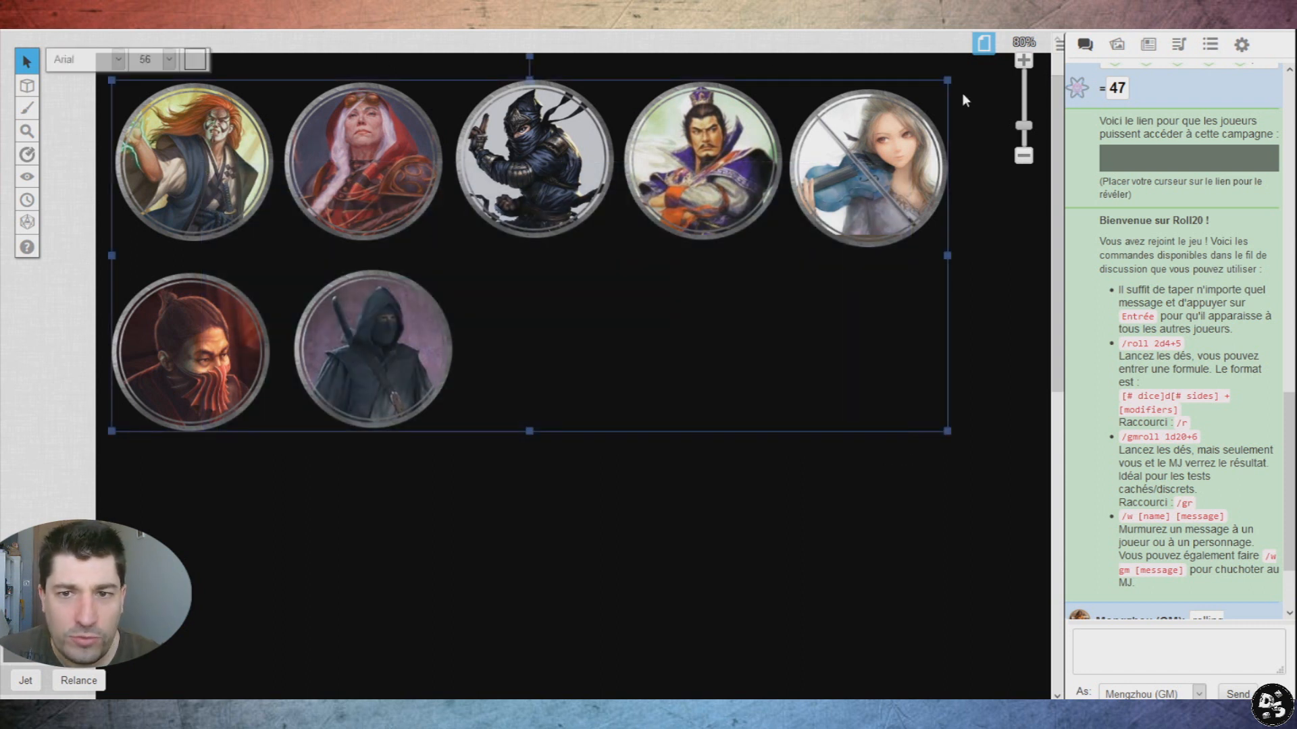
left_click(944, 78)
left_click_drag(912, 419, 122, 71)
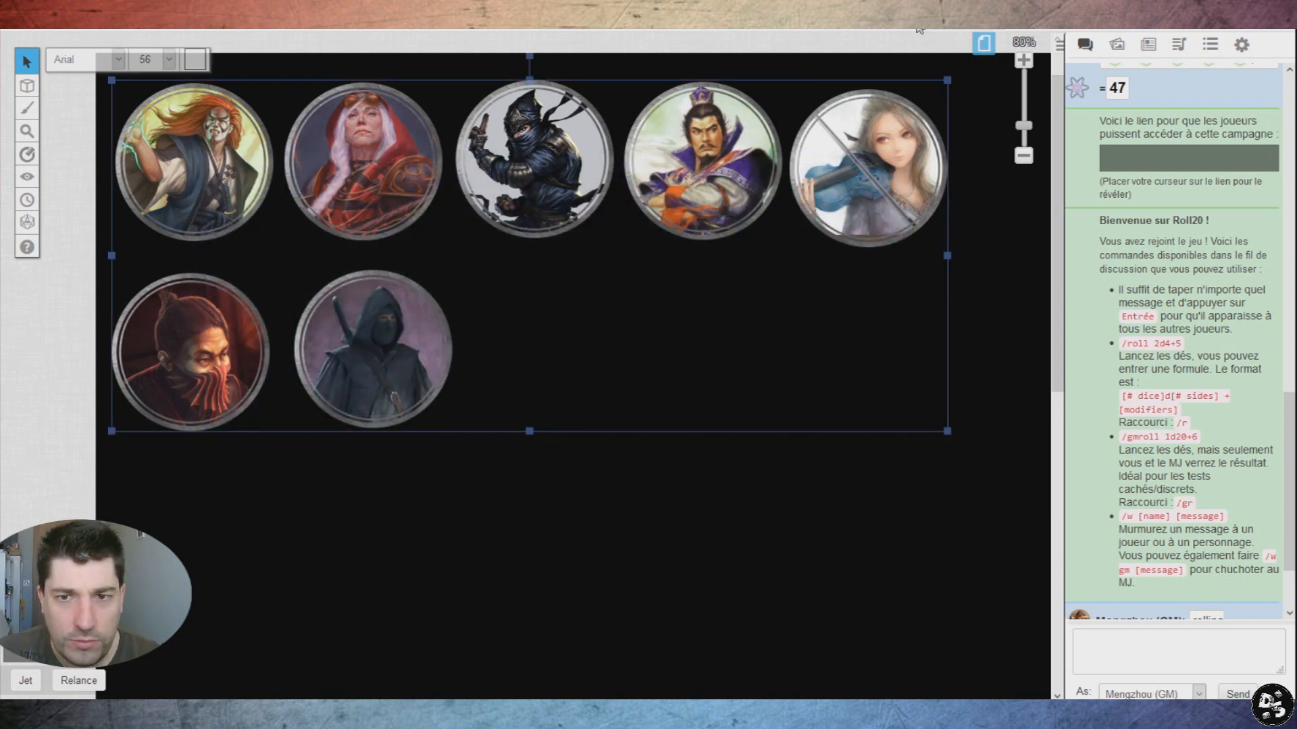
left_click_drag(953, 86, 701, 193)
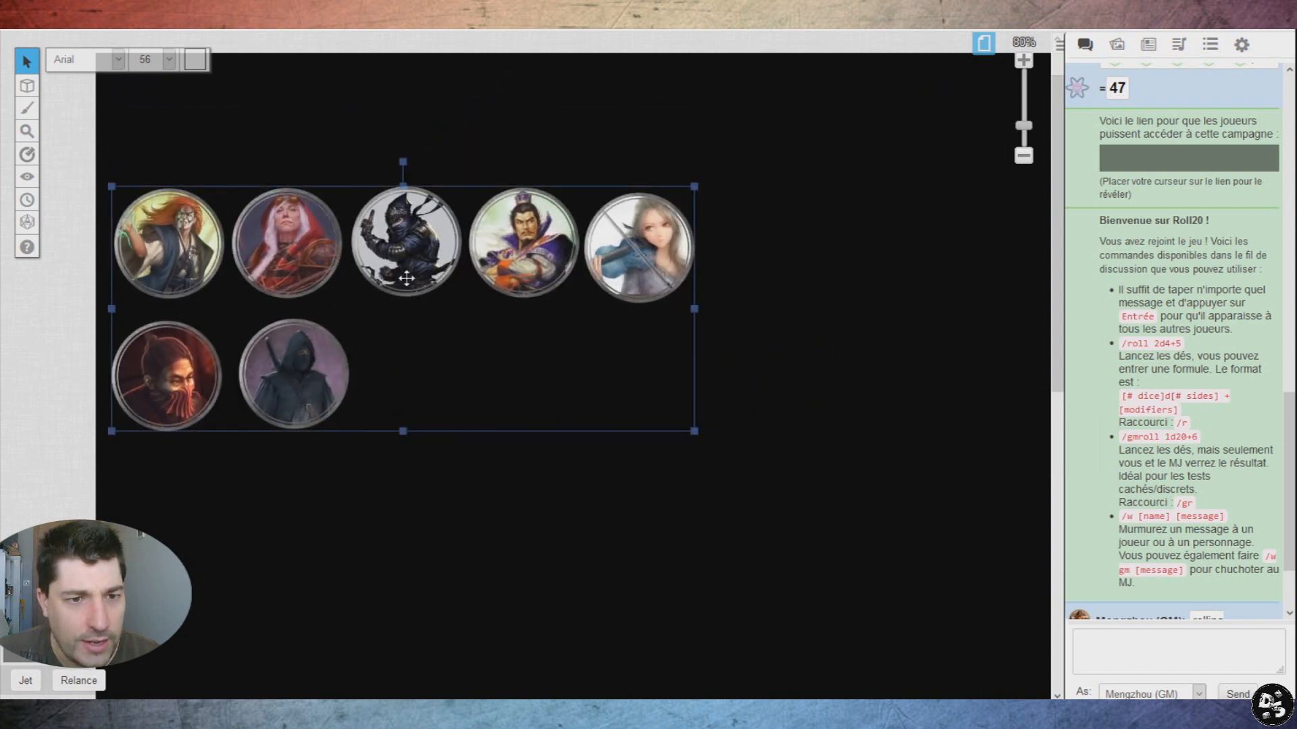
left_click_drag(415, 272, 440, 162)
Step: Name the violinist token with the character's family name and first name, enable the name display, and save the token
left_click(662, 197)
left_click(658, 188)
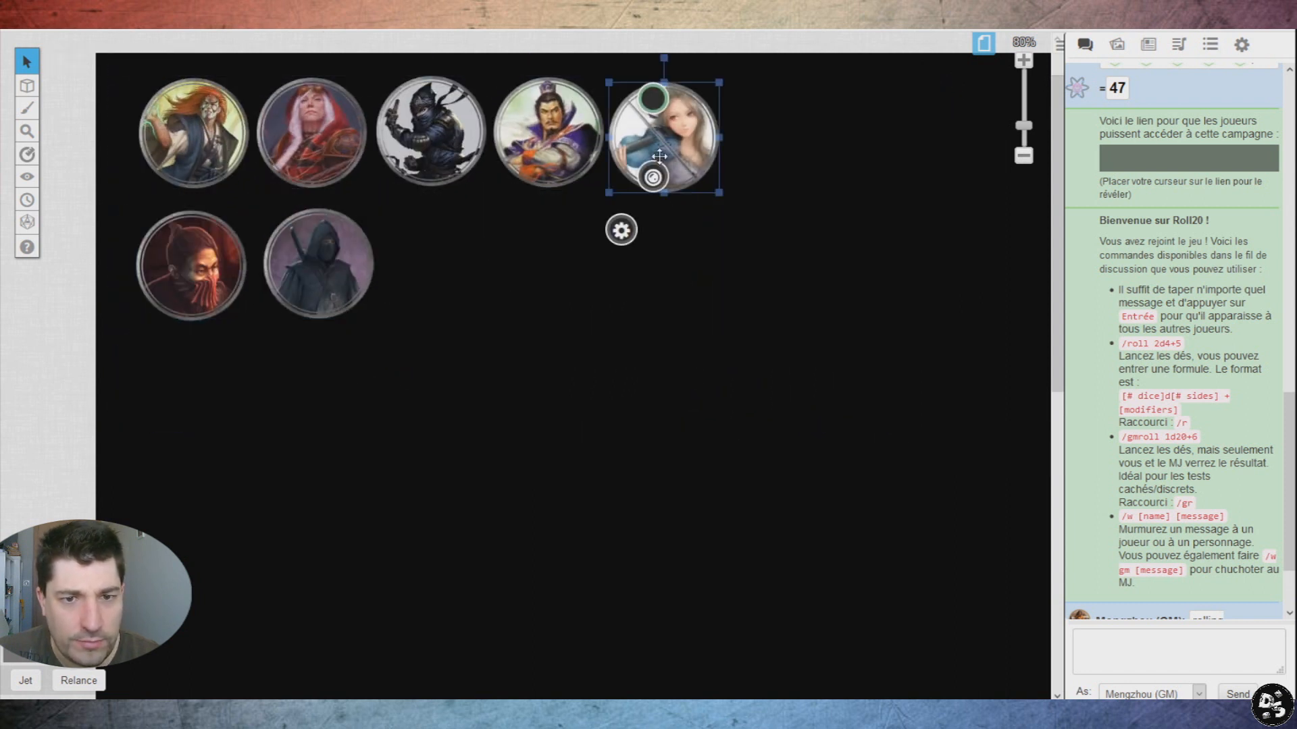
double_click(658, 188)
left_click(508, 216)
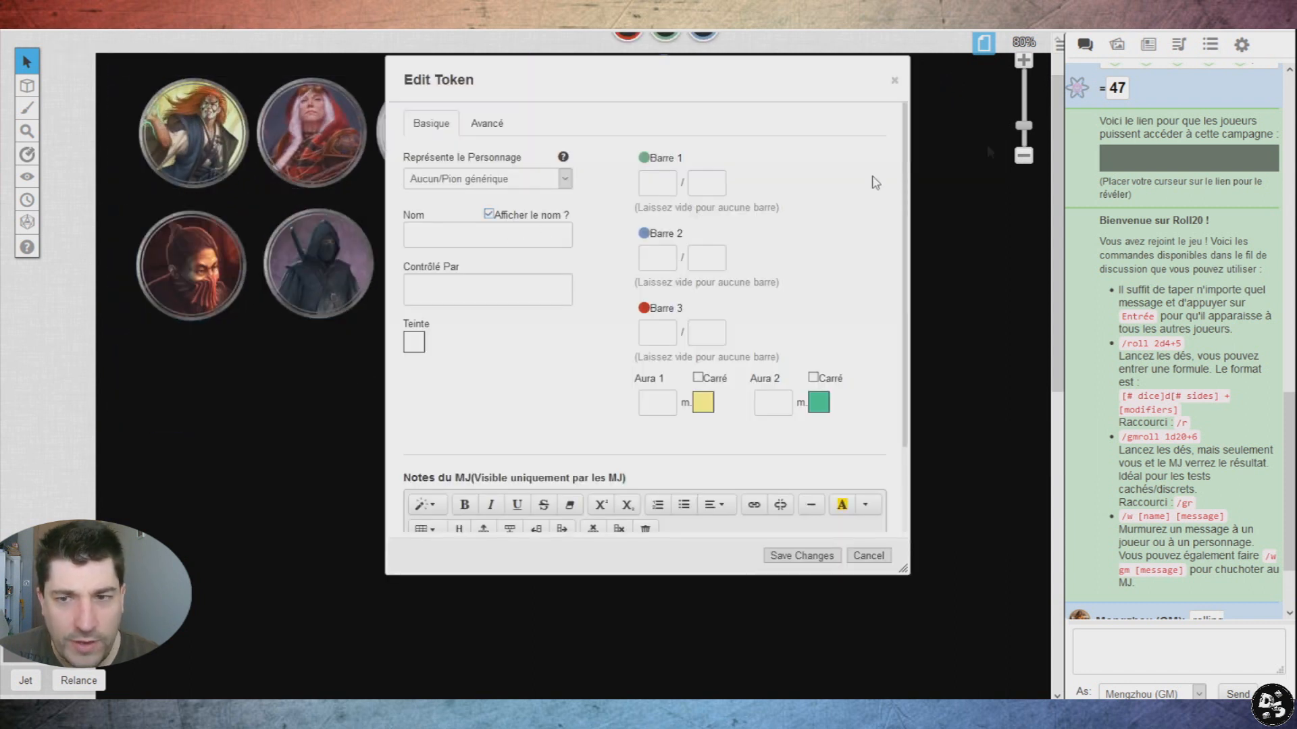
left_click(1129, 46)
left_click(515, 244)
type("Akane")
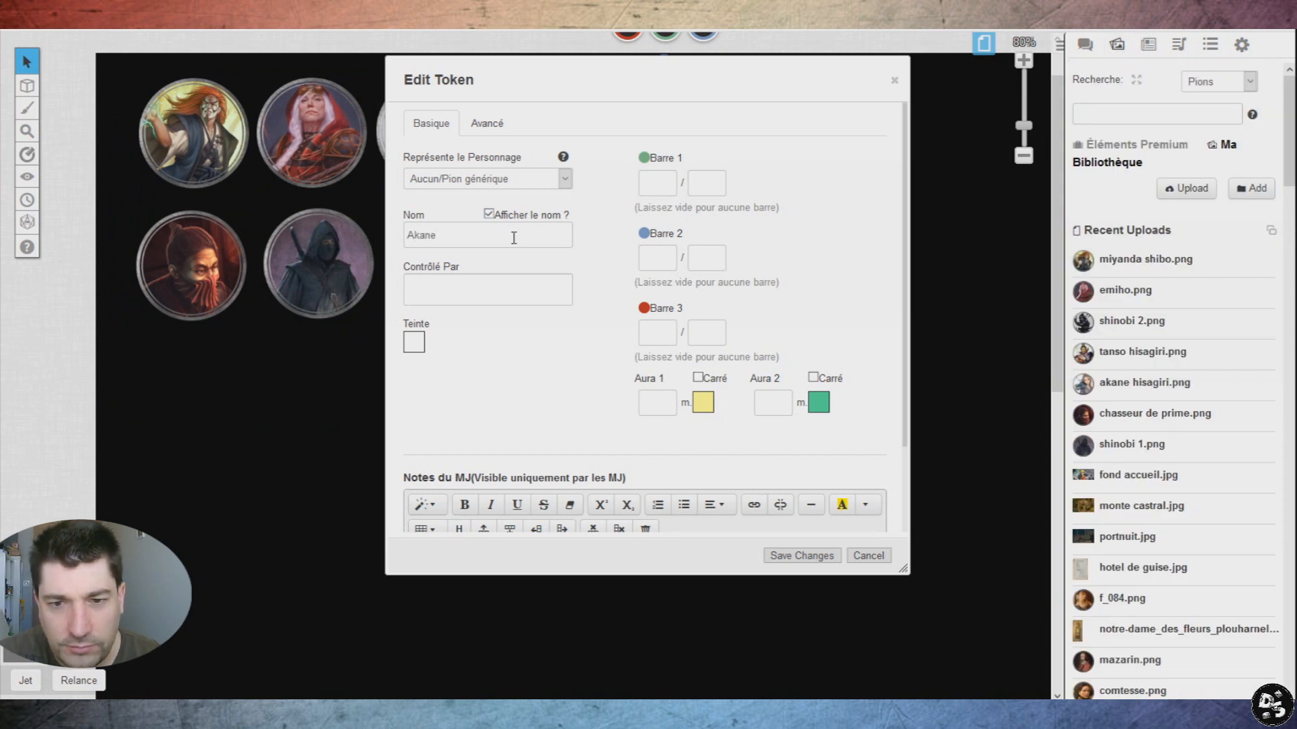
double_click(513, 238)
type("Hisagiri Akane")
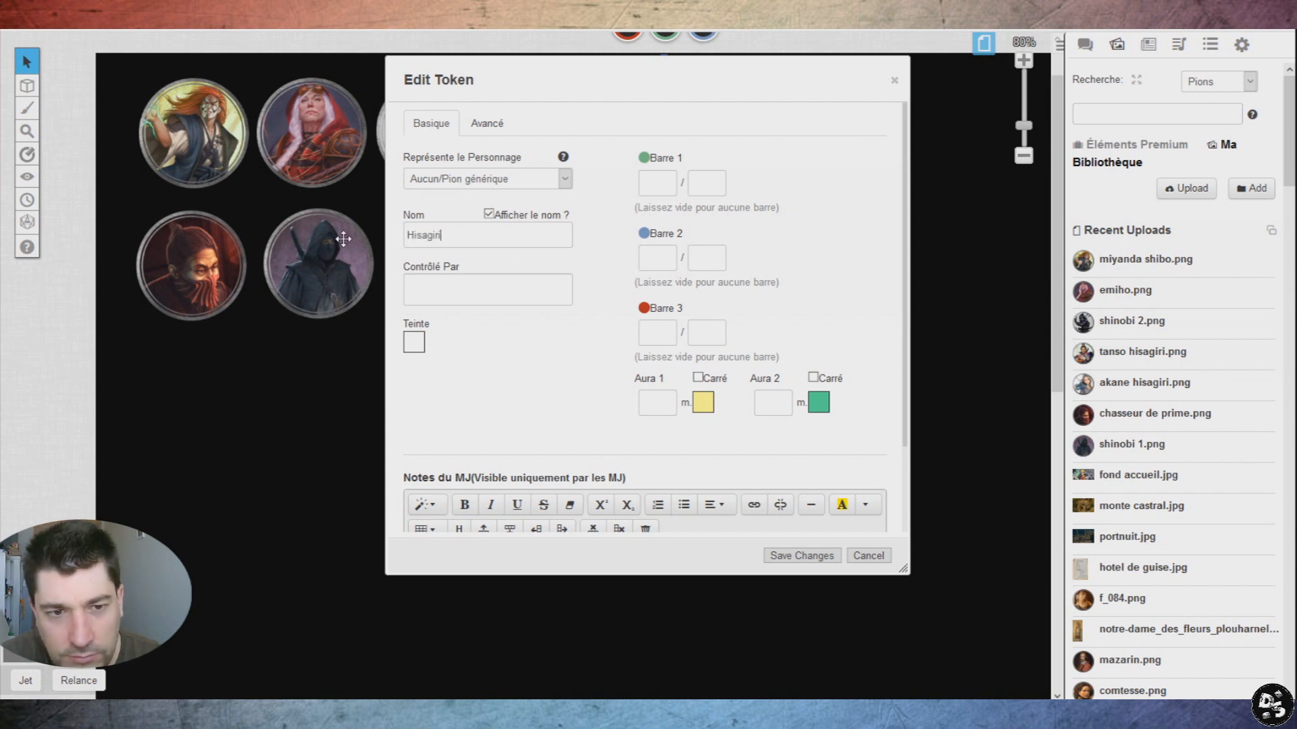
left_click(486, 124)
left_click(429, 123)
left_click(799, 556)
Step: Name the purple-robed warlord token with the character's family name and first name, and show the name below it
left_click(556, 130)
double_click(556, 131)
left_click(491, 243)
type("Hisagiri")
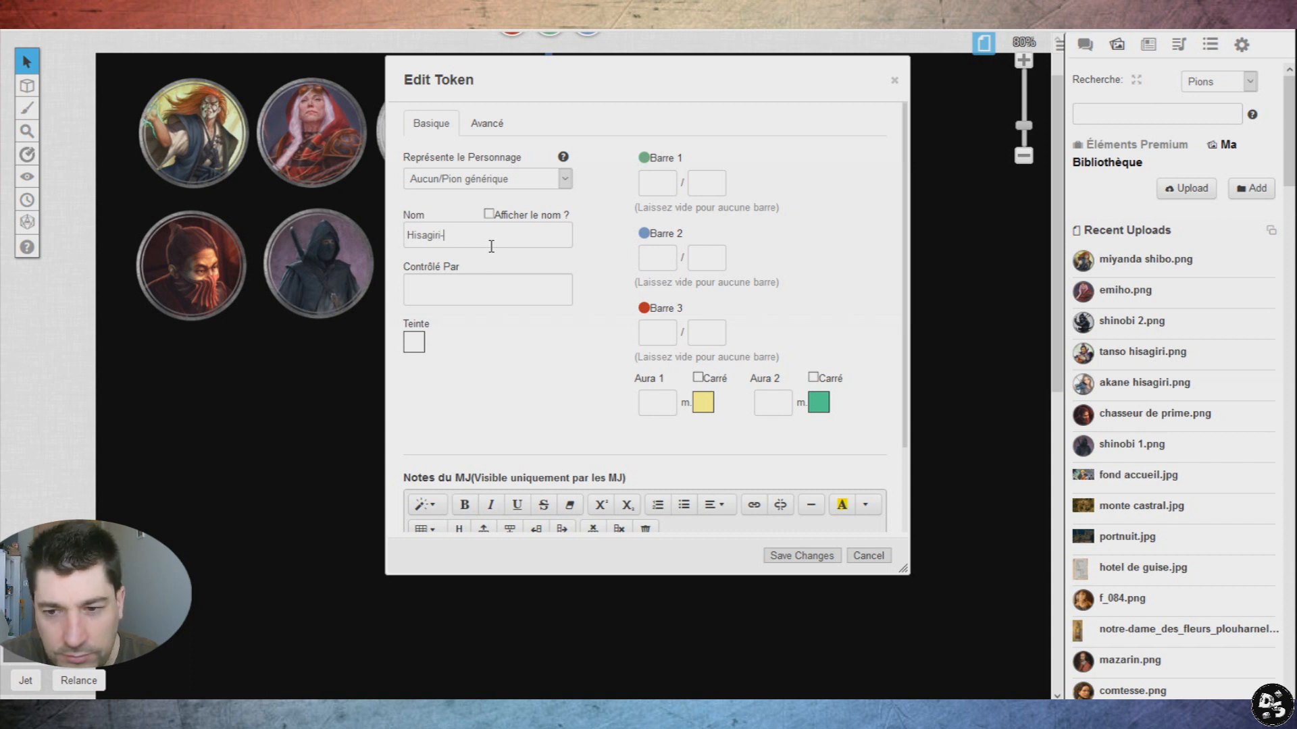
key("BackSpace")
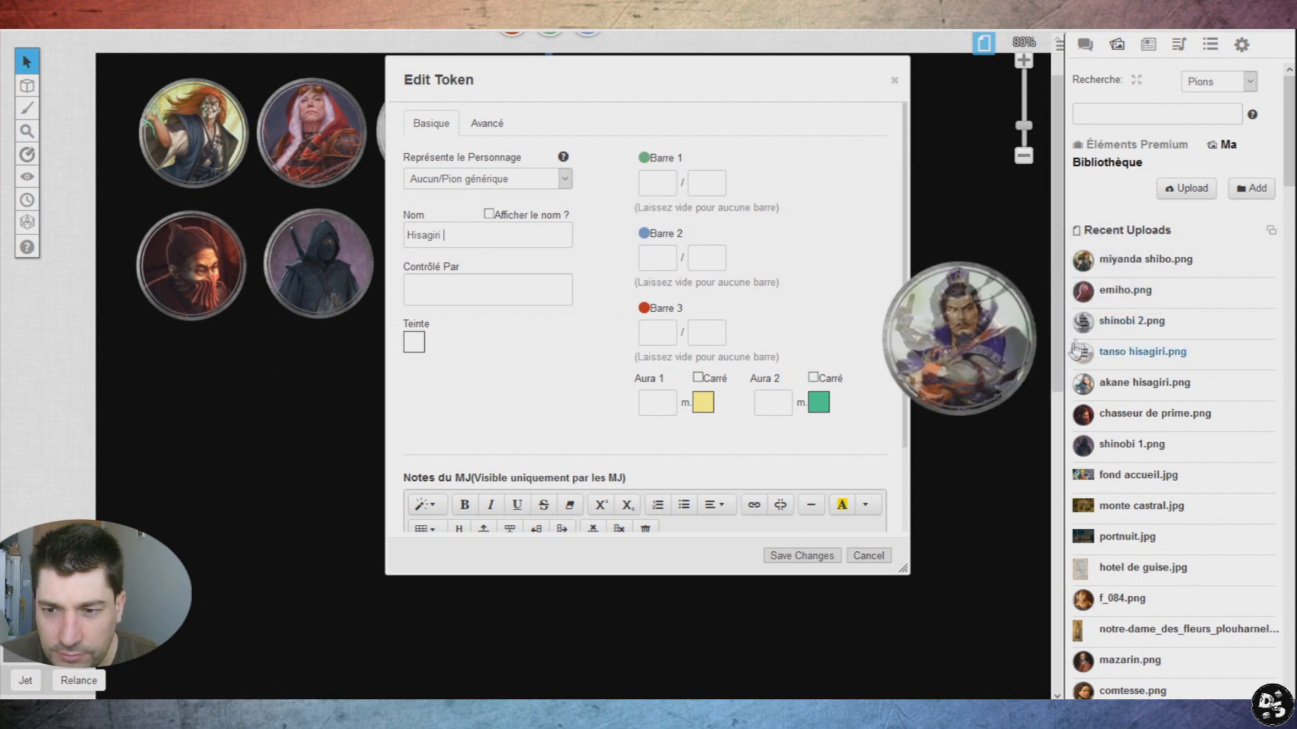
left_click(482, 243)
type("Ta")
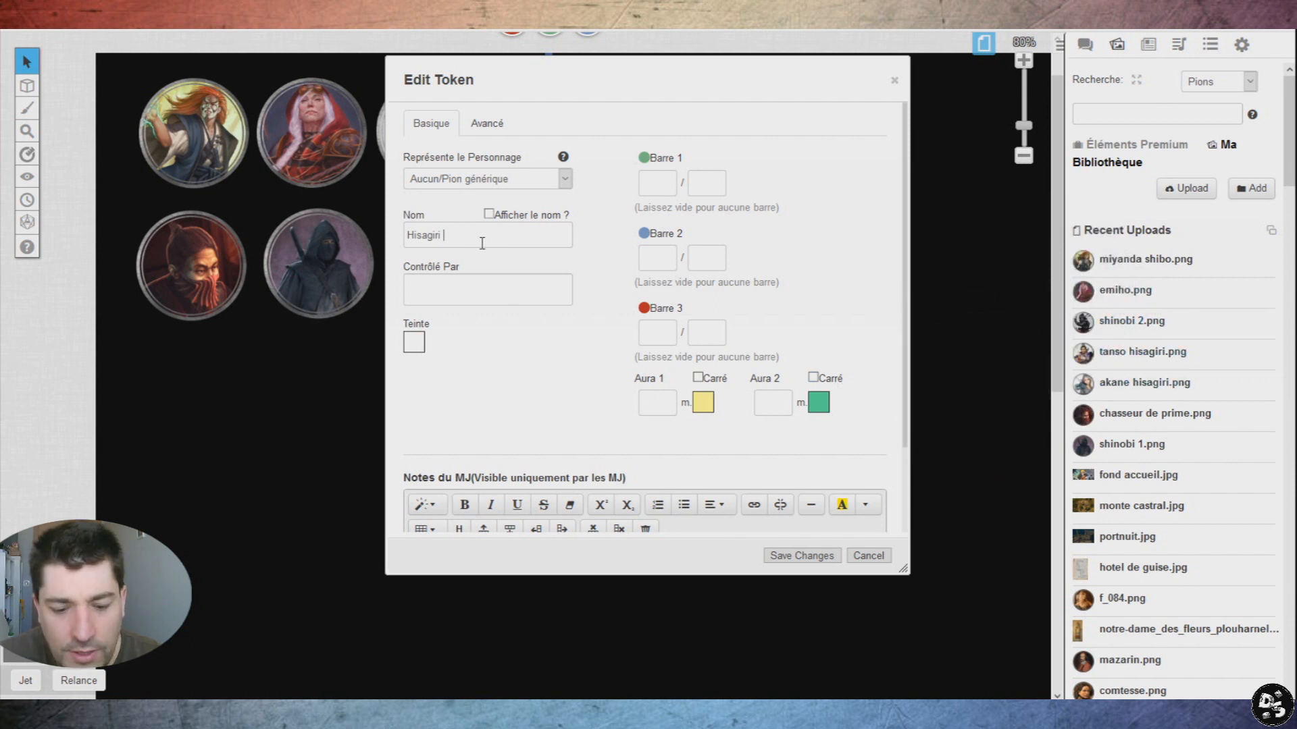
type("nso")
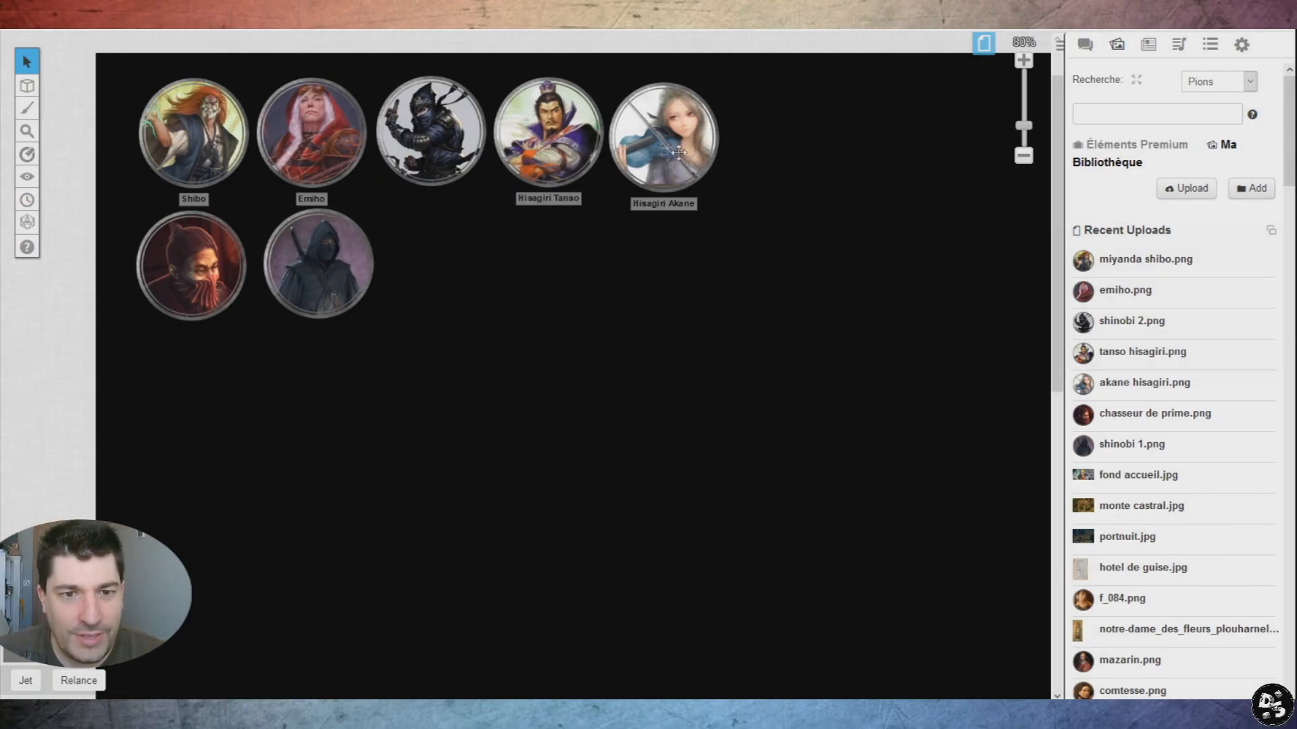
Step: Turn off the name display on the red-haired sorcerer token and save the change
left_click(189, 144)
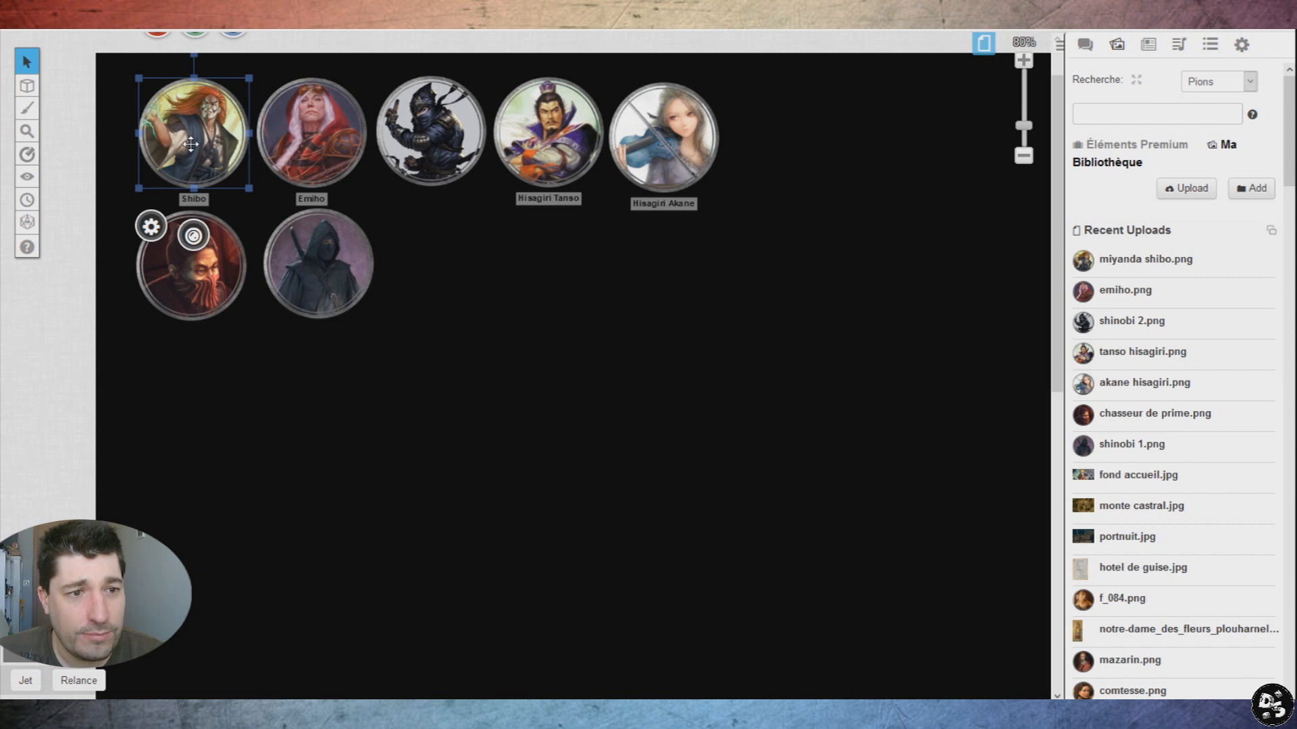
double_click(189, 144)
left_click(488, 214)
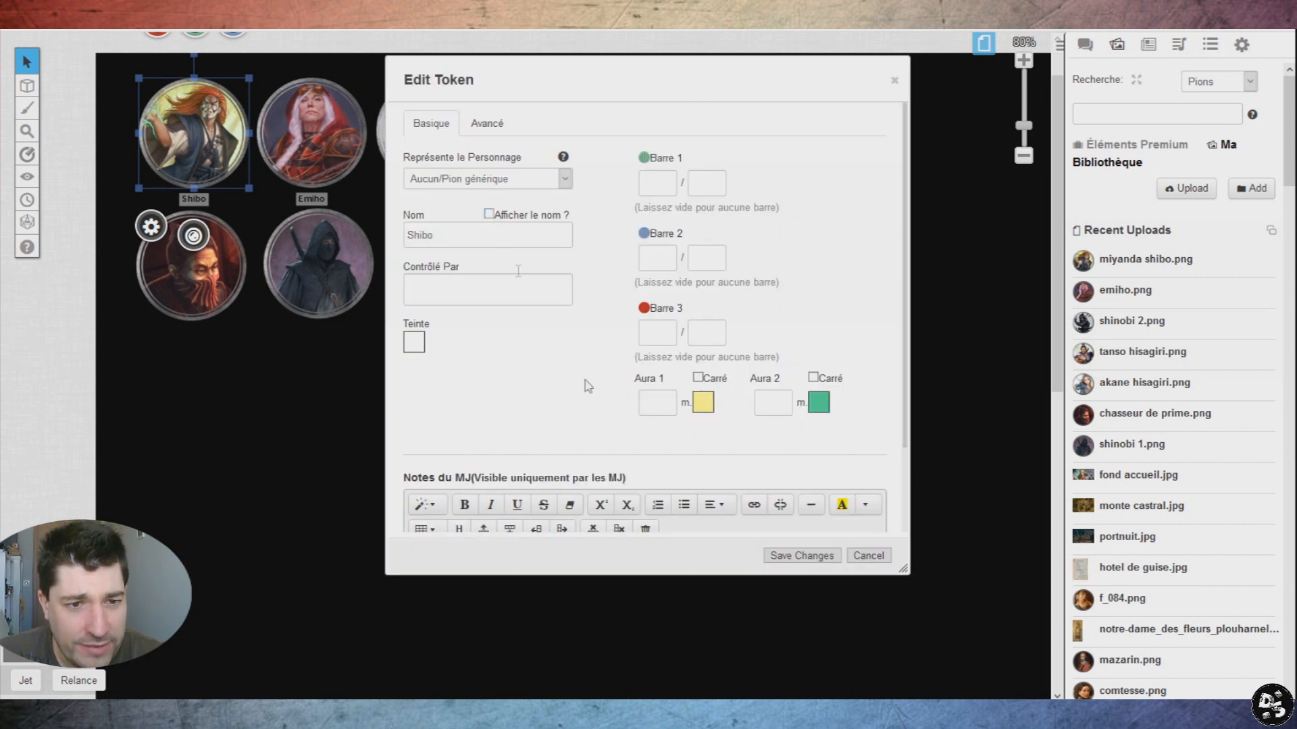
left_click(802, 557)
left_click(800, 566)
left_click(162, 141)
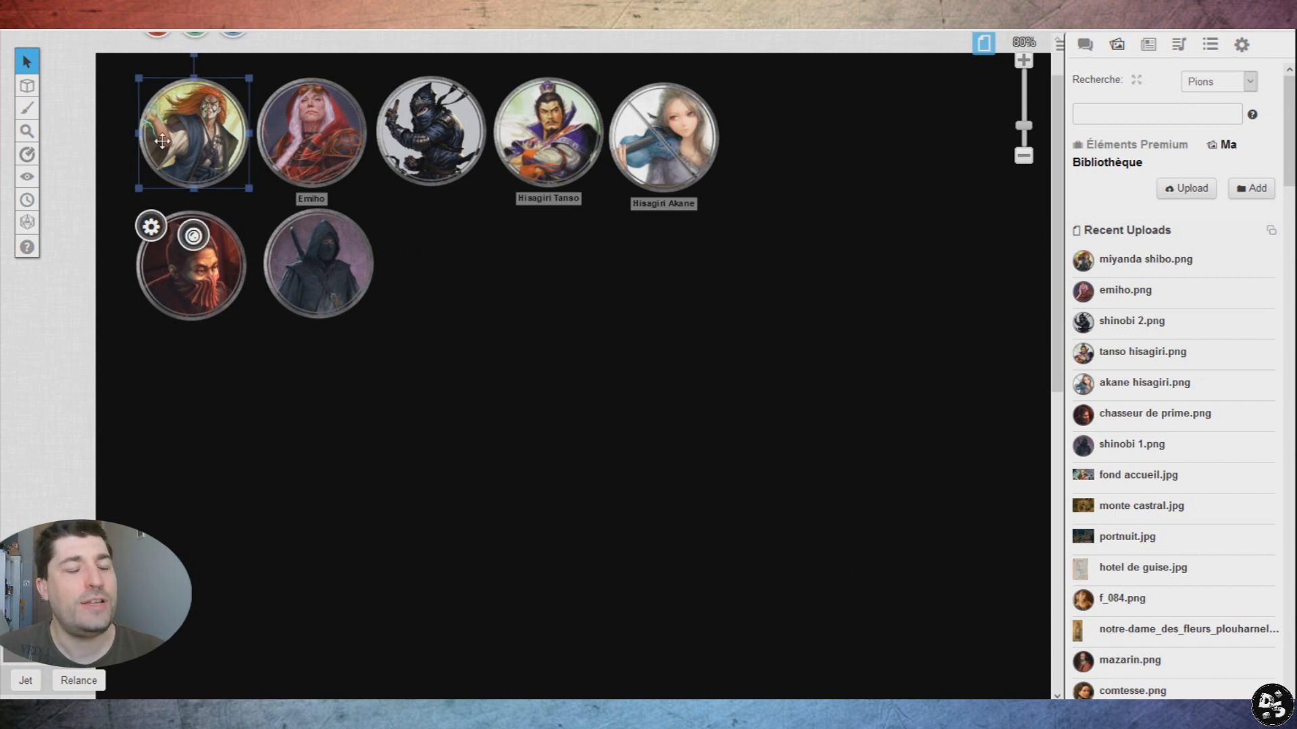
Step: Reopen the red-haired sorcerer token's settings to review its name display, and close them
scroll(162, 141, "up", 1)
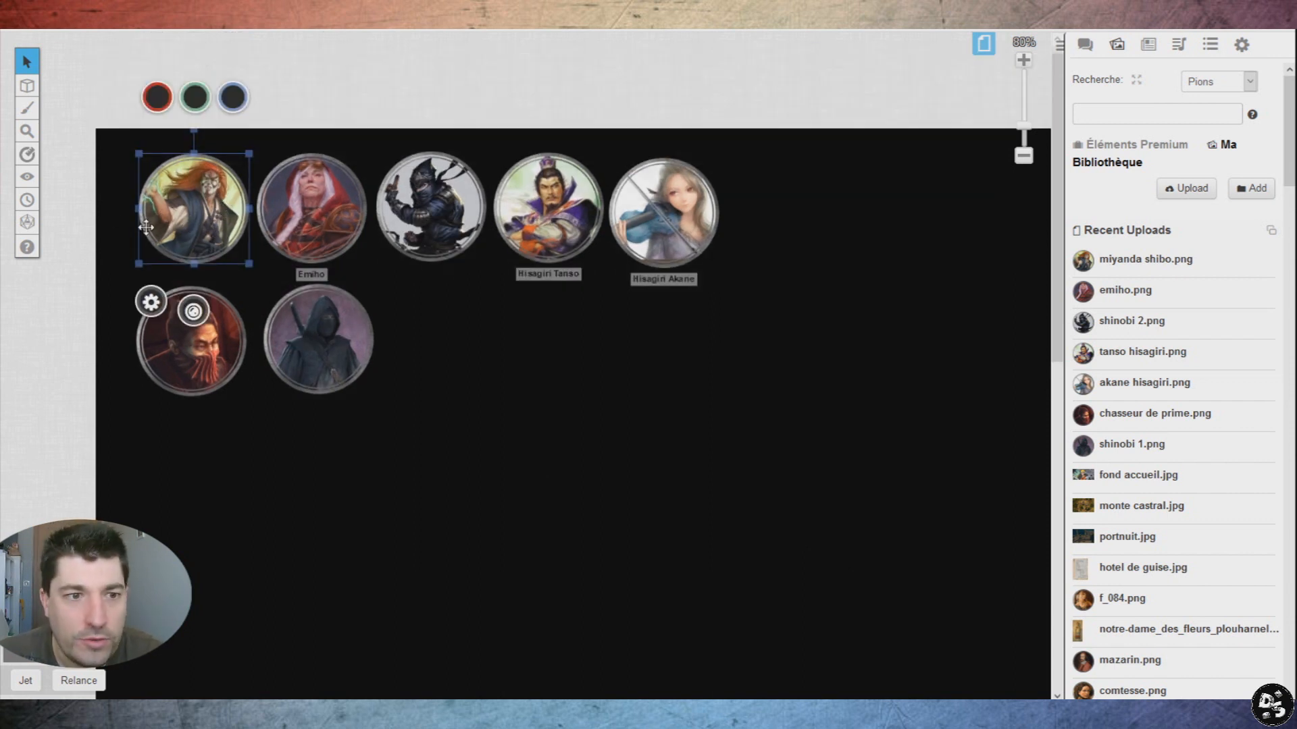
left_click(508, 430)
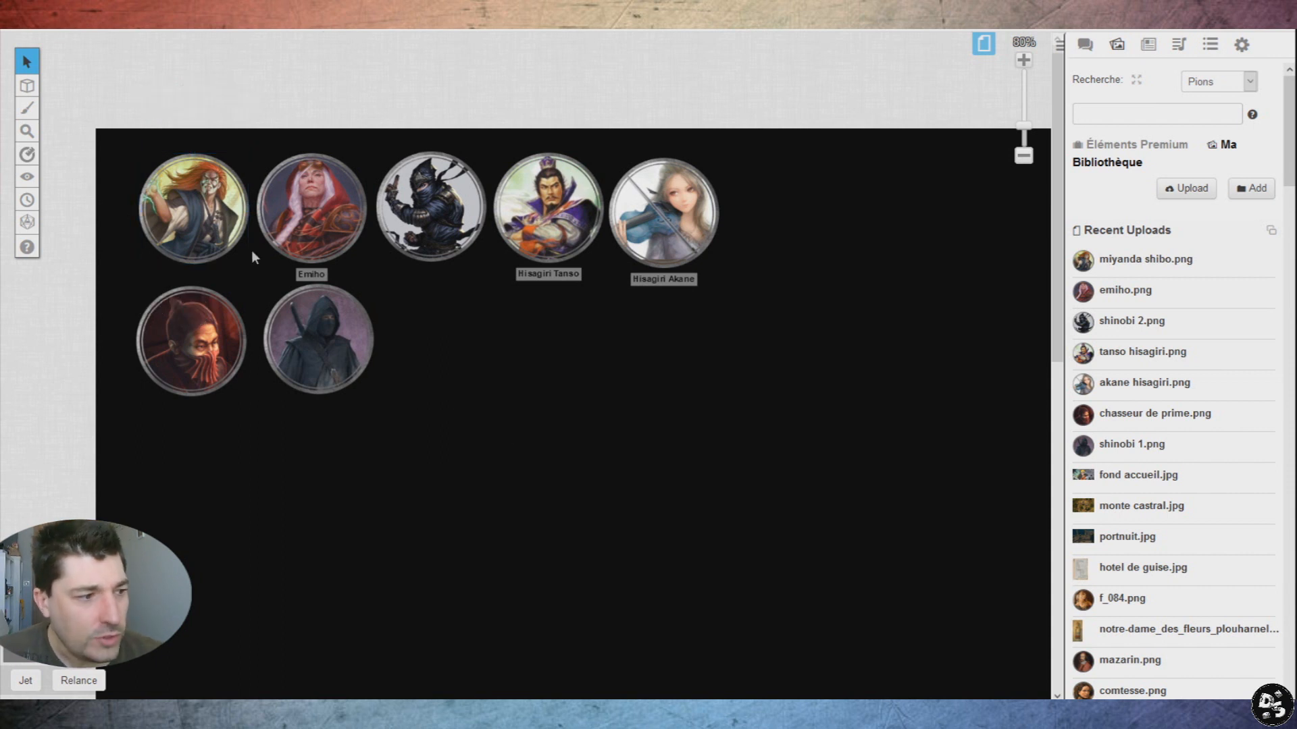
double_click(233, 196)
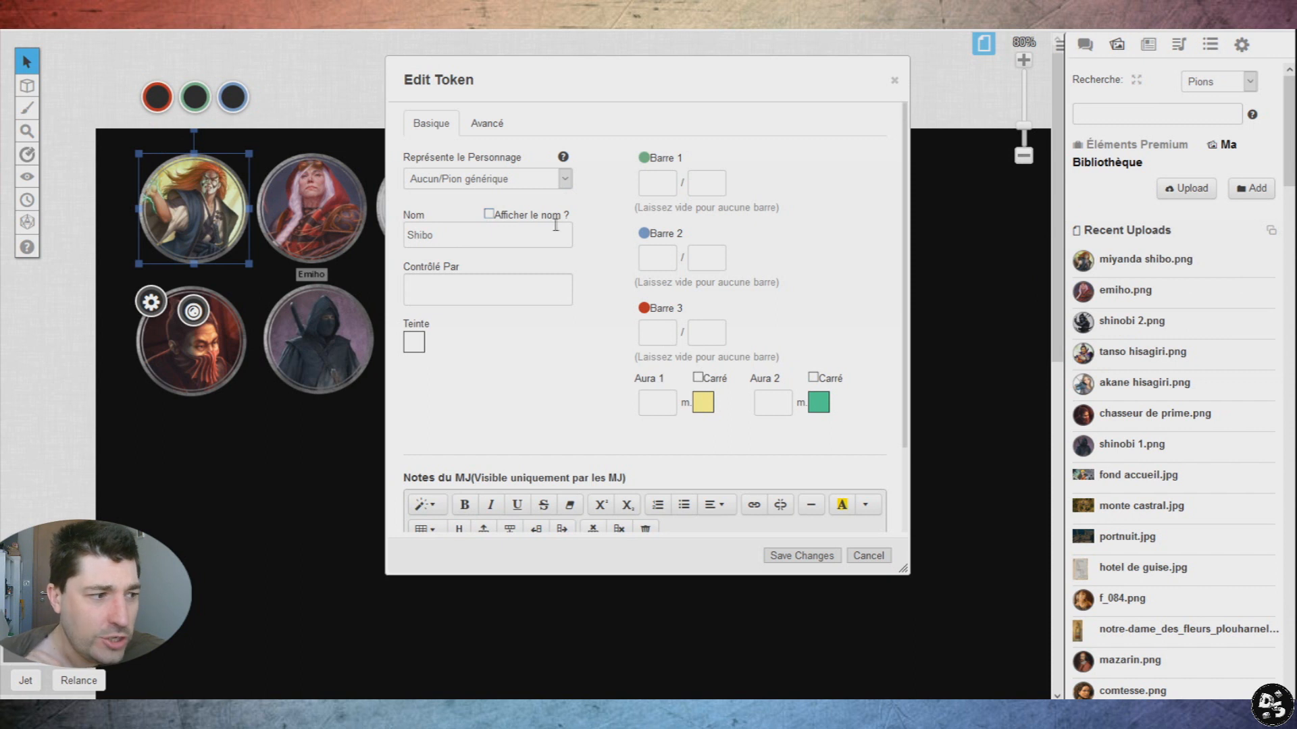
left_click(802, 555)
Step: Select the hooded ninja and masked hunter tokens in turn, and clear the selection
left_click(324, 365)
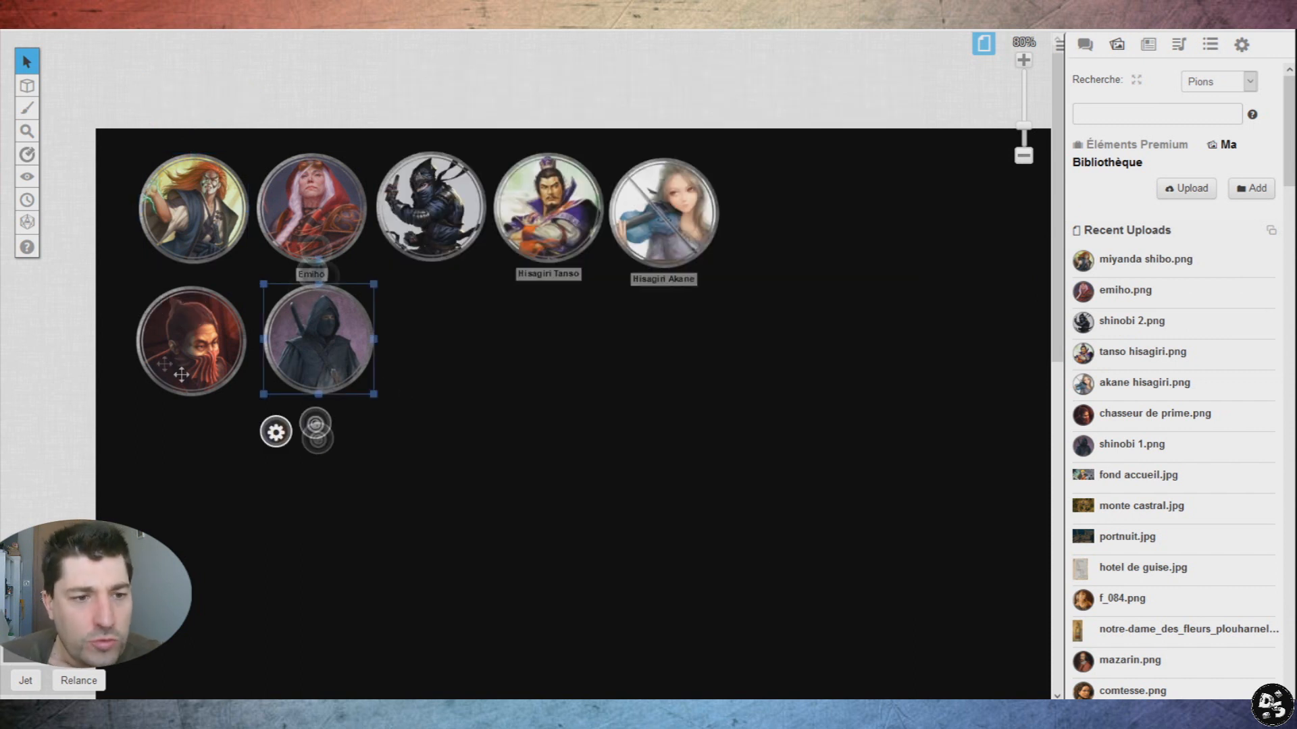
key("Tab")
key("Tab")
key("Tab")
key("Tab")
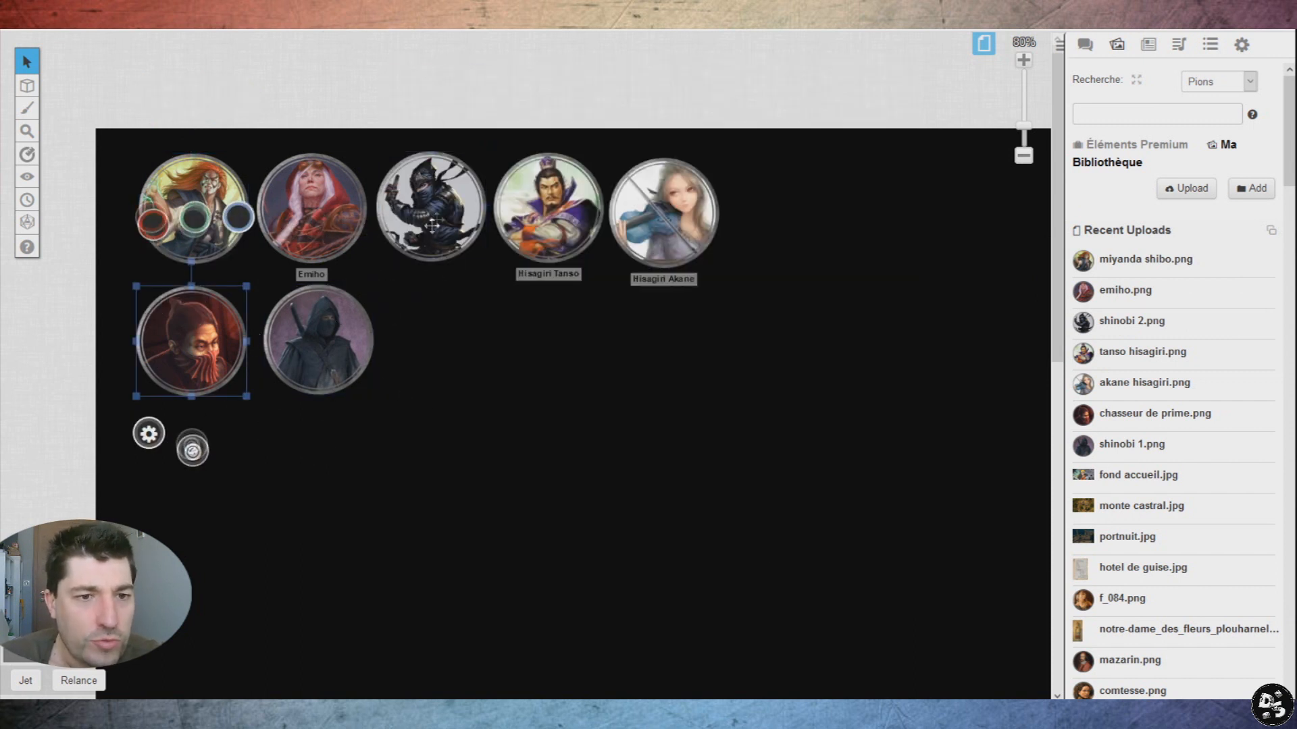
key("Tab")
key("Tab")
key("Tab")
key("Tab")
key("Tab")
key("Tab")
left_click(485, 351)
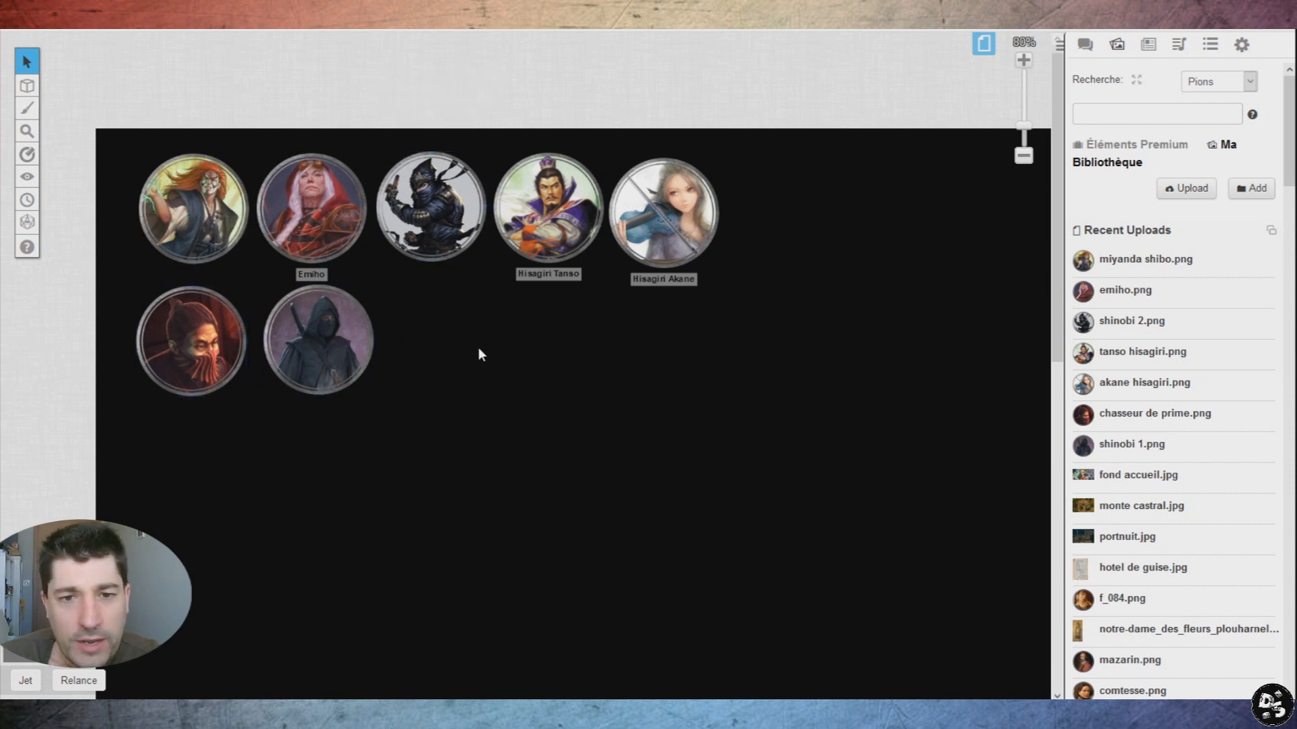
Step: Open the Mission 1 page and place the Japanese temple picture in its upper-left corner
left_click(983, 44)
left_click(457, 95)
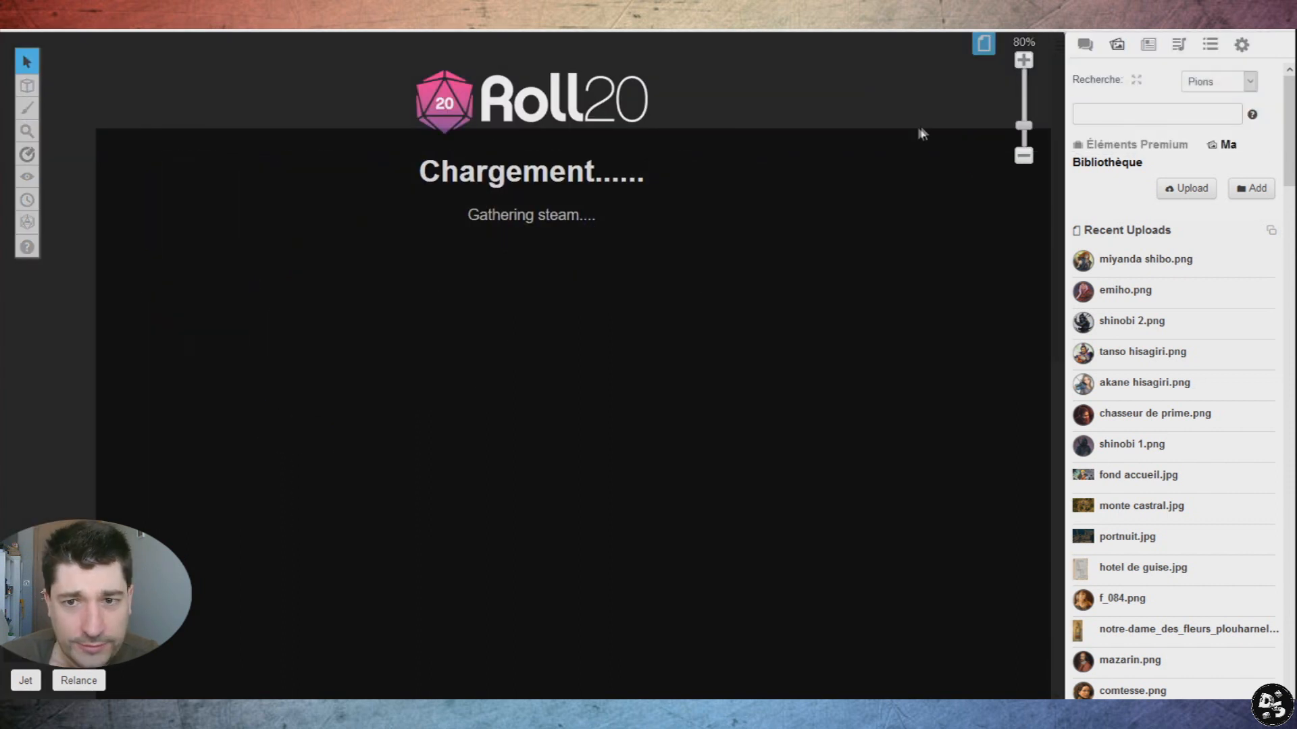
left_click(1023, 155)
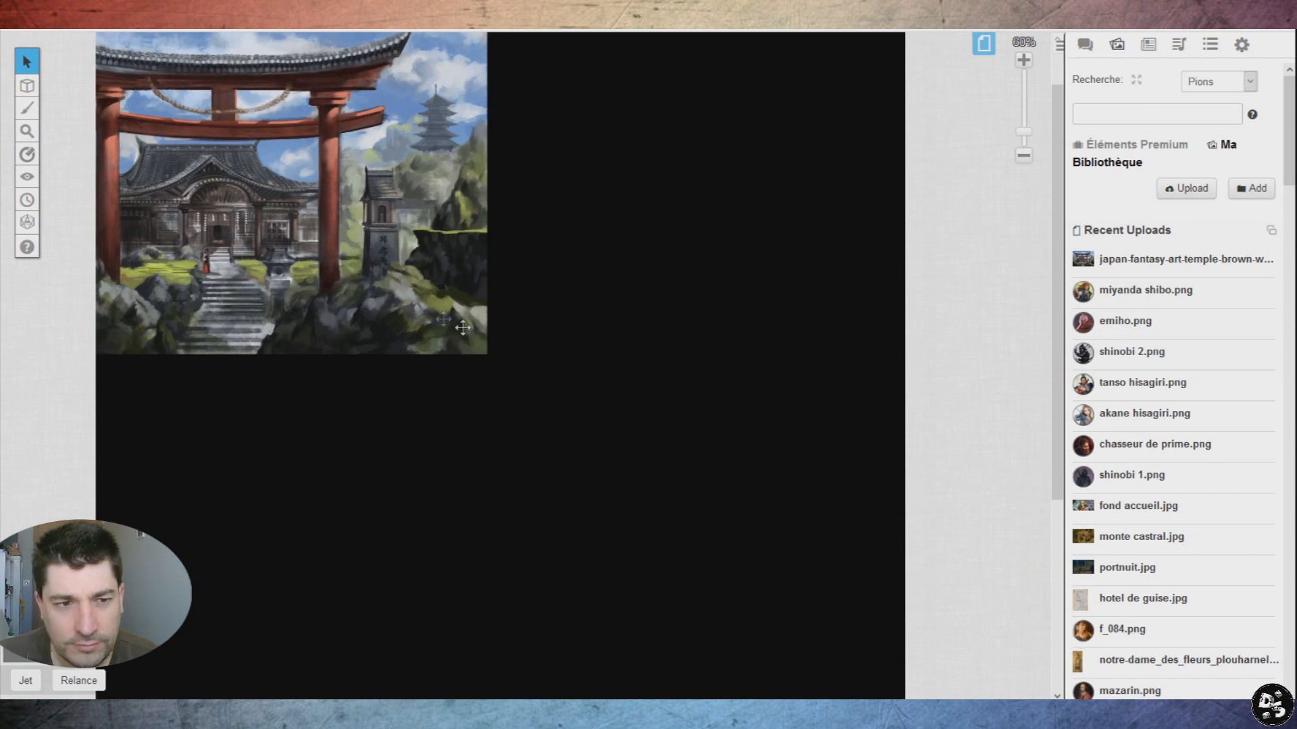
Step: Add the village 2 picture and the arene battlemap to the page below the temple picture
double_click(547, 372)
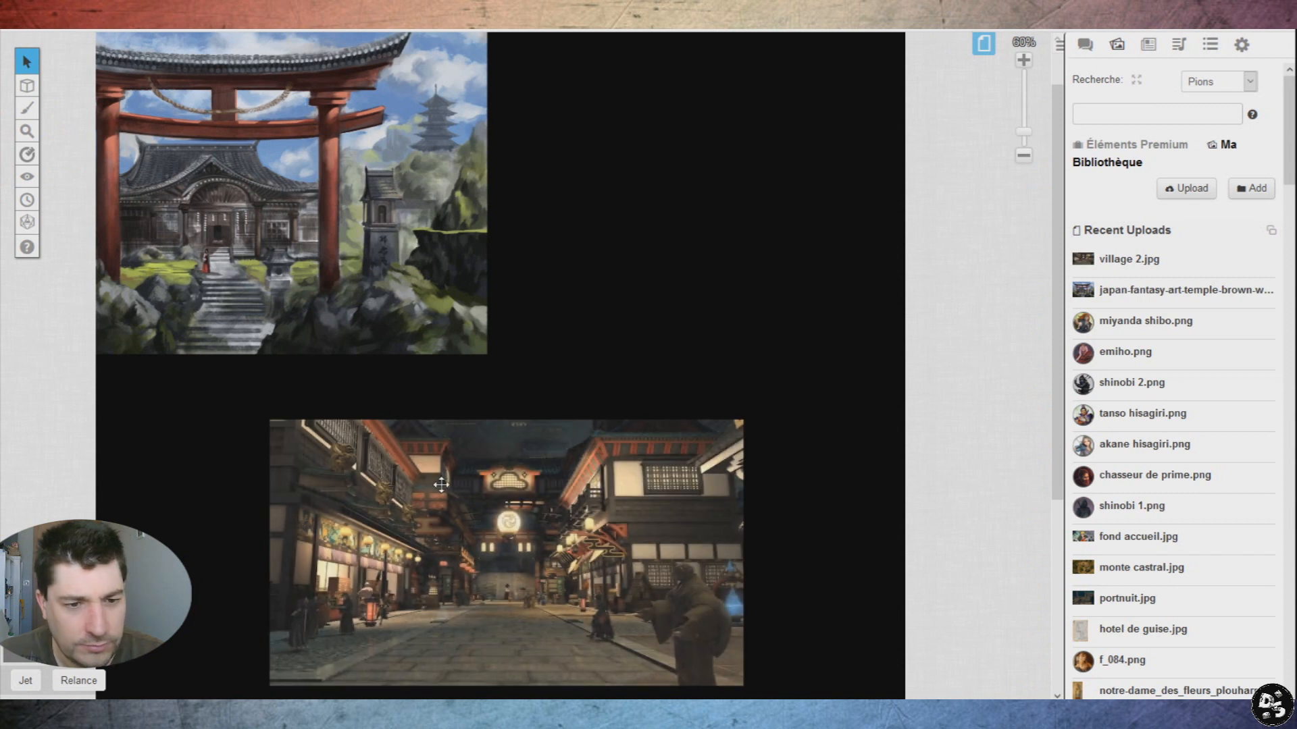
scroll(603, 521, "down", 3)
left_click(408, 300)
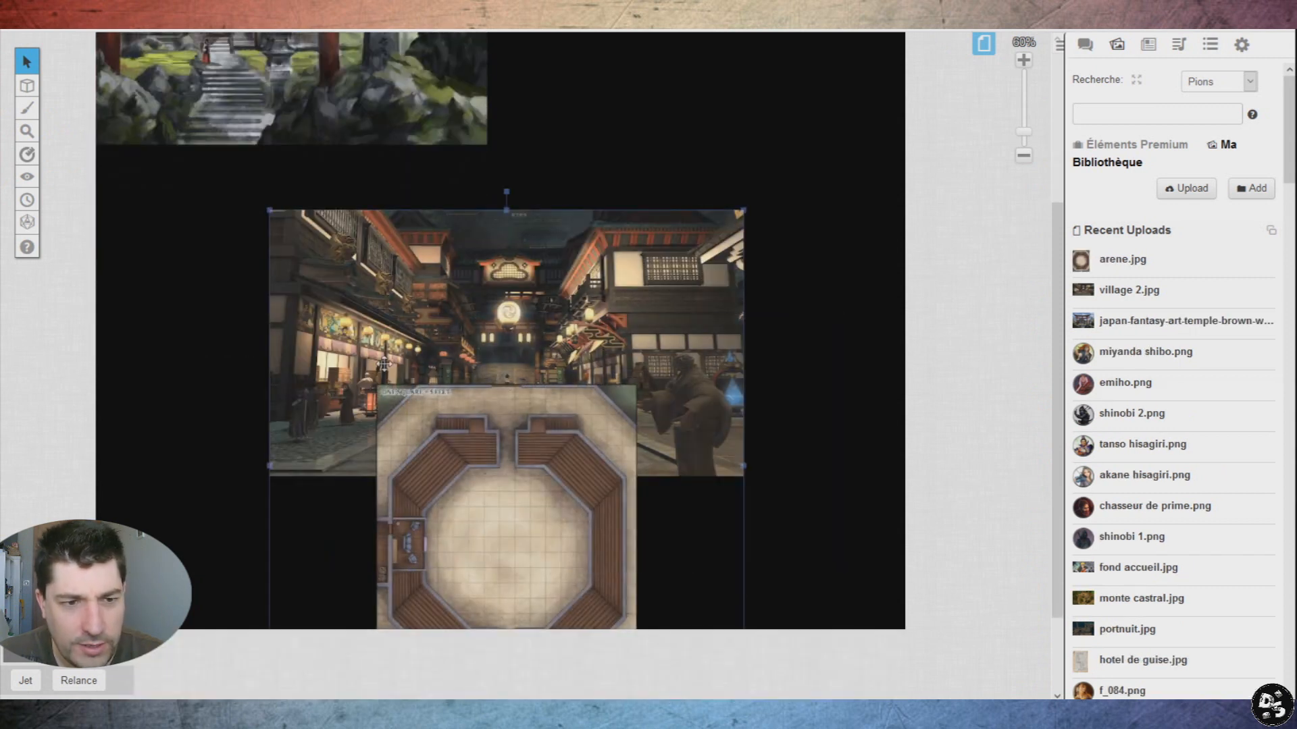
Step: Set the Mission 1 page's height to 48 units (3360 px) in its page settings
left_click(977, 48)
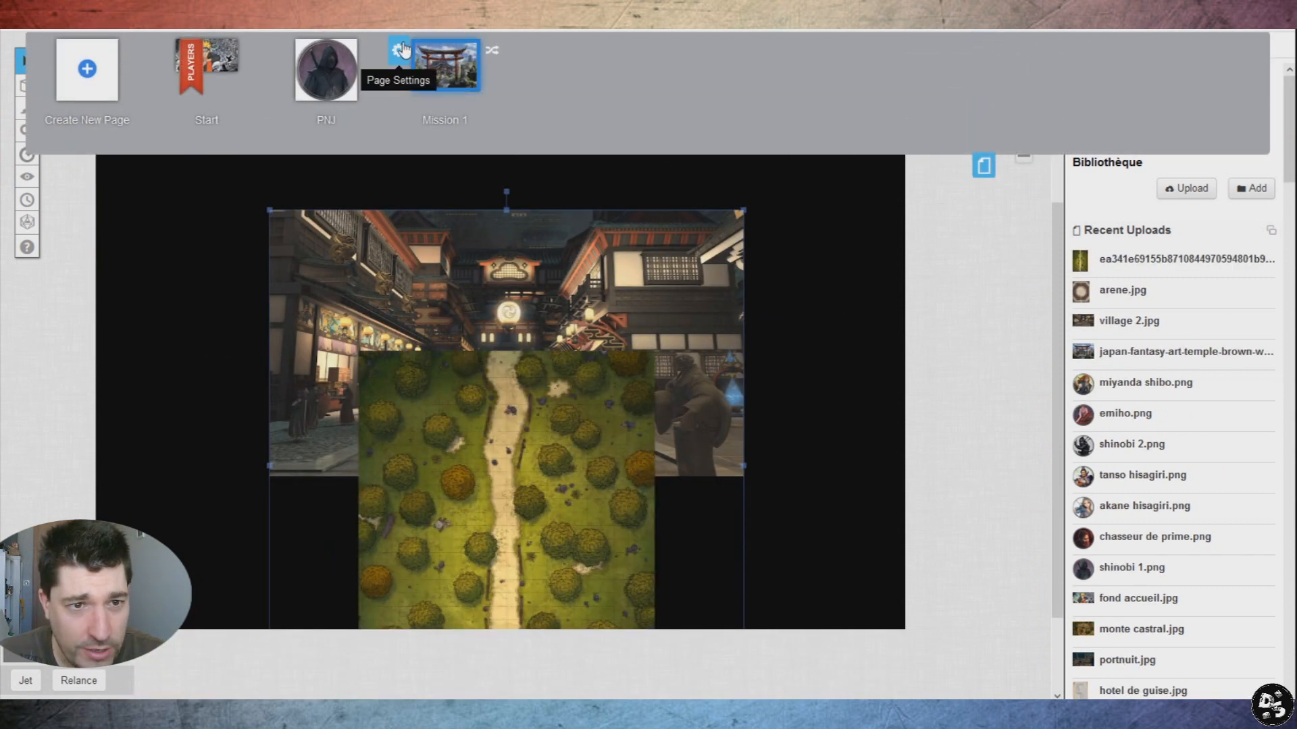
left_click(440, 53)
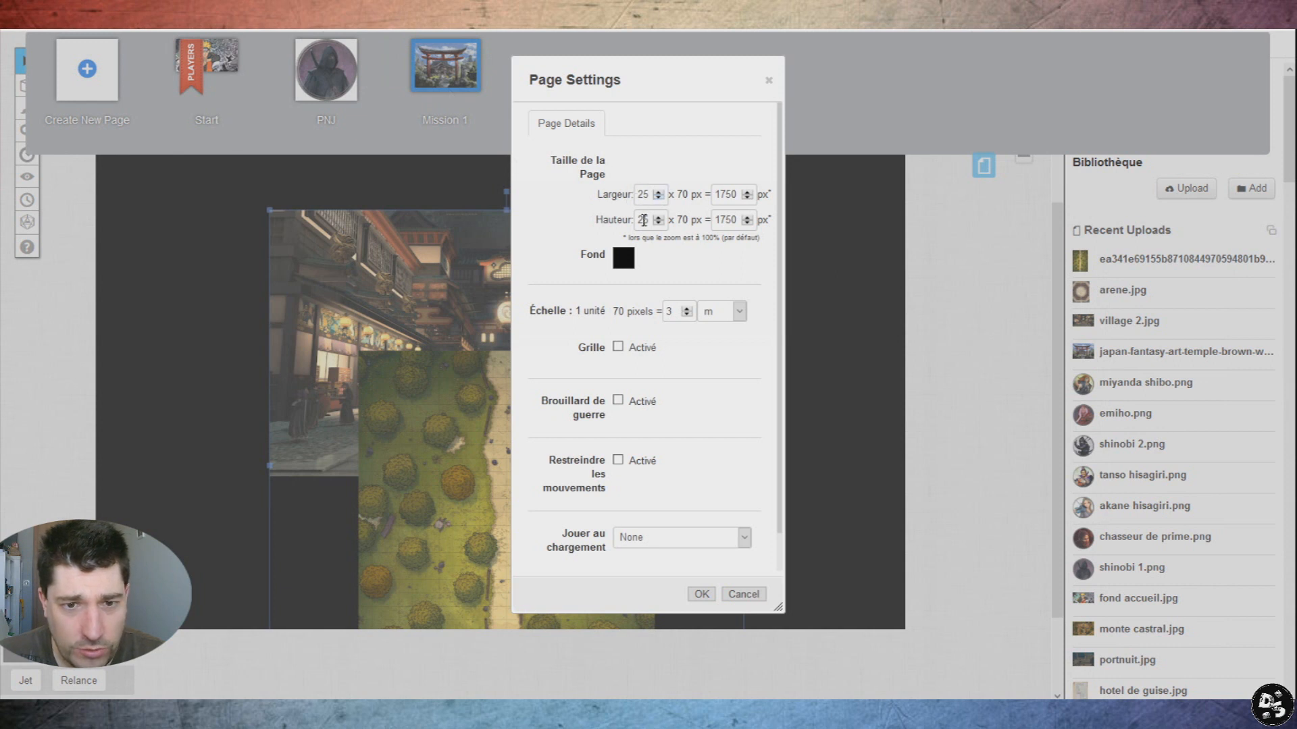
key("BackSpace")
key("BackSpace")
type("25")
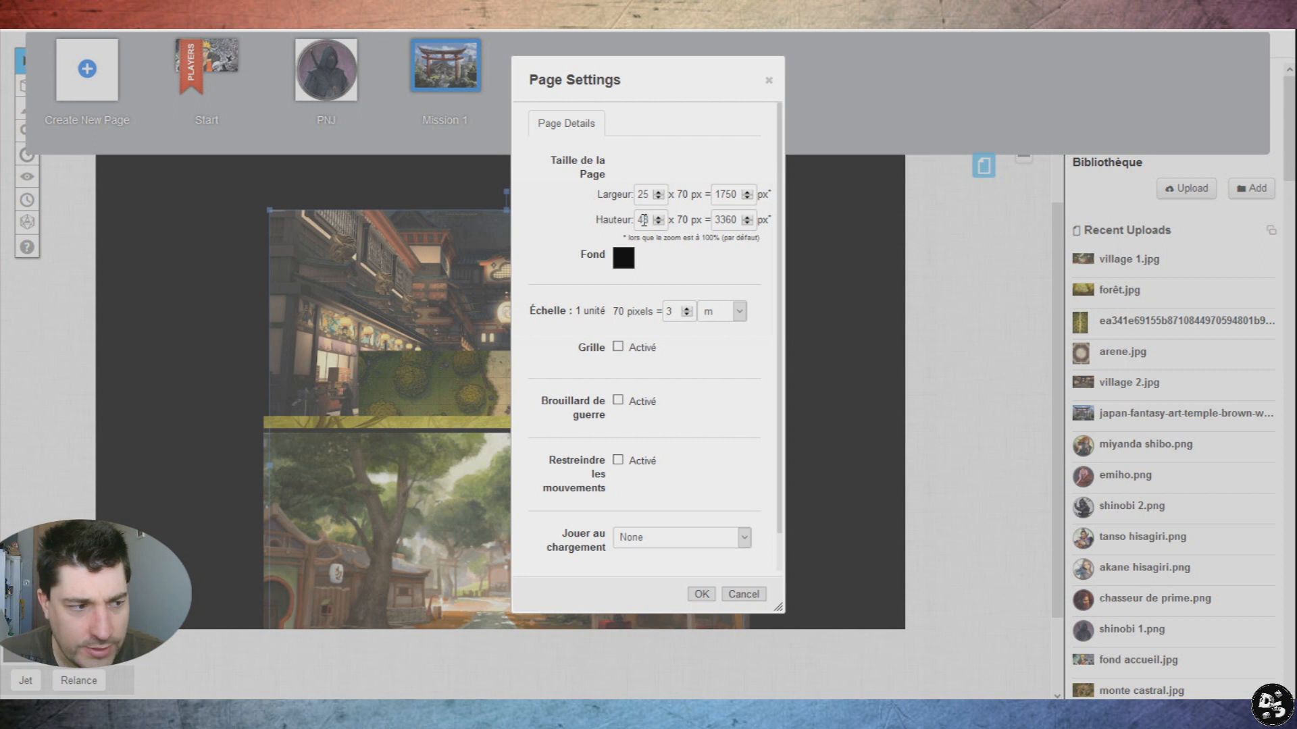
left_click(701, 595)
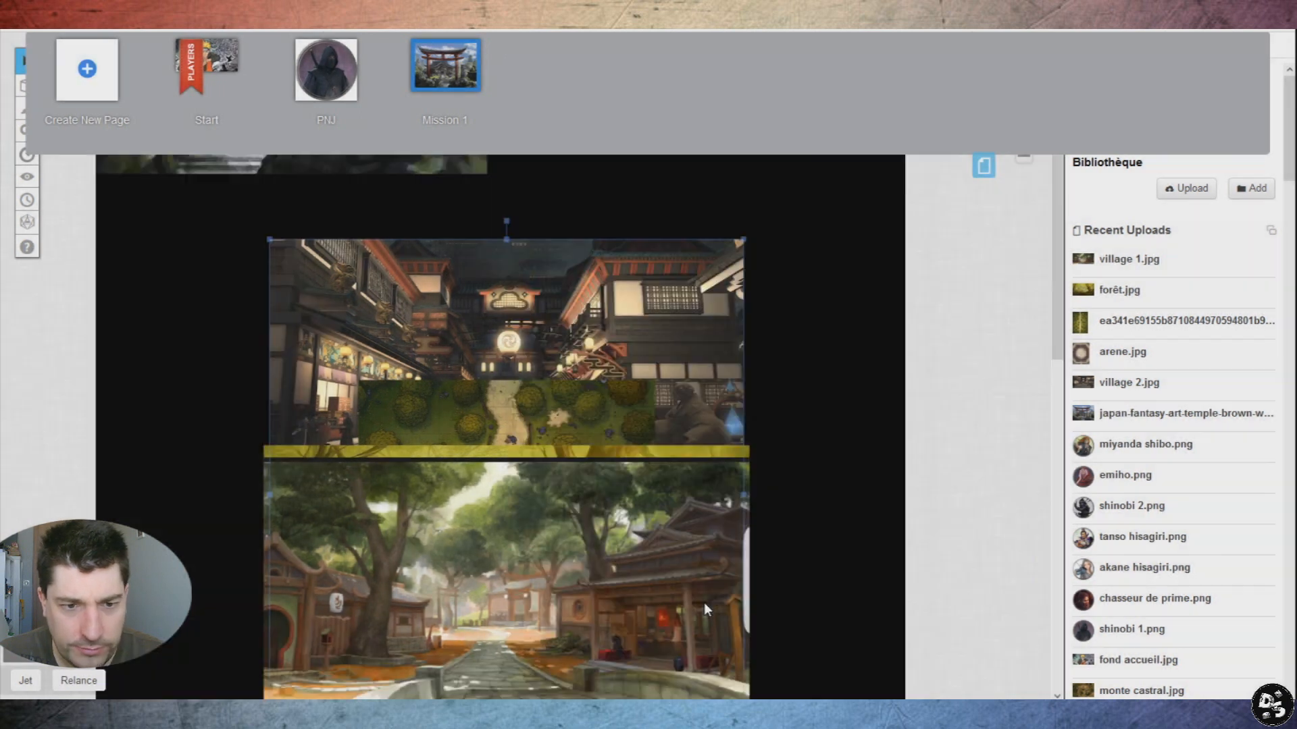
left_click(983, 166)
Step: Move the temple picture to the page's upper-right corner and scale it down
scroll(524, 254, "up", 4)
left_click(327, 303)
left_click_drag(327, 303, 740, 336)
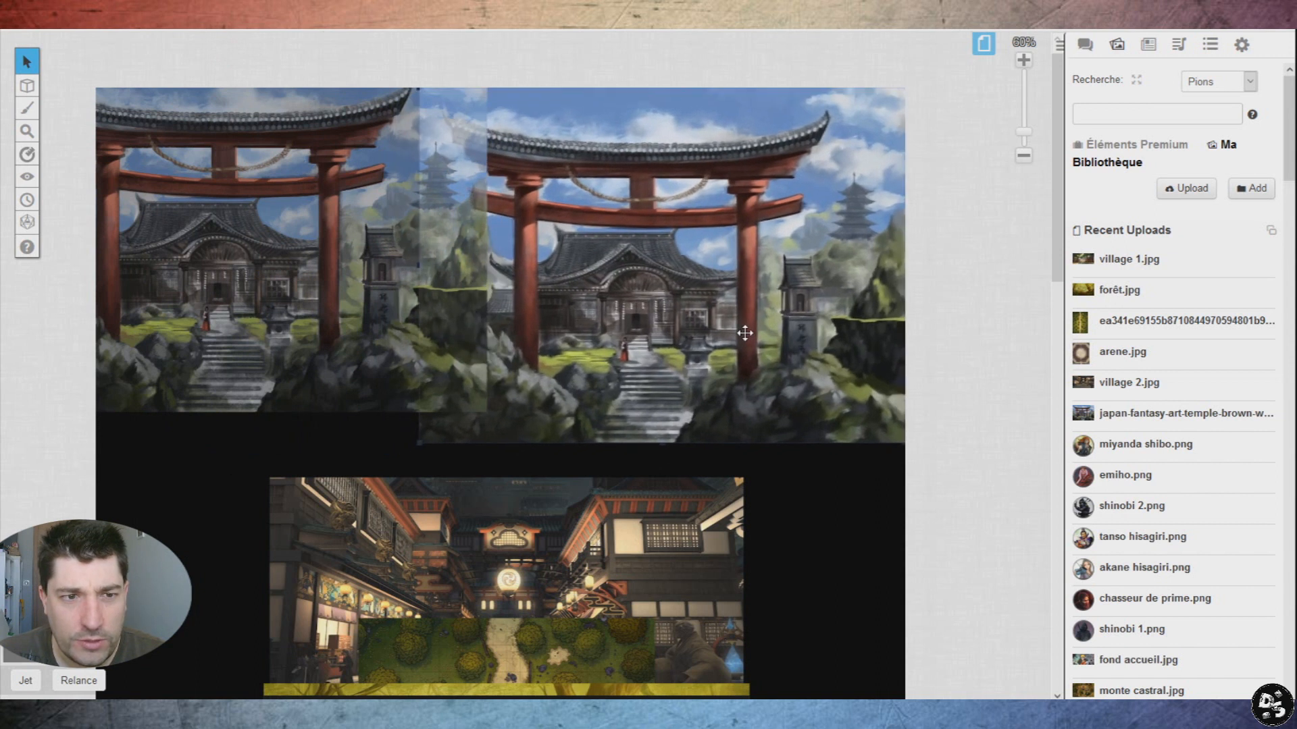
left_click_drag(422, 445, 540, 356)
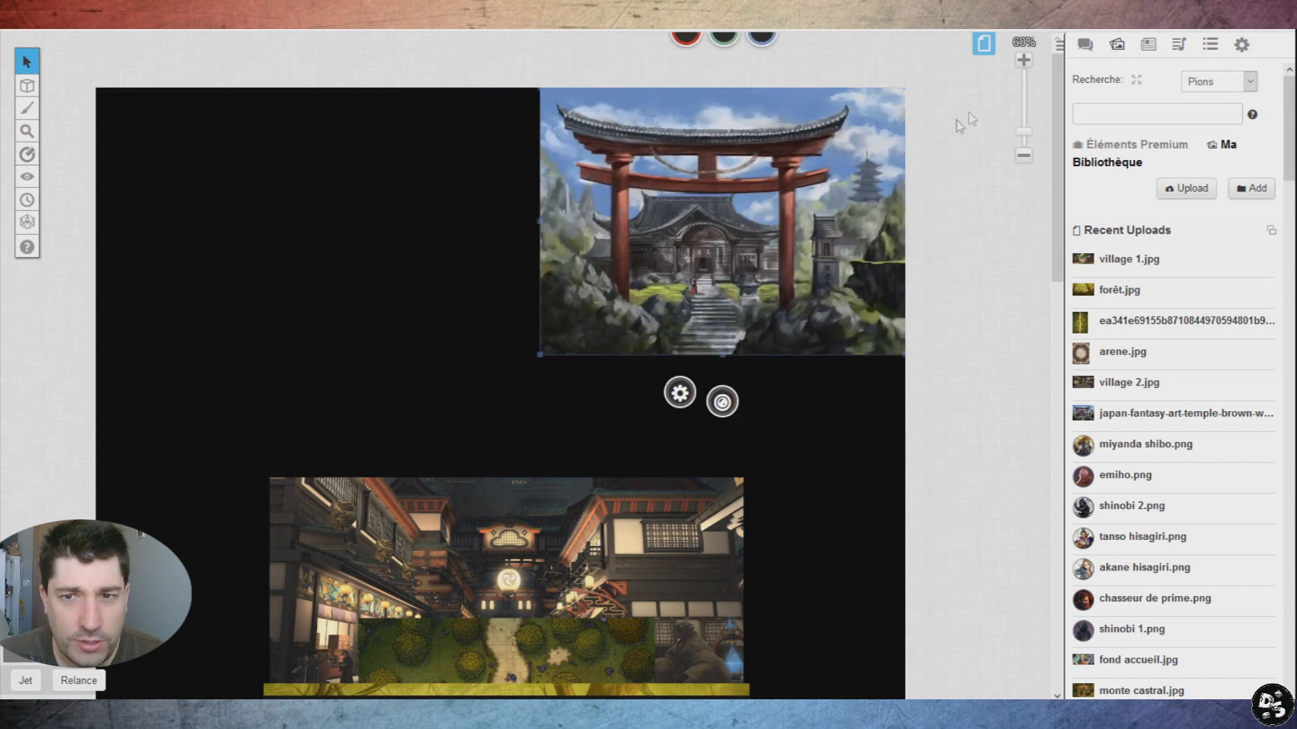
Step: Examine the scaled-down temple picture and the page layout at several zoom levels up to 100%
left_click(1024, 60)
left_click(1024, 60)
left_click(1024, 60)
scroll(405, 669, "up", 1)
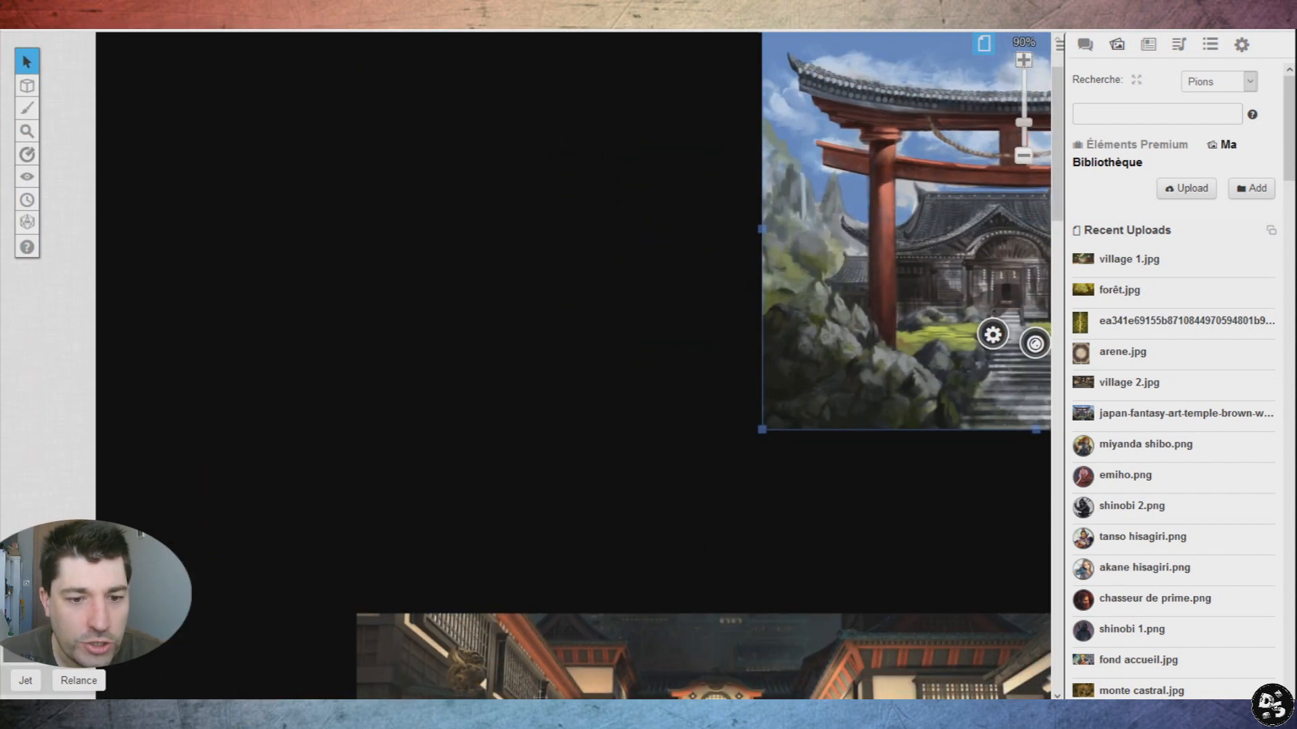
scroll(717, 615, "right", 4)
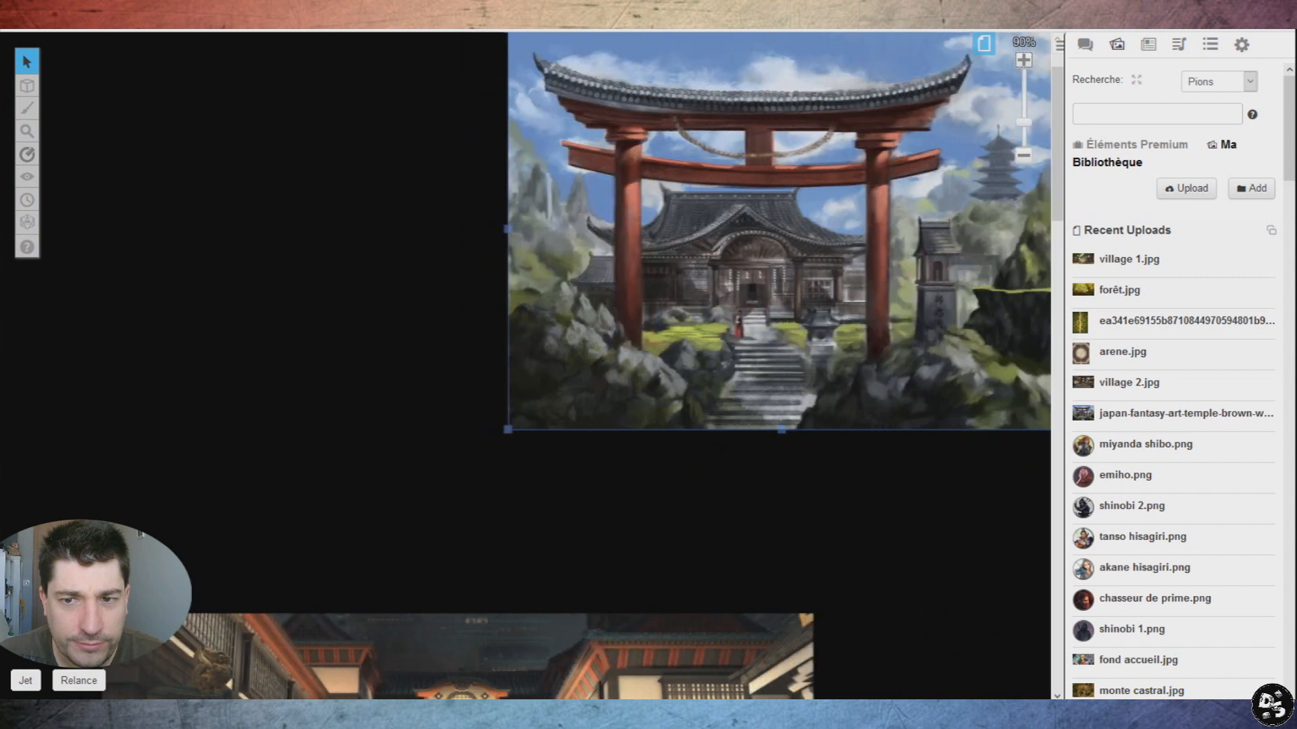
left_click(1024, 156)
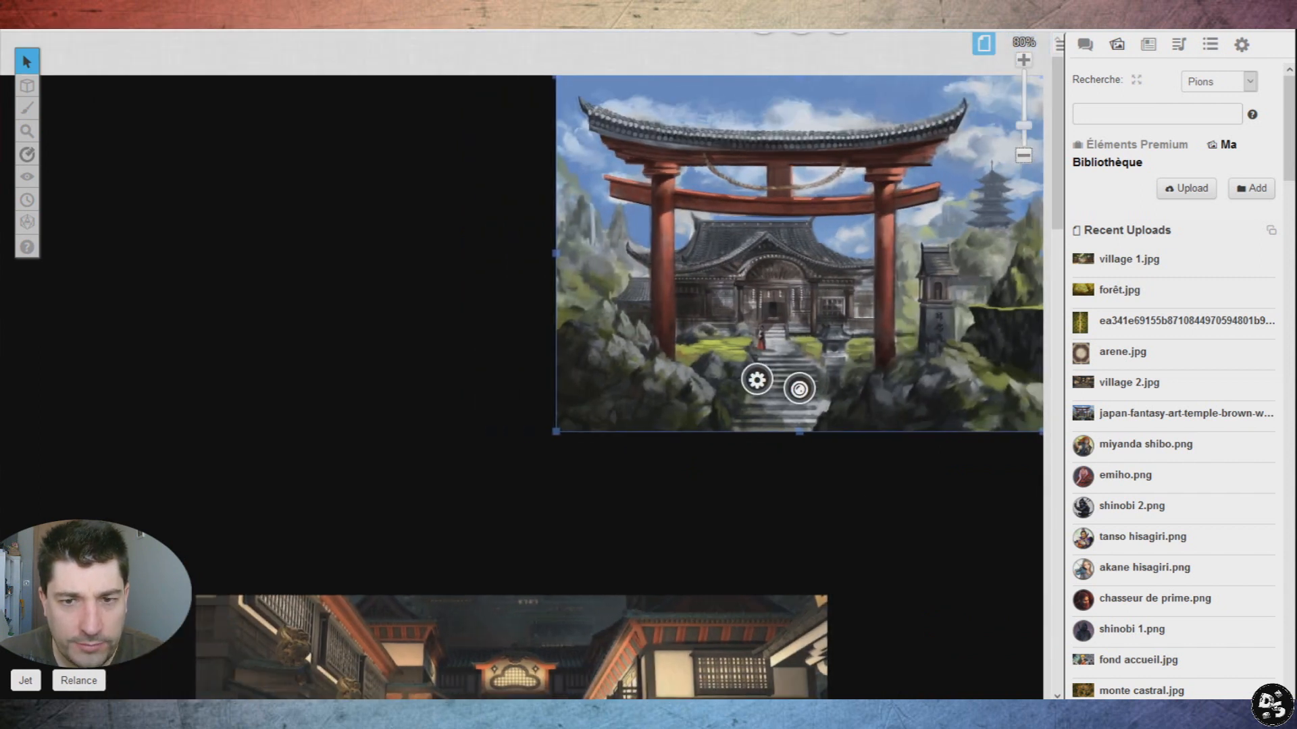
left_click(1023, 60)
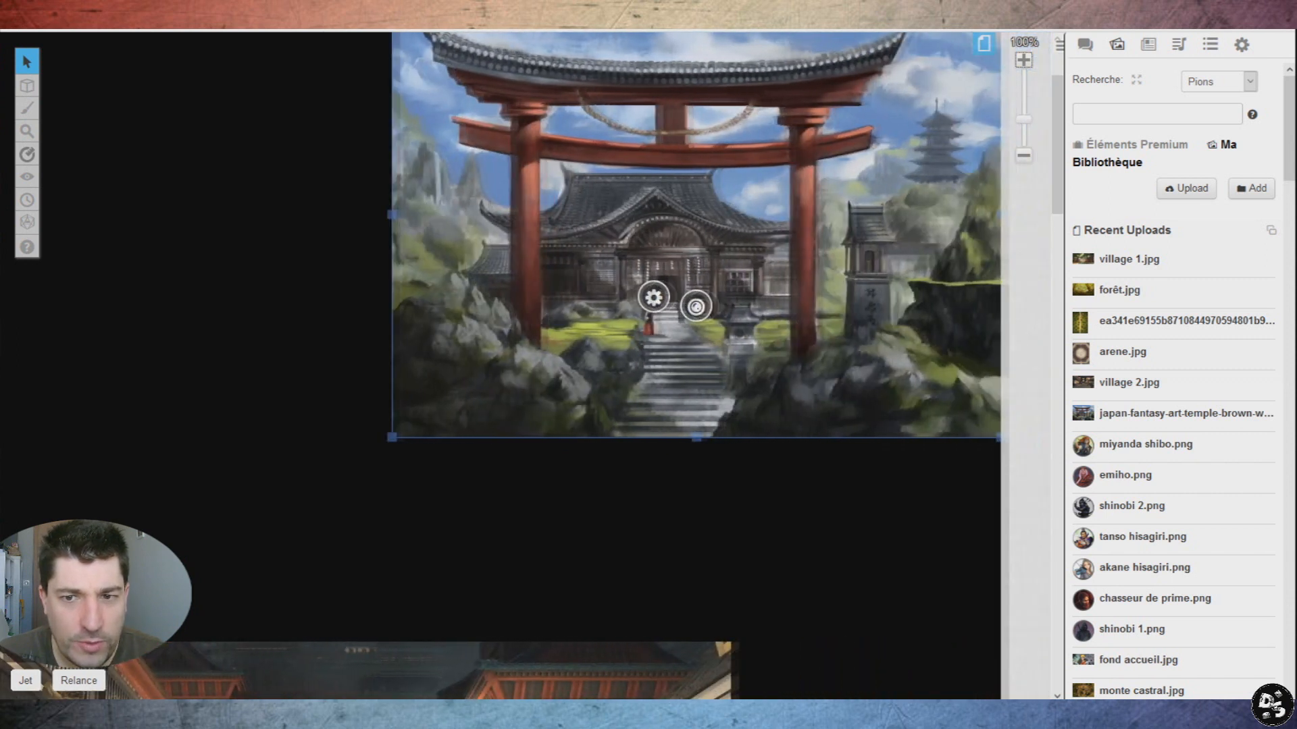
left_click(1023, 157)
scroll(546, 365, "right", 2)
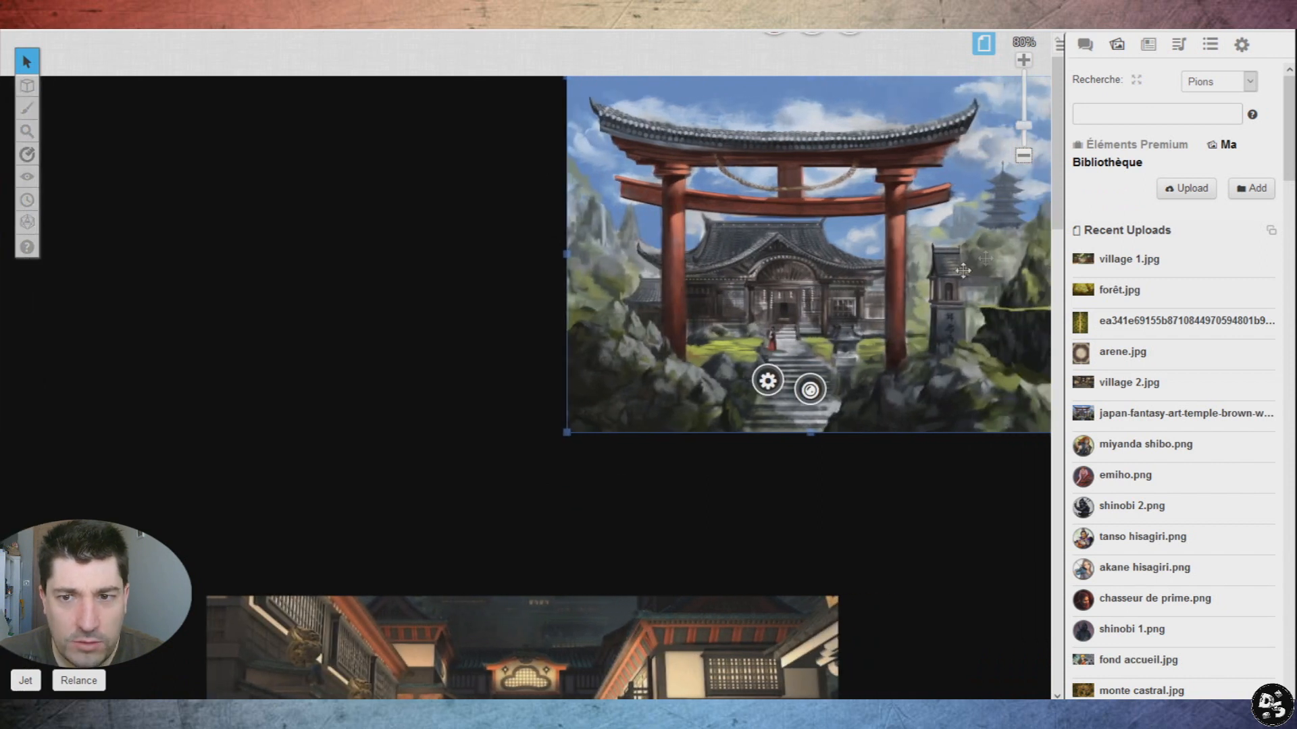
left_click(1023, 156)
scroll(642, 431, "left", 1)
scroll(642, 431, "down", 2)
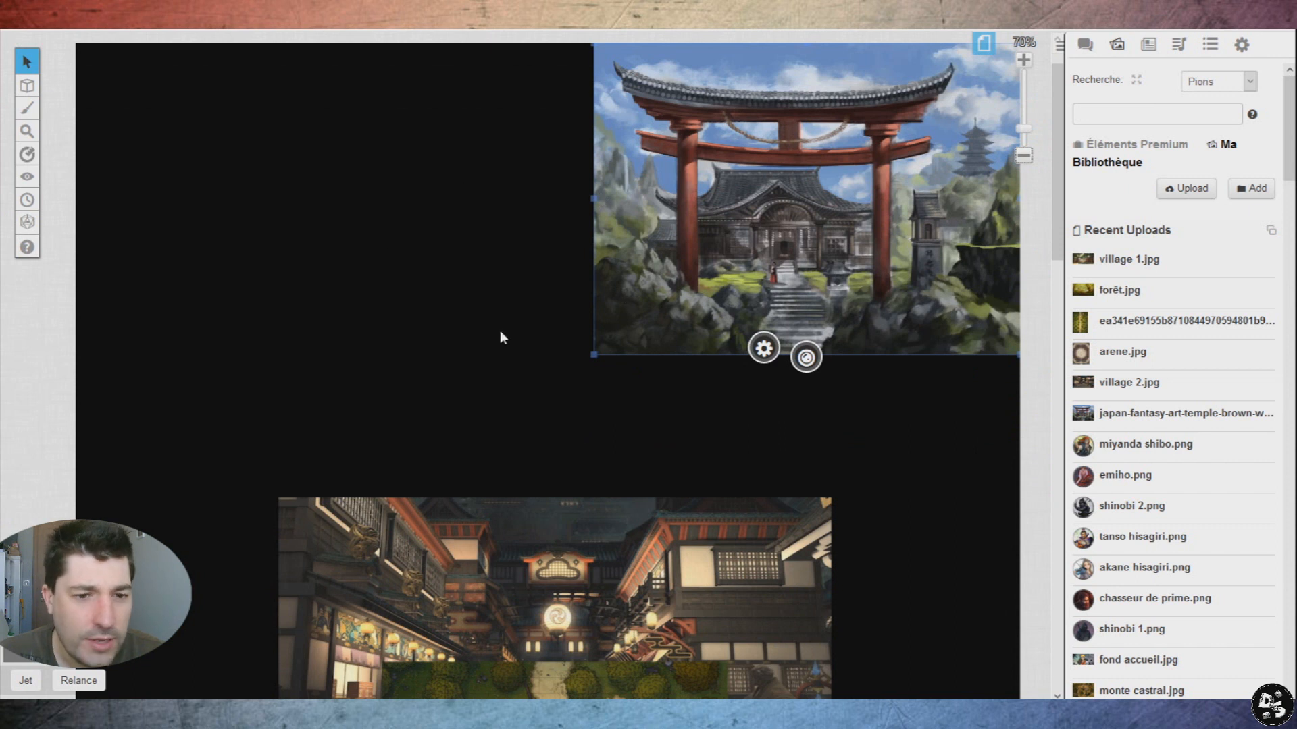
scroll(499, 337, "down", 1)
scroll(500, 338, "up", 2)
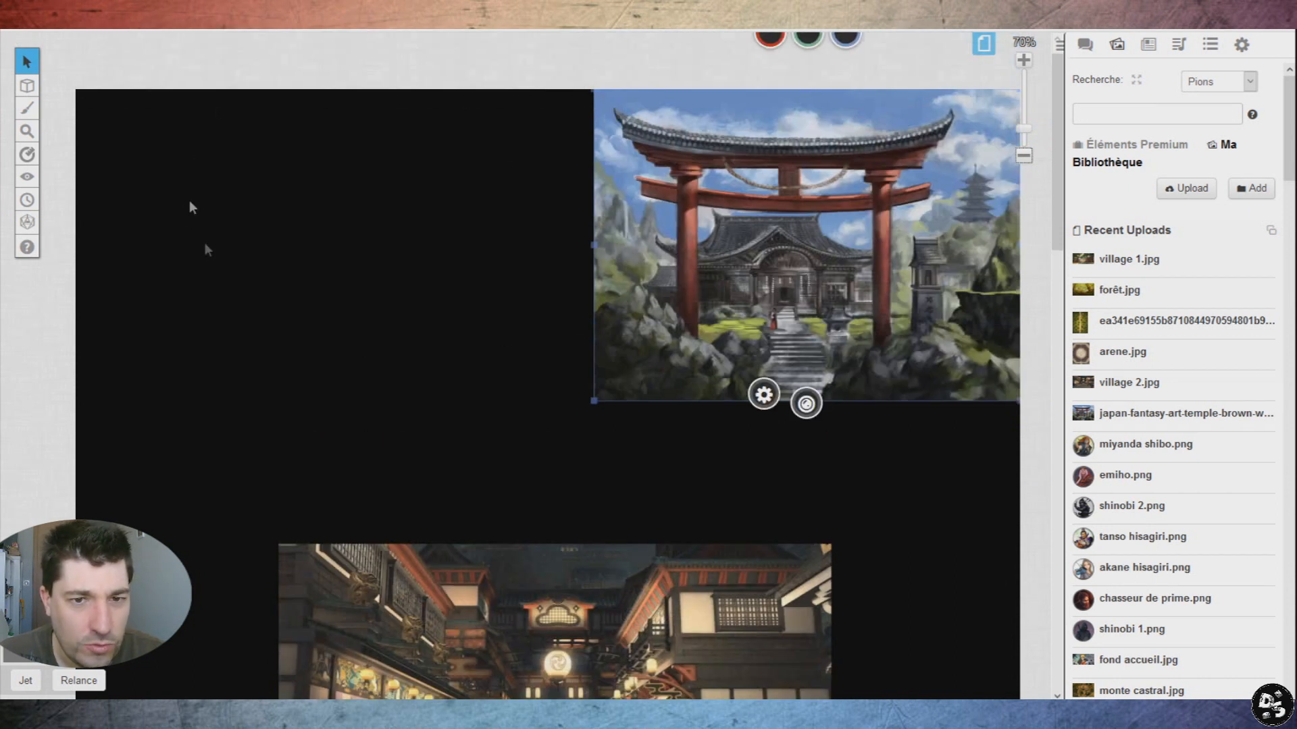
scroll(481, 278, "down", 1)
scroll(493, 270, "down", 1)
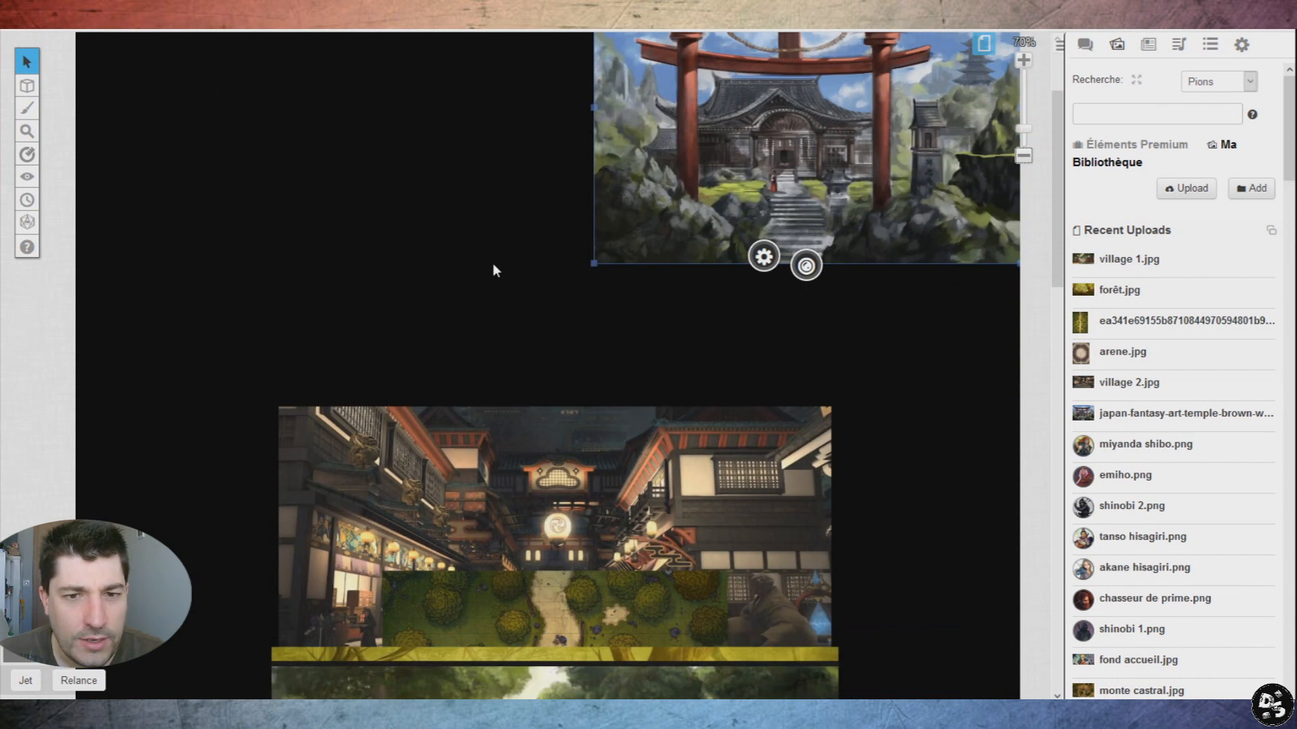
Step: Move the temple picture to the map layer (Couche de la Carte)
scroll(493, 270, "up", 1)
right_click(753, 89)
mouse_move(777, 259)
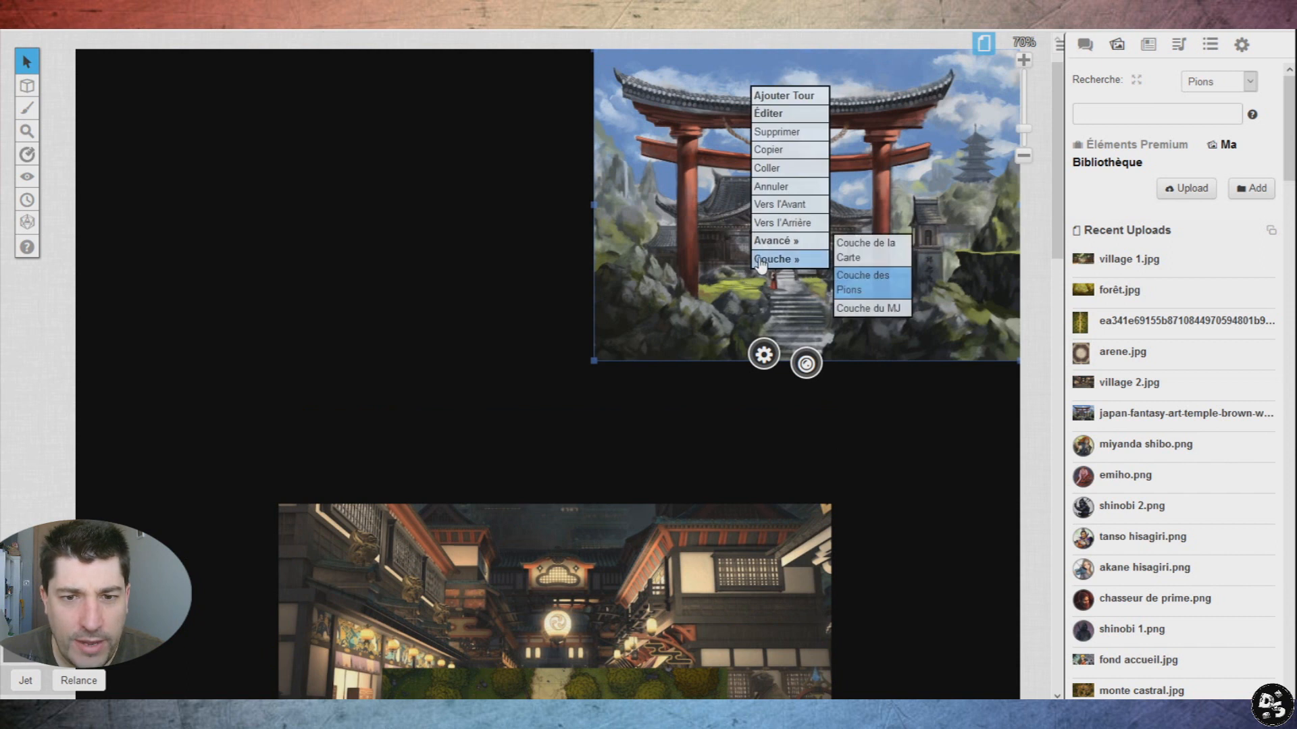
left_click(878, 254)
Step: Pull the village 2 and village 1 pictures away from the stack to uncover the forest picture
scroll(358, 311, "down", 2)
left_click(492, 426)
scroll(365, 311, "down", 1)
left_click_drag(539, 429, 468, 323)
scroll(506, 320, "down", 2)
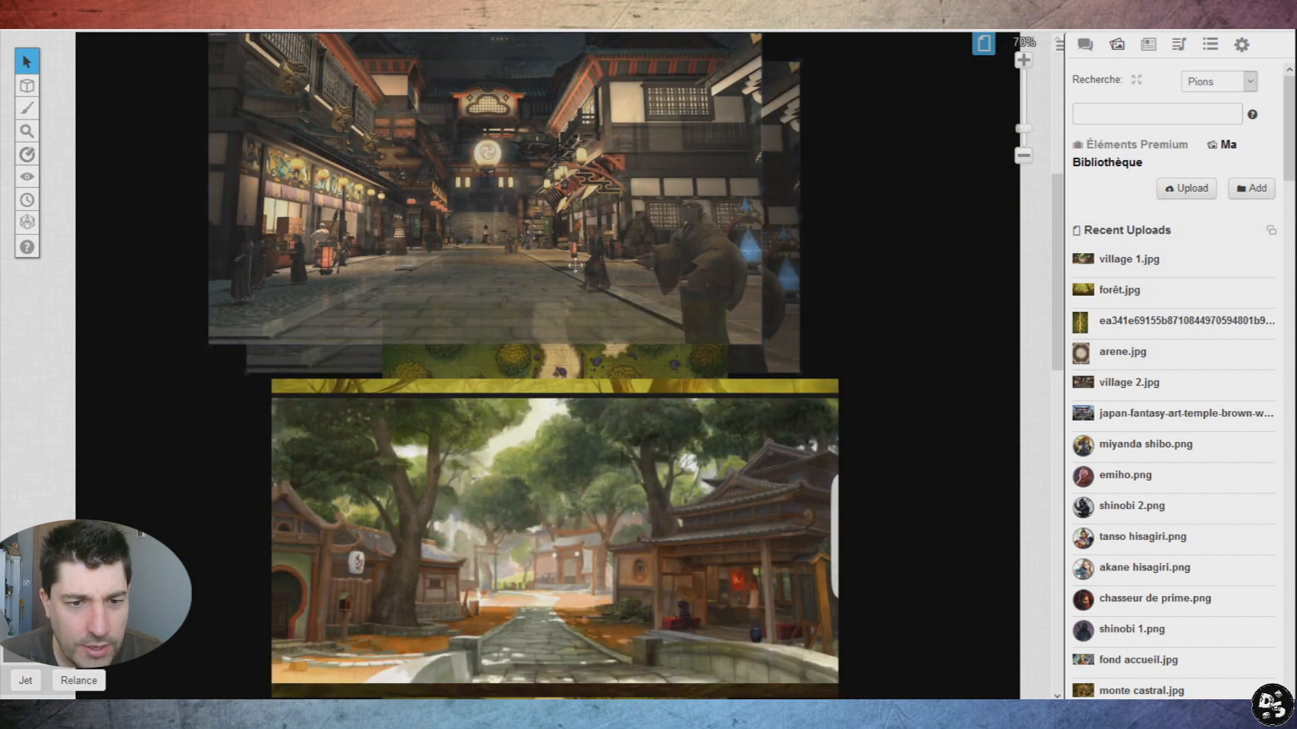
left_click_drag(497, 226, 718, 647)
left_click_drag(462, 481, 646, 362)
Step: Move the forest picture to the page's left edge and scale it down
scroll(646, 361, "up", 2)
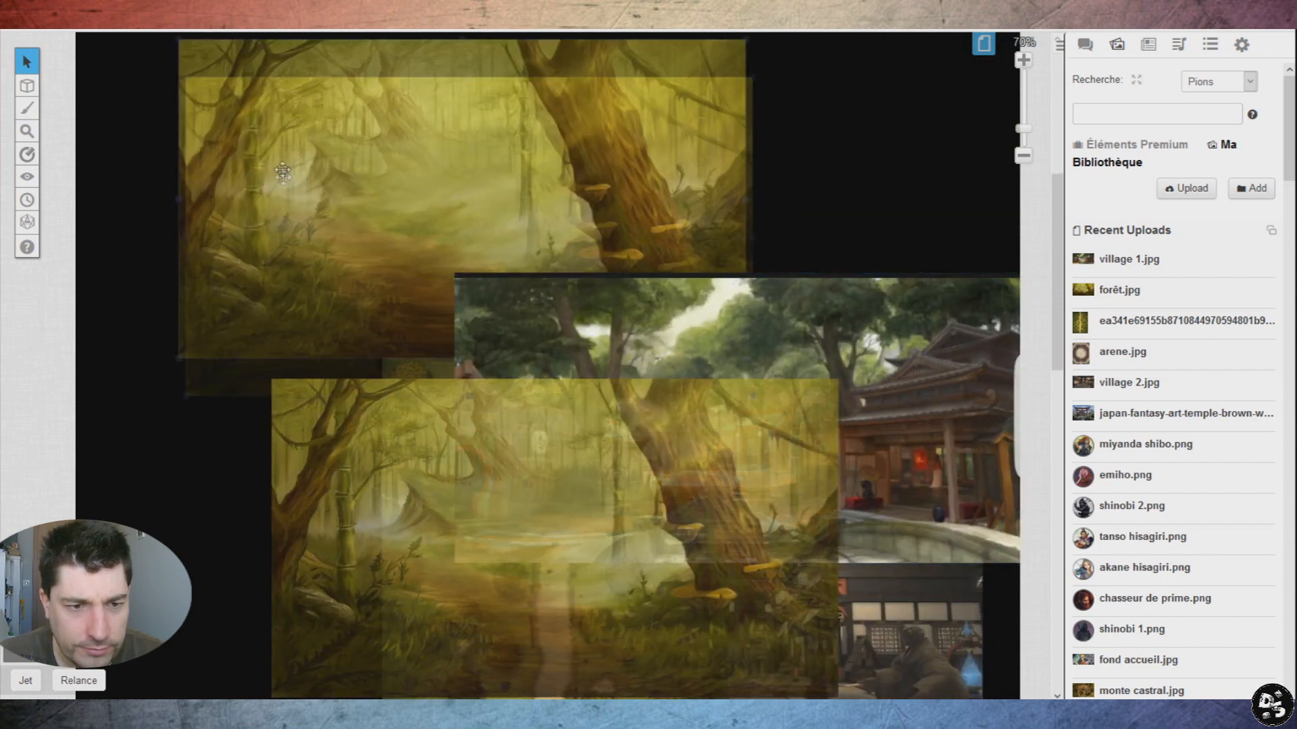
left_click_drag(298, 282, 180, 251)
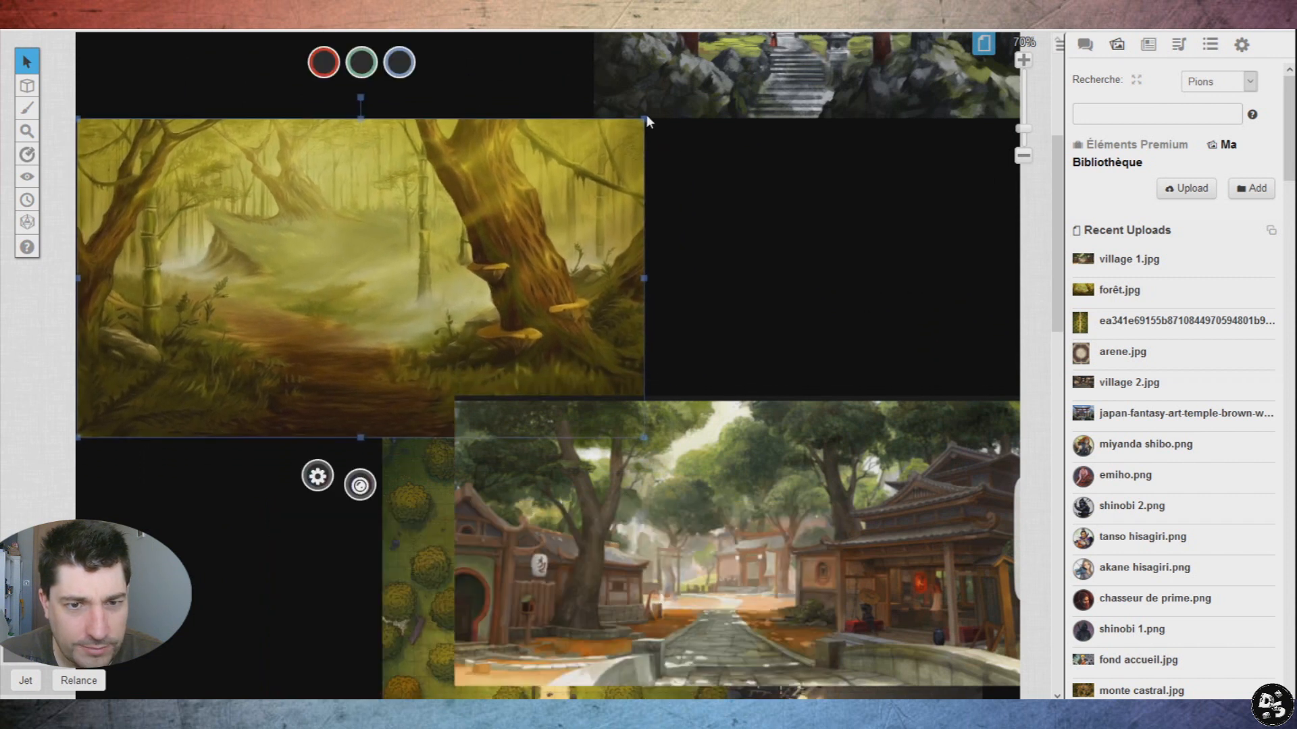
left_click_drag(644, 118, 488, 161)
Step: Move the village 1 picture further down and bring the forest path battlemap up beneath the temple picture
scroll(718, 364, "down", 3)
left_click_drag(718, 365, 452, 702)
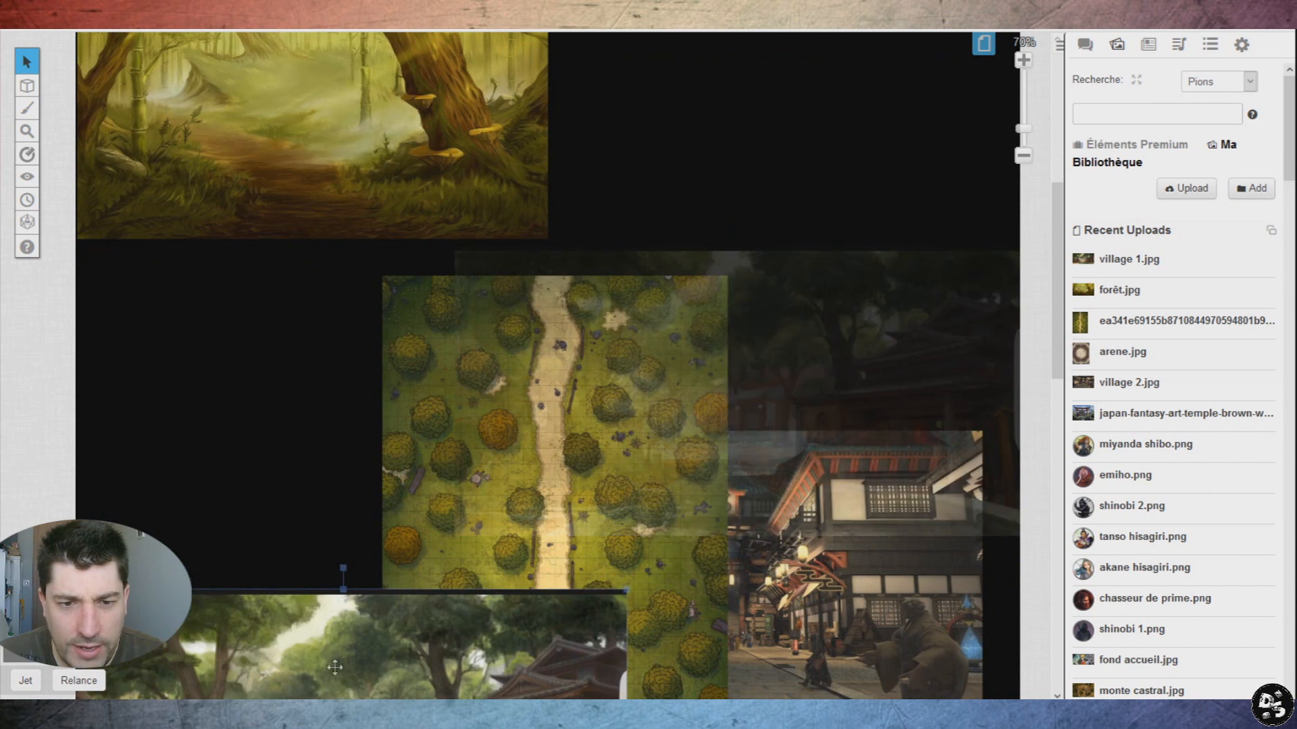
left_click_drag(631, 499, 806, 294)
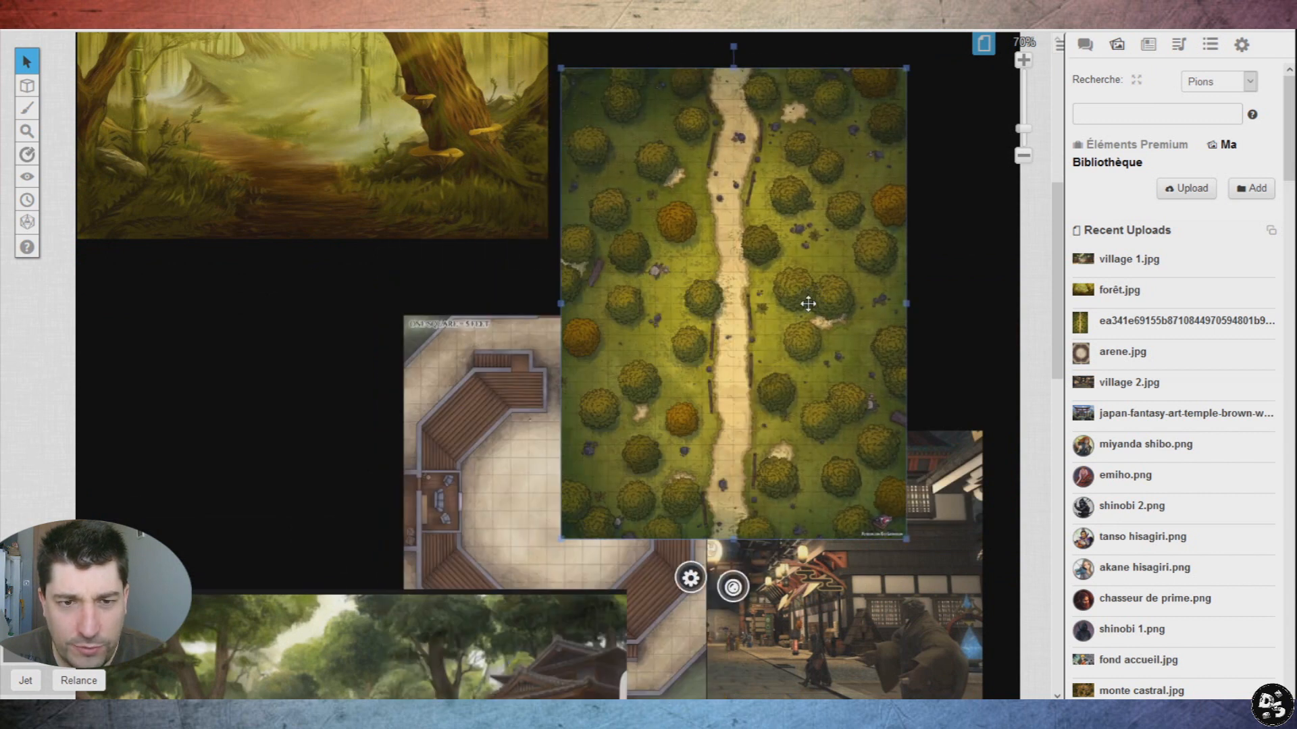
scroll(808, 304, "up", 2)
left_click_drag(774, 433, 883, 345)
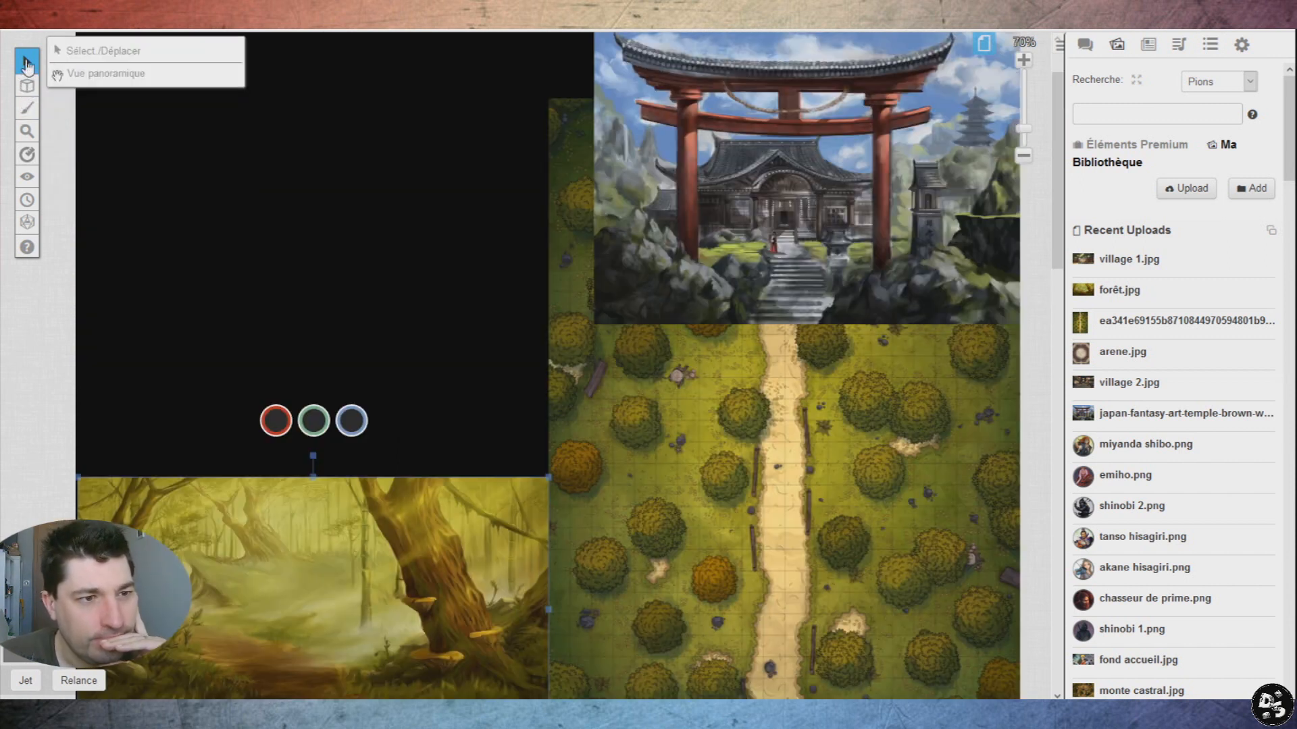
Step: Switch to the Carte & Background layer and fit the forest path battlemap to the temple picture's width directly below it
left_click(68, 78)
left_click_drag(649, 417, 711, 428)
scroll(421, 380, "down", 2)
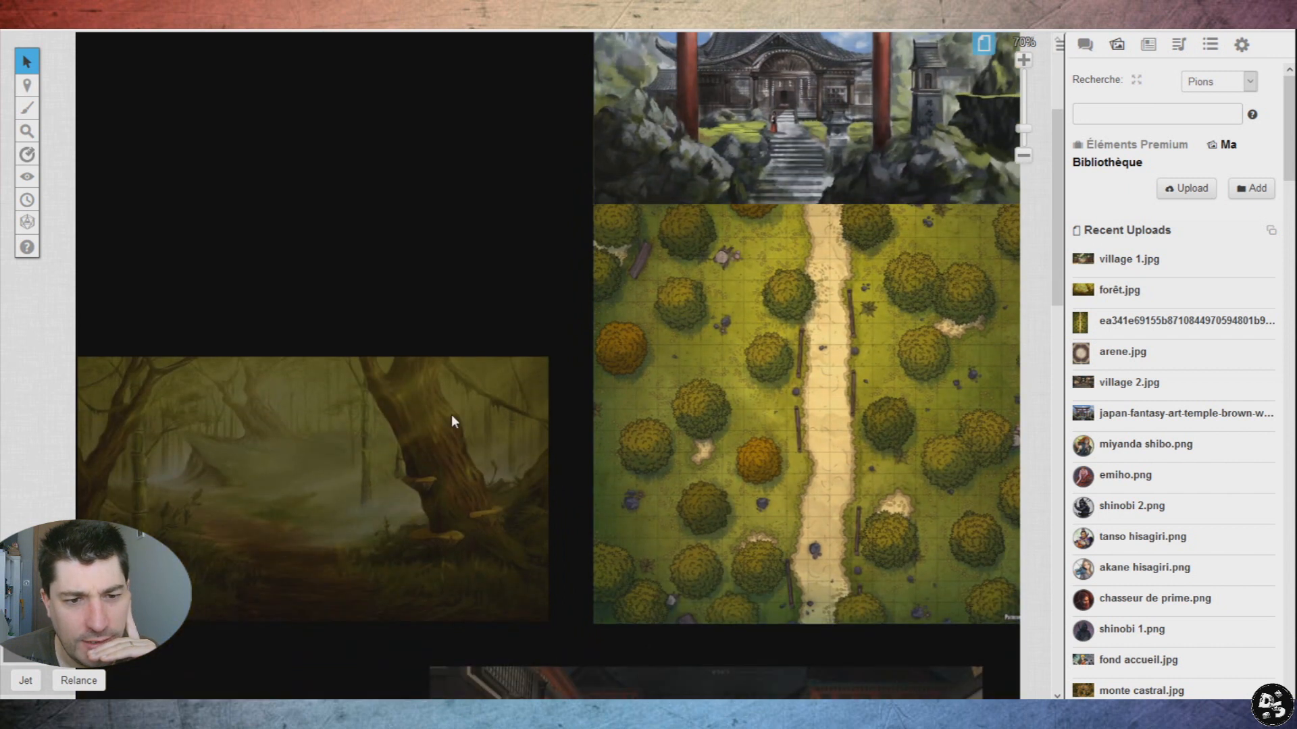
Step: Return to the objects and tokens layer and enlarge the forest picture until it meets the battlemap's left edge
mouse_move(27, 85)
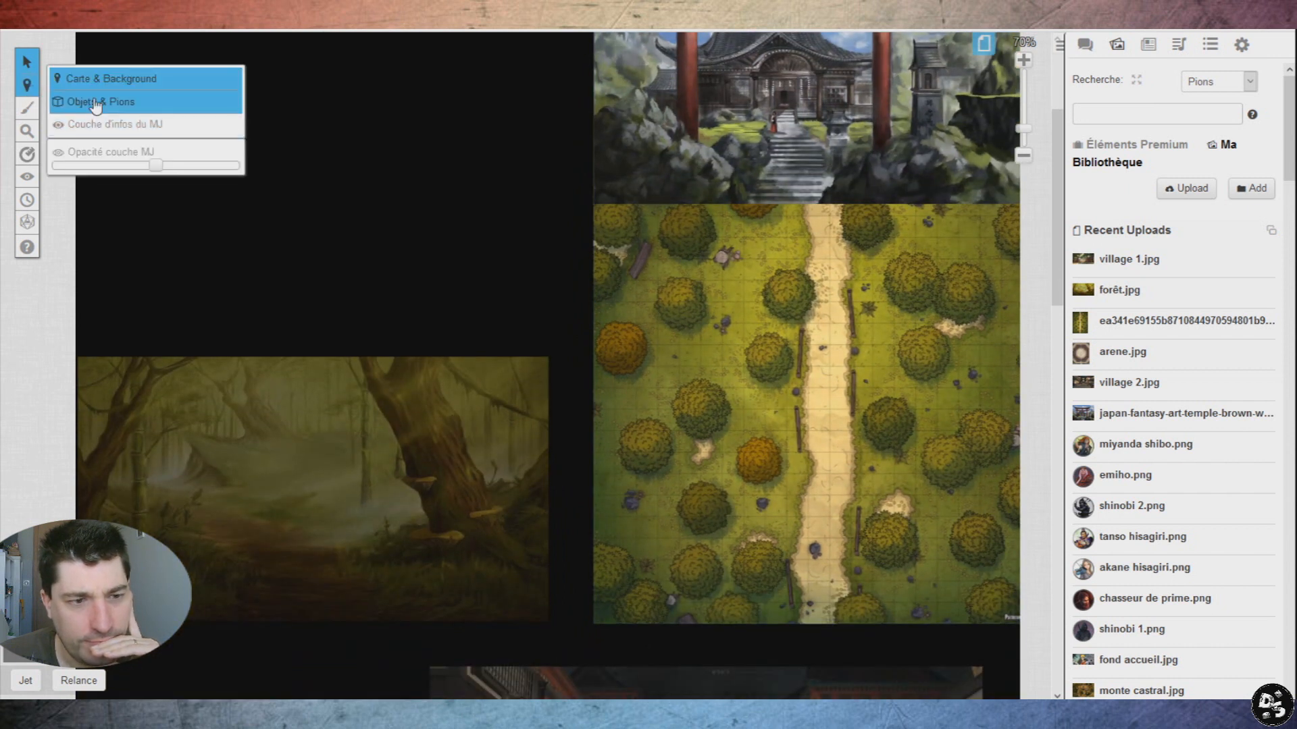
left_click(101, 101)
left_click(546, 362)
left_click_drag(549, 358, 593, 331)
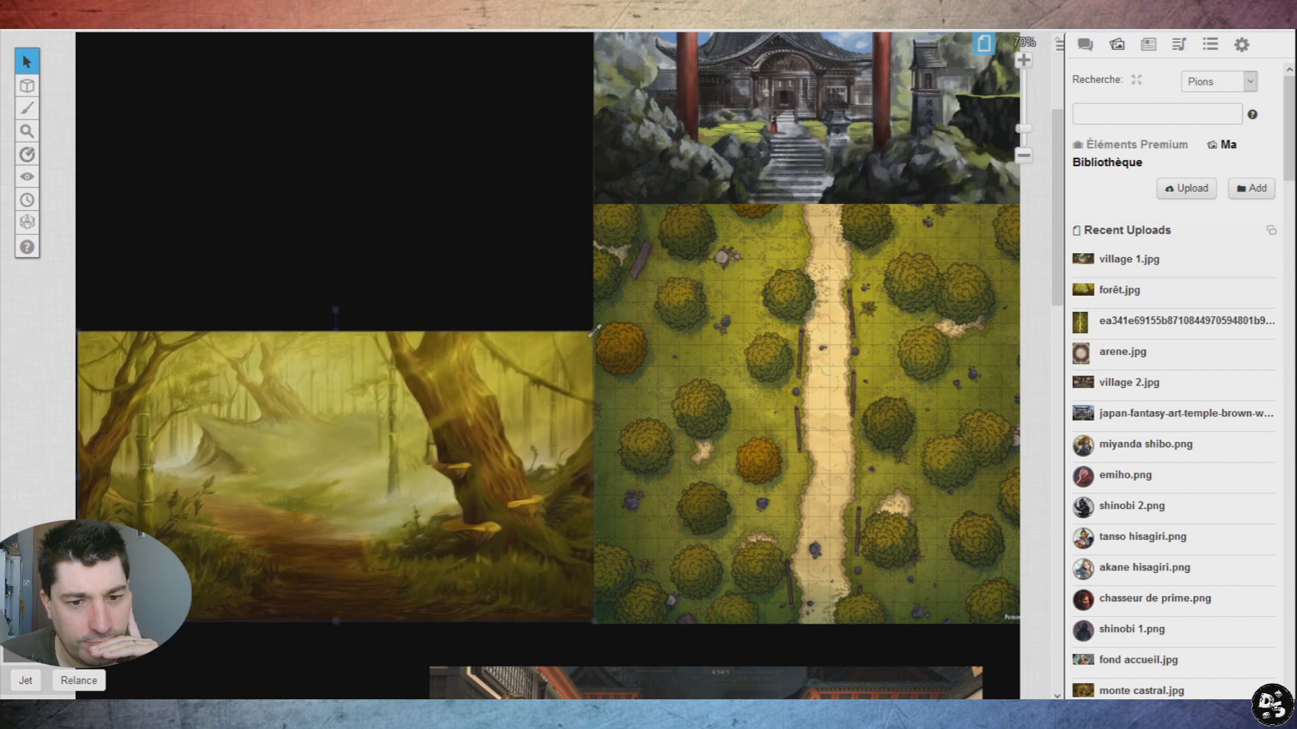
left_click(559, 397)
left_click(453, 303)
Step: Move the enlarged forest picture to the map layer
left_click(468, 436)
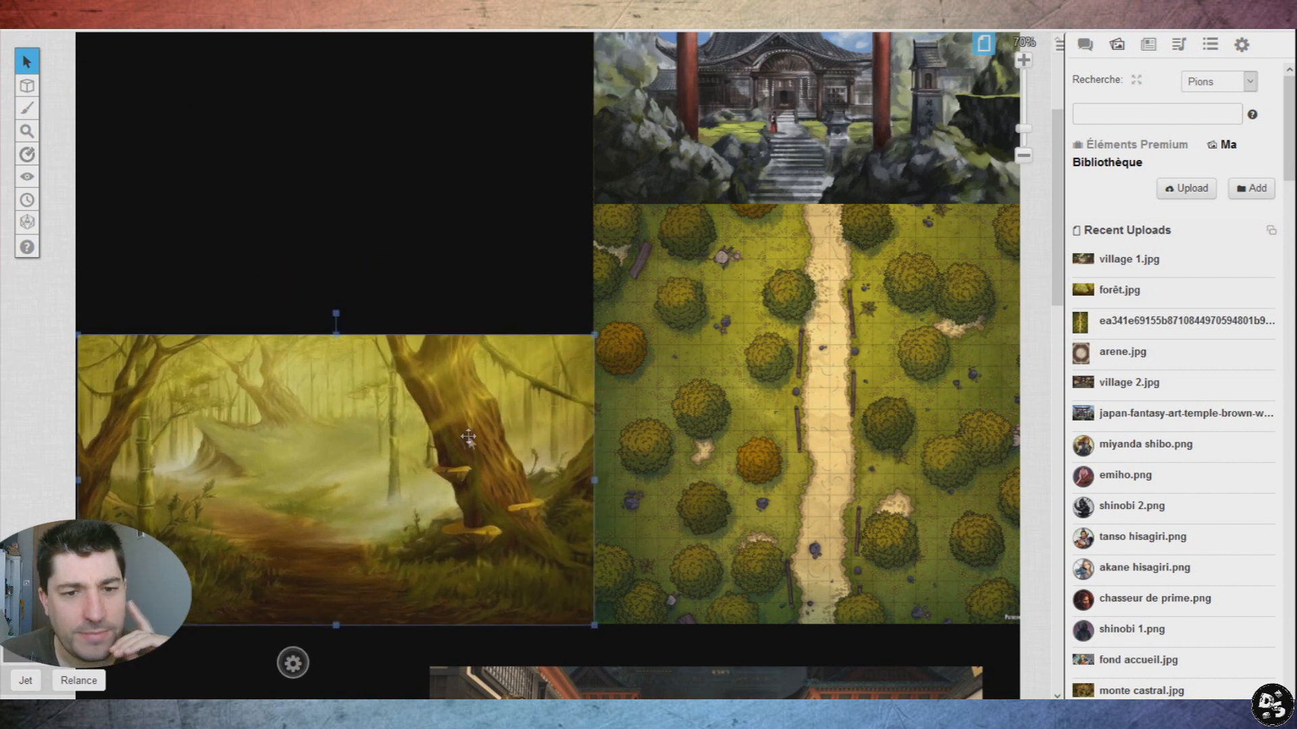
right_click(468, 436)
mouse_move(513, 425)
left_click(628, 427)
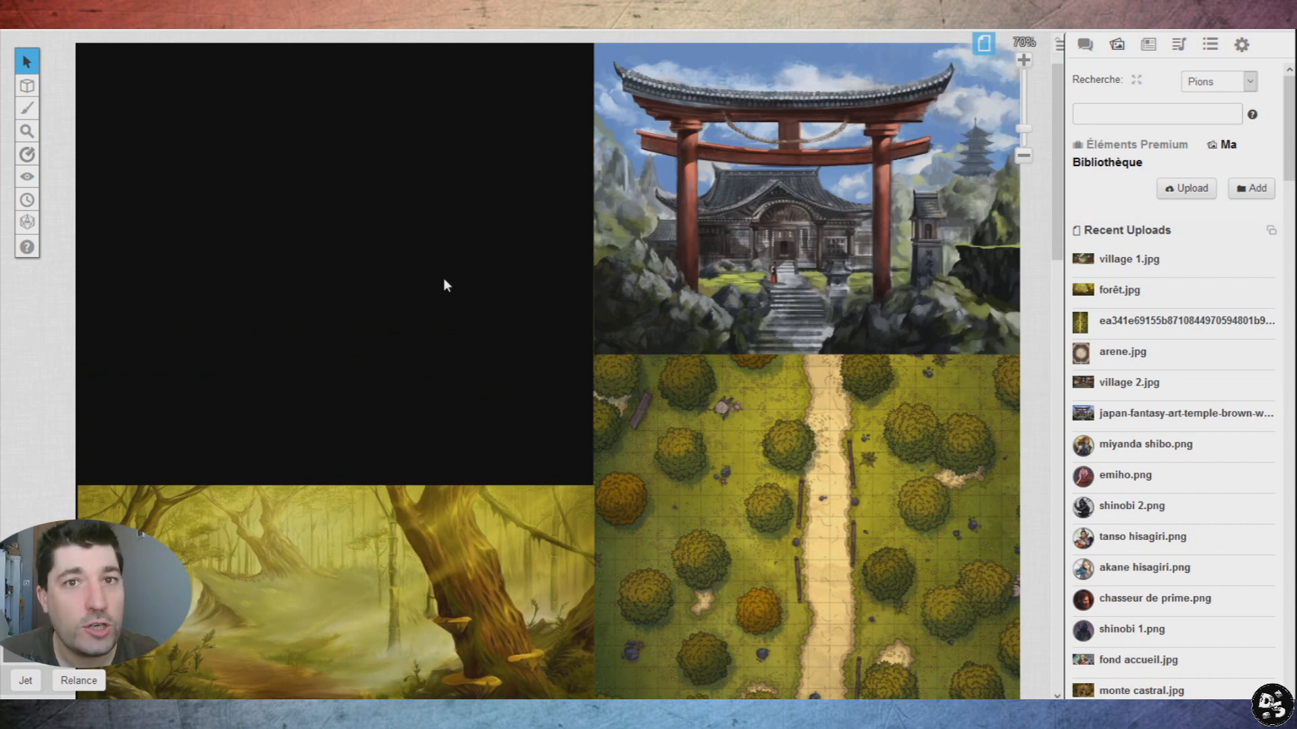
scroll(539, 237, "down", 1)
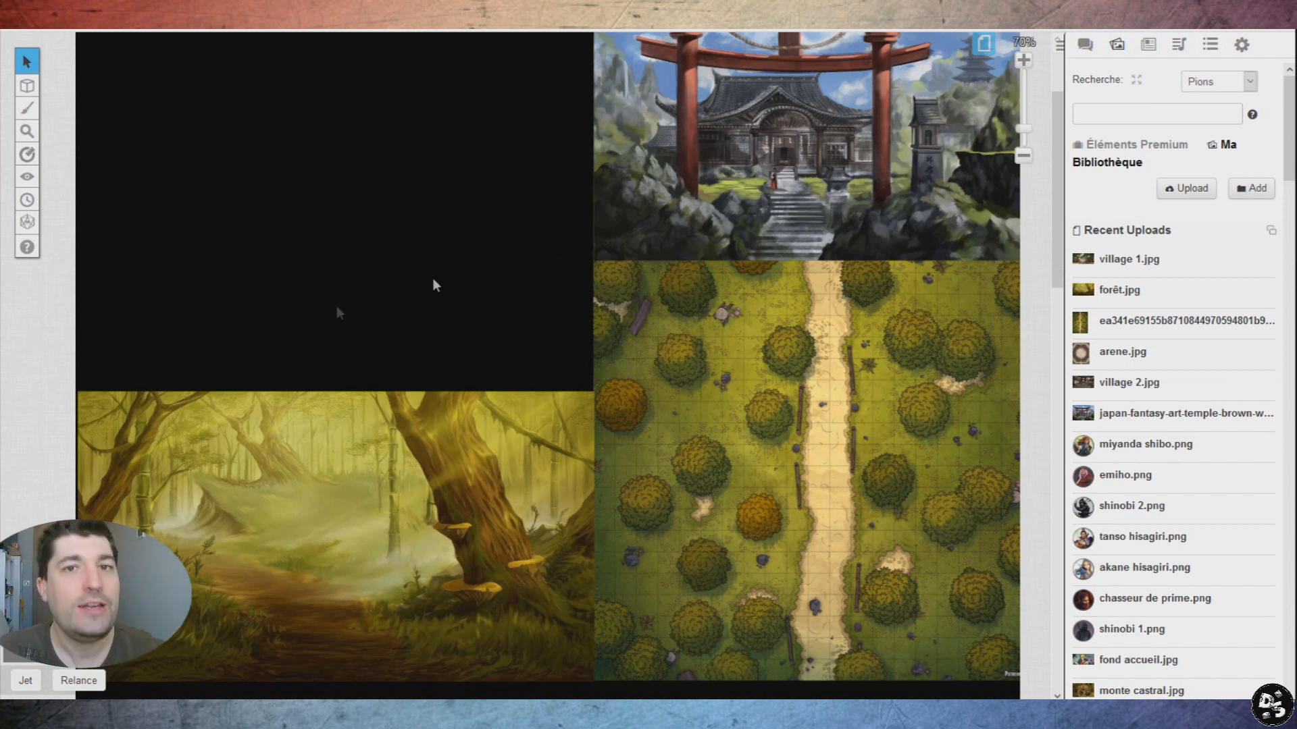
Step: On the PNJ page, set the violinist and red-robed tokens side by side in the empty area and copy both
left_click(983, 43)
left_click(323, 68)
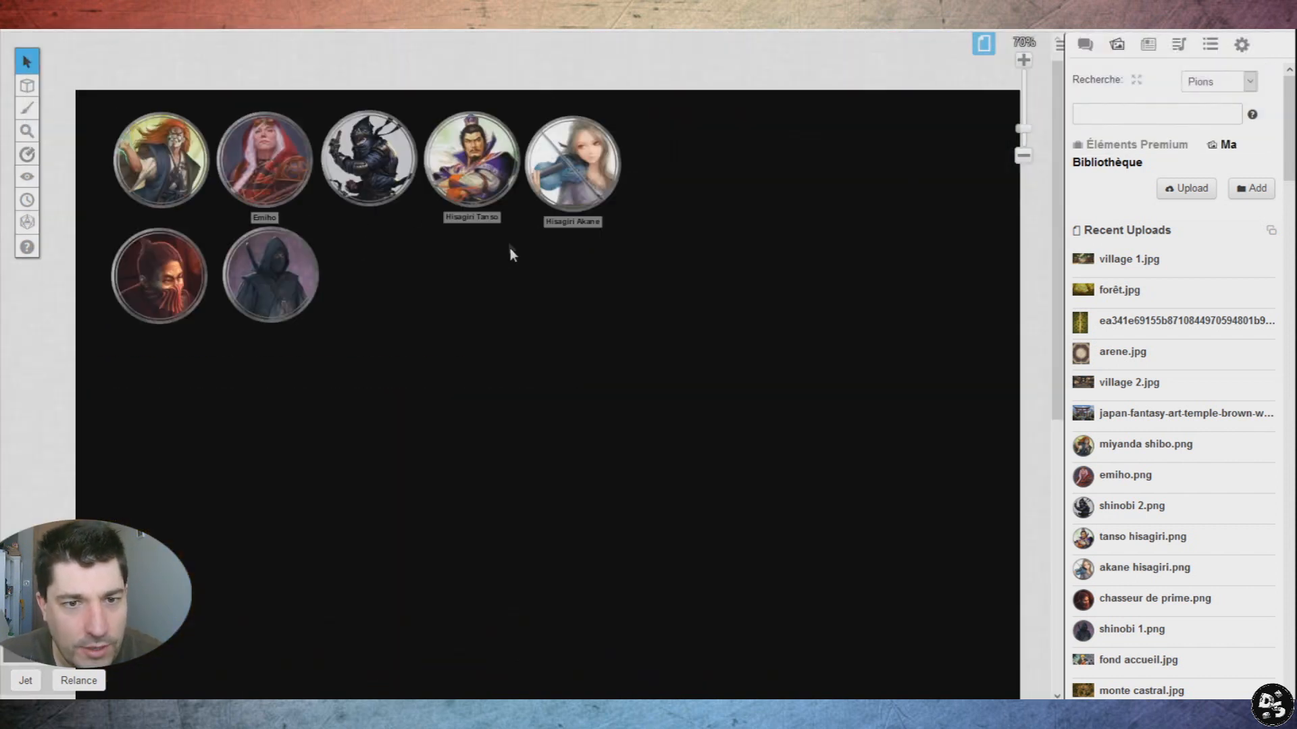
left_click_drag(580, 179, 718, 177)
left_click_drag(264, 162, 809, 167)
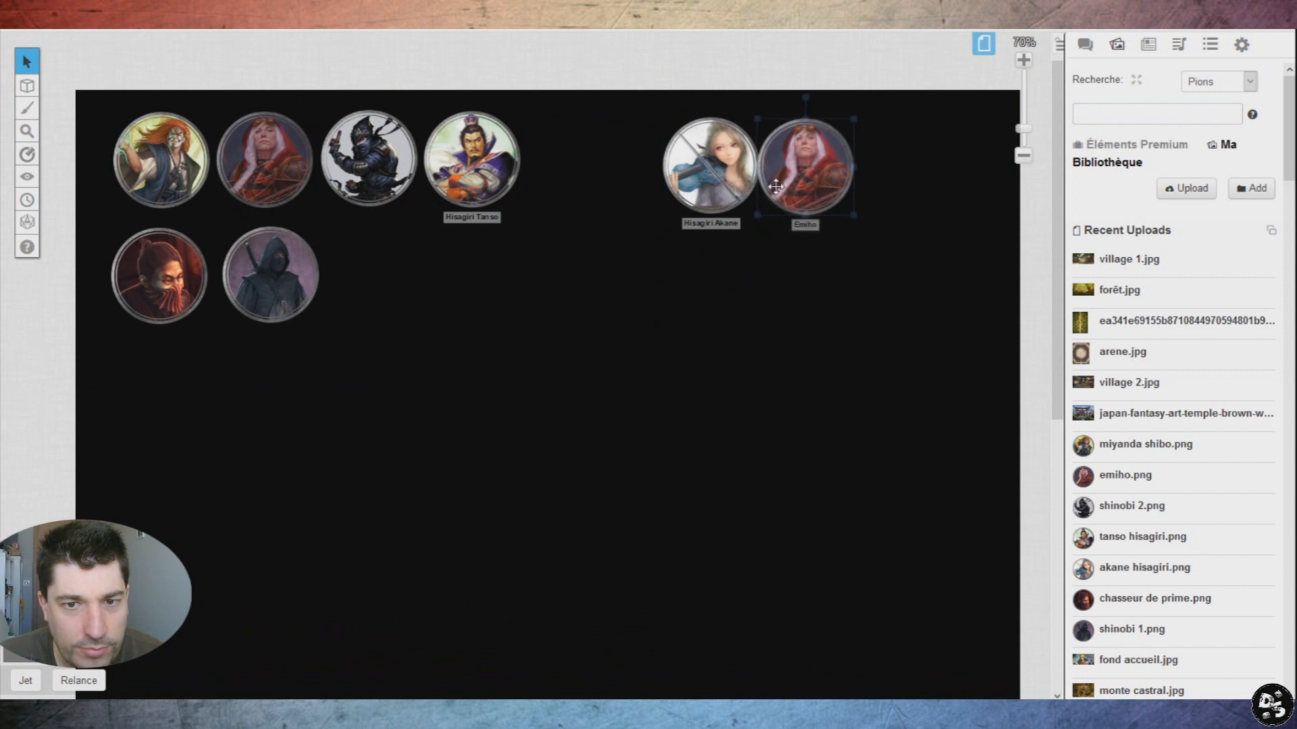
left_click_drag(824, 290, 717, 203)
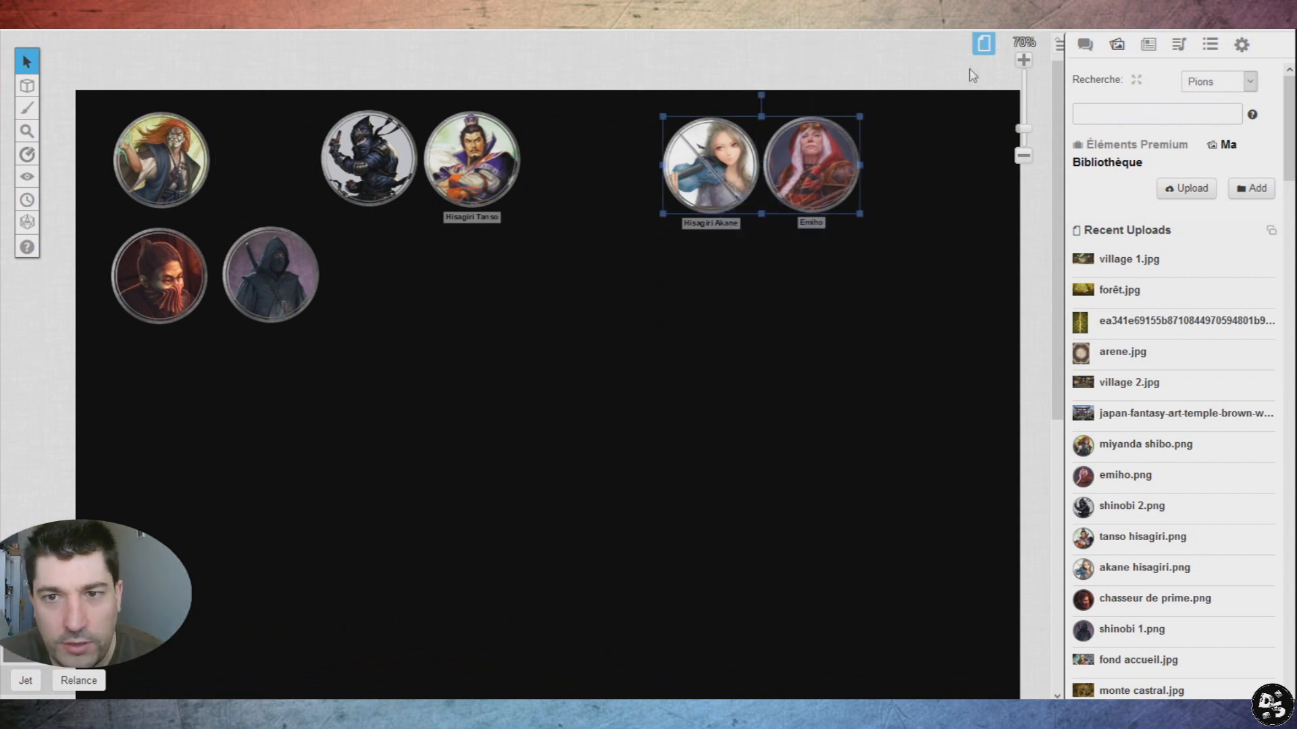
Step: Paste the two tokens onto the Mission 1 page and place them side by side above the forest picture's left part
left_click(984, 43)
left_click(327, 64)
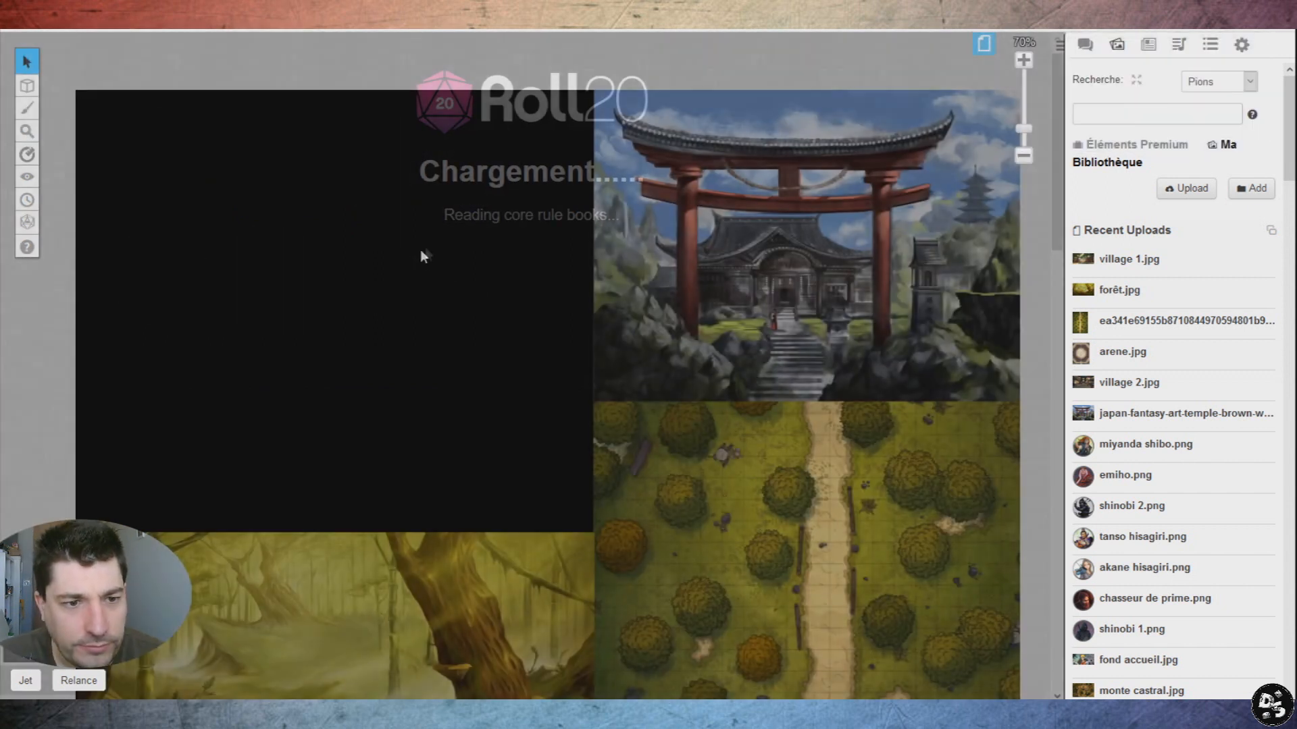
key("ctrl+v")
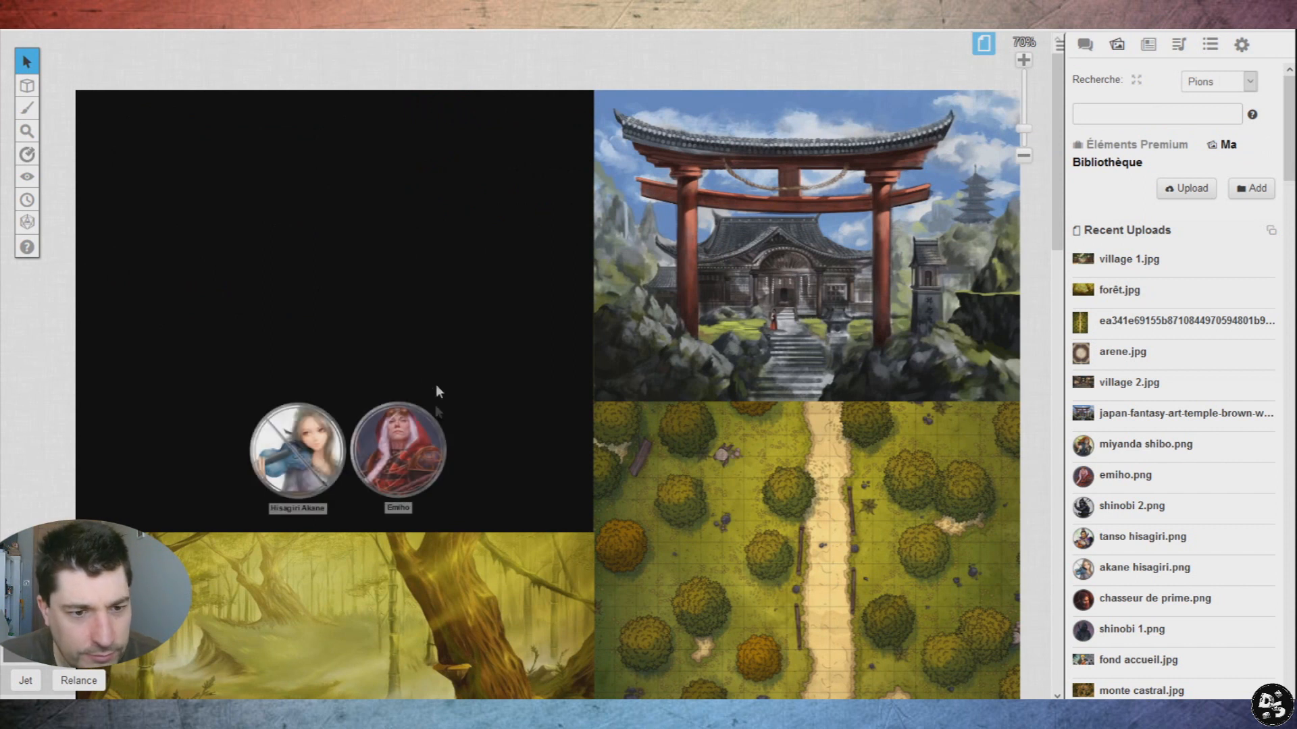
left_click_drag(324, 454, 163, 466)
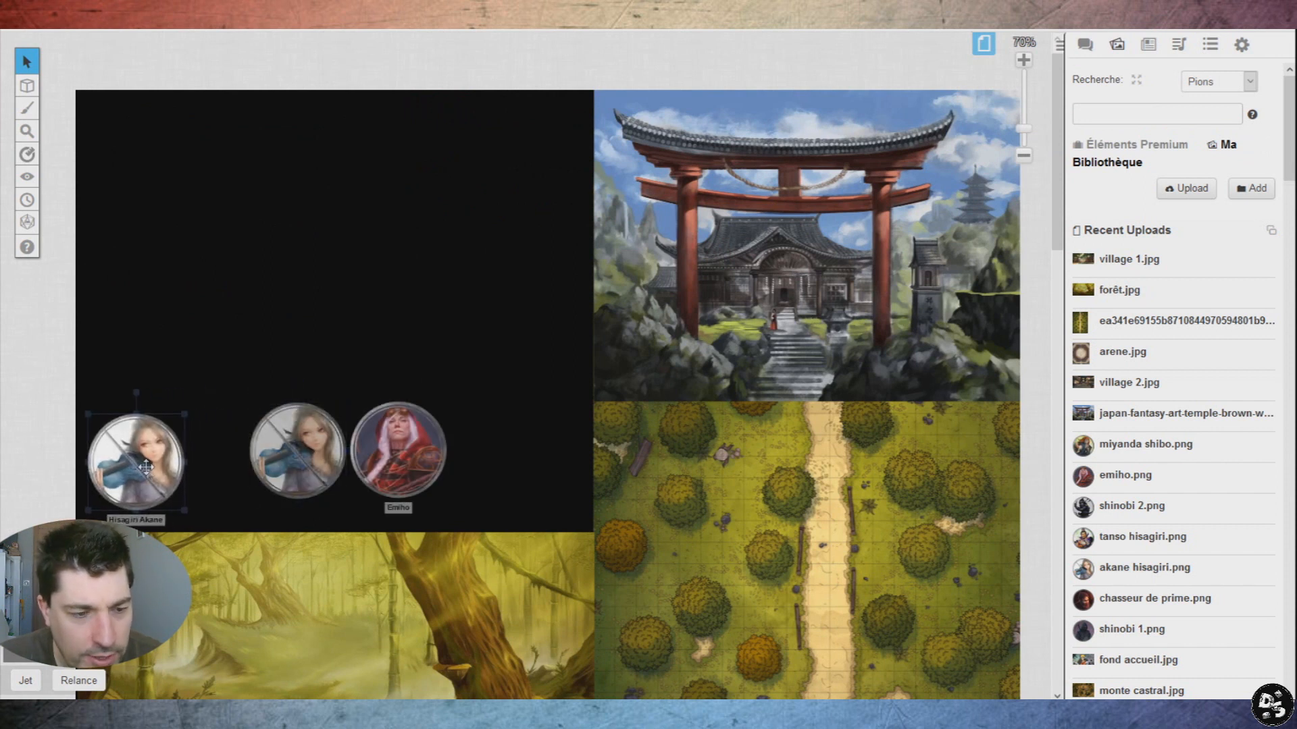
left_click_drag(401, 460, 246, 481)
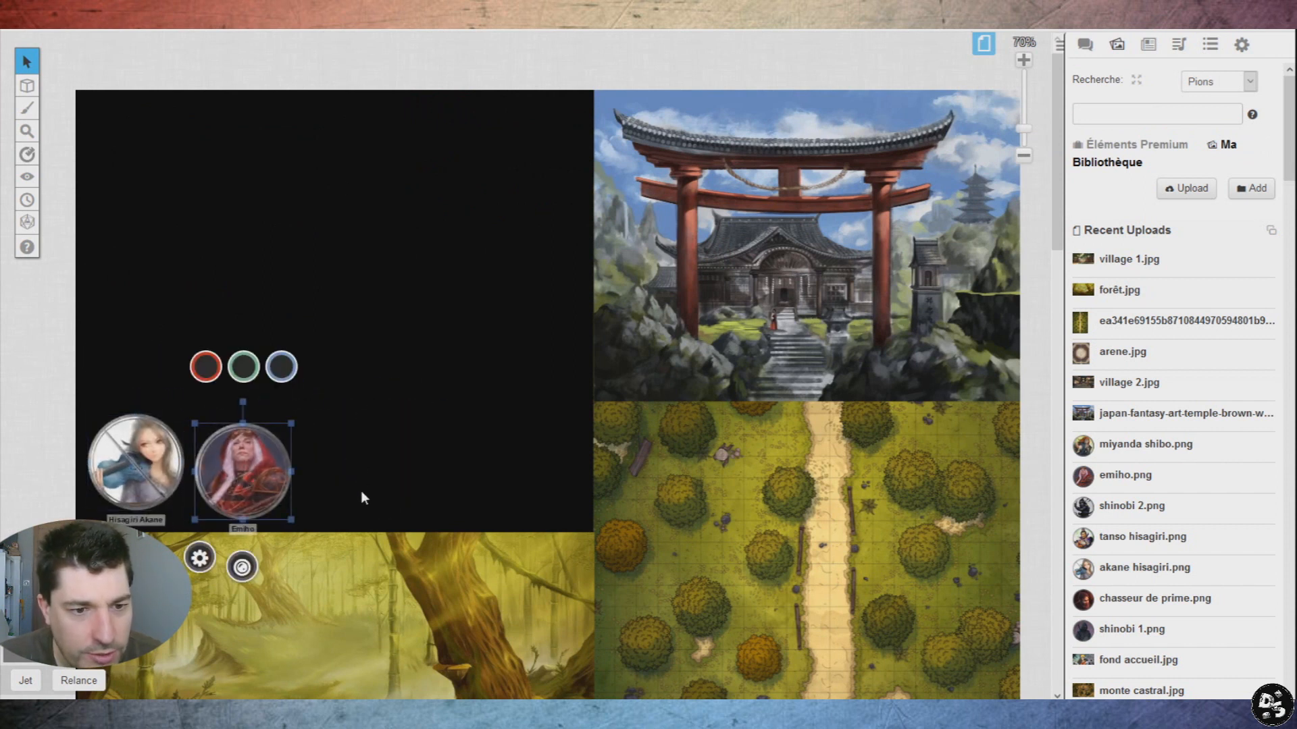
scroll(498, 334, "down", 5)
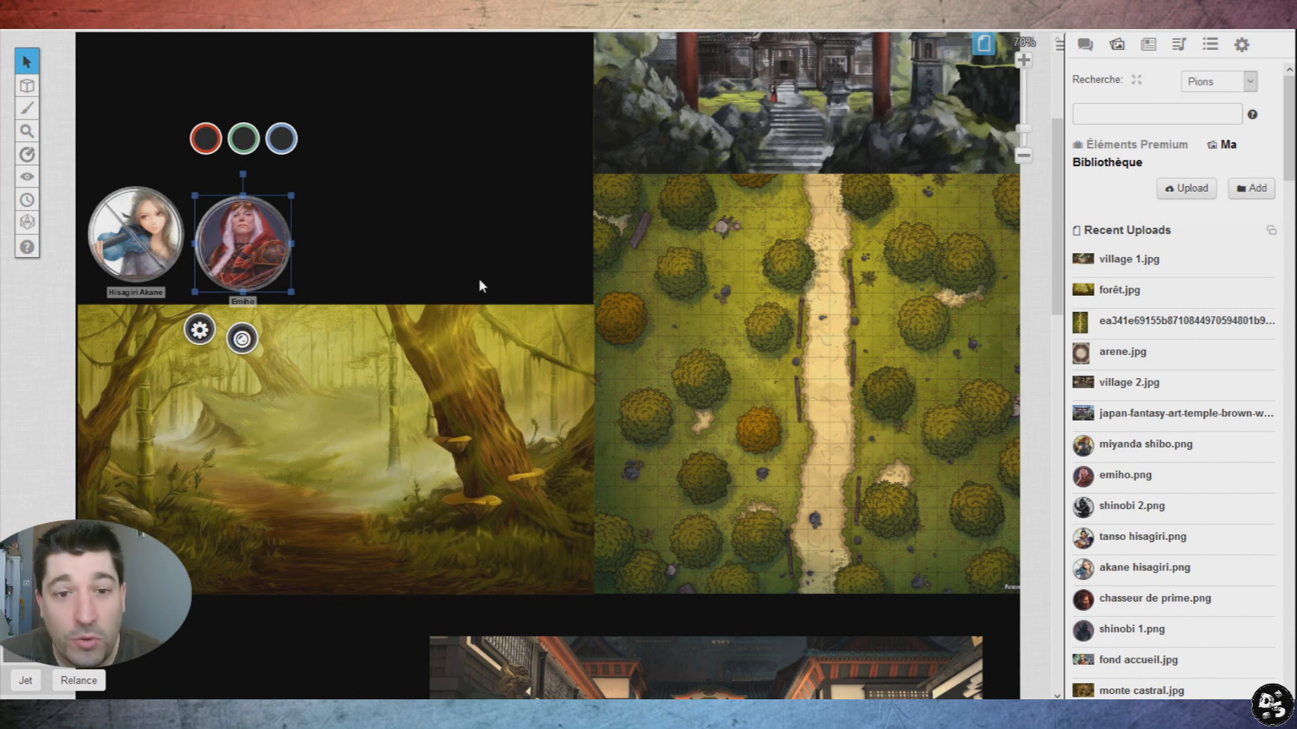
Step: On the map layer, separate the village pictures from the arena and set the daytime village directly below the forest picture
scroll(480, 280, "down", 7)
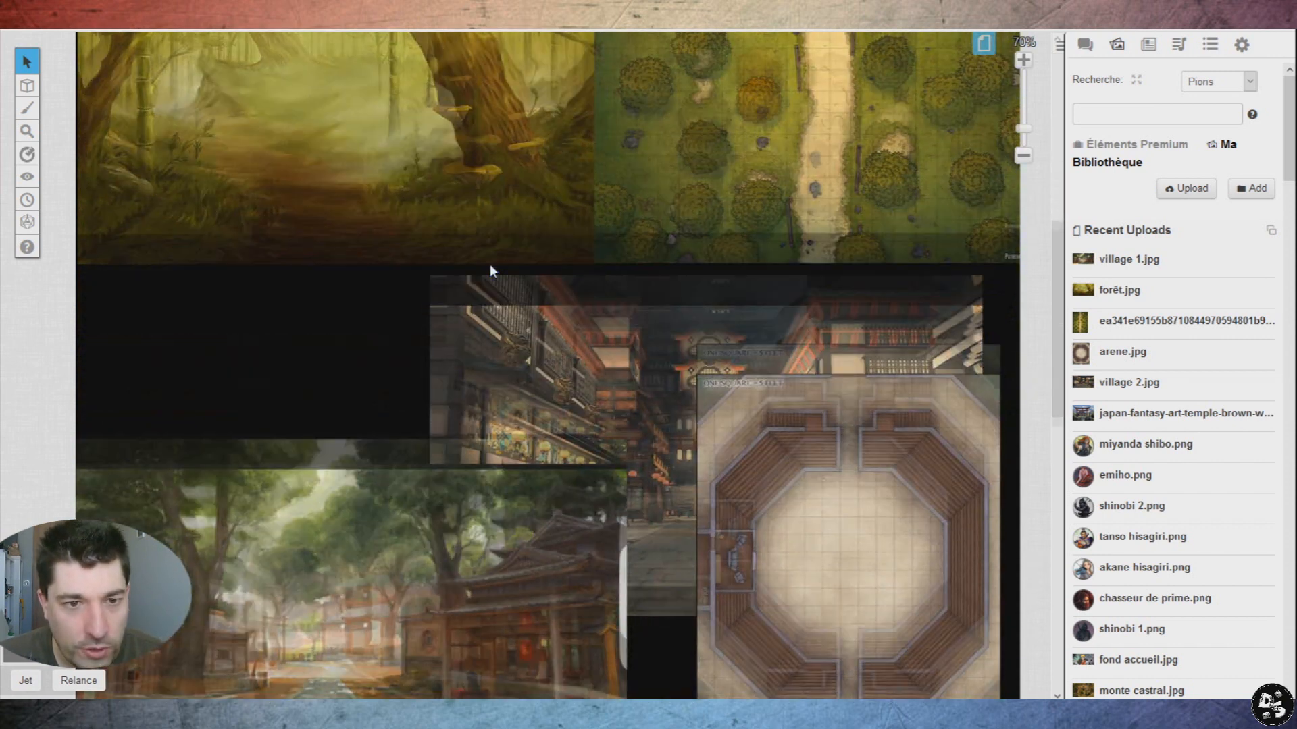
scroll(489, 265, "down", 4)
left_click(446, 216)
left_click_drag(407, 273, 433, 107)
scroll(338, 310, "up", 3)
left_click_drag(338, 311, 310, 269)
Step: Try the daytime village picture in front of its neighbours and send it to the back instead
right_click(459, 270)
mouse_move(484, 262)
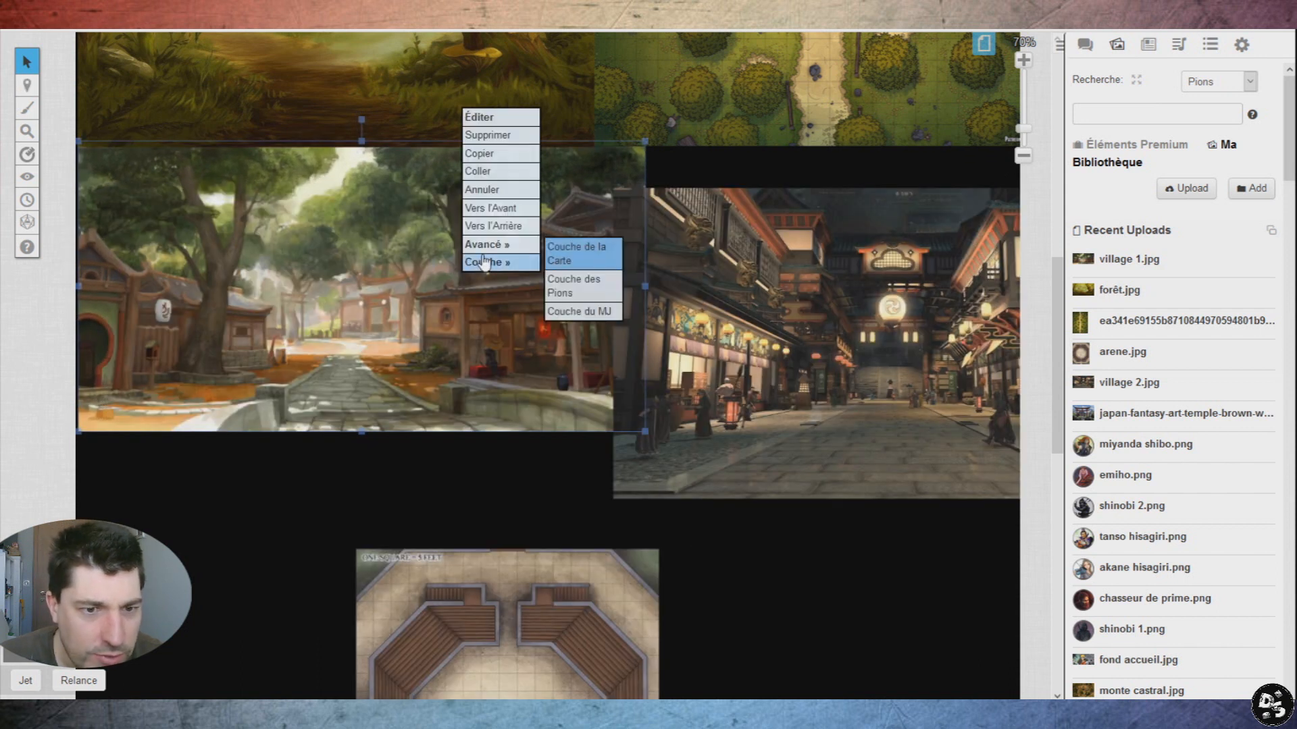
left_click(490, 208)
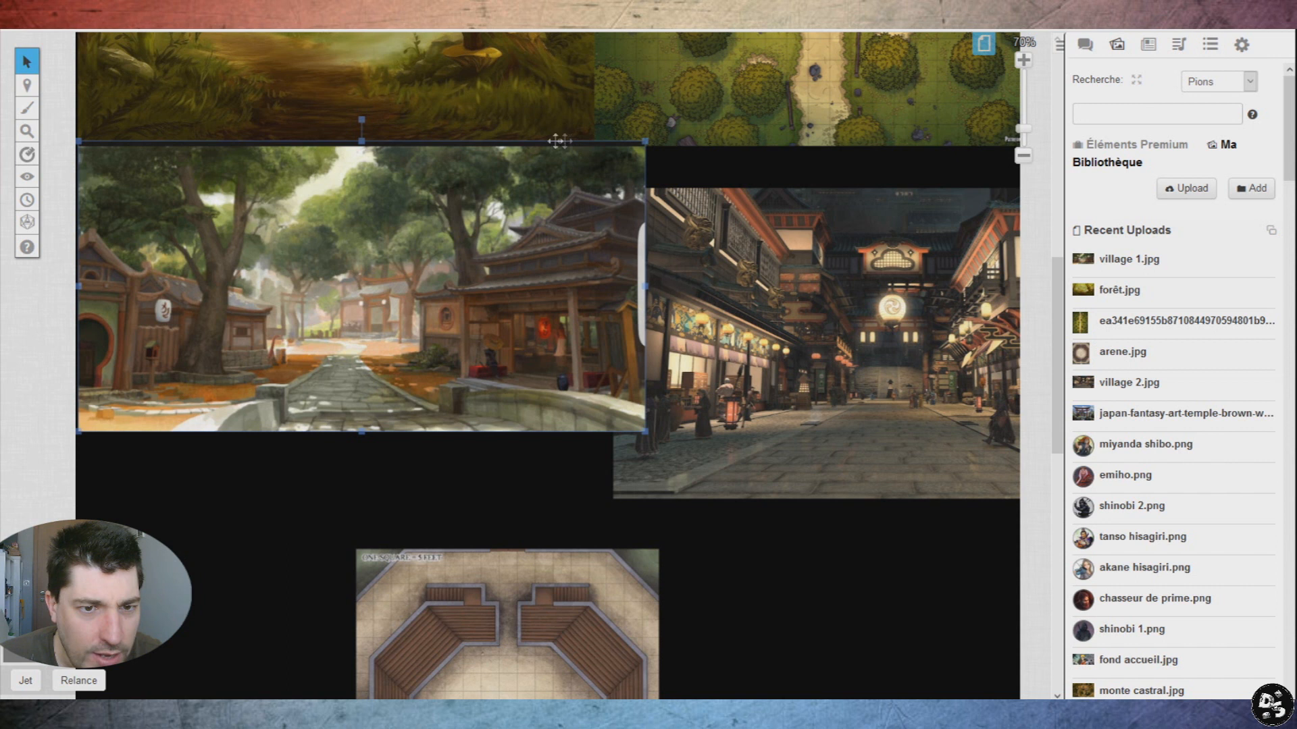
left_click_drag(259, 211, 314, 275)
right_click(315, 275)
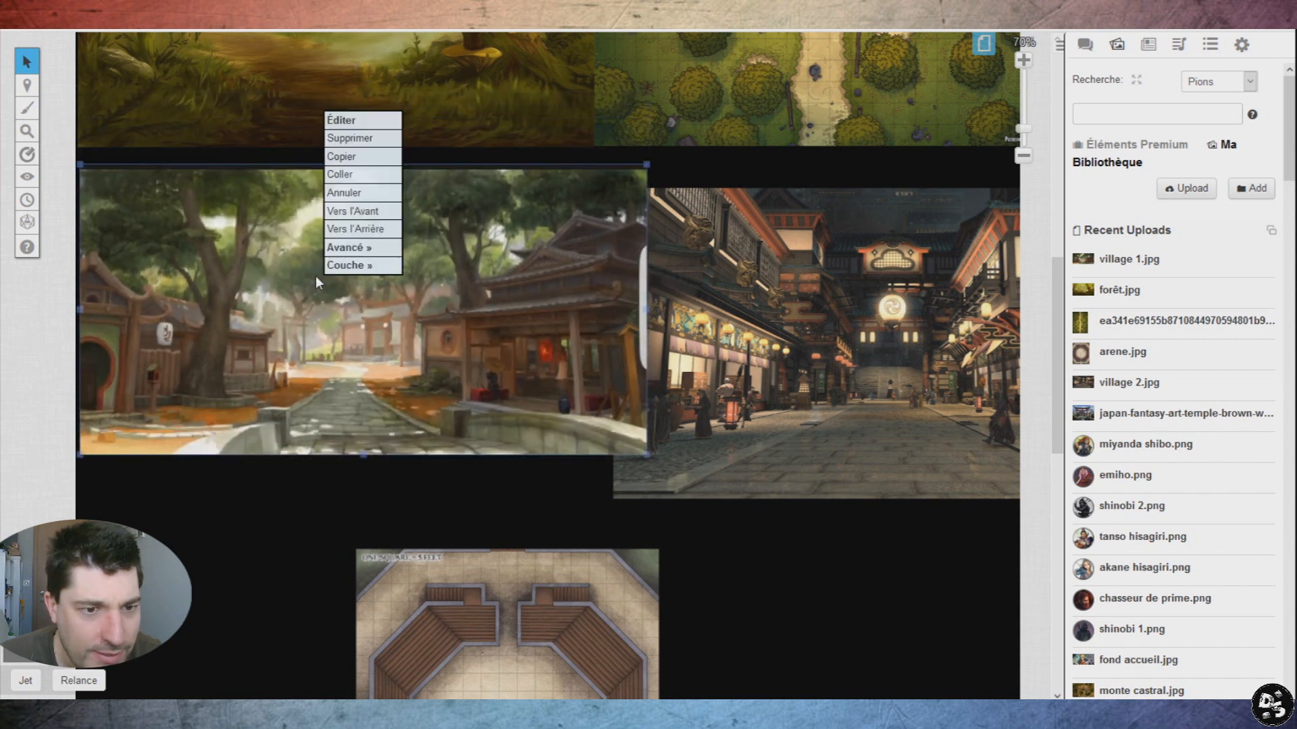
left_click(358, 227)
Step: Resize and align the daytime and night village pictures side by side, directly below the forest picture and forest battlemap
left_click_drag(330, 350, 324, 279)
left_click_drag(641, 141, 603, 159)
left_click_drag(560, 197, 638, 394)
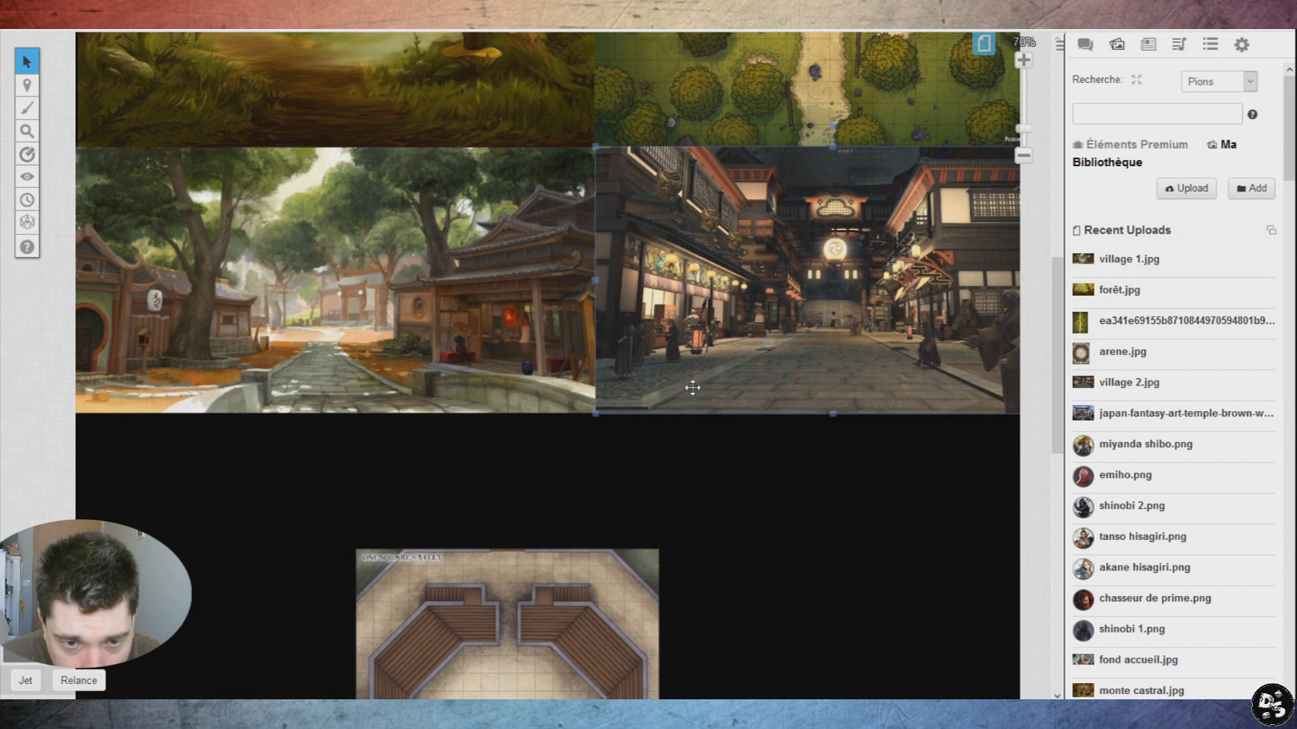
left_click(727, 428)
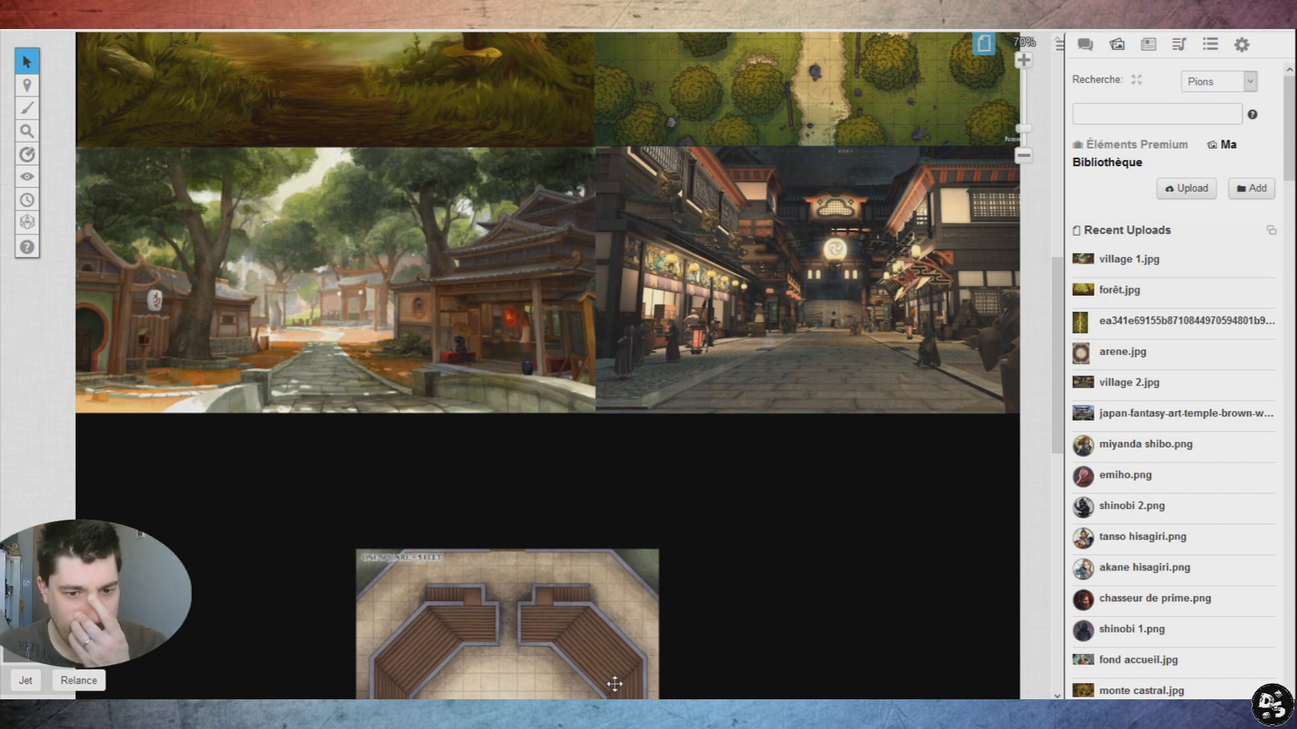
Step: Move the arena battlemap directly below the daytime village picture, near the page's left edge
scroll(728, 386, "down", 4)
scroll(728, 382, "down", 2)
left_click(495, 359)
scroll(541, 405, "up", 3)
left_click_drag(541, 425, 263, 290)
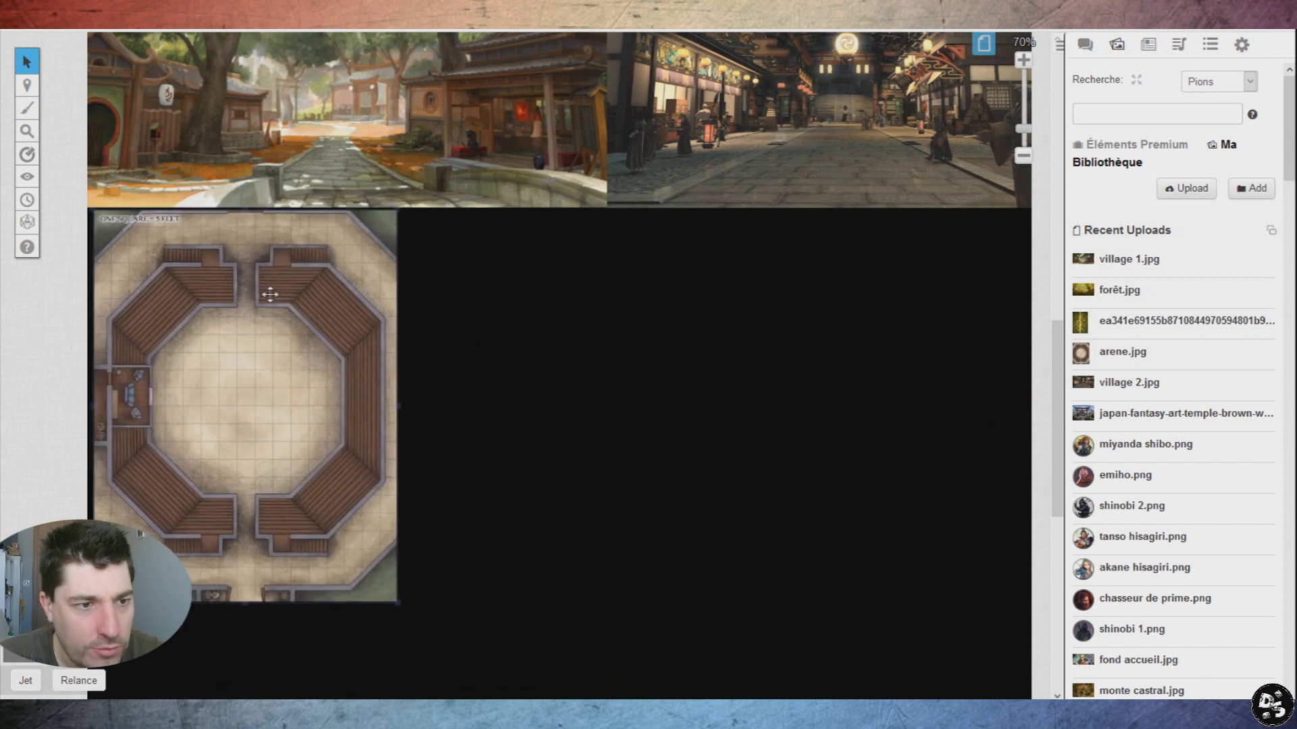
Step: Enlarge the arena battlemap to the width of the daytime village picture and align it flush beneath that picture
scroll(323, 310, "down", 1)
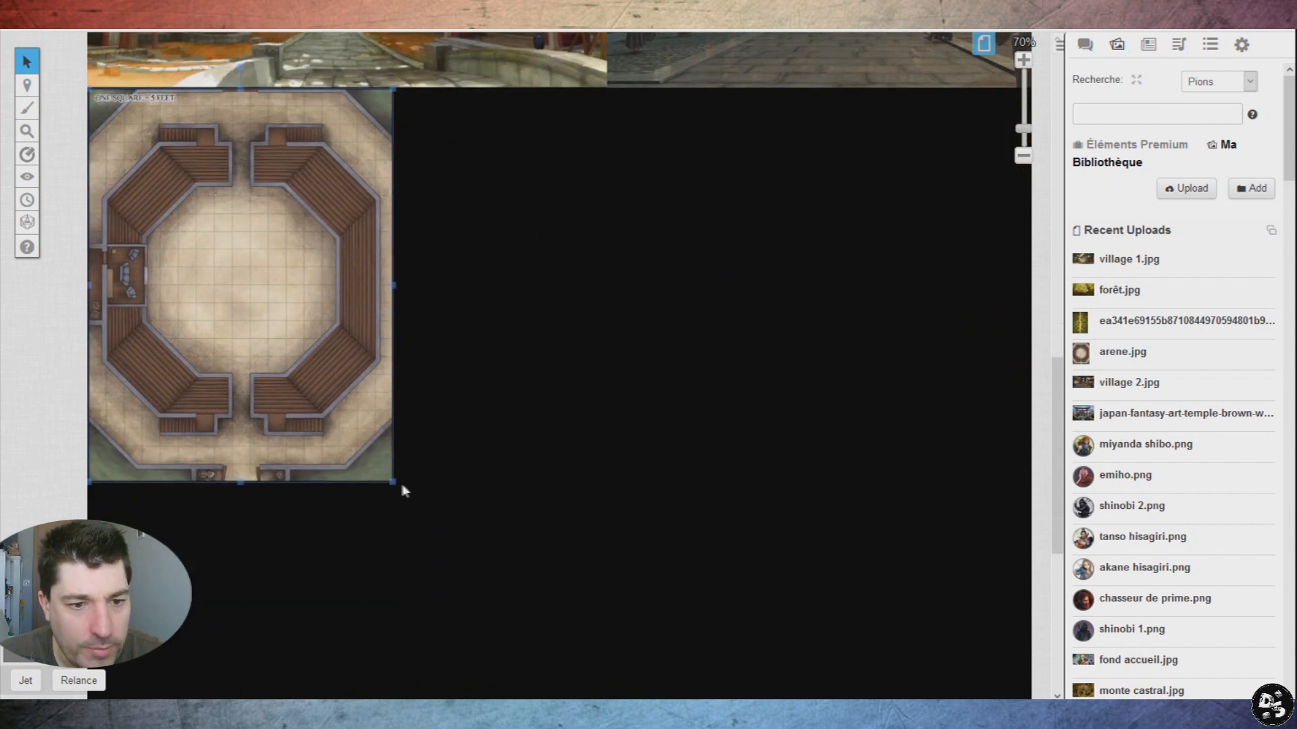
left_click_drag(394, 482, 732, 583)
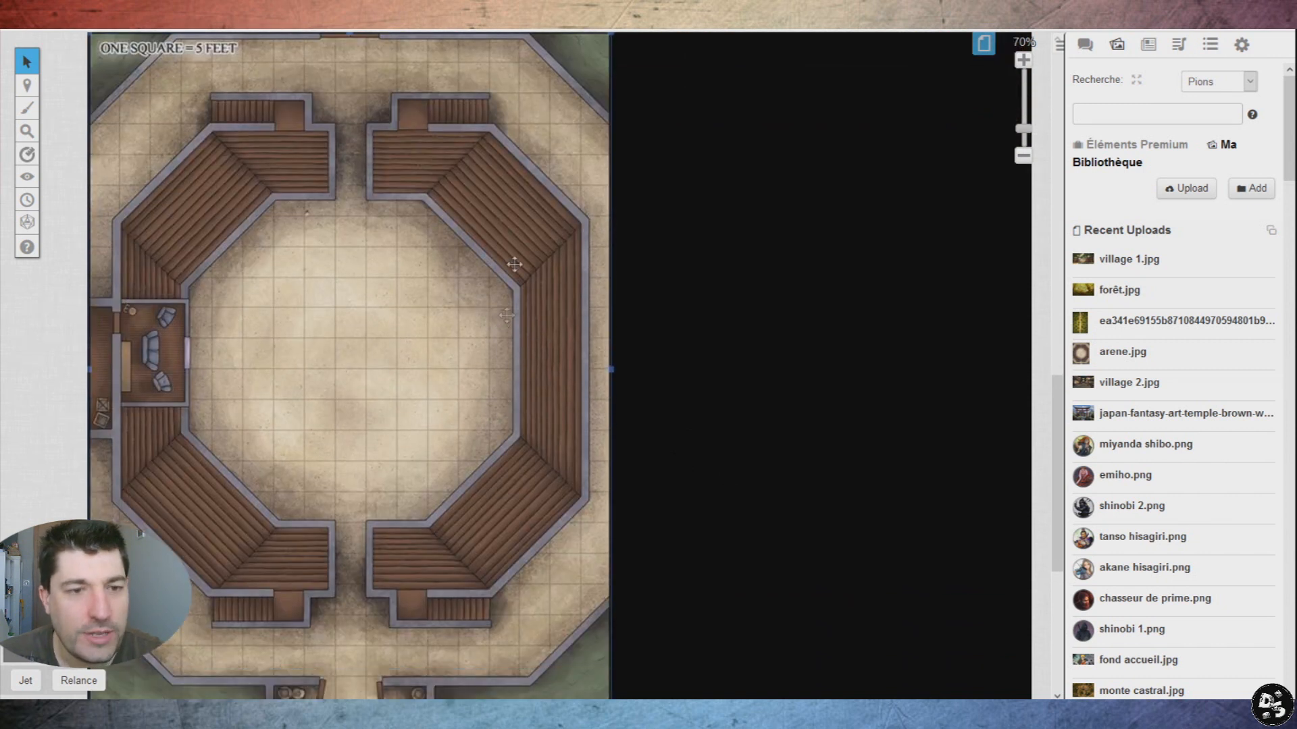
scroll(621, 466, "up", 2)
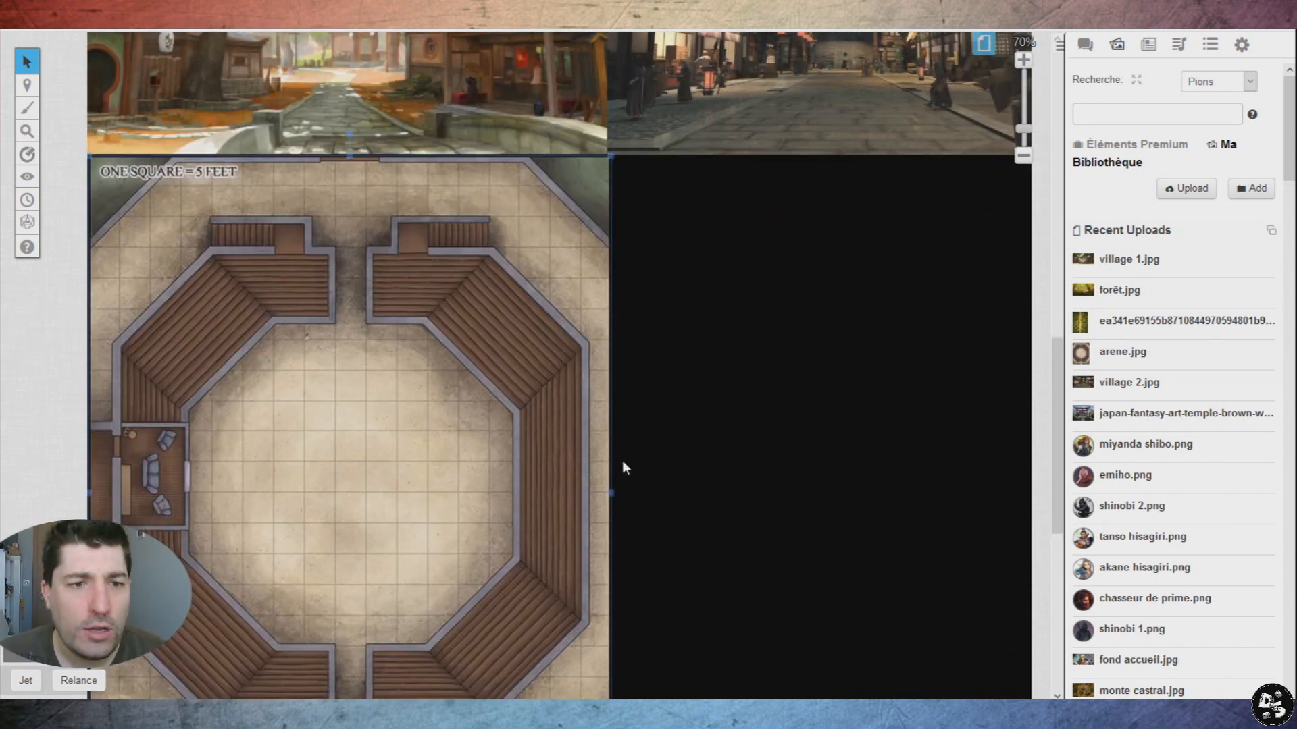
left_click_drag(543, 387, 538, 385)
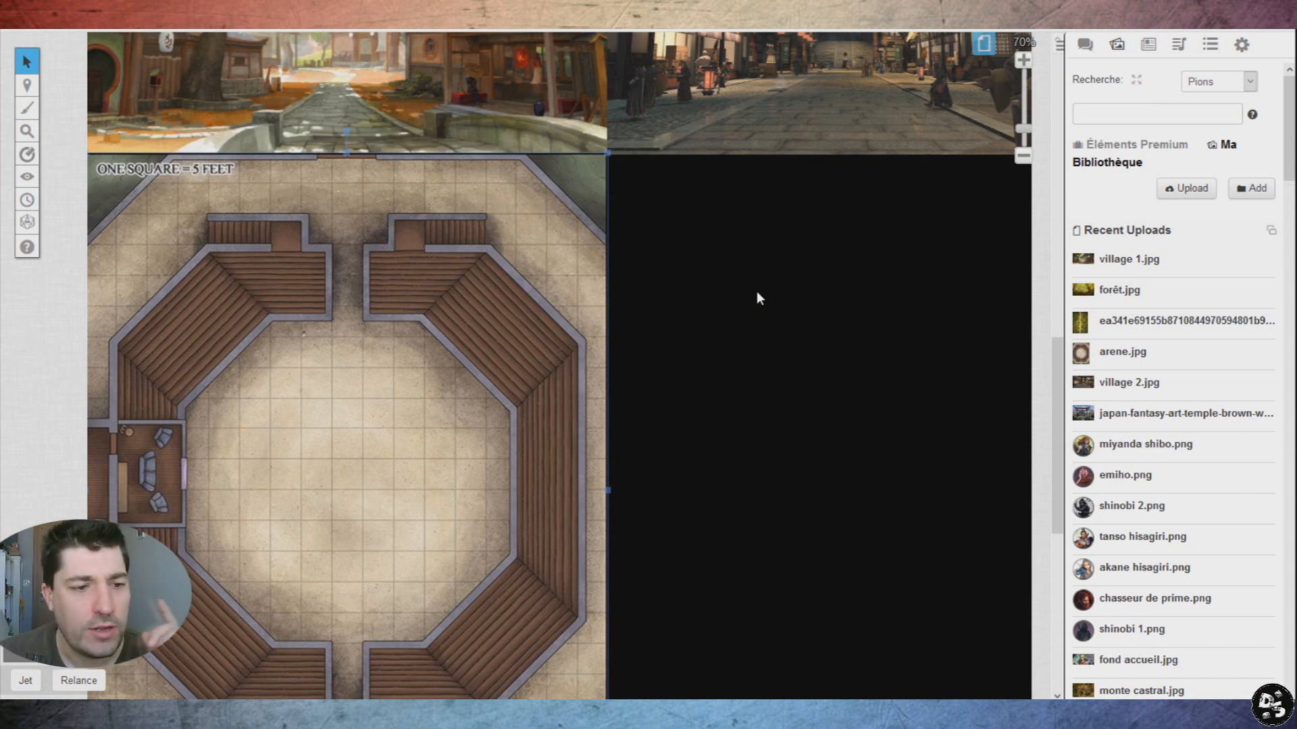
Step: Try moving the Players ribbon from the Start page to the Mission 1 page
scroll(595, 309, "down", 3)
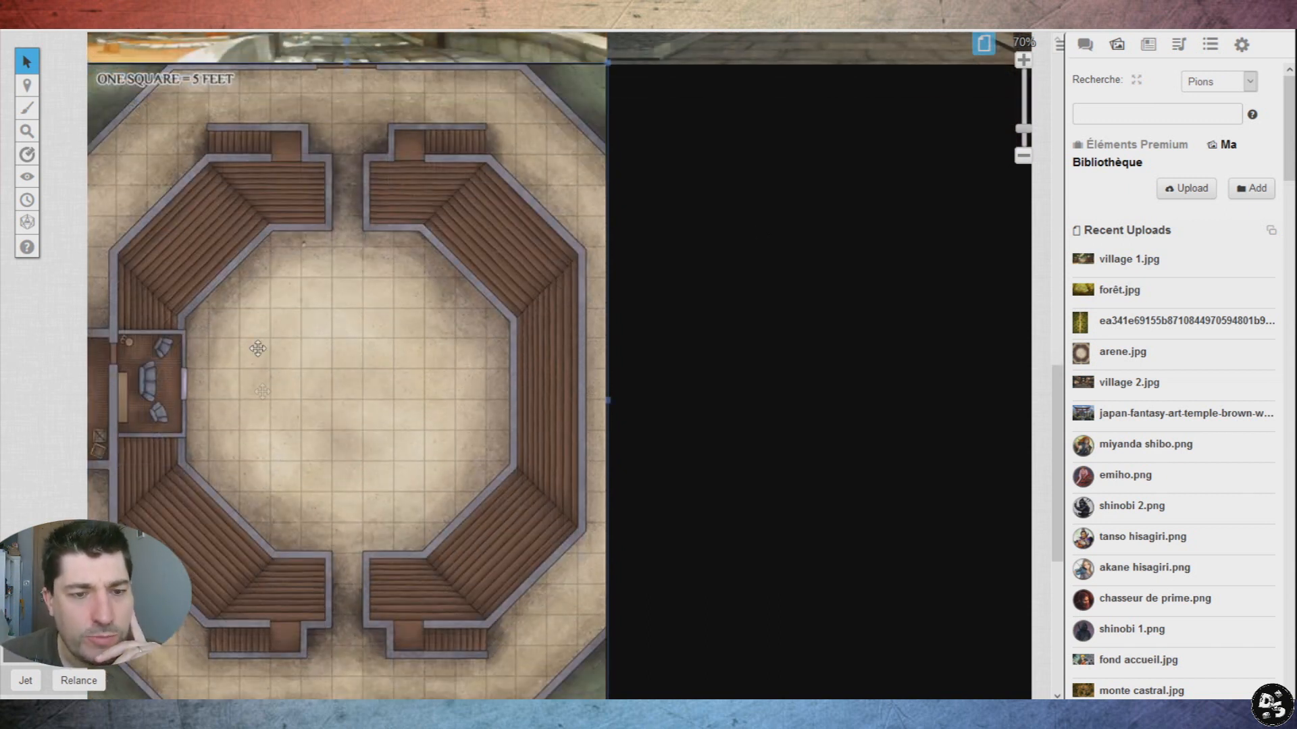
scroll(375, 359, "up", 4)
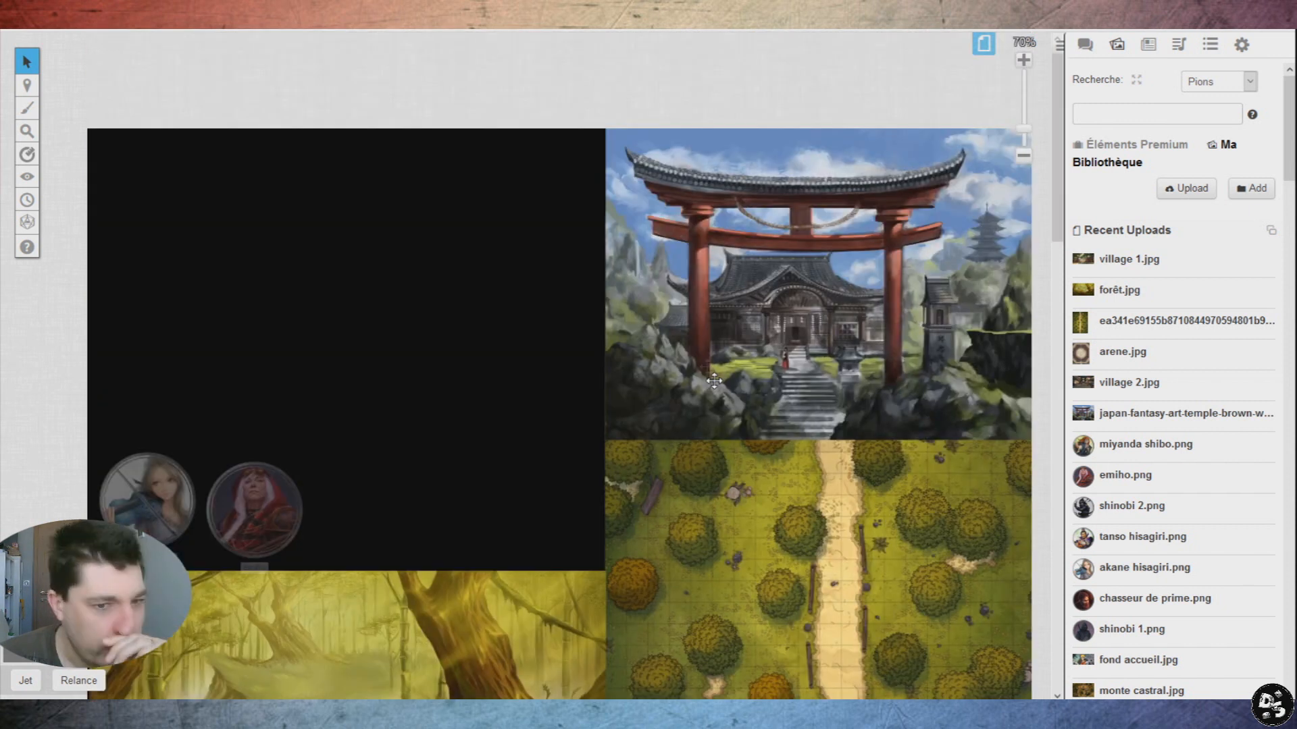
scroll(755, 241, "down", 8)
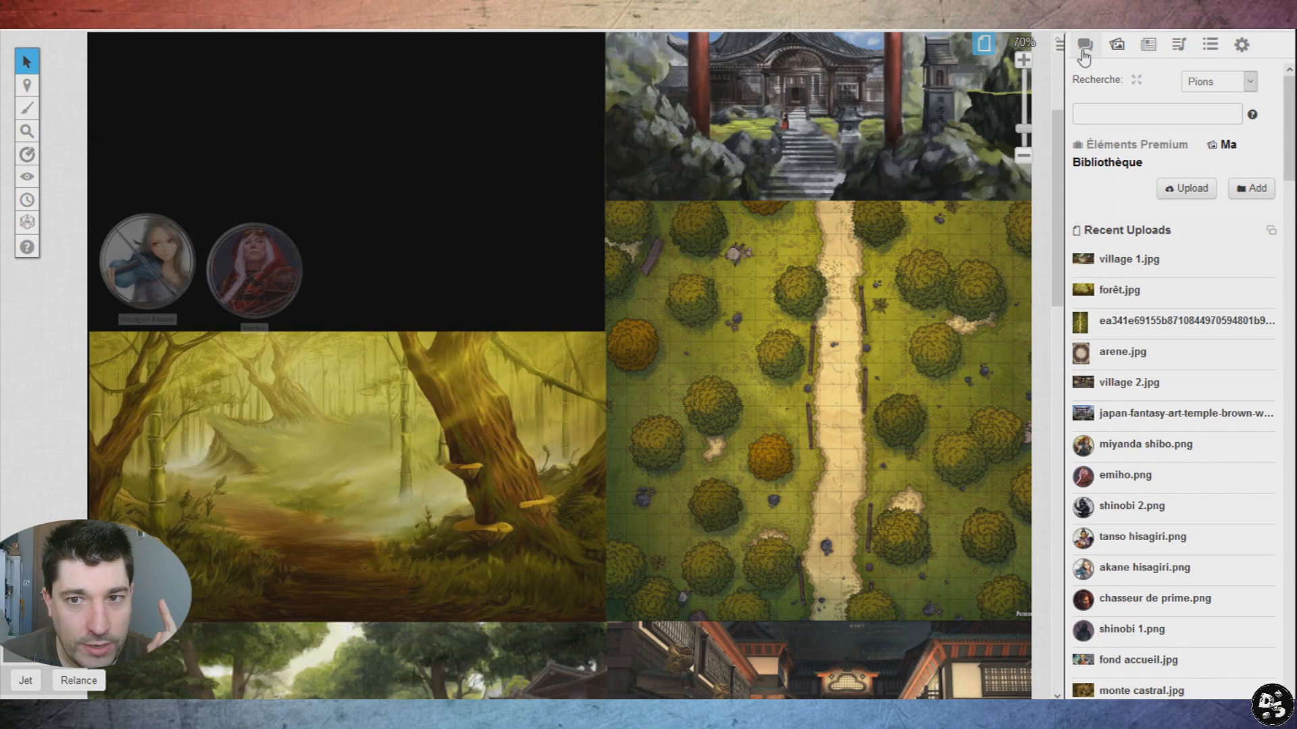
left_click(983, 44)
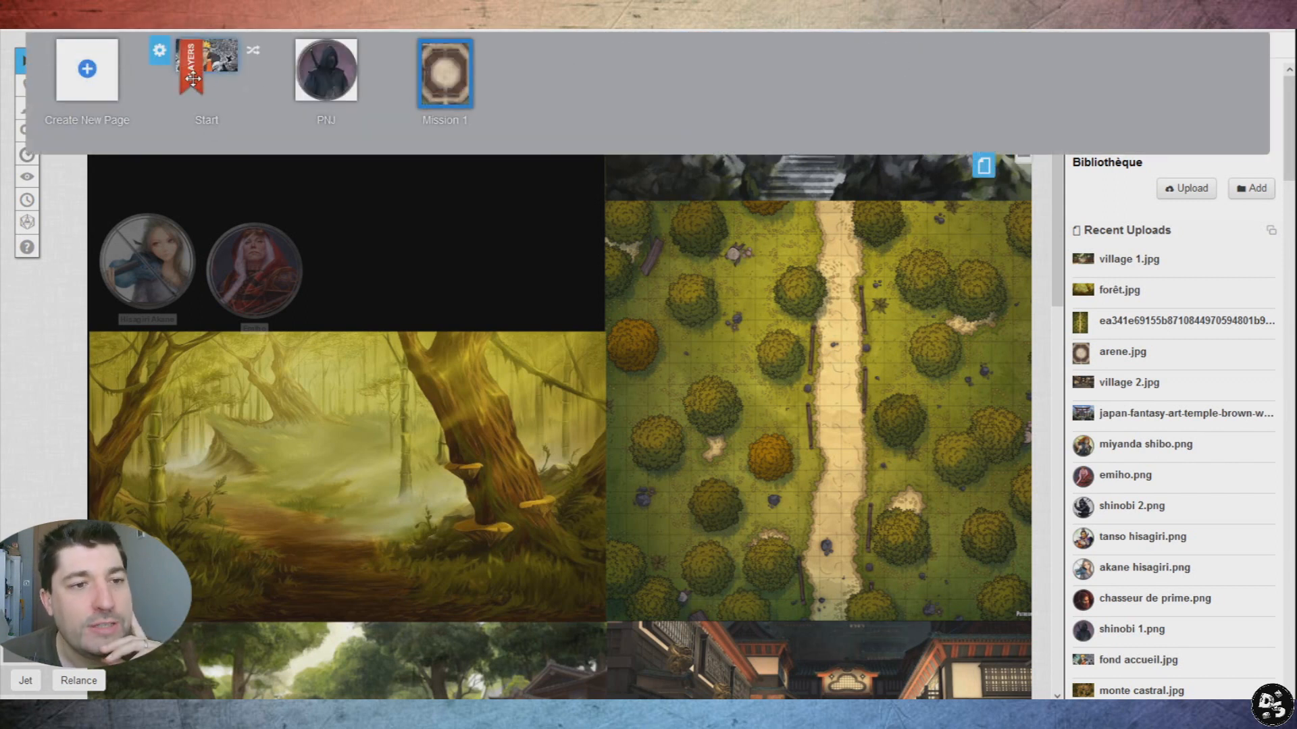
left_click_drag(186, 71, 454, 100)
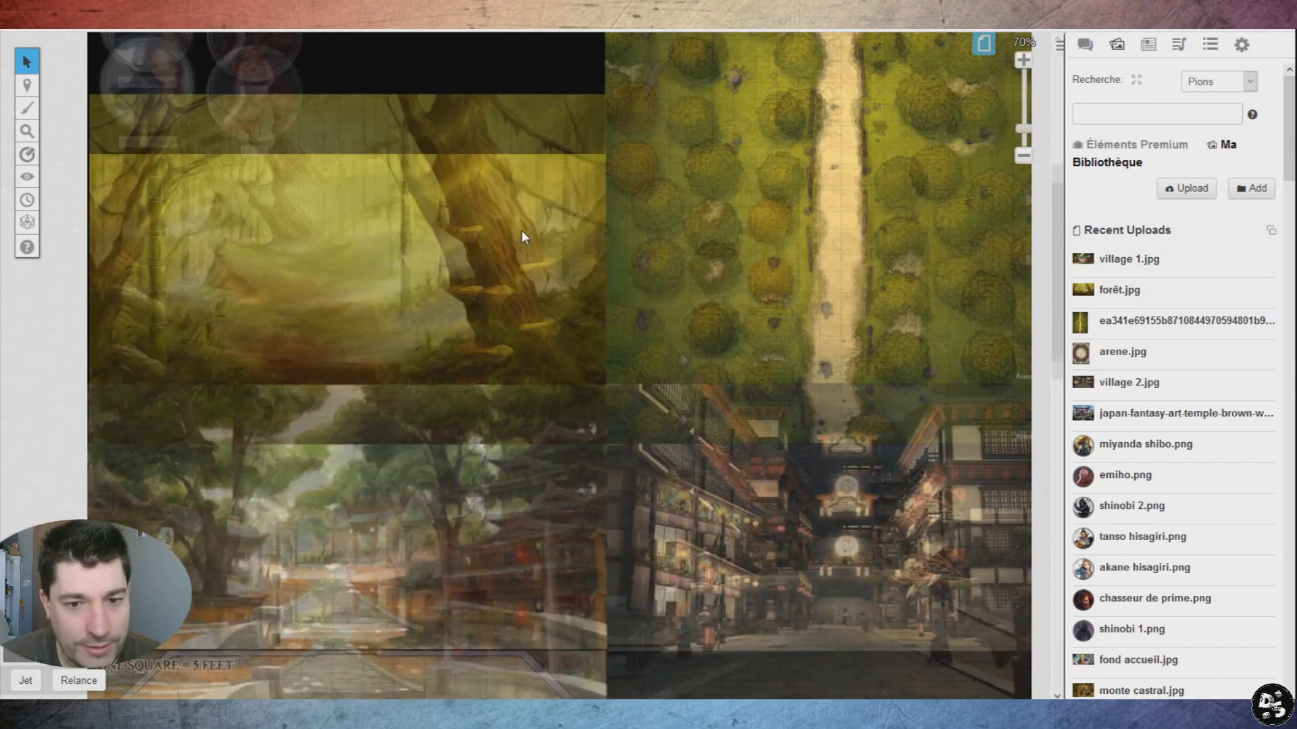
Step: Move the arena battlemap to the GM layer
scroll(521, 230, "down", 6)
right_click(558, 341)
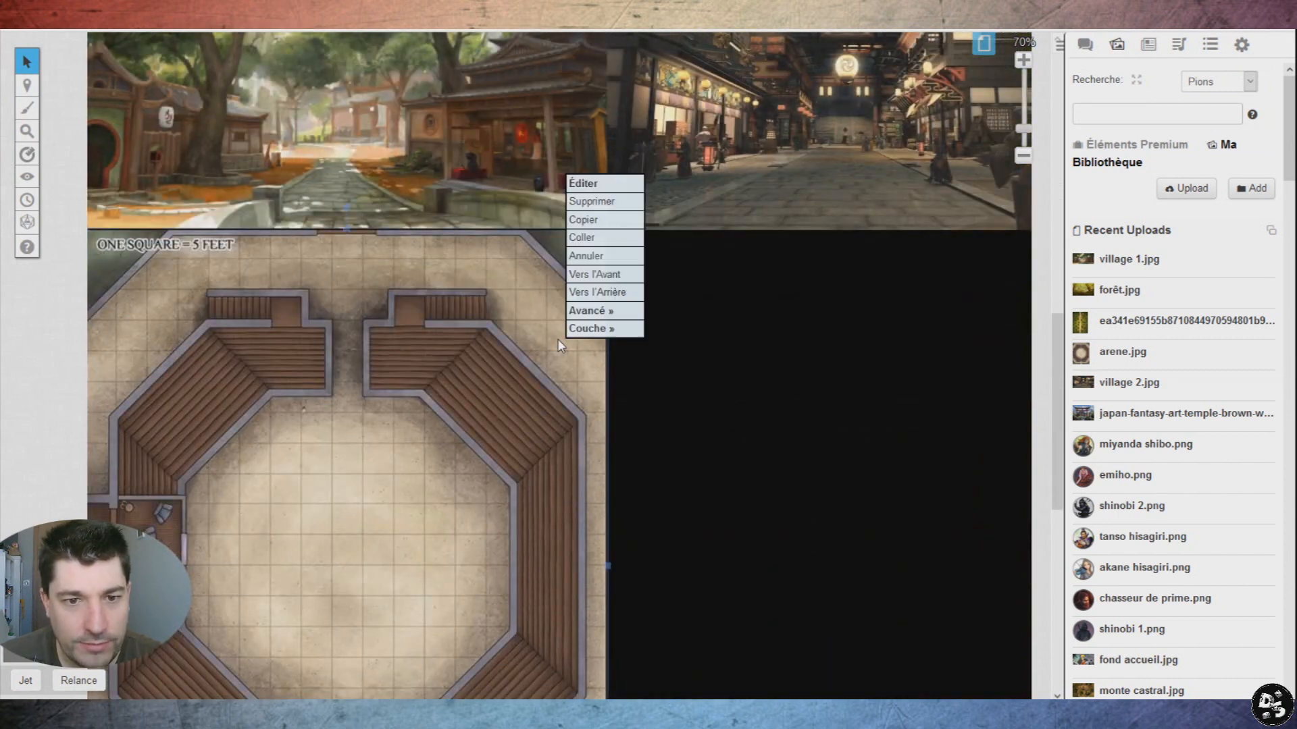
mouse_move(608, 328)
left_click(671, 376)
Step: Select both village pictures together and move them to the GM layer
scroll(793, 446, "up", 3)
left_click_drag(797, 403, 463, 250)
right_click(521, 273)
mouse_move(570, 246)
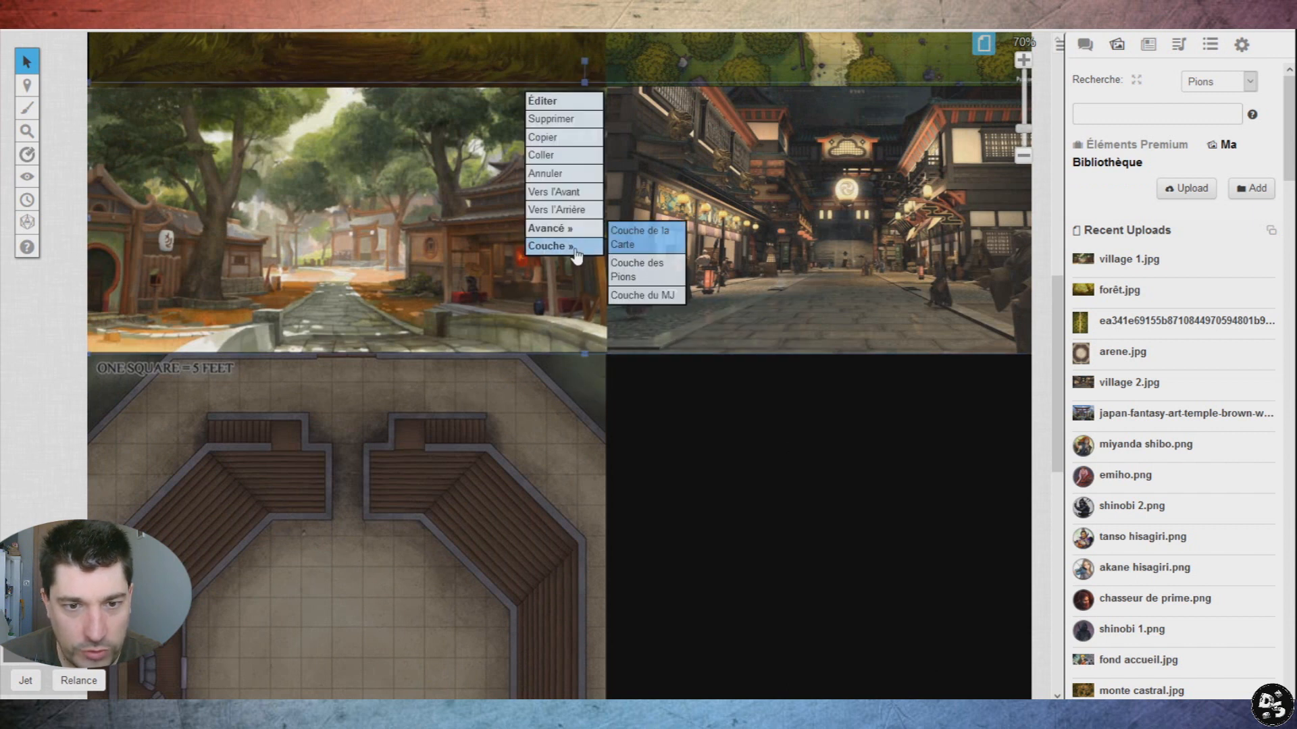
left_click(653, 303)
Step: Select the forest picture and the forest battlemap together and move them to the GM layer
scroll(694, 351, "up", 6)
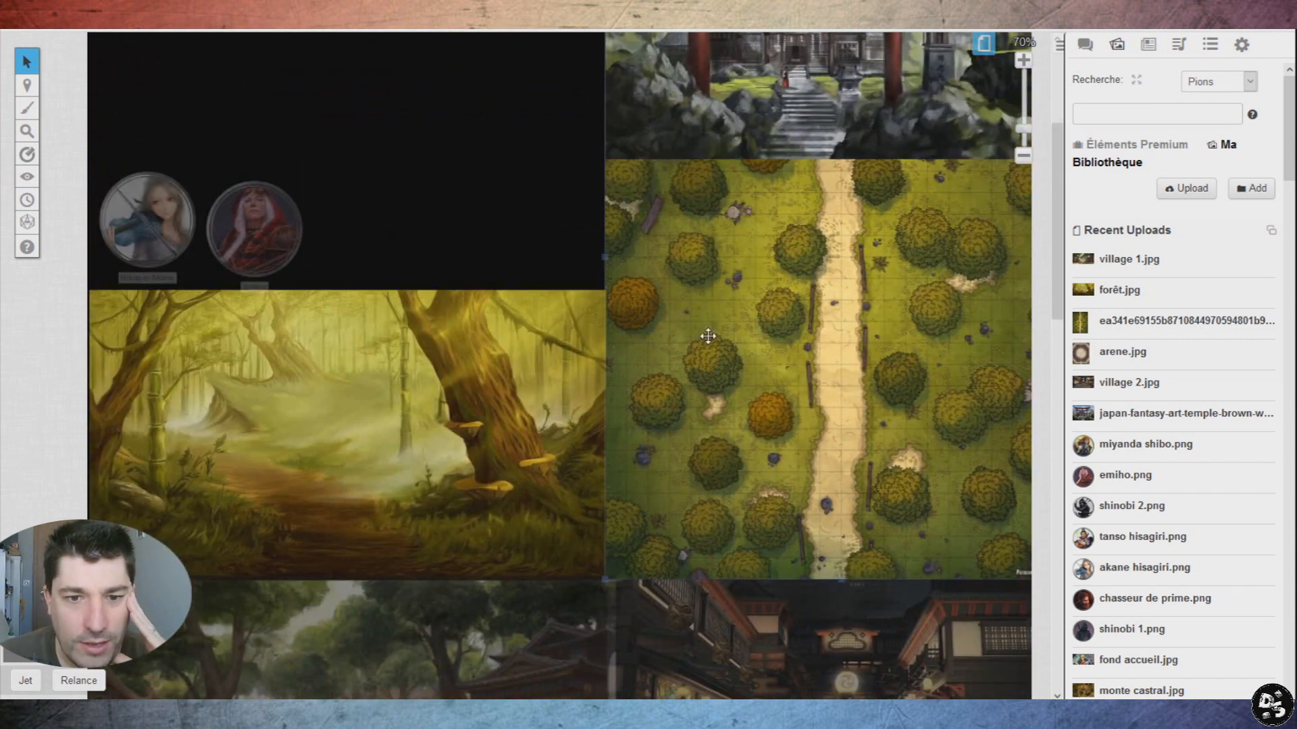
left_click_drag(517, 235, 694, 380)
right_click(666, 346)
mouse_move(695, 344)
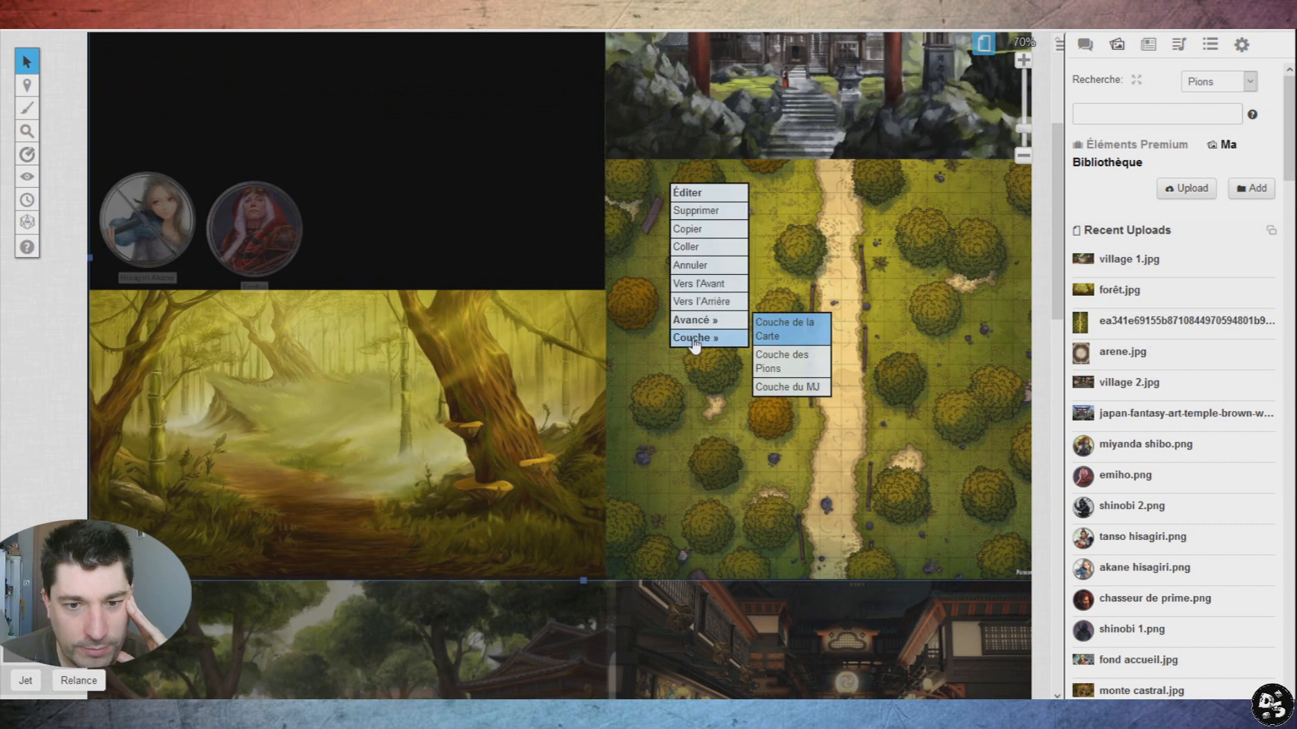
left_click(788, 386)
Step: Check the temple picture left on the map layer and look over the pictures placed on the GM layer
scroll(641, 358, "up", 5)
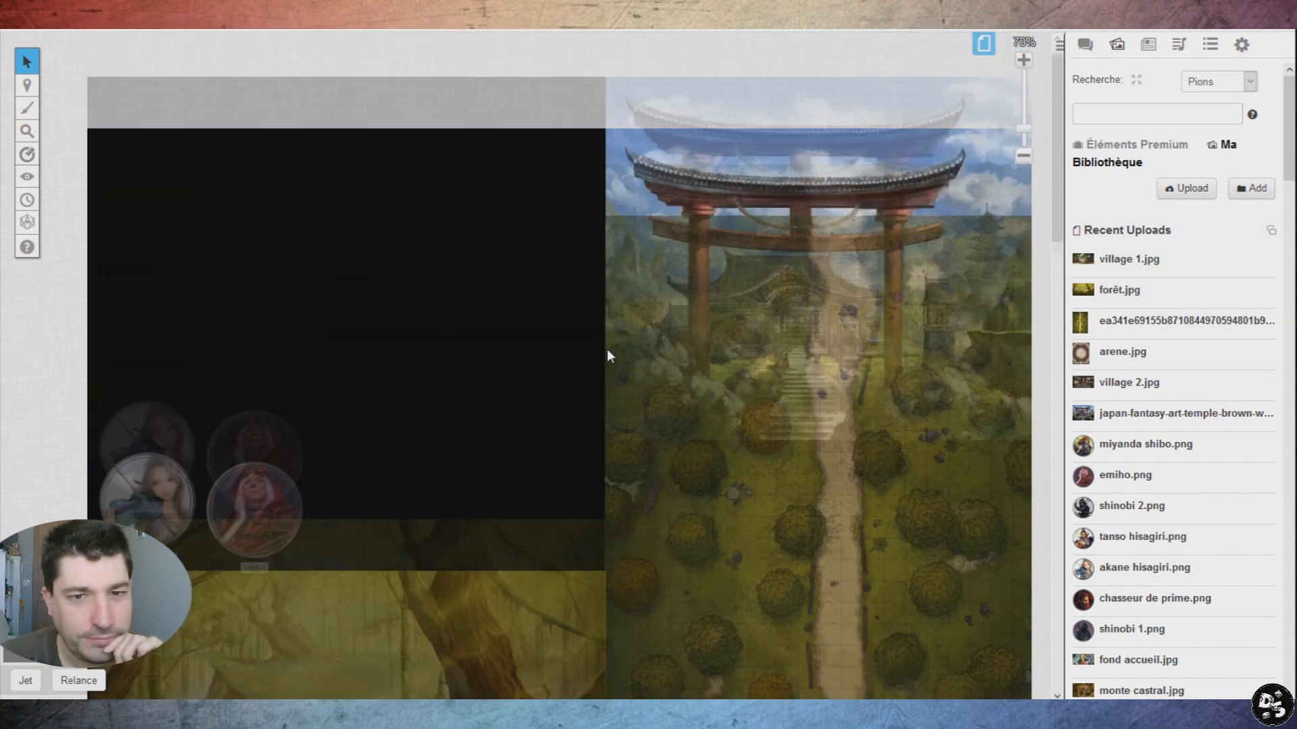
left_click(688, 242)
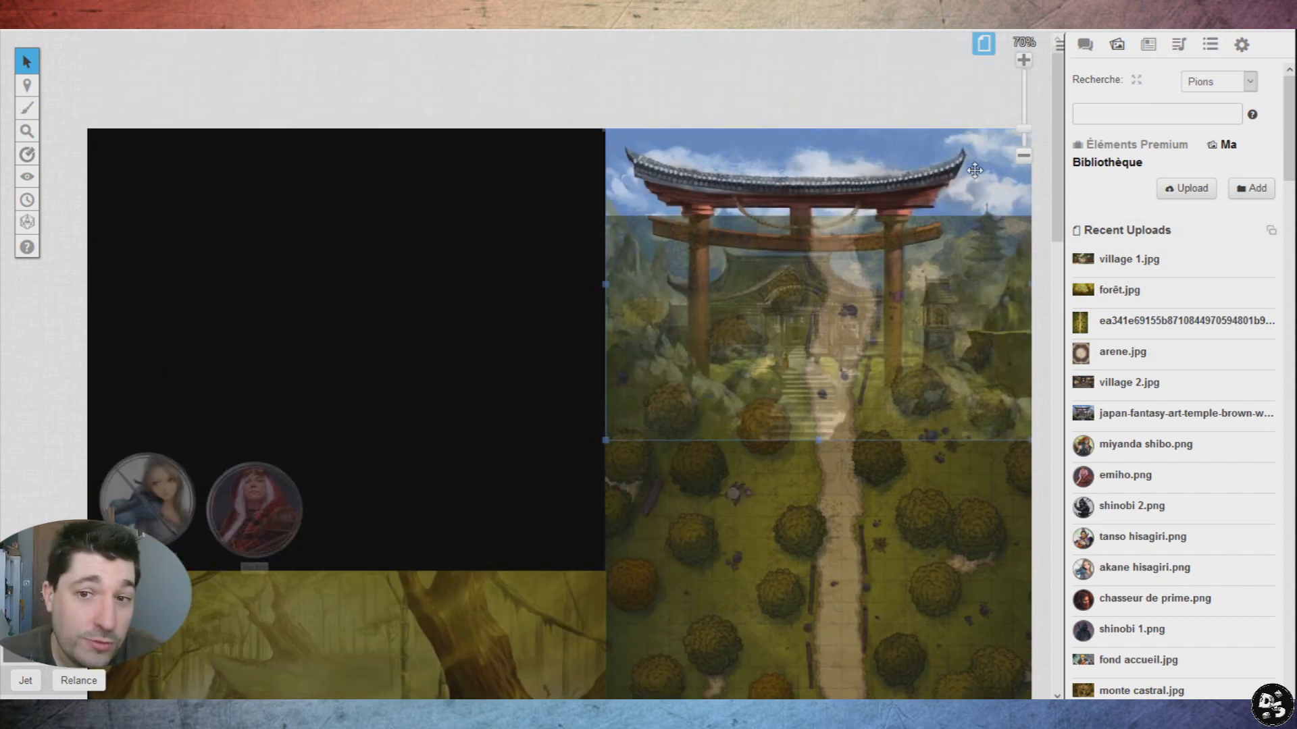
scroll(656, 295, "down", 2)
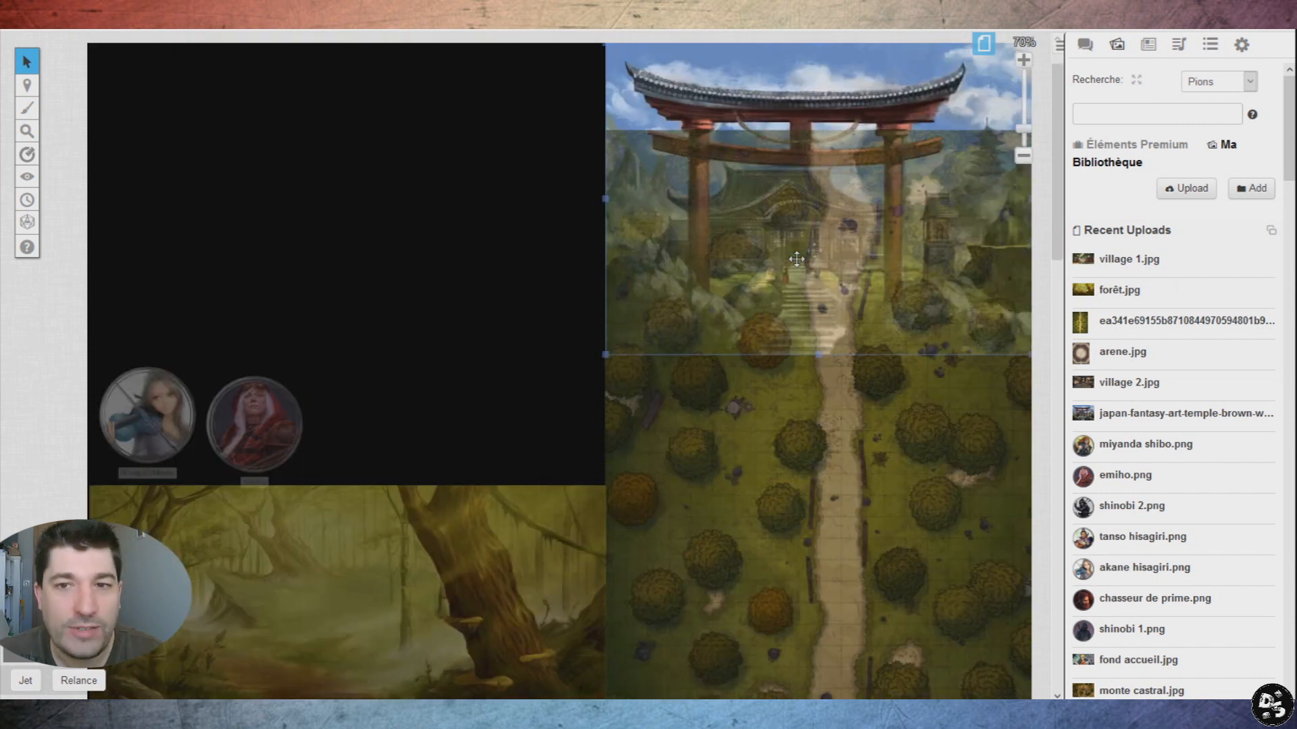
scroll(695, 182, "down", 4)
scroll(695, 182, "down", 8)
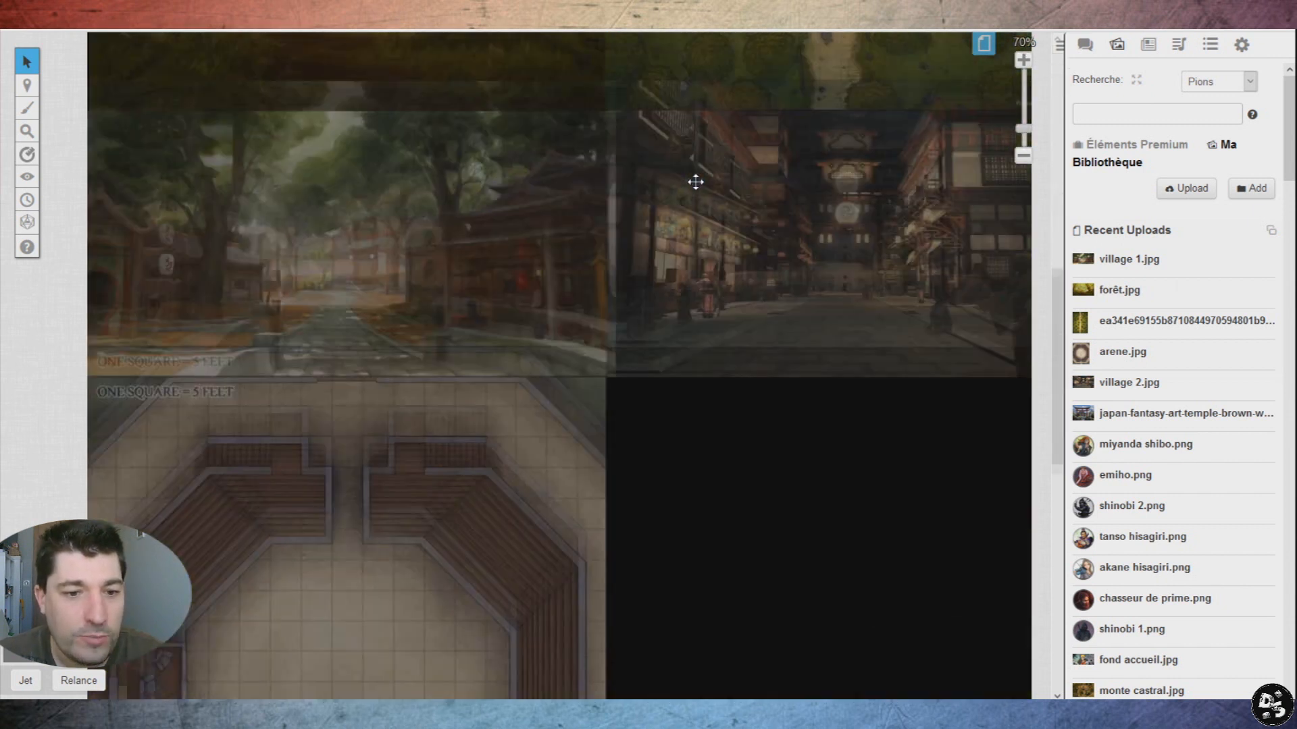
scroll(581, 559, "up", 12)
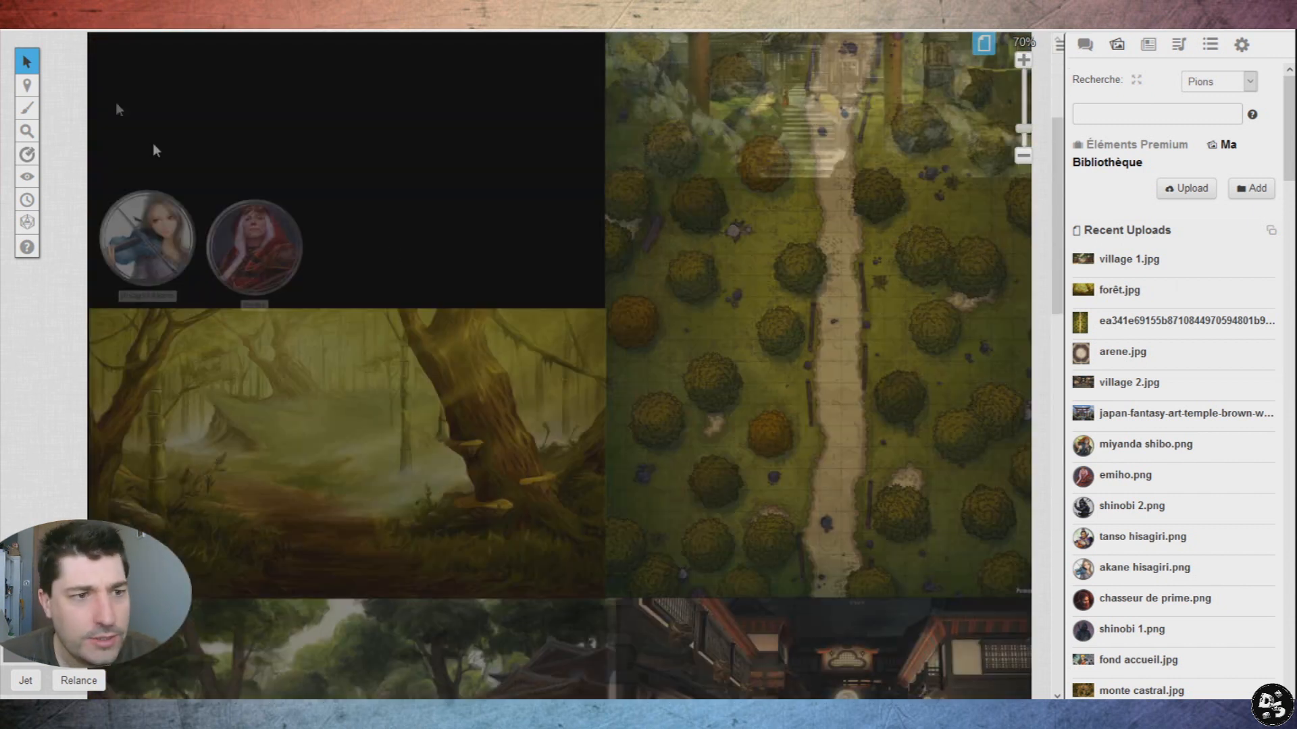
Step: On the PNJ page's objects and tokens layer, line up the armed ninja token beside the red-masked and hooded ones and copy all three
left_click(984, 43)
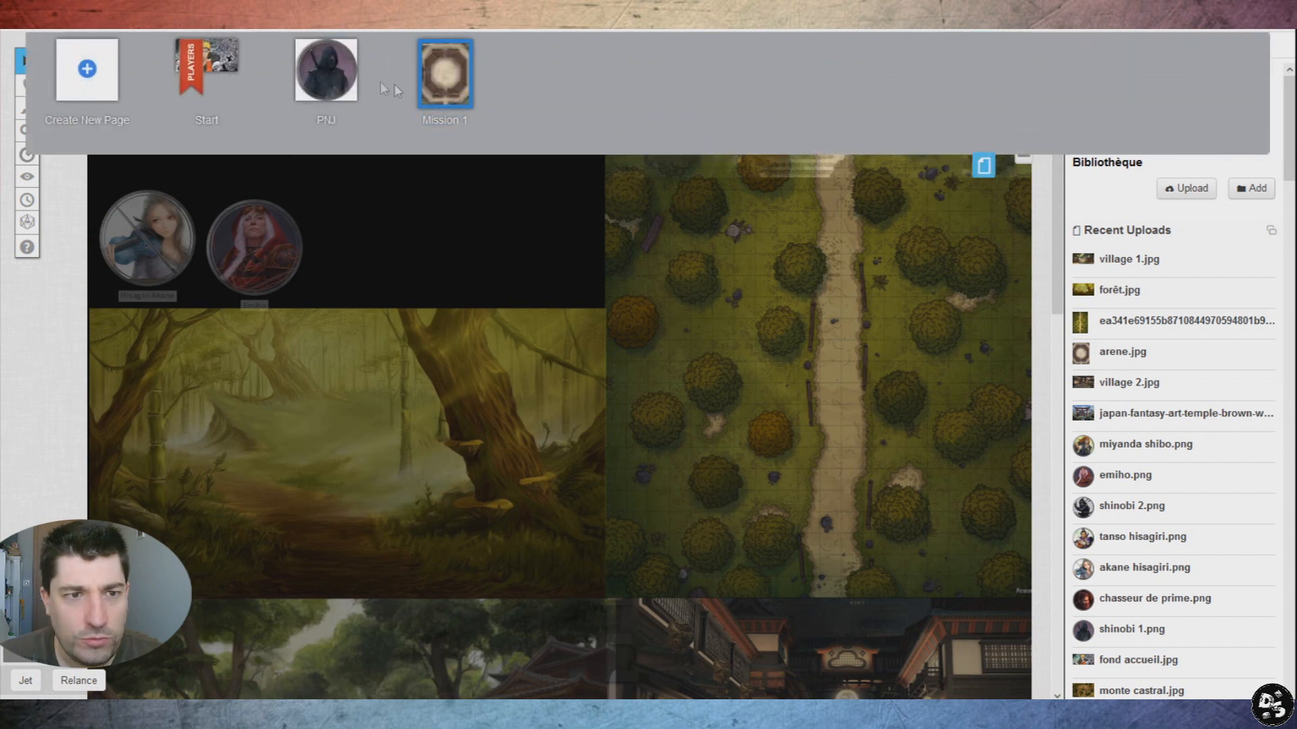
left_click(326, 73)
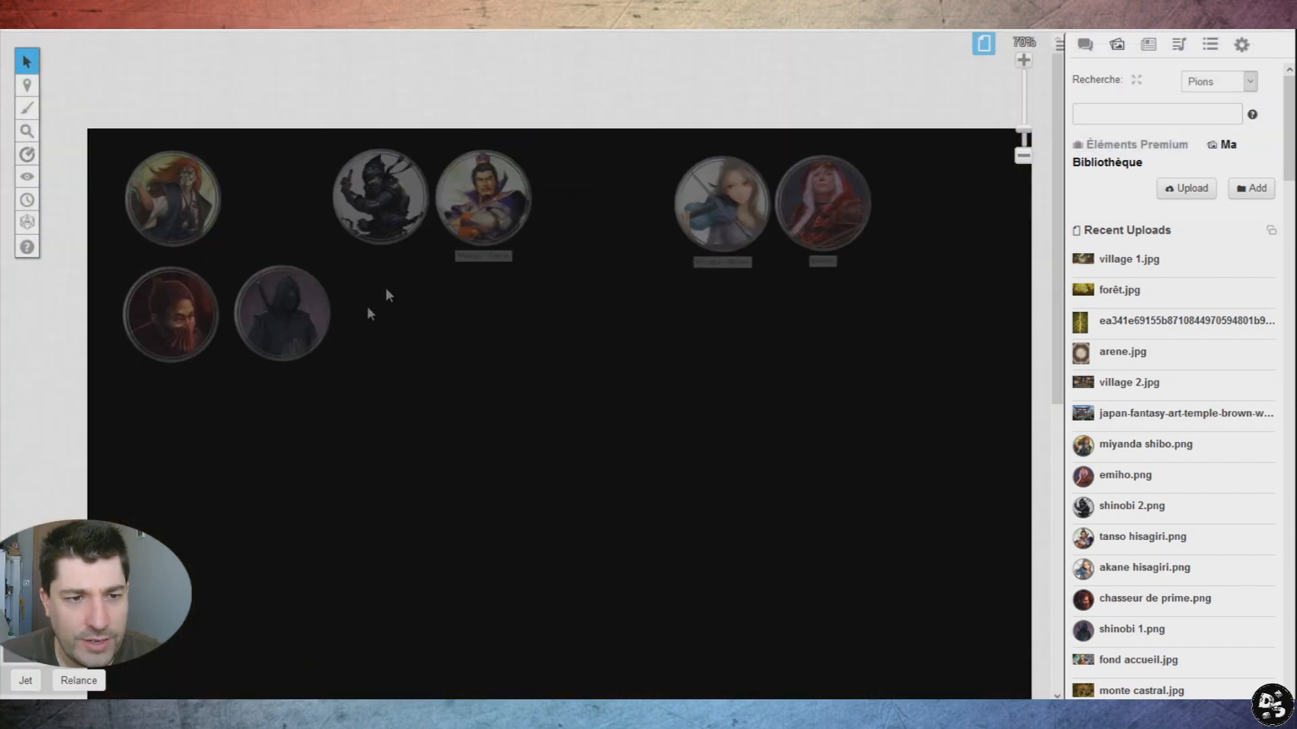
mouse_move(27, 85)
left_click(117, 98)
left_click_drag(114, 339, 390, 408)
left_click(439, 361)
left_click_drag(381, 196, 386, 315)
left_click_drag(129, 344, 392, 412)
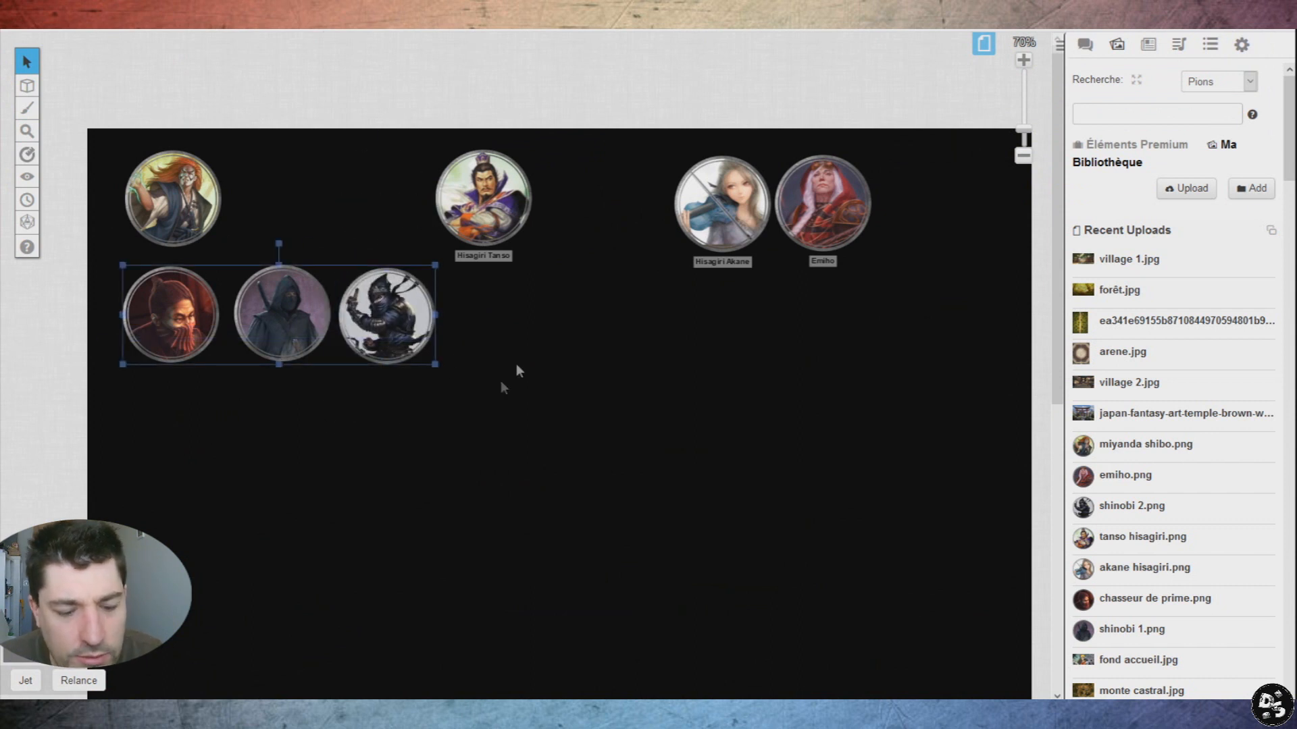
Step: Return to the Mission 1 page, switch to the GM info layer and paste the three copied tokens
left_click(983, 43)
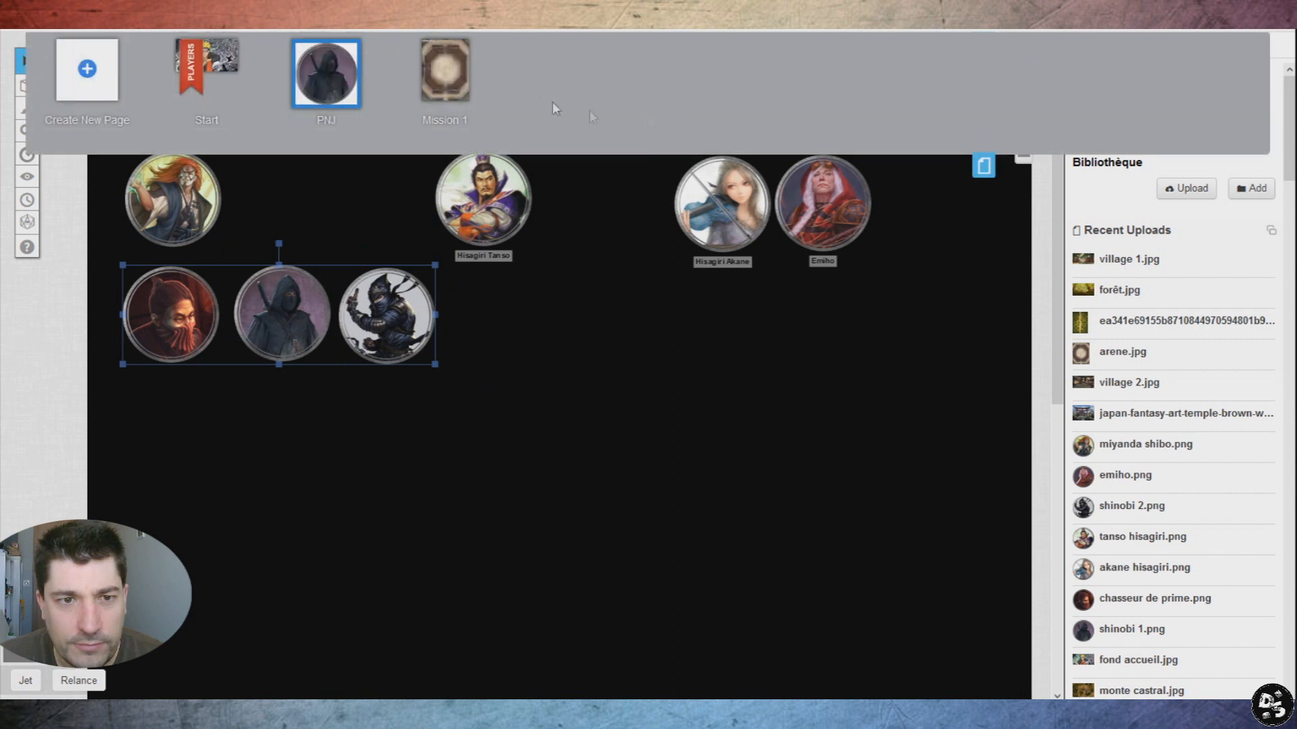
left_click(442, 73)
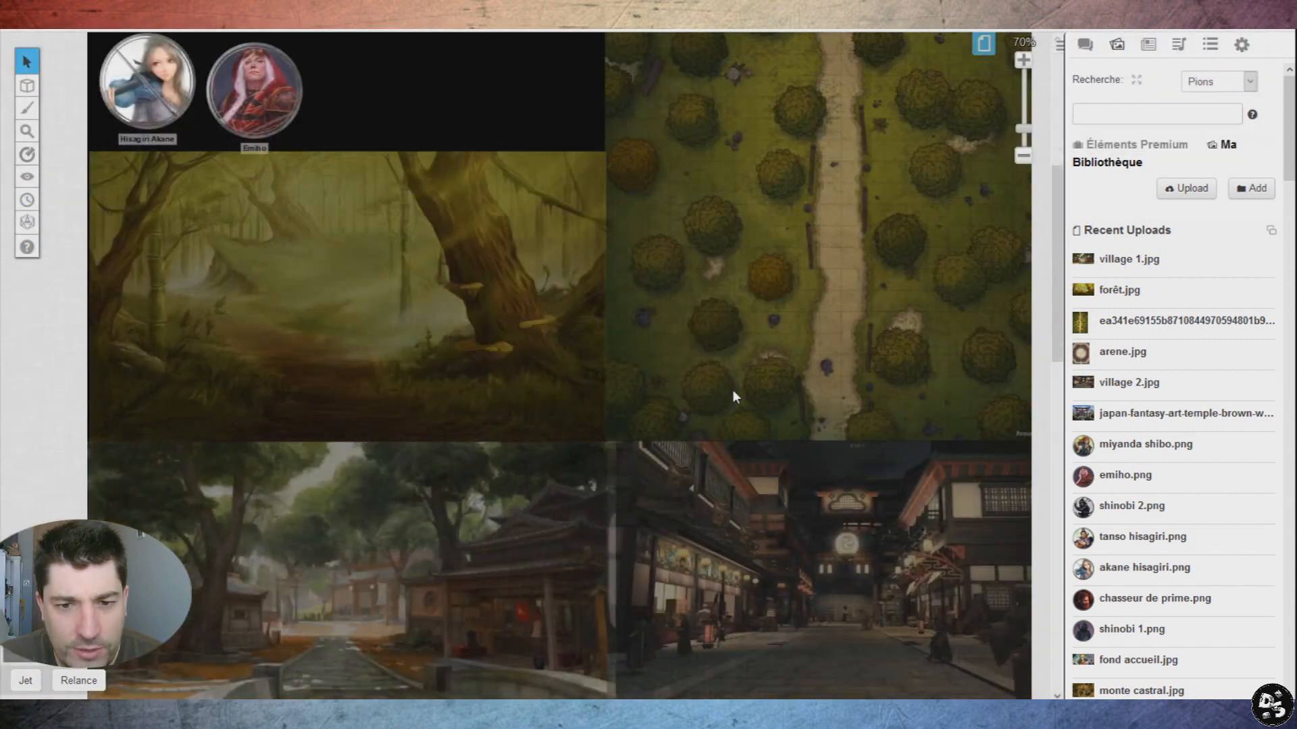
left_click(27, 85)
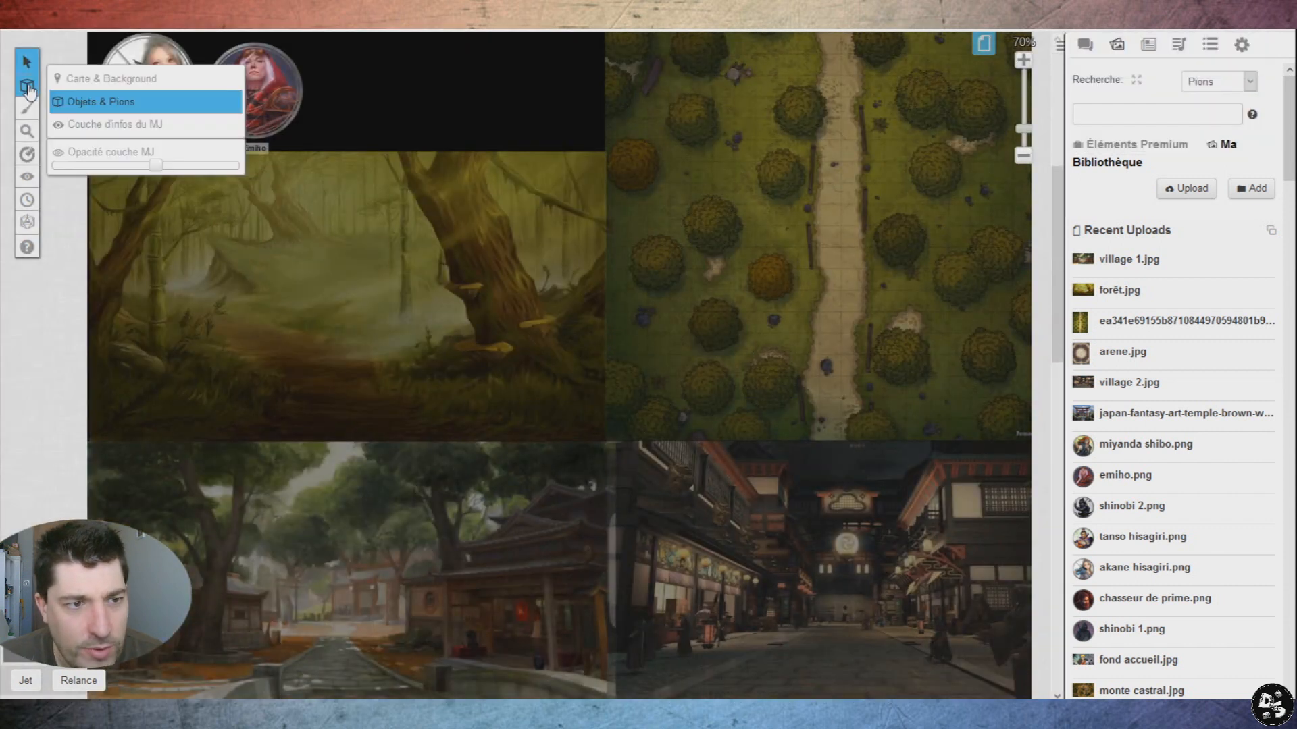
left_click(88, 128)
scroll(956, 369, "up", 3)
scroll(579, 266, "down", 5)
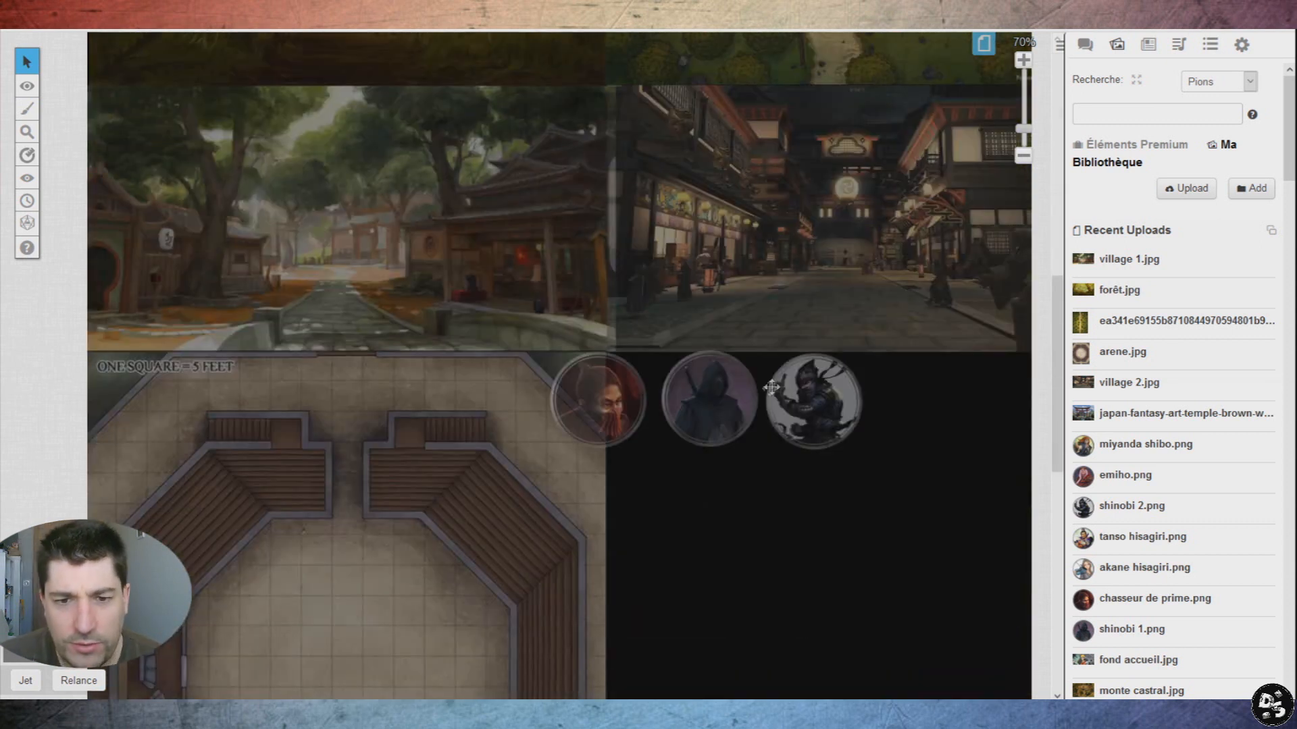
Step: Arrange the hooded, armed ninja and red-masked tokens in a row beside the arena, below the night village picture
left_click_drag(583, 409, 918, 399)
left_click_drag(709, 405, 669, 405)
left_click_drag(785, 422, 743, 422)
left_click_drag(919, 406, 882, 405)
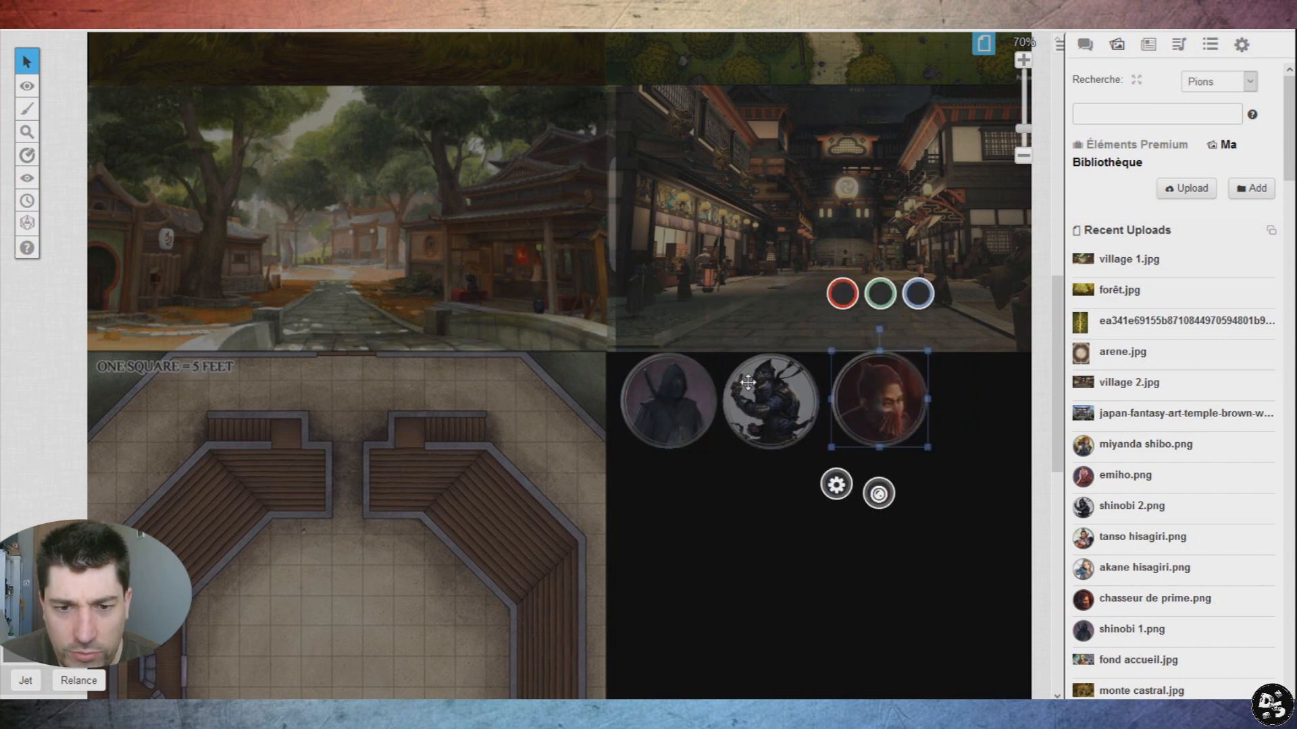
Step: Shrink the red-masked token to battlemap scale and place it among the trees west of the forest battlemap's path
scroll(748, 381, "up", 3)
scroll(748, 382, "down", 2)
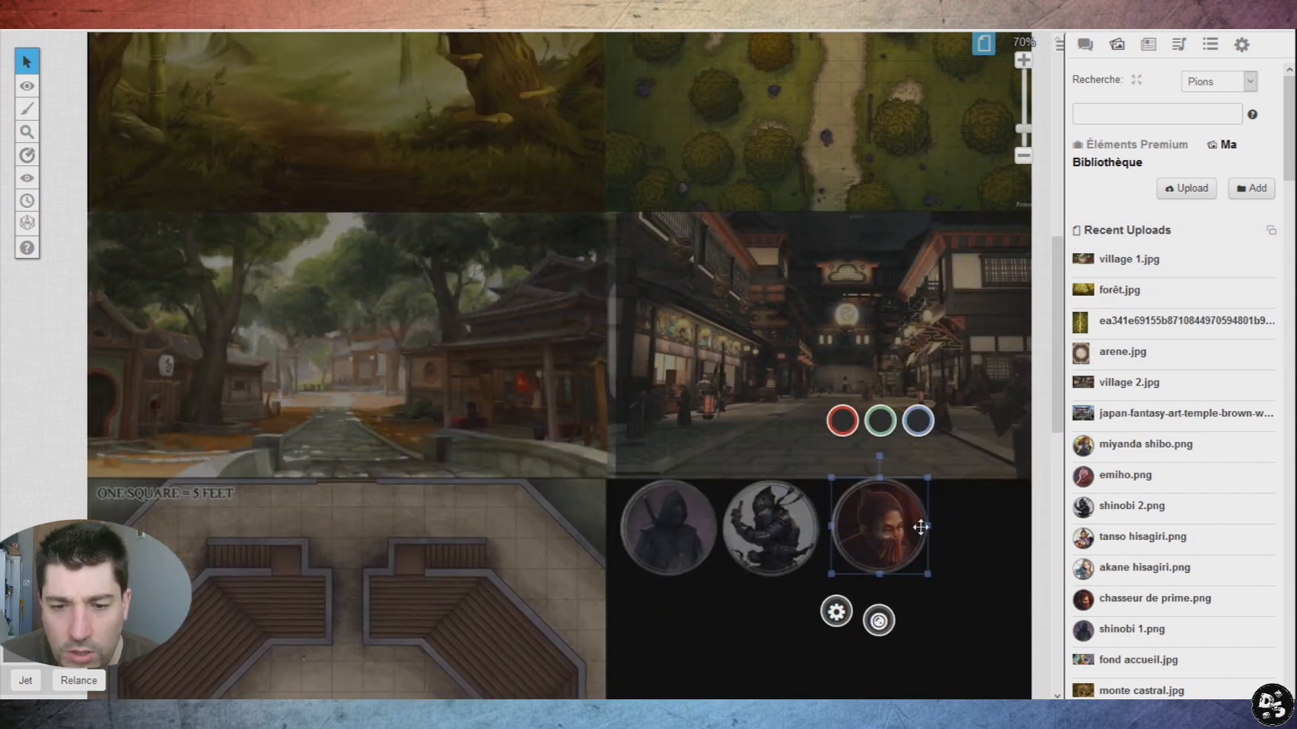
left_click_drag(888, 540, 735, 287)
scroll(833, 324, "up", 2)
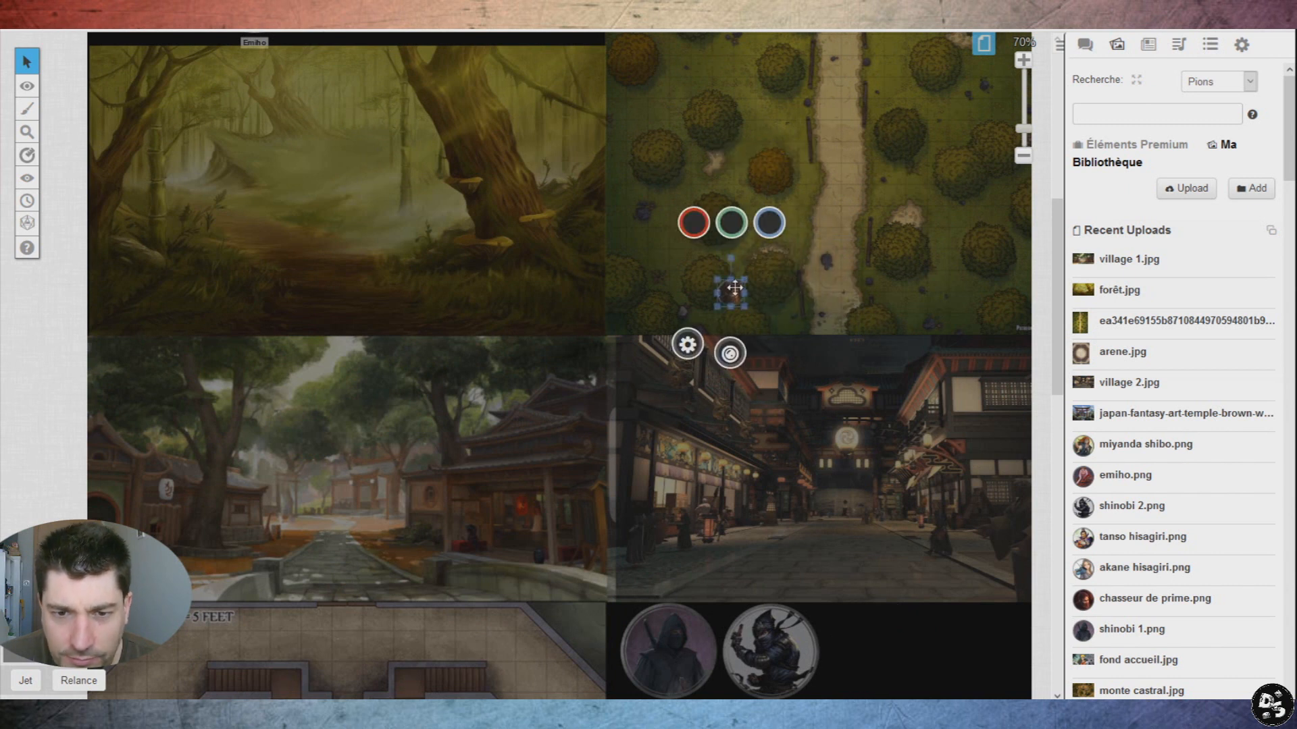
Step: Paste a second battlemap-scale red-masked token and place it among the trees east of the forest battlemap's path
scroll(776, 263, "up", 3)
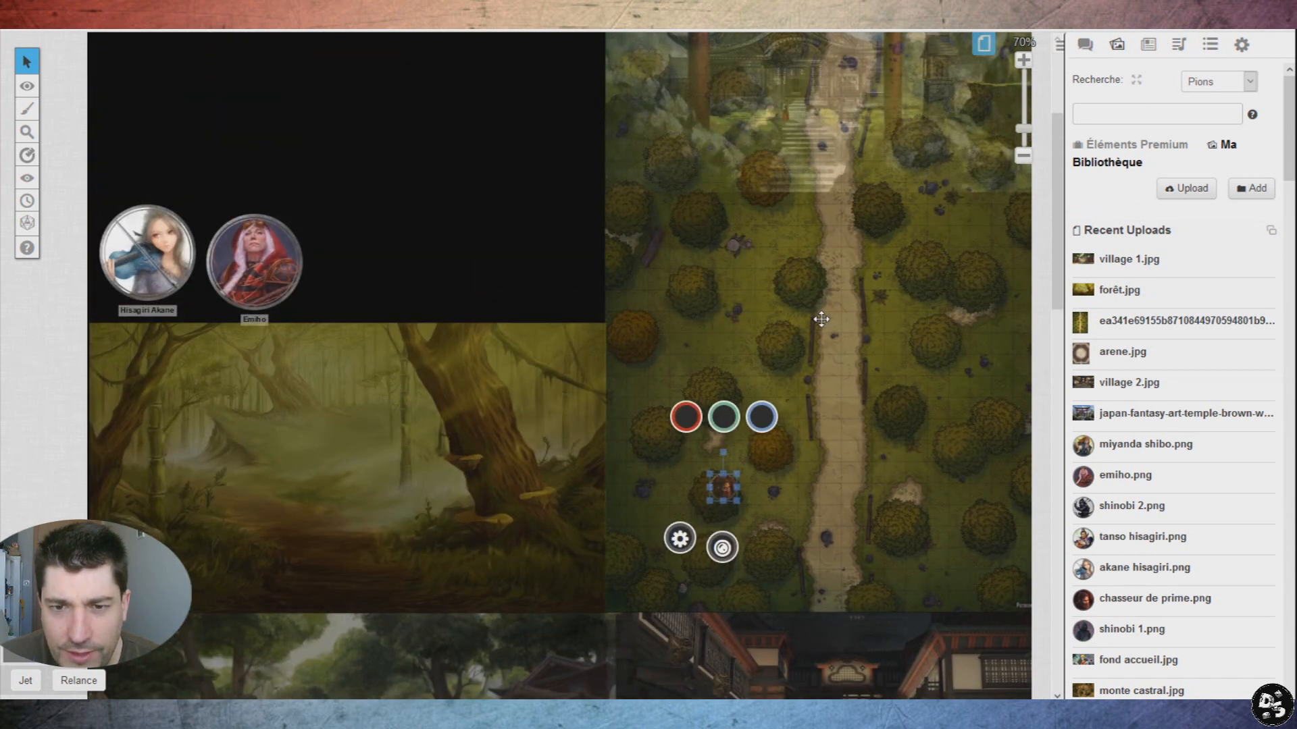
scroll(820, 319, "down", 2)
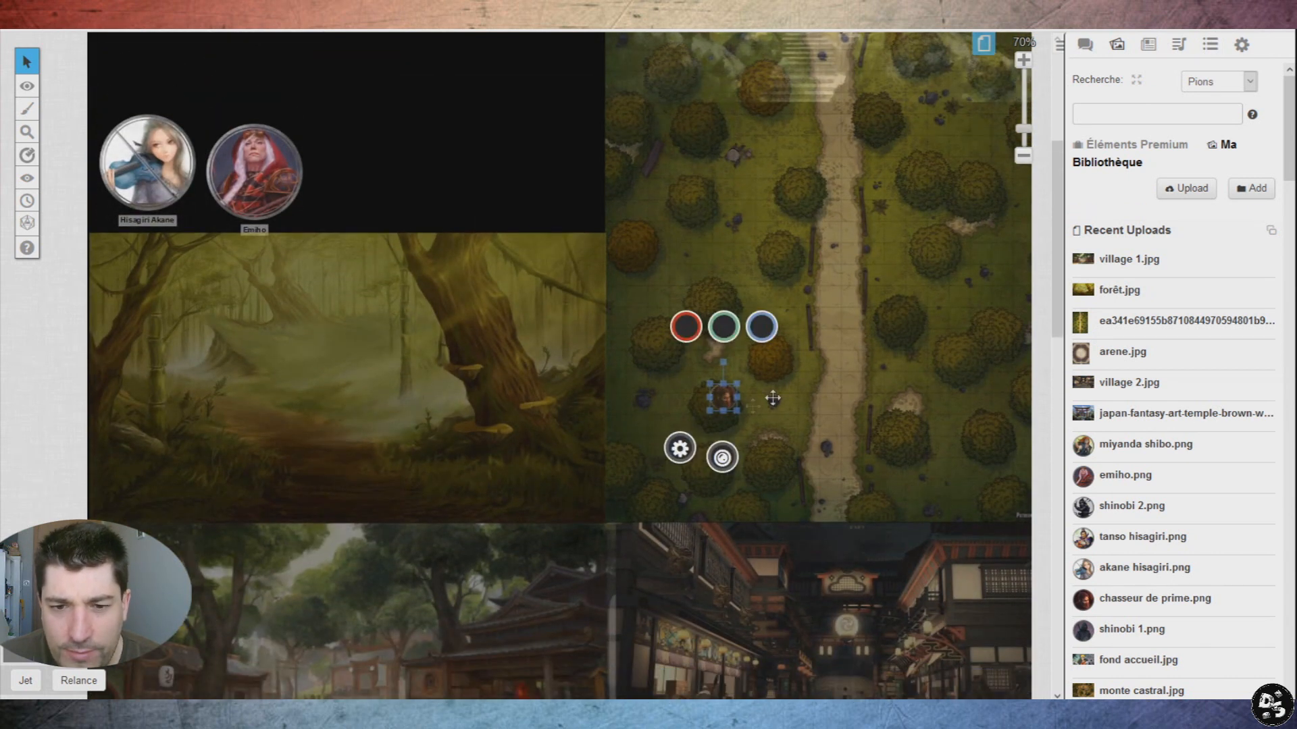
left_click(736, 307)
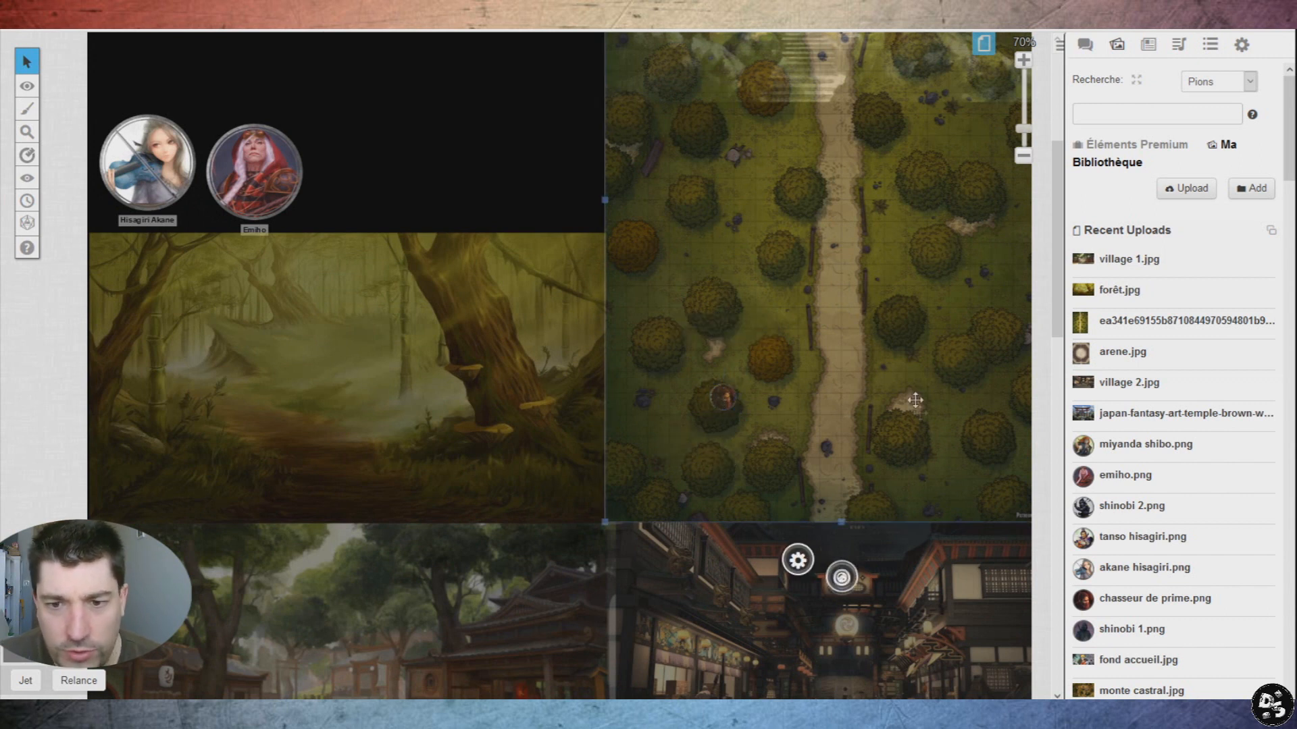
left_click(907, 433)
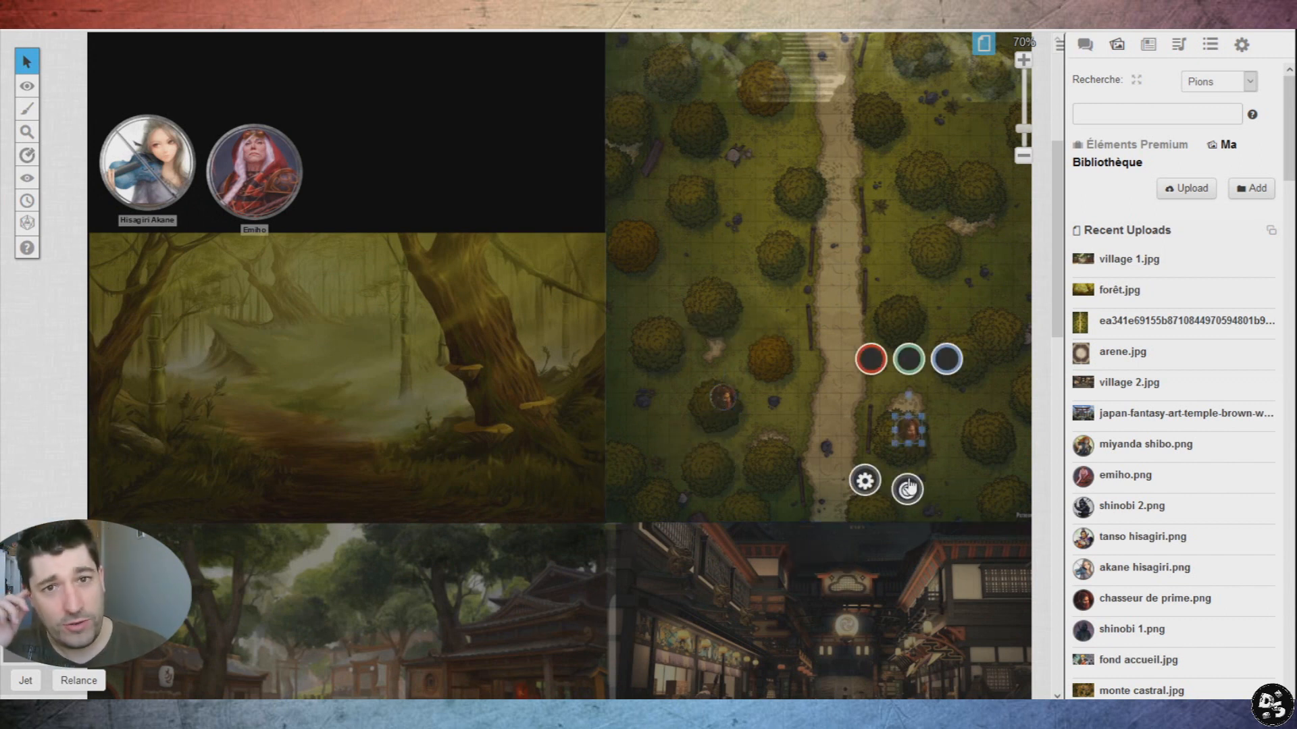
left_click(811, 314)
left_click(720, 397)
left_click(787, 297)
left_click(720, 398)
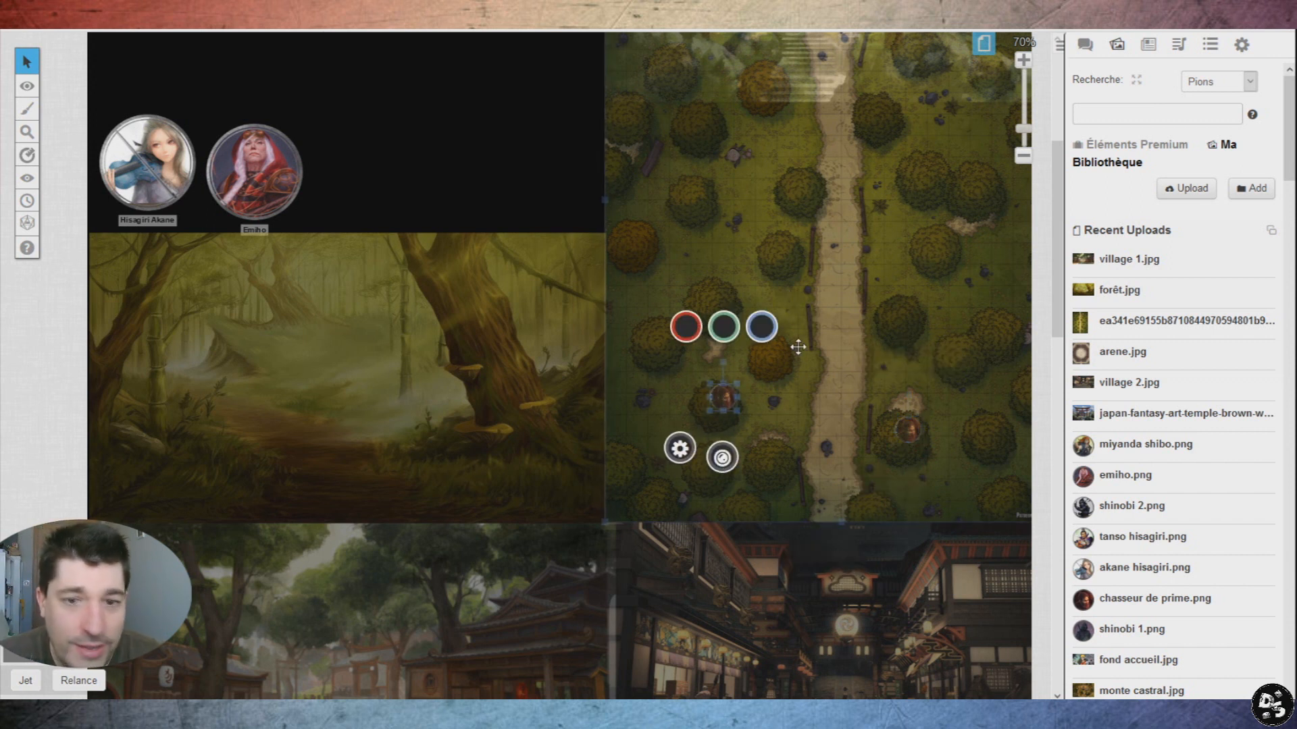
left_click(797, 347)
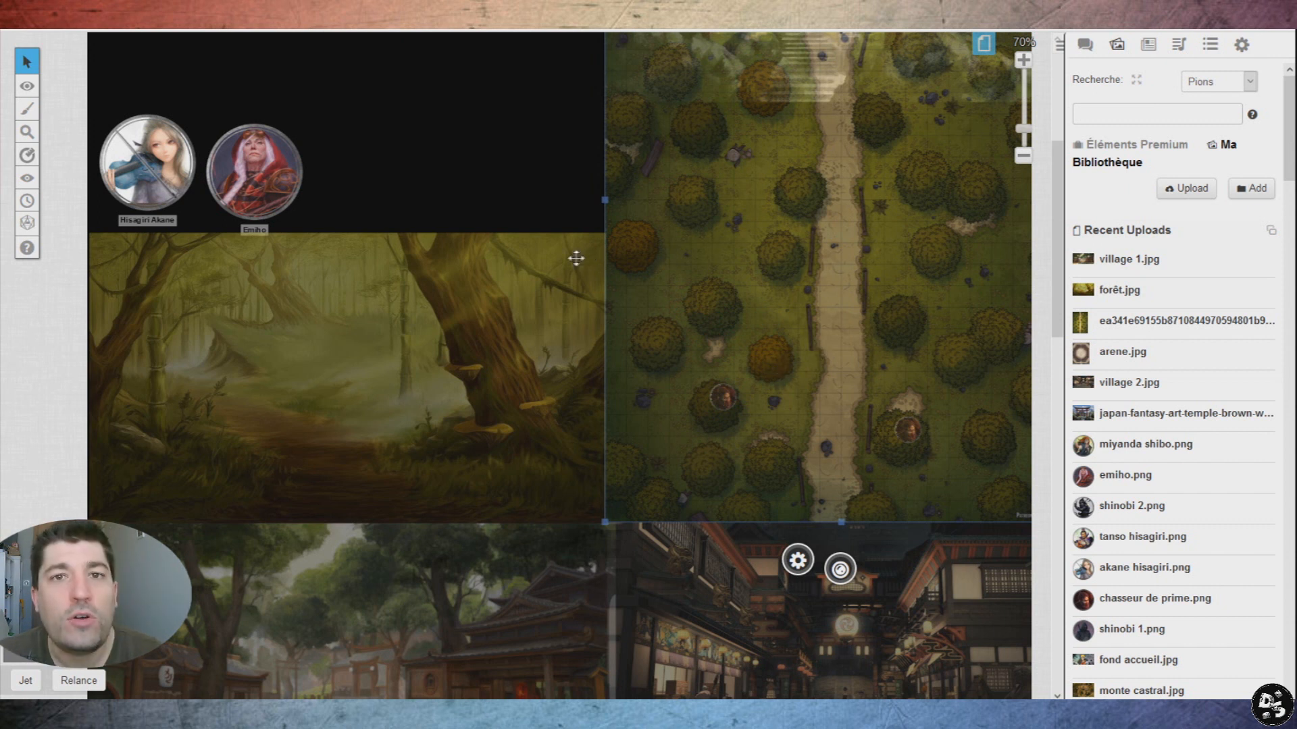
Step: Move the forest battlemap from the GM layer to the map layer to reveal it to players
scroll(553, 224, "up", 3)
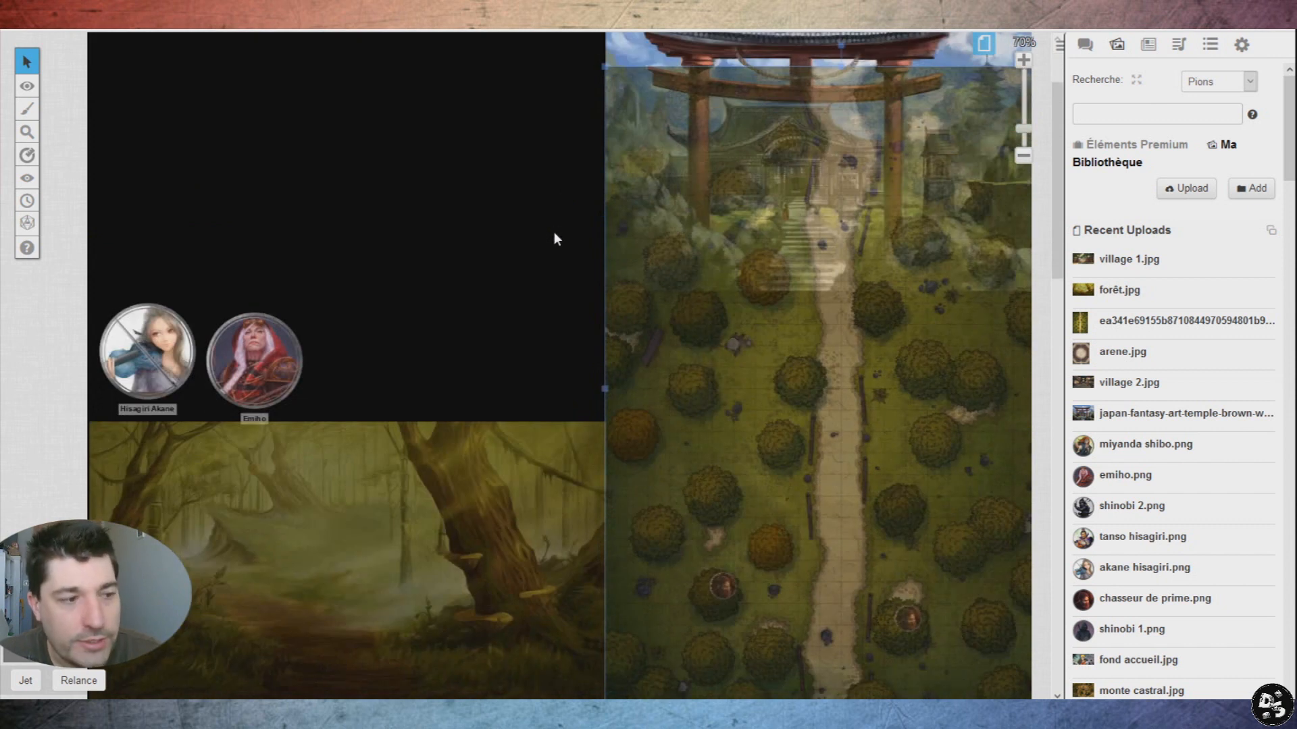
scroll(554, 239, "down", 1)
right_click(742, 311)
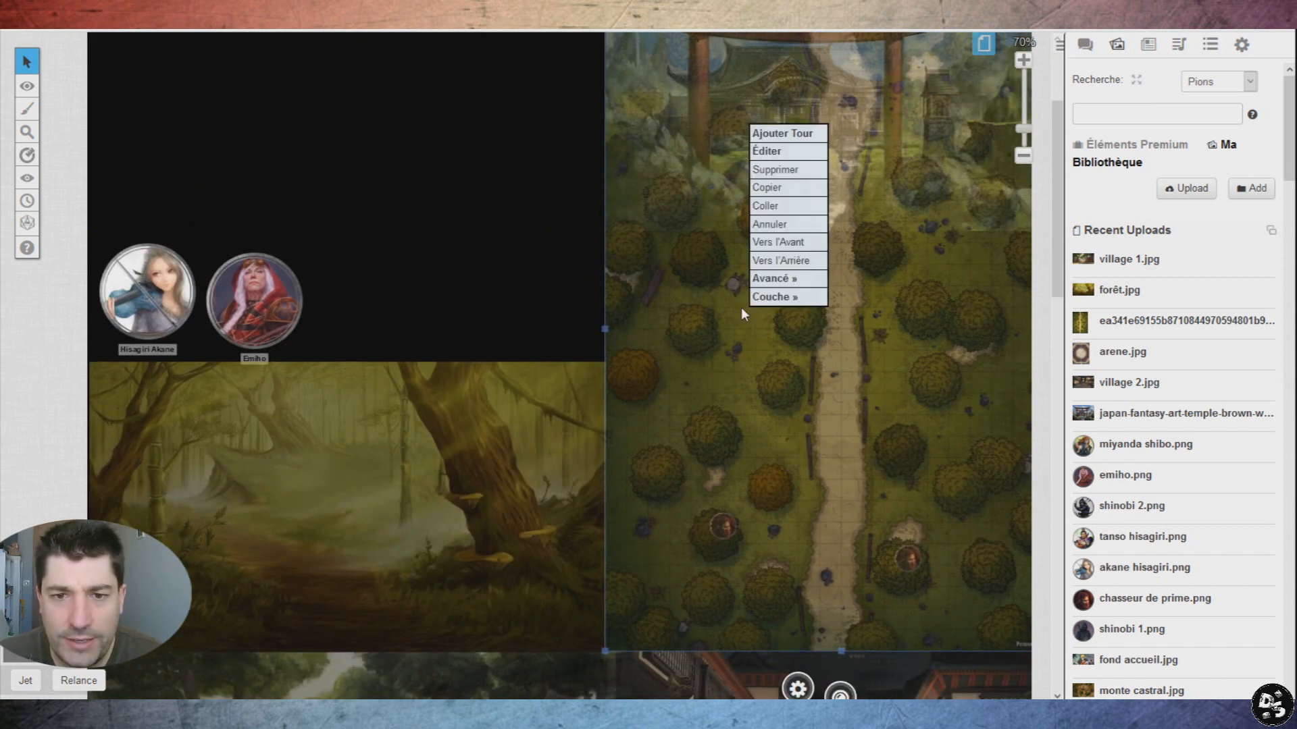
mouse_move(801, 308)
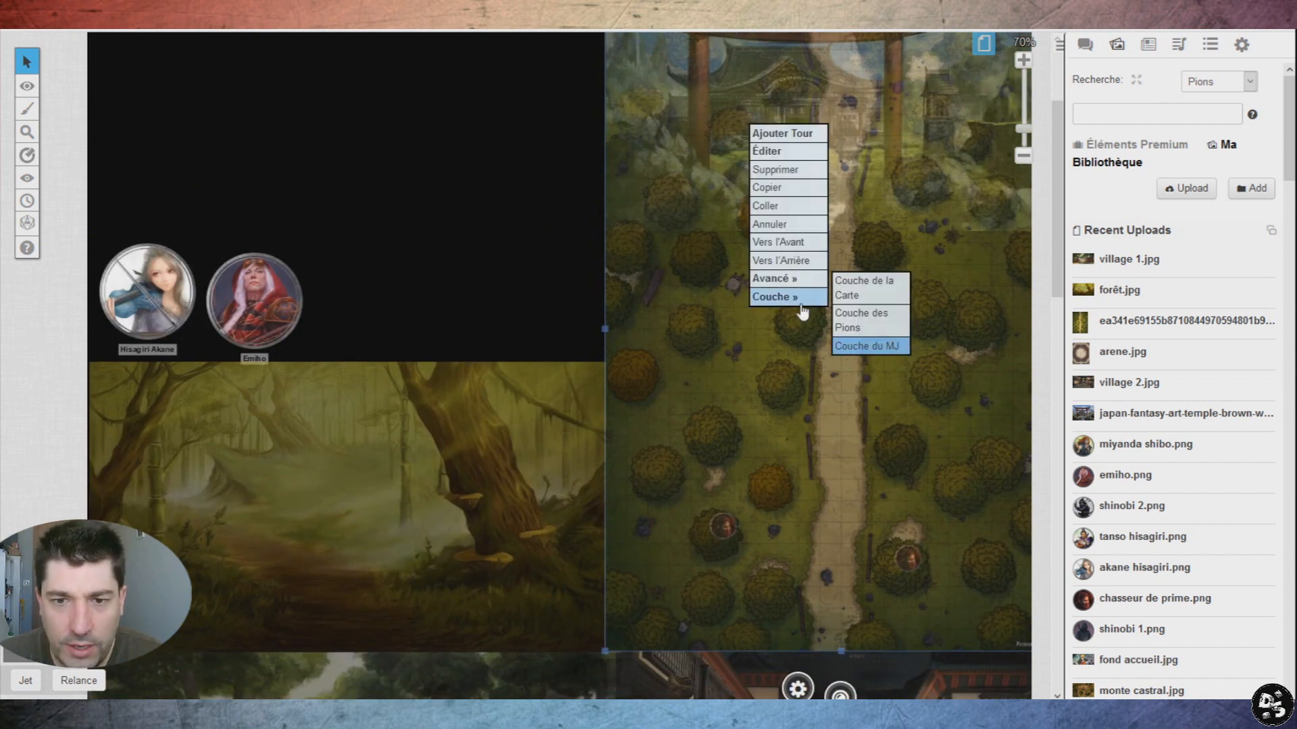
left_click(848, 298)
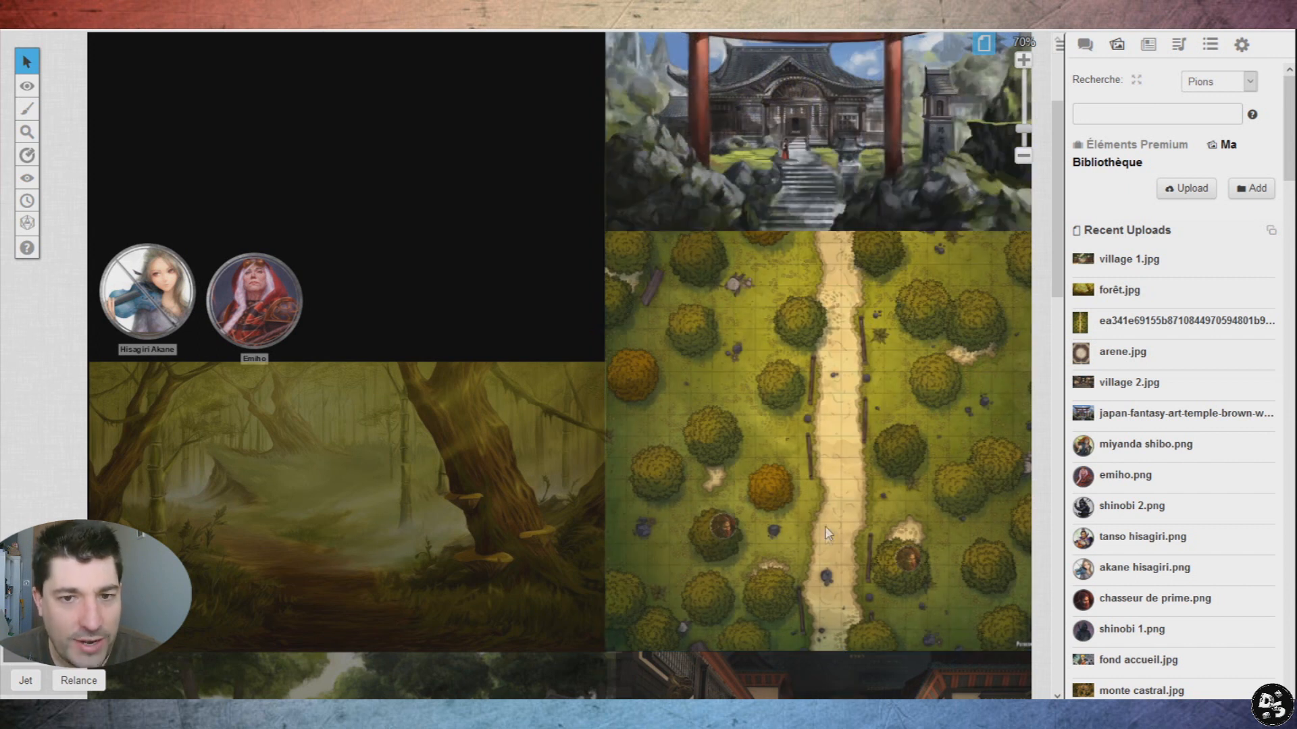
Step: Select both red-masked tokens on the forest battlemap and move them to the token layer
scroll(824, 540, "down", 1)
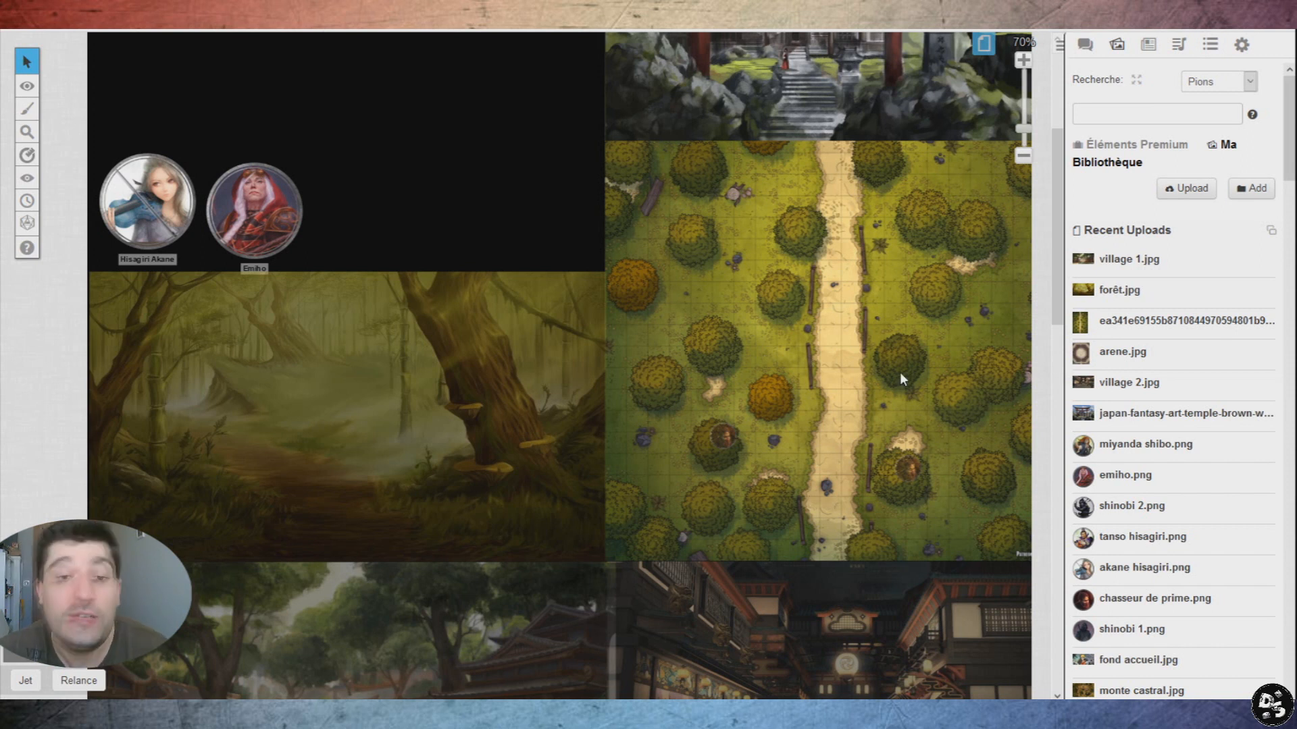
scroll(900, 371, "down", 1)
left_click_drag(702, 356, 922, 425)
right_click(829, 390)
mouse_move(878, 380)
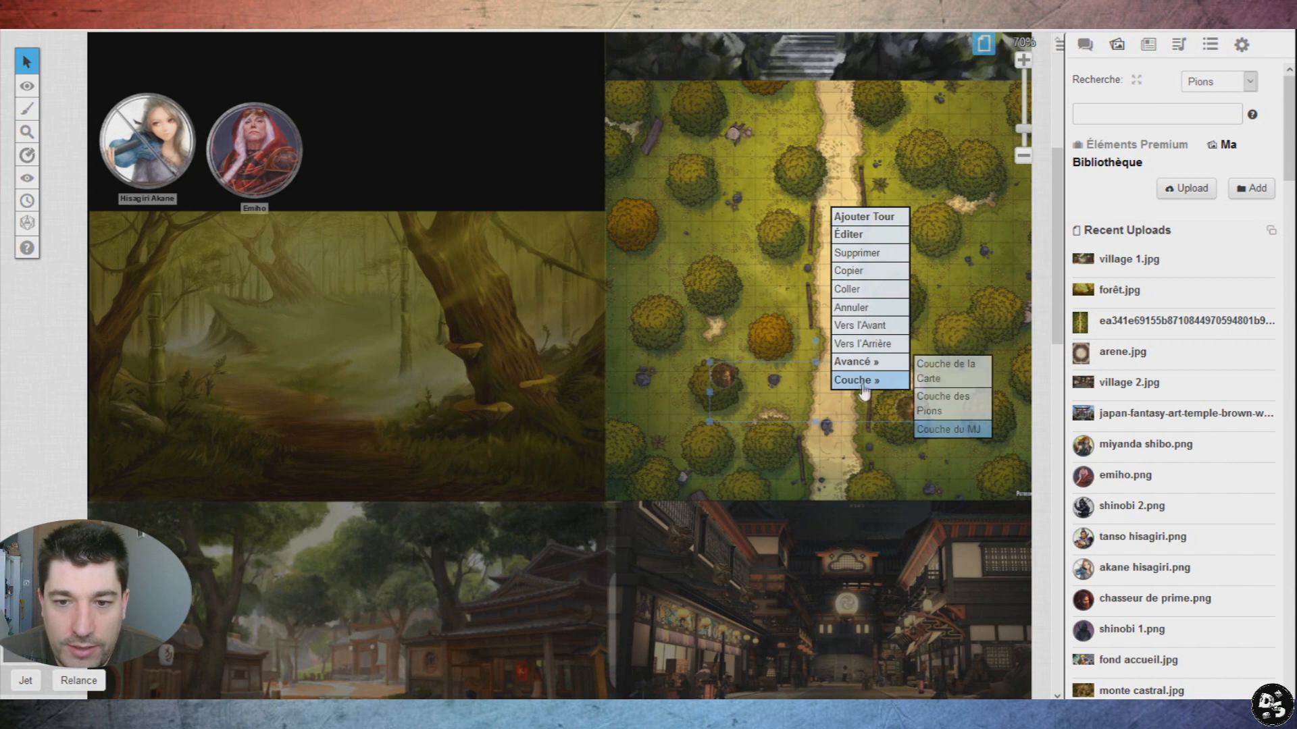
left_click(943, 402)
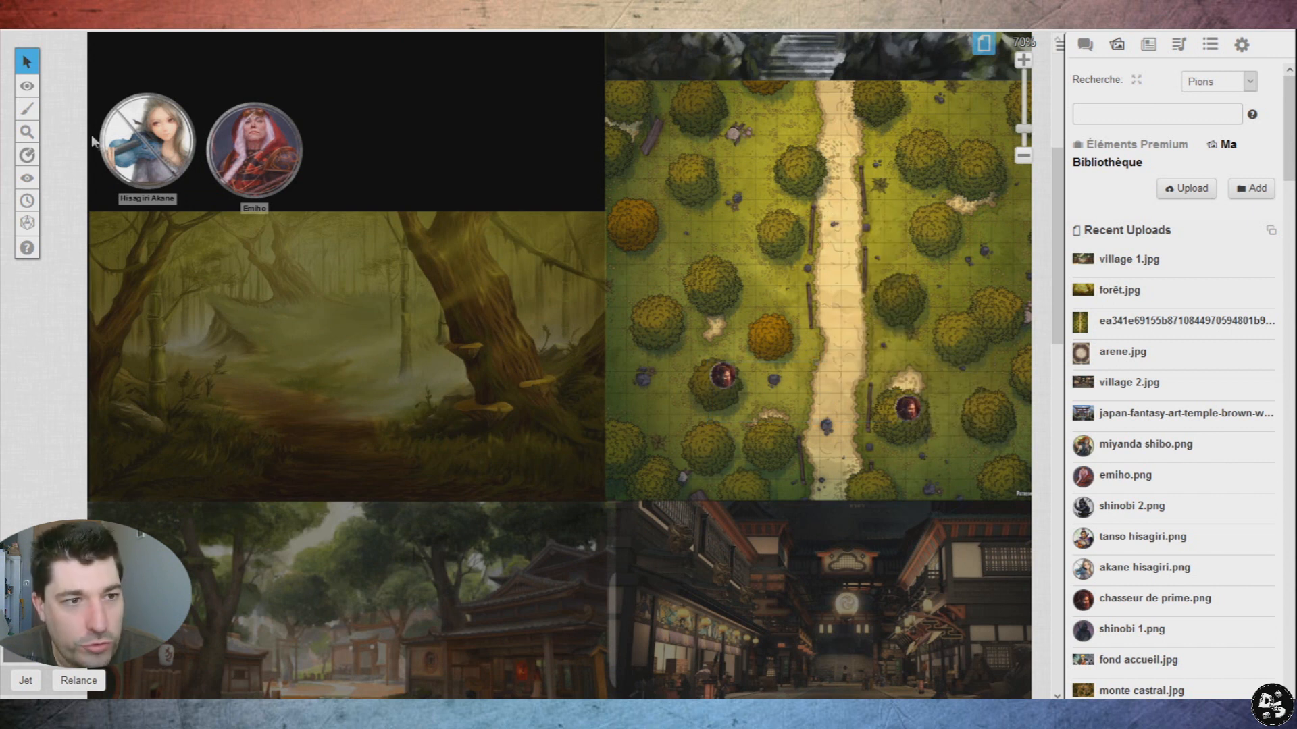
Step: On the objects and tokens layer, nudge the western red-masked token and send both red-masked tokens back to the GM layer
mouse_move(27, 86)
left_click(101, 99)
left_click(717, 358)
left_click_drag(717, 359, 718, 382)
left_click(691, 291)
left_click_drag(691, 292, 909, 414)
right_click(890, 379)
mouse_move(934, 374)
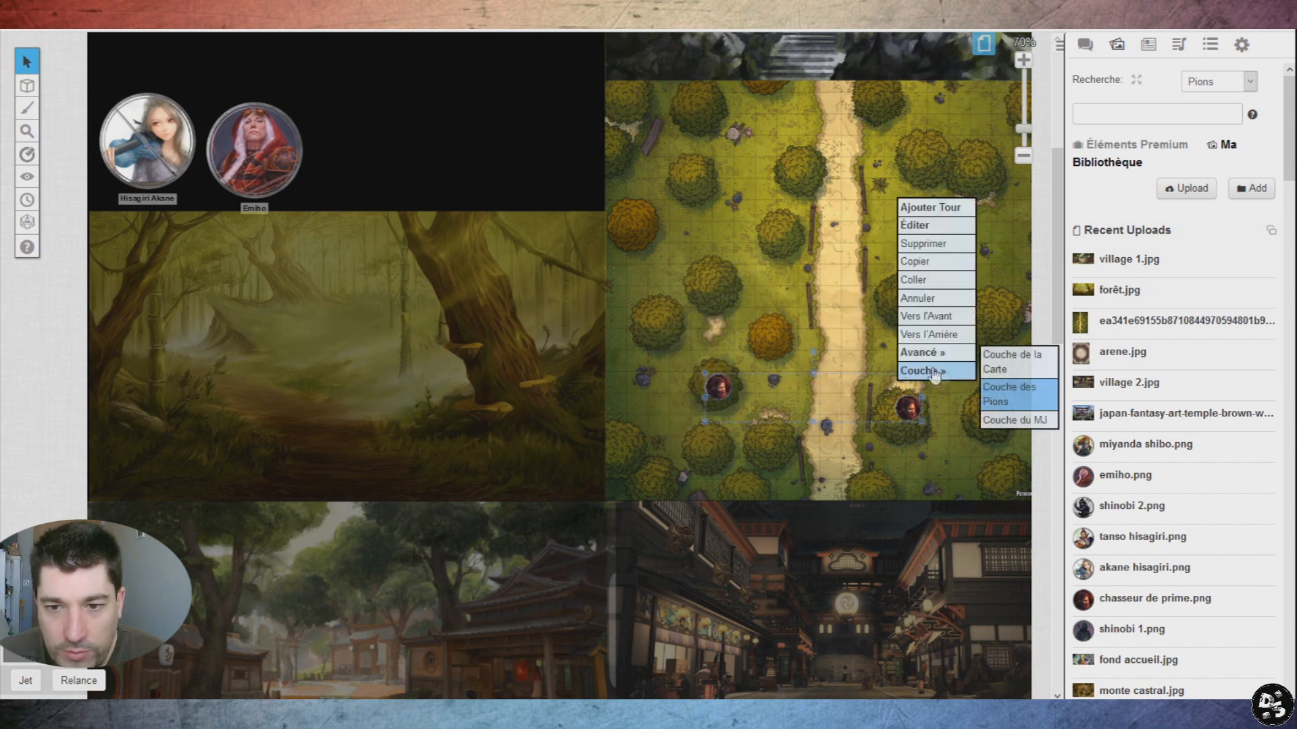
left_click(1013, 419)
Step: Switch to the map and background layer and send the forest battlemap back to the GM layer
mouse_move(27, 86)
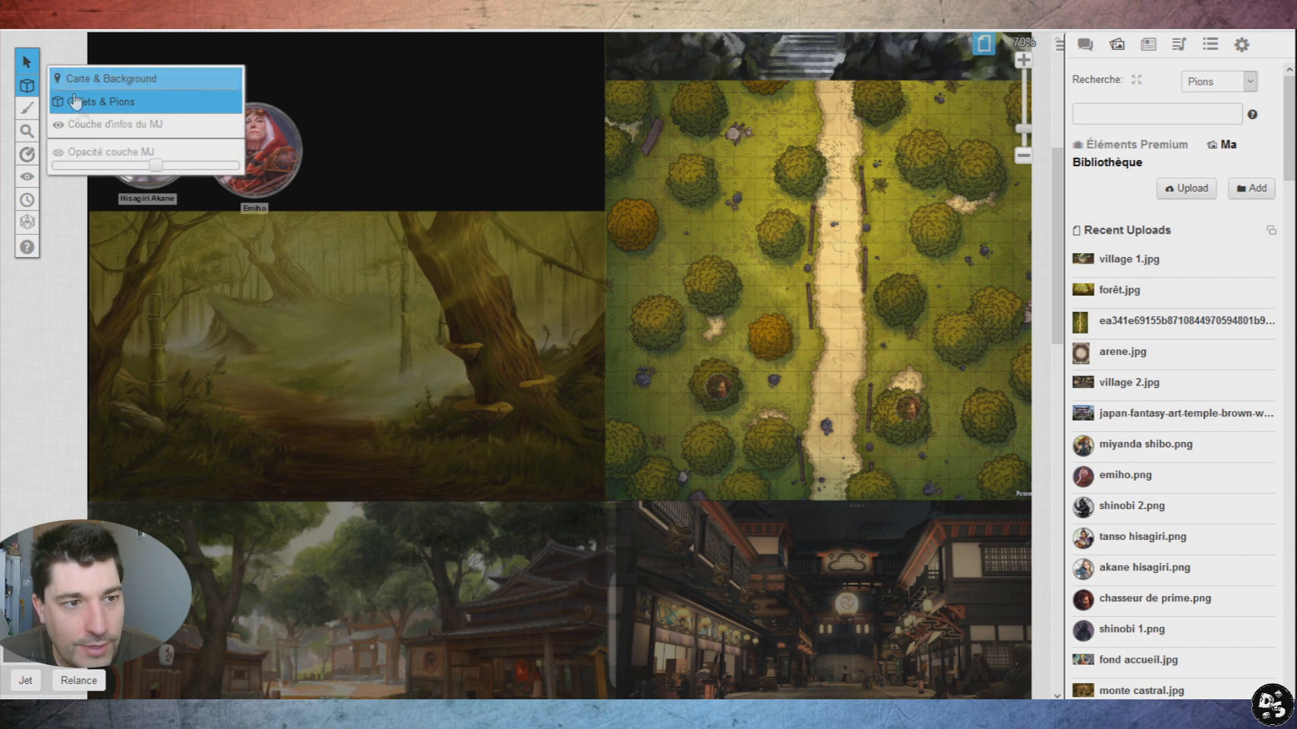
left_click(108, 124)
mouse_move(27, 86)
left_click(108, 75)
right_click(776, 290)
mouse_move(861, 275)
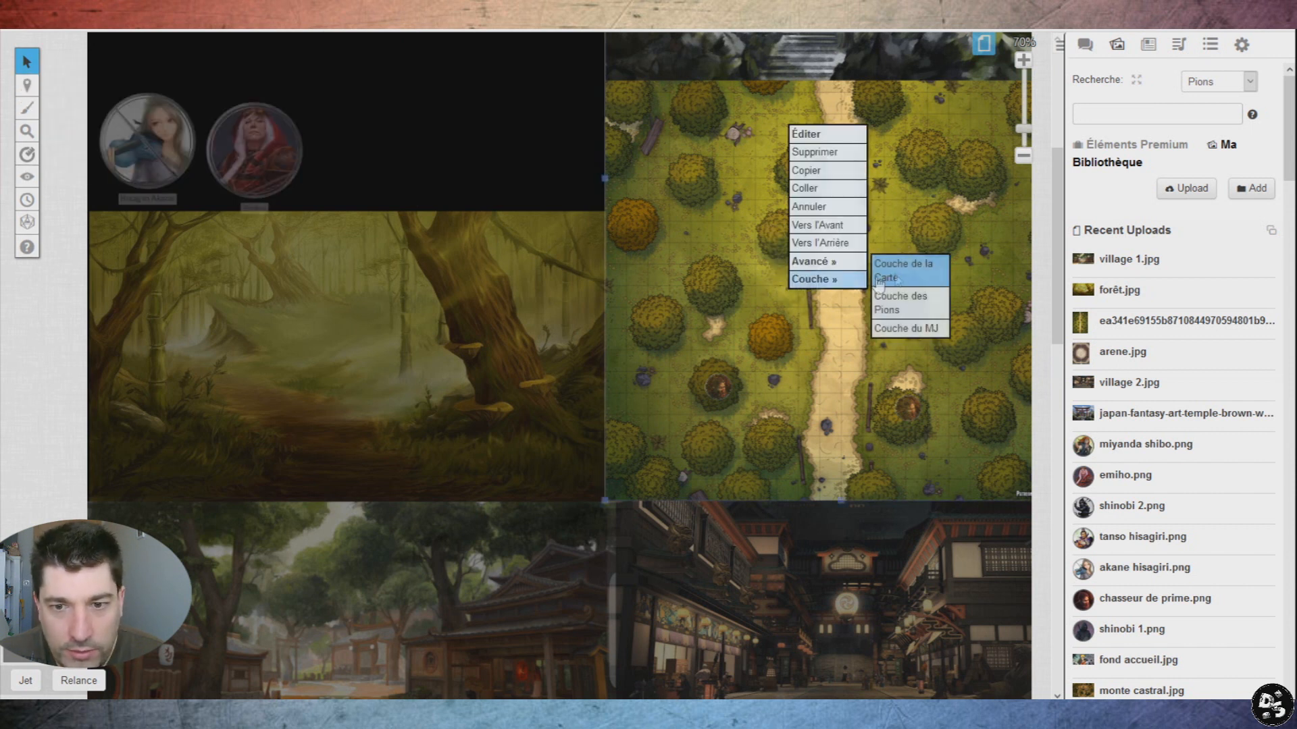
left_click(943, 306)
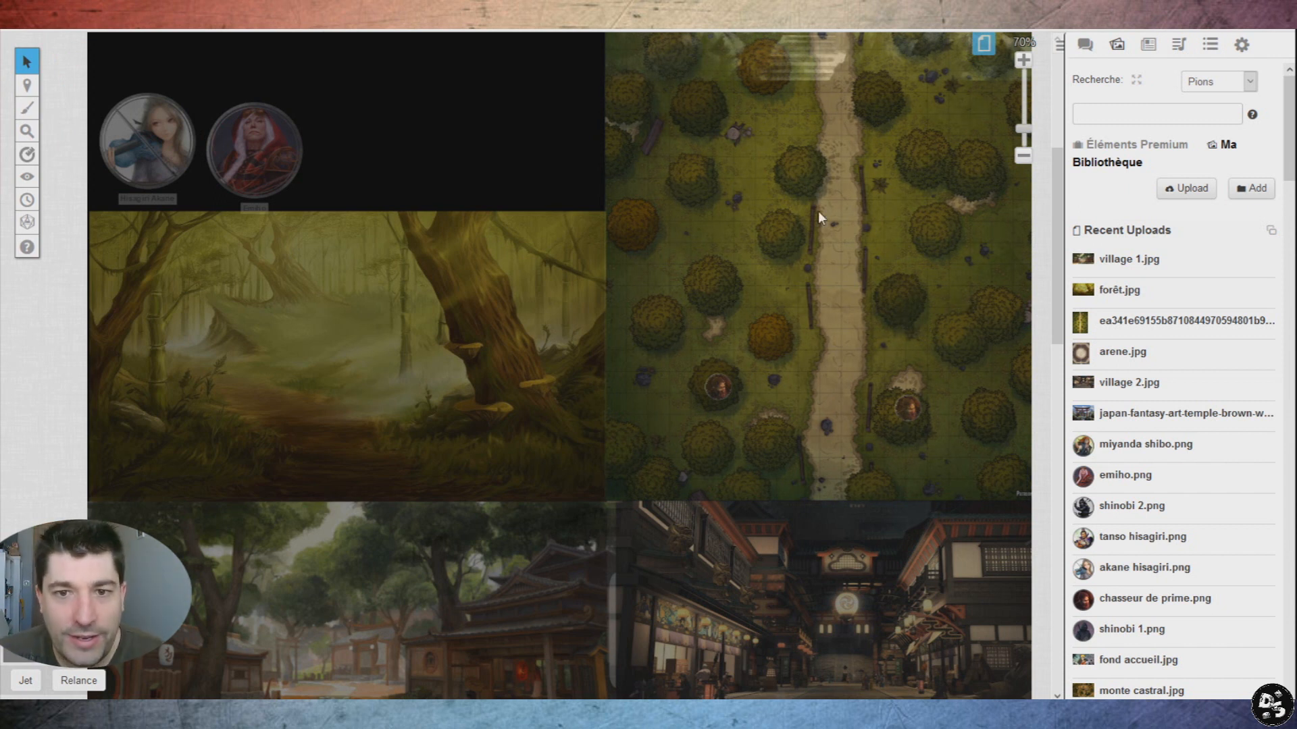
Step: Switch to the GM info layer and check the hidden forest battlemap and its western red-masked token
mouse_move(27, 86)
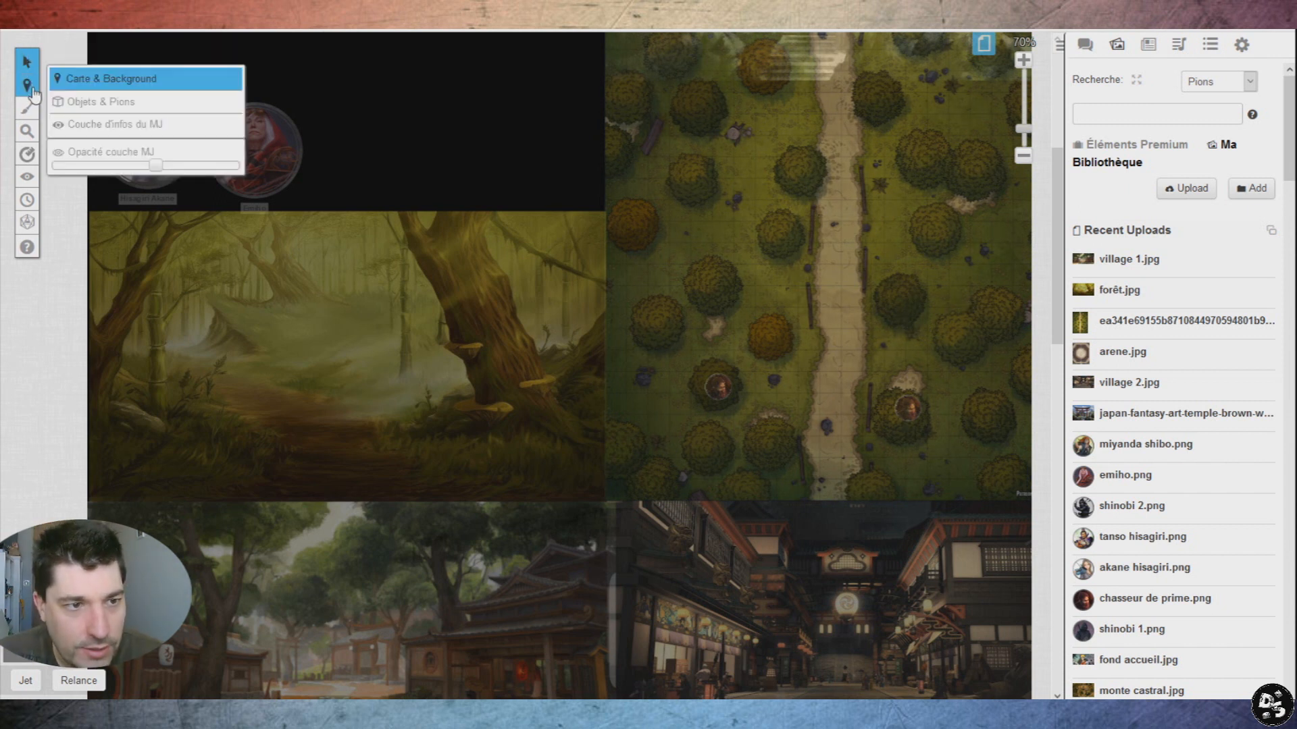
left_click(115, 124)
right_click(807, 237)
left_click(838, 223)
left_click(719, 391)
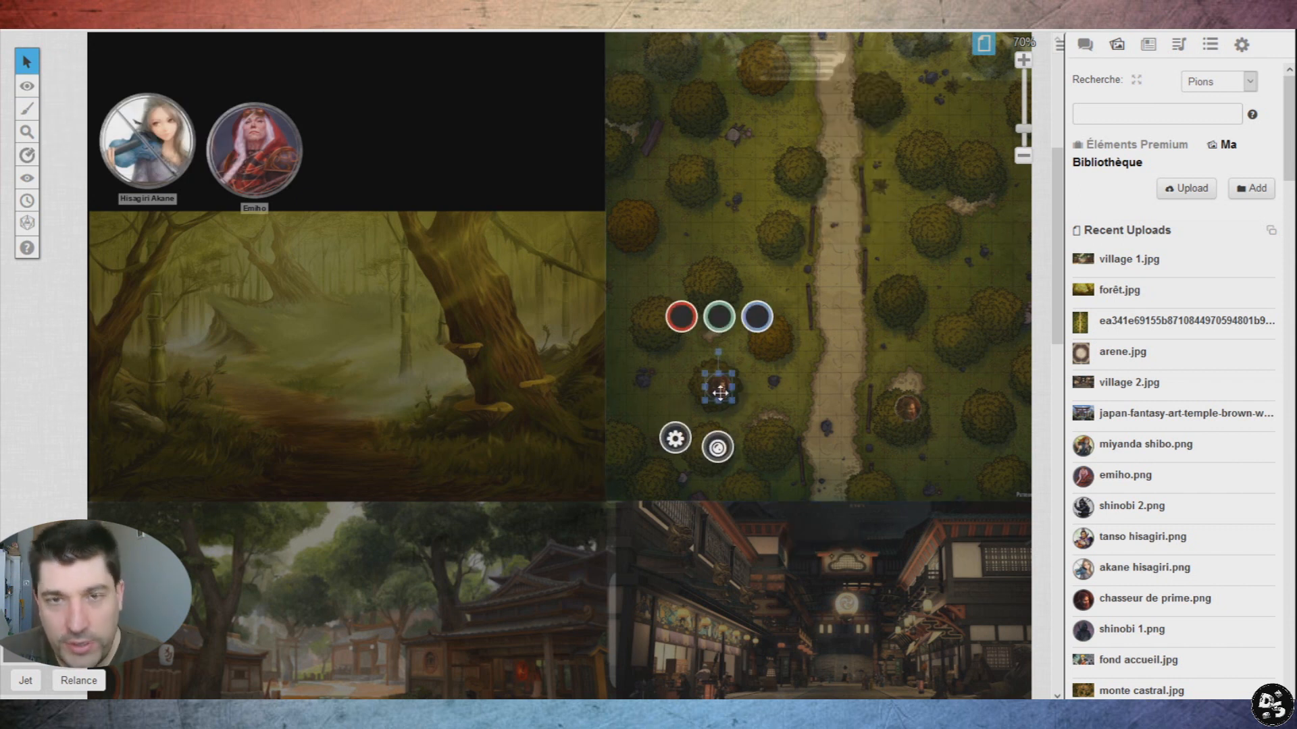
scroll(758, 353, "down", 7)
scroll(731, 375, "up", 8)
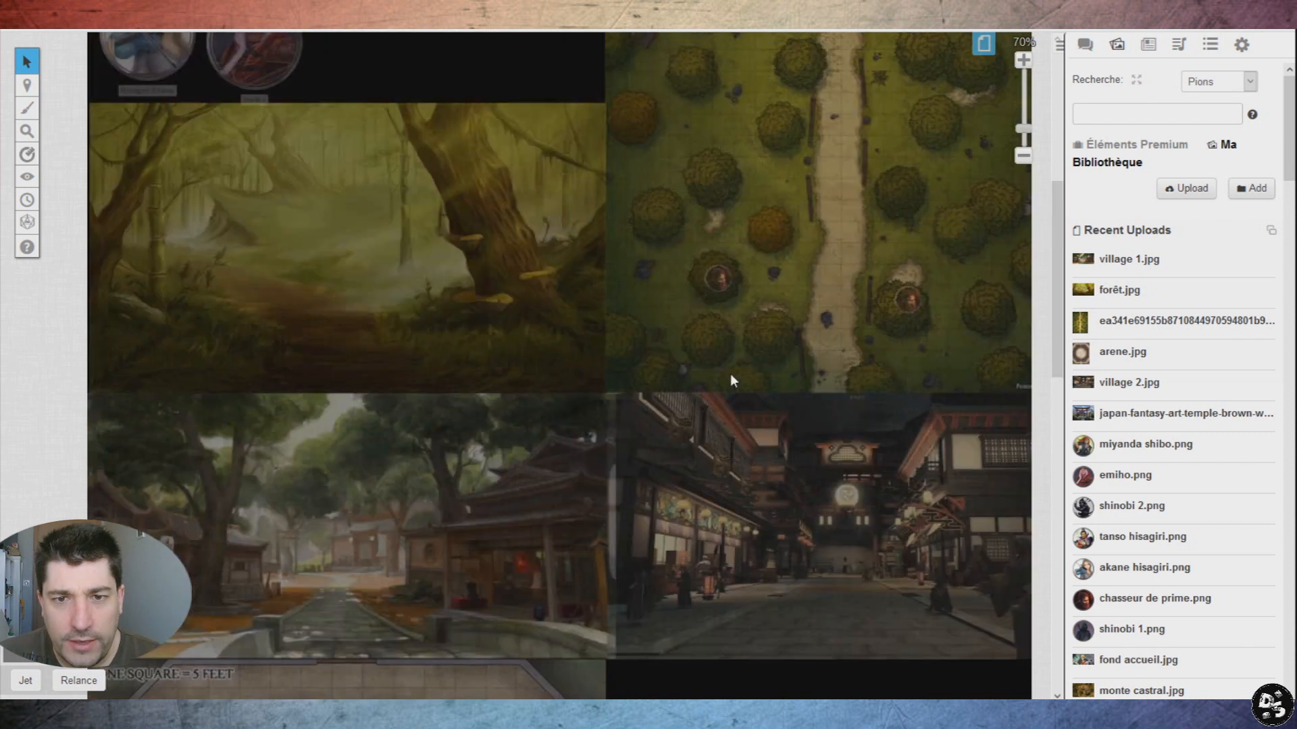
Step: On the PNJ page's objects and tokens layer, move the orange-haired token beside the purple-robed one and copy both
left_click(984, 60)
left_click(984, 48)
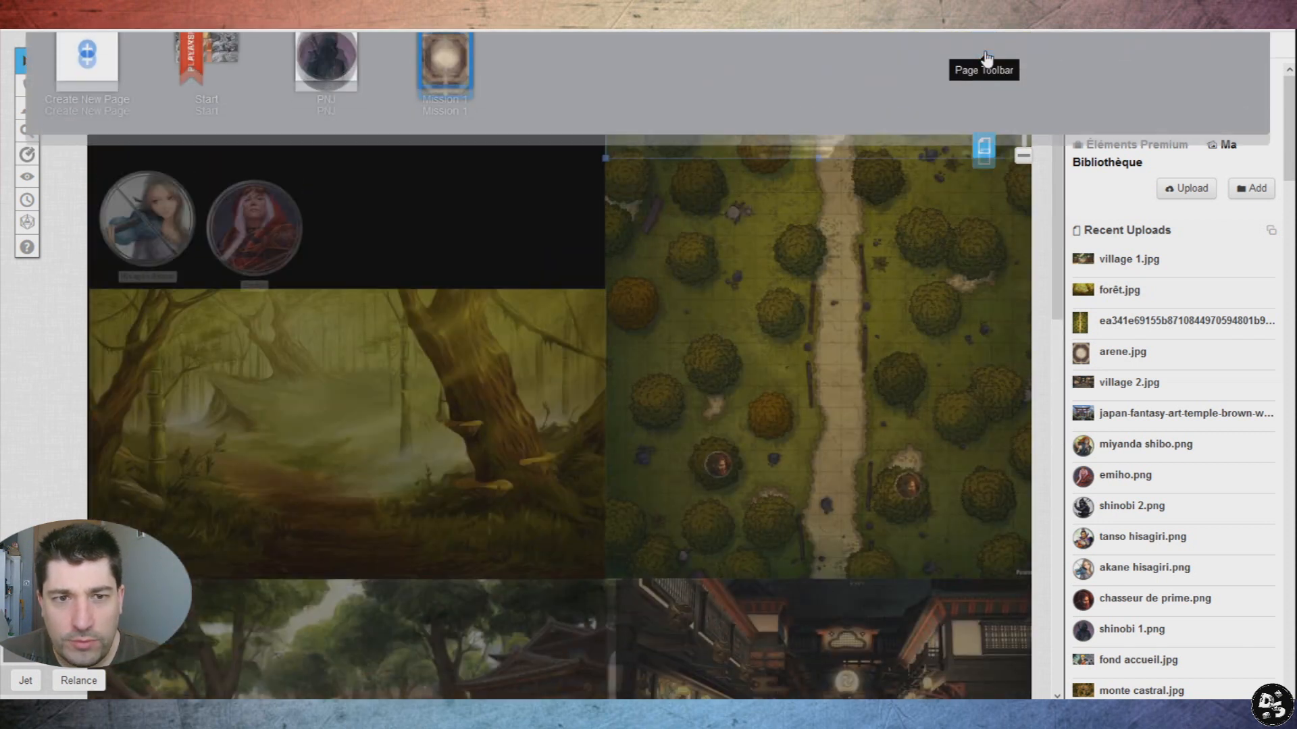
left_click(326, 88)
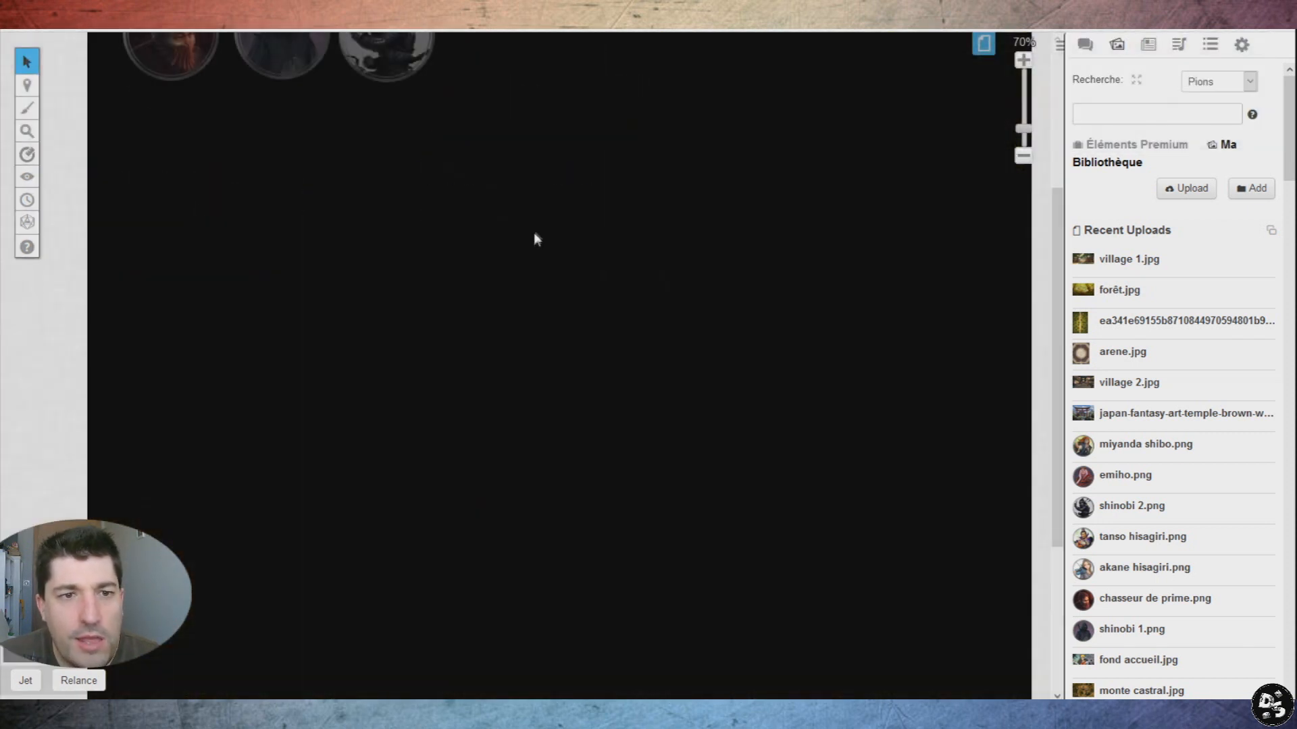
mouse_move(24, 110)
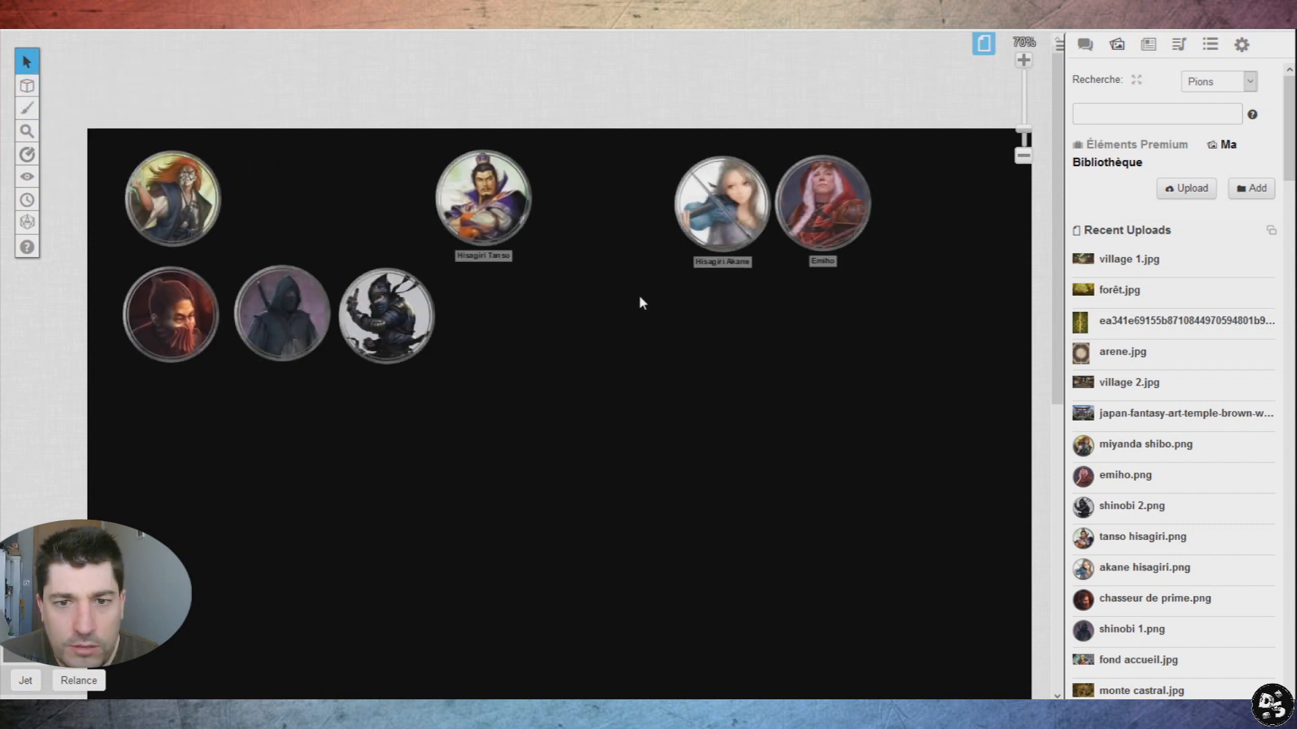
left_click_drag(182, 208, 395, 204)
left_click_drag(301, 185, 573, 203)
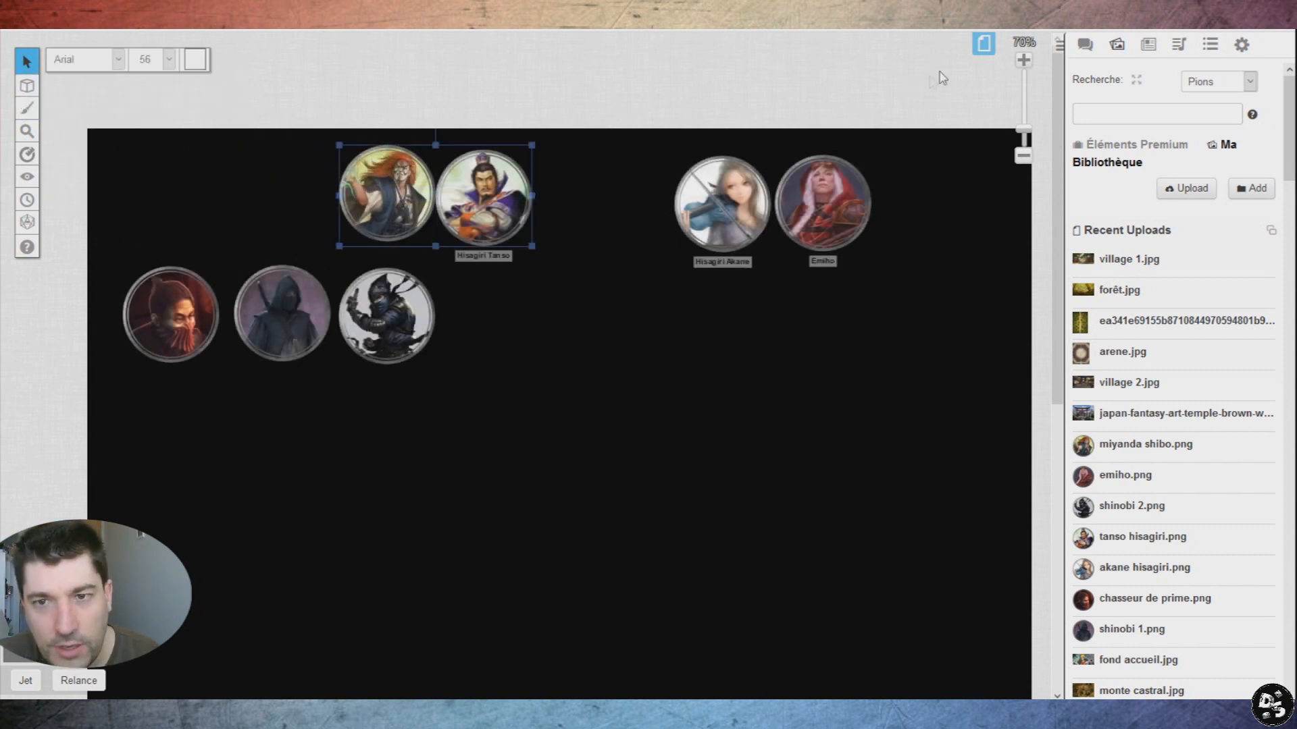
Step: Return to the Mission 1 page, paste the two tokens and move the orange-haired one off the arena's east side
left_click(983, 43)
left_click(443, 71)
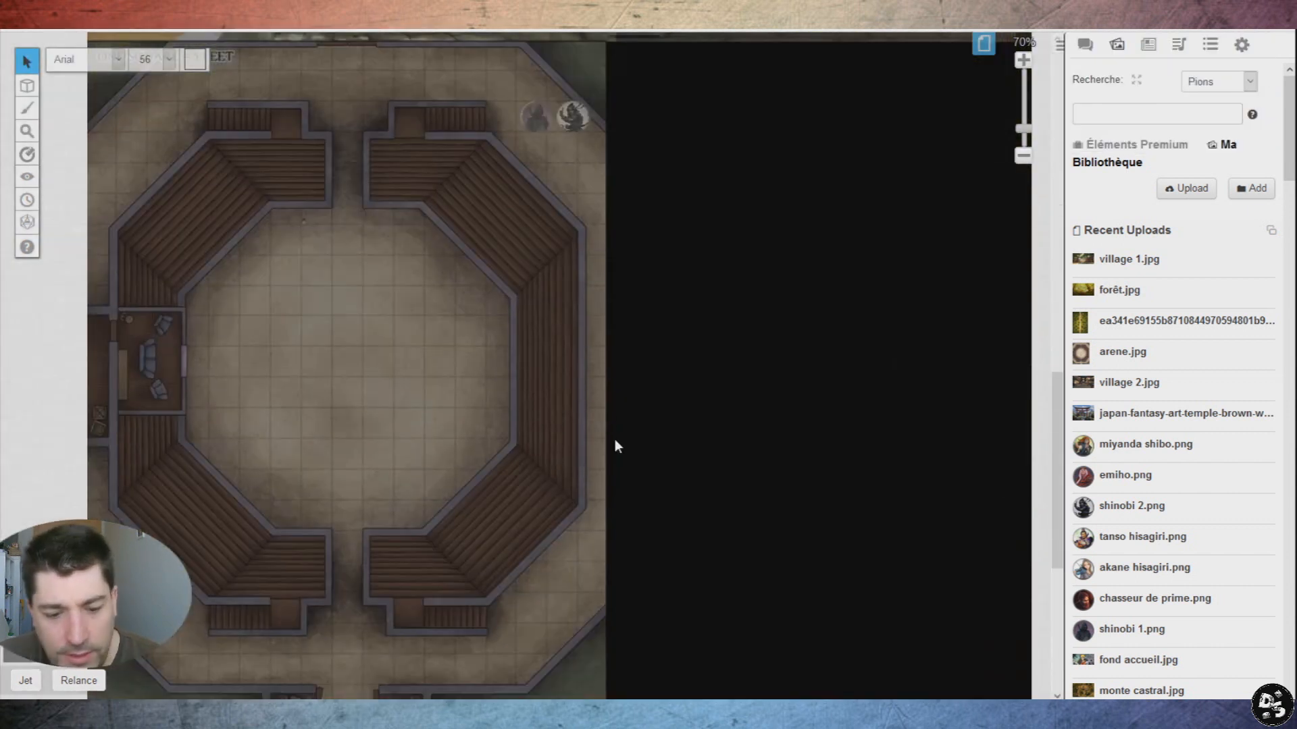
left_click(576, 434)
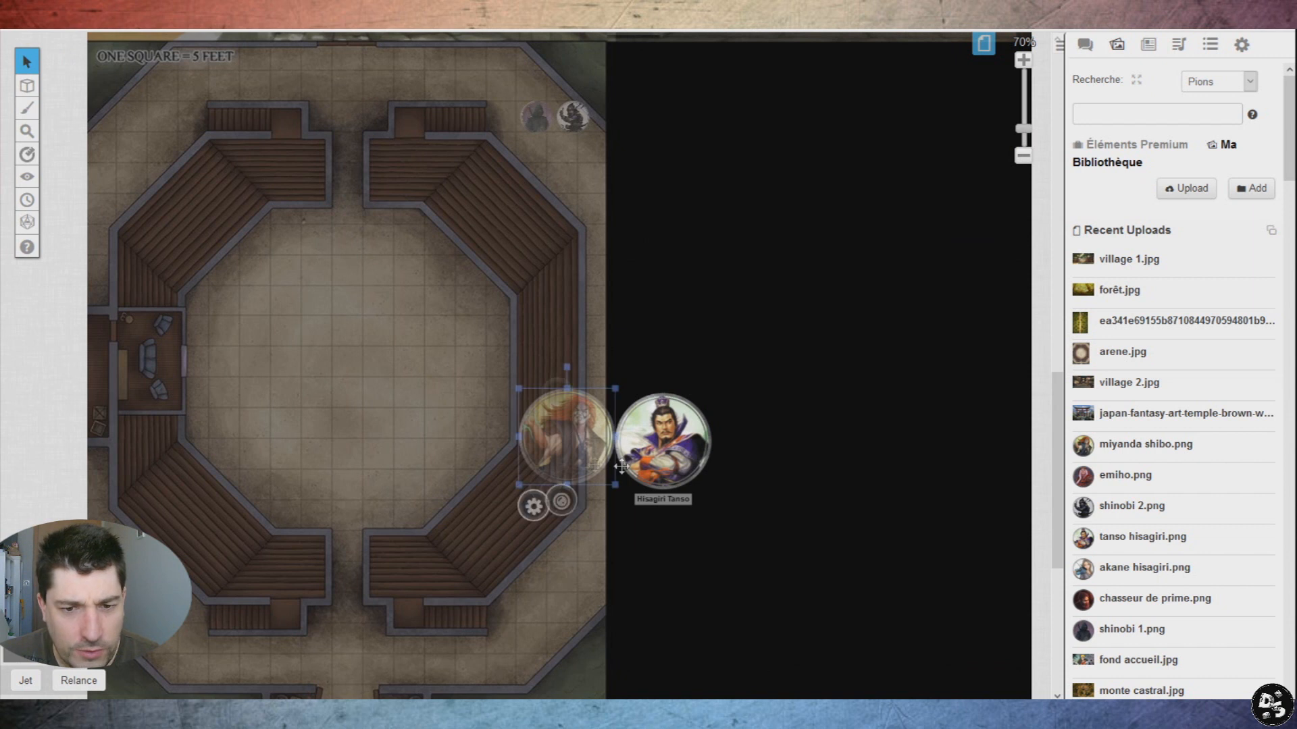
left_click_drag(576, 435, 666, 321)
Step: Select the orange-haired and purple-robed tokens together and move them to the GM layer
left_click_drag(770, 320, 624, 481)
right_click(648, 426)
mouse_move(695, 411)
left_click(776, 457)
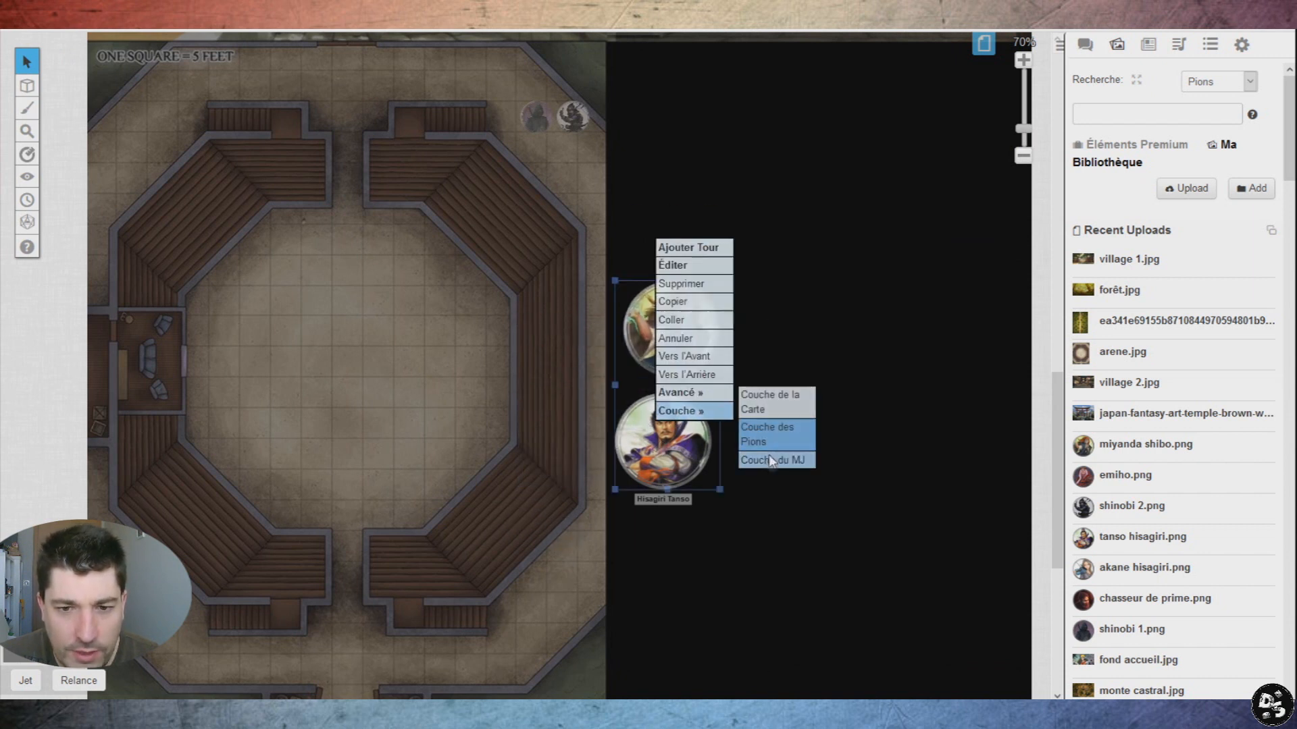
Step: On the GM info layer, shrink the purple-robed token to battlemap scale and place it in the arena's small west room
mouse_move(27, 86)
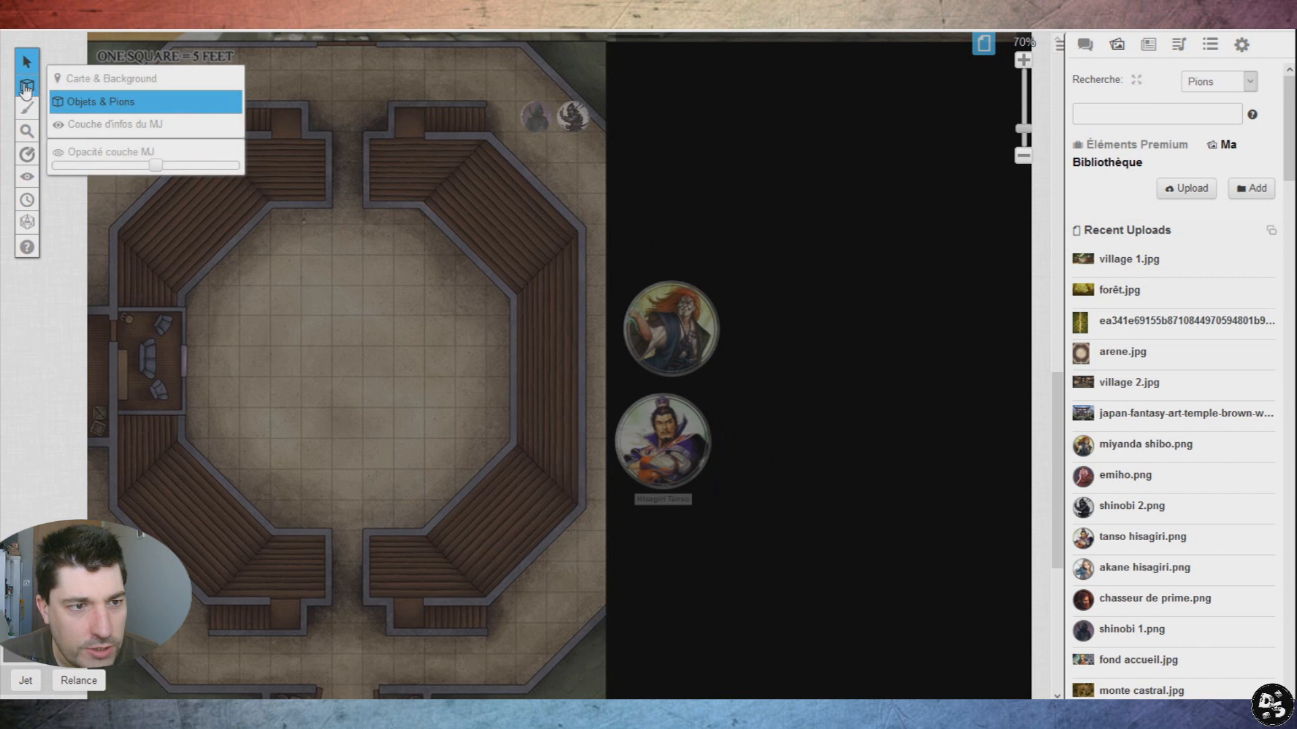
left_click(95, 125)
left_click(677, 435)
left_click_drag(710, 399, 657, 456)
key("ctrl+c")
key("ctrl+v")
left_click_drag(139, 364, 163, 362)
Step: Shrink the orange-haired token to battlemap scale and place it on the arena's northern stairs, east of the entrance
left_click(694, 346)
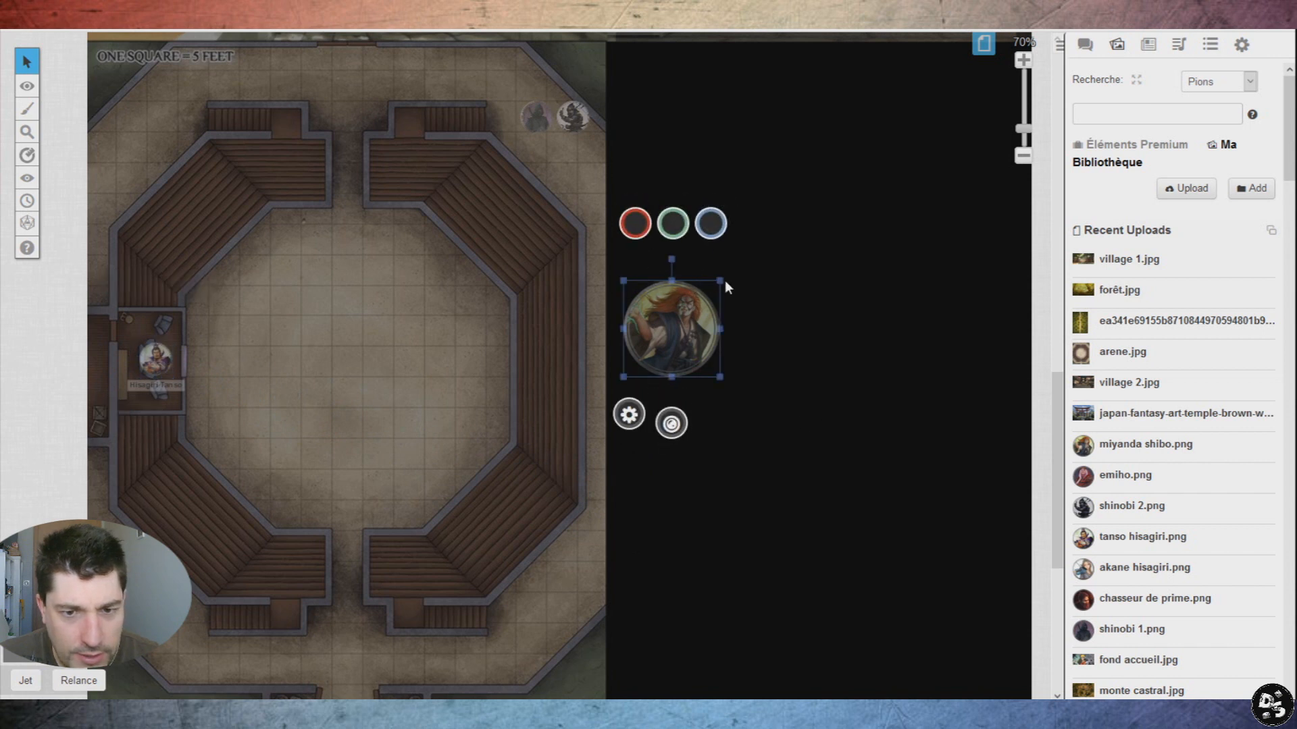
left_click_drag(722, 278, 679, 318)
left_click(641, 423)
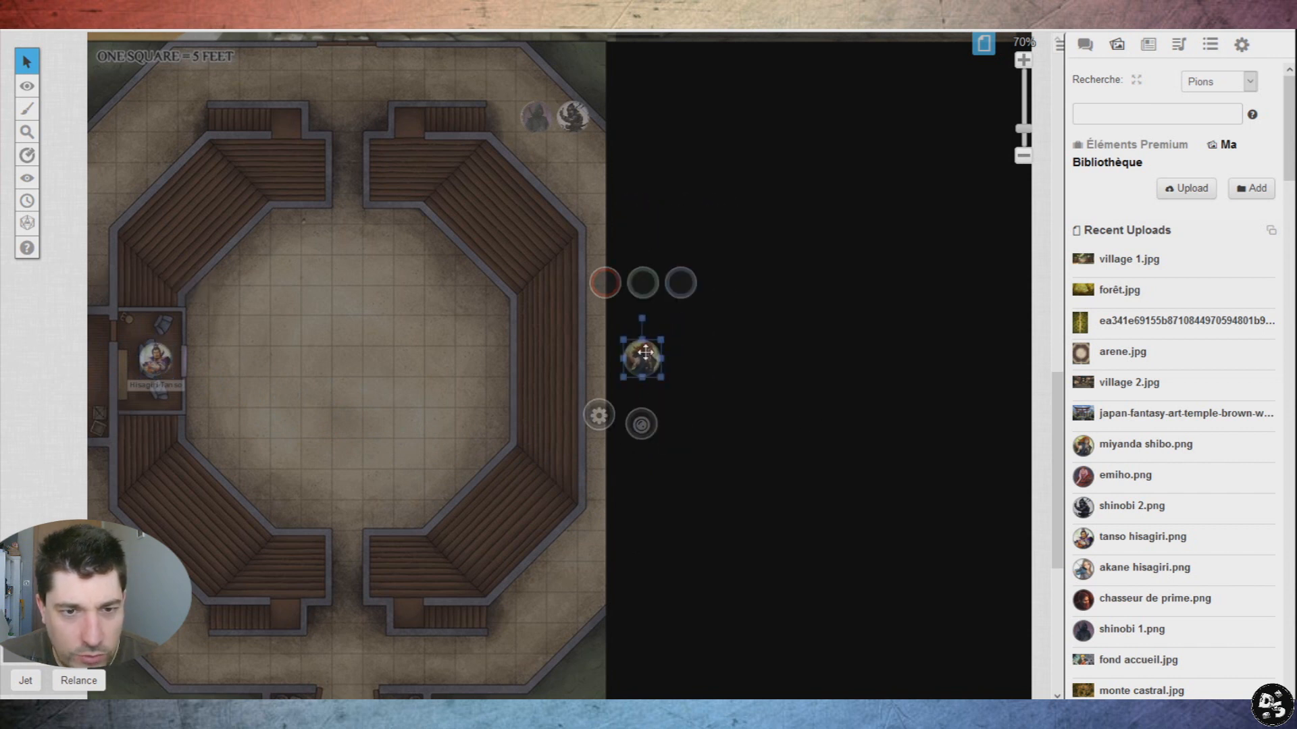
left_click_drag(427, 120, 426, 121)
left_click(498, 192)
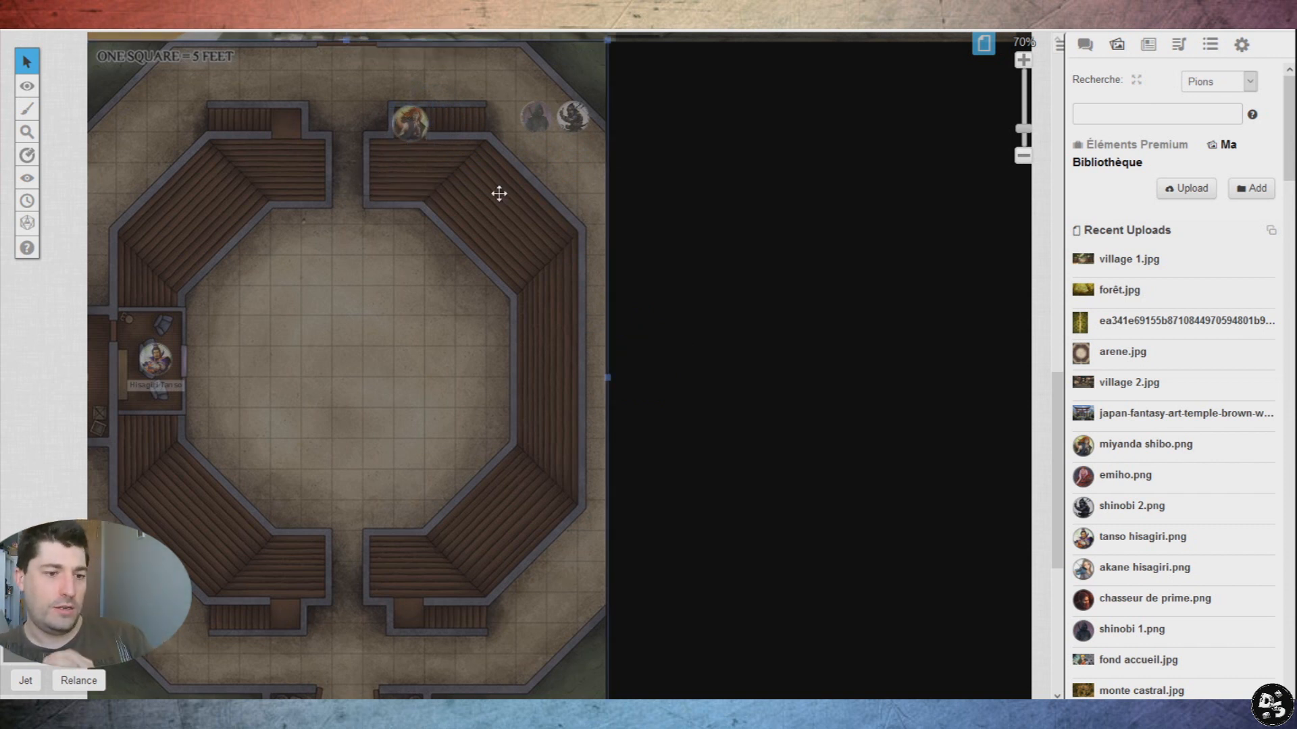
Step: Look over the Mission 1 page's forest scenes, village pictures and arena with their hidden tokens
scroll(500, 193, "up", 15)
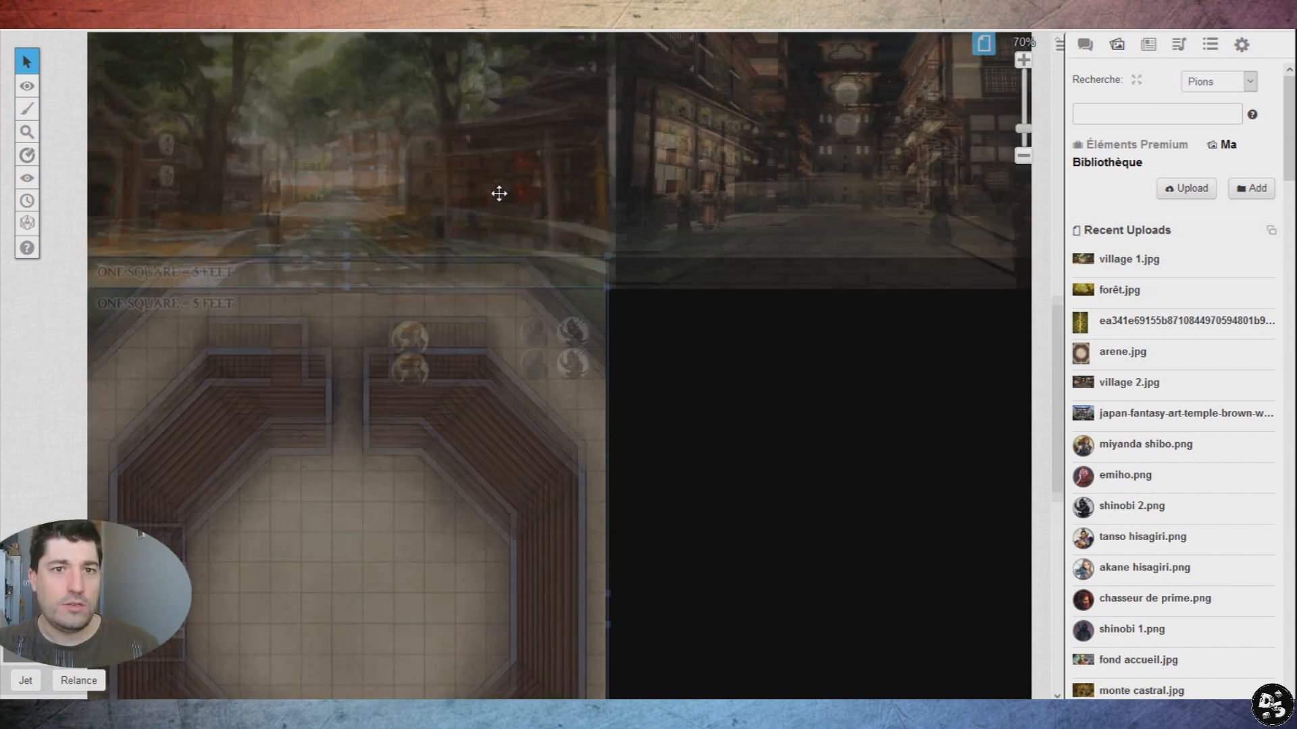
scroll(499, 194, "down", 3)
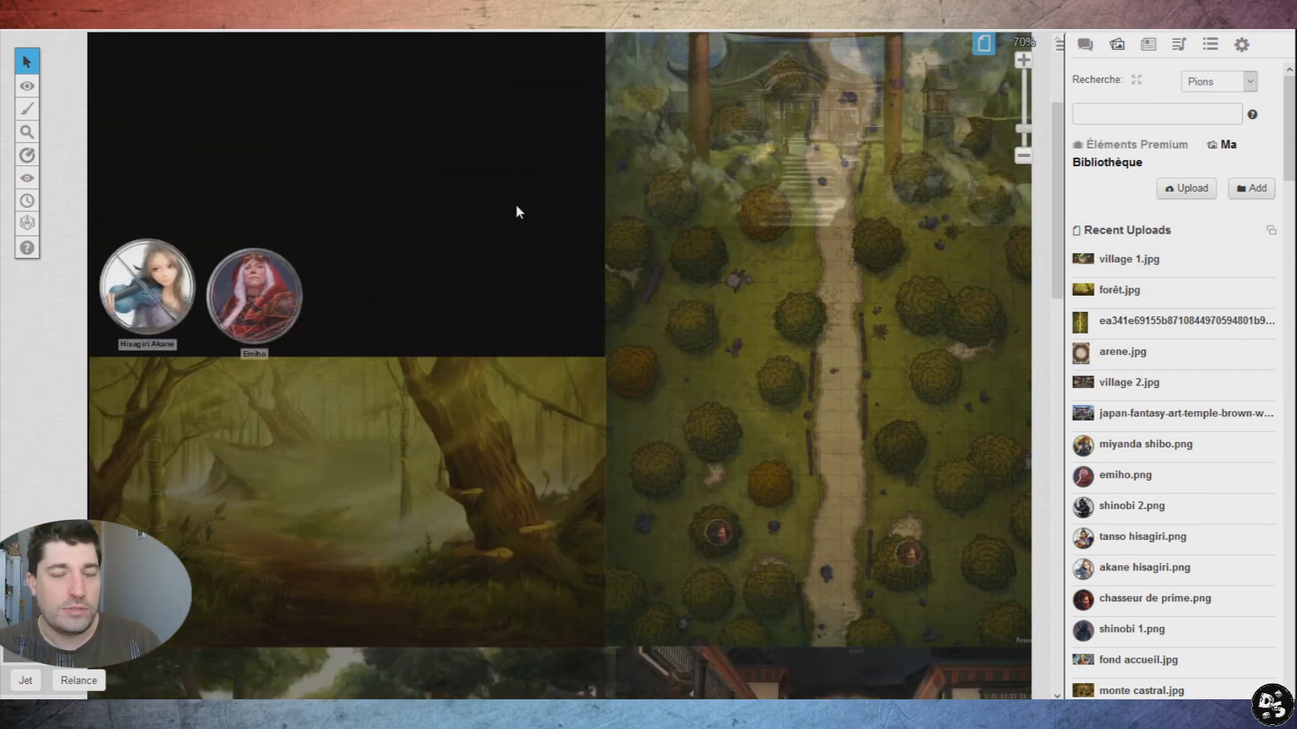
scroll(525, 203, "down", 3)
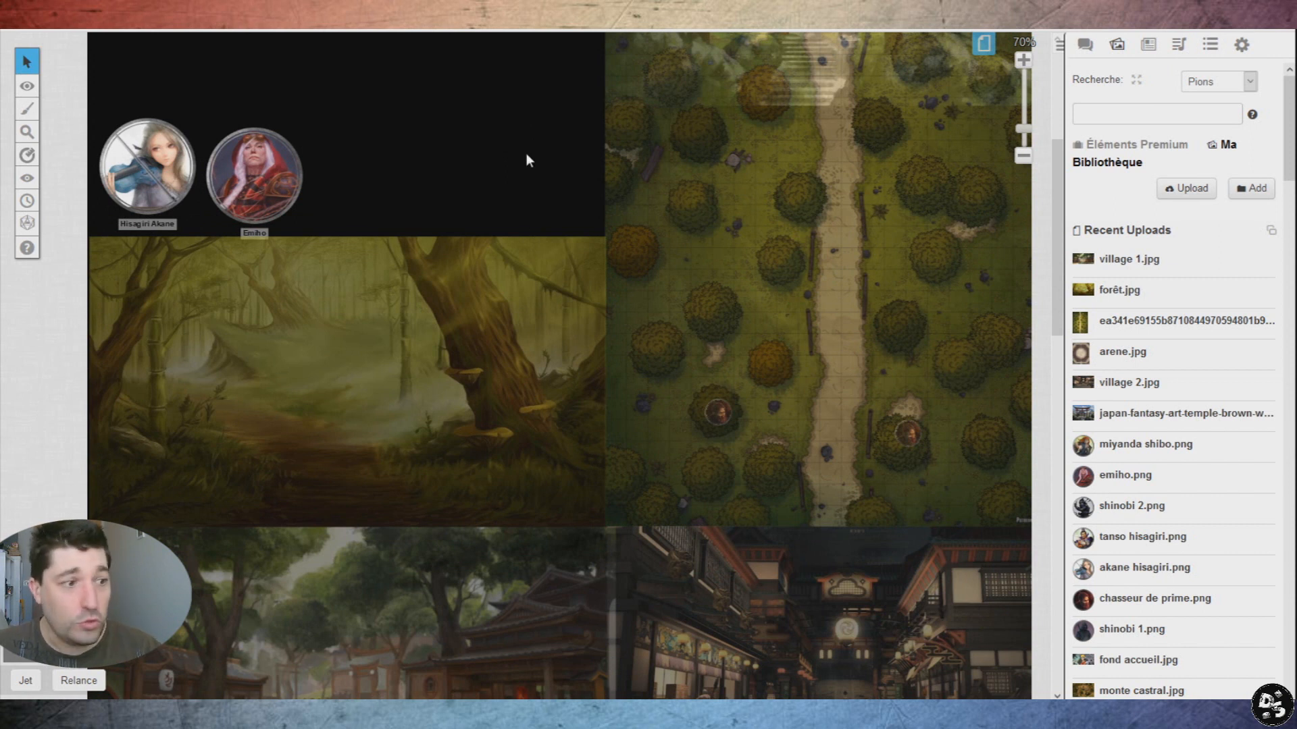
scroll(517, 156, "down", 5)
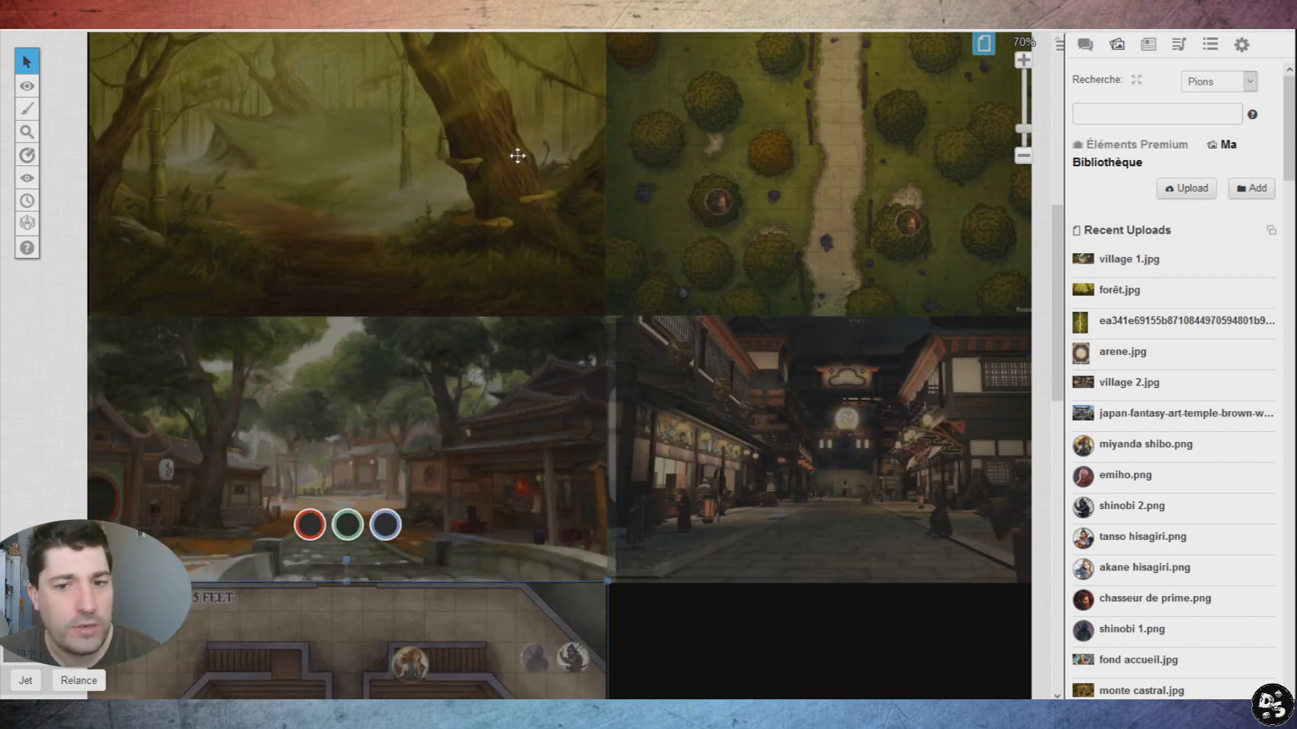
scroll(518, 159, "down", 5)
scroll(518, 160, "down", 5)
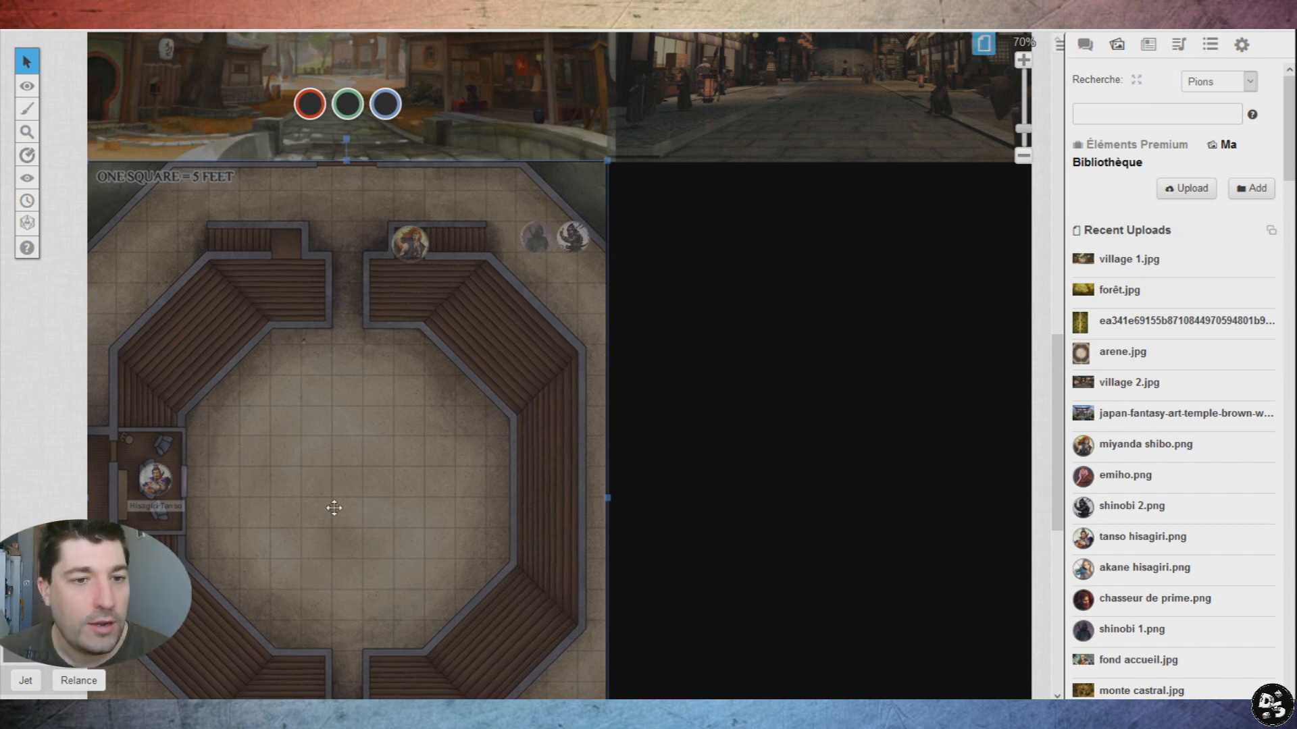
scroll(371, 420, "up", 1)
scroll(371, 426, "down", 2)
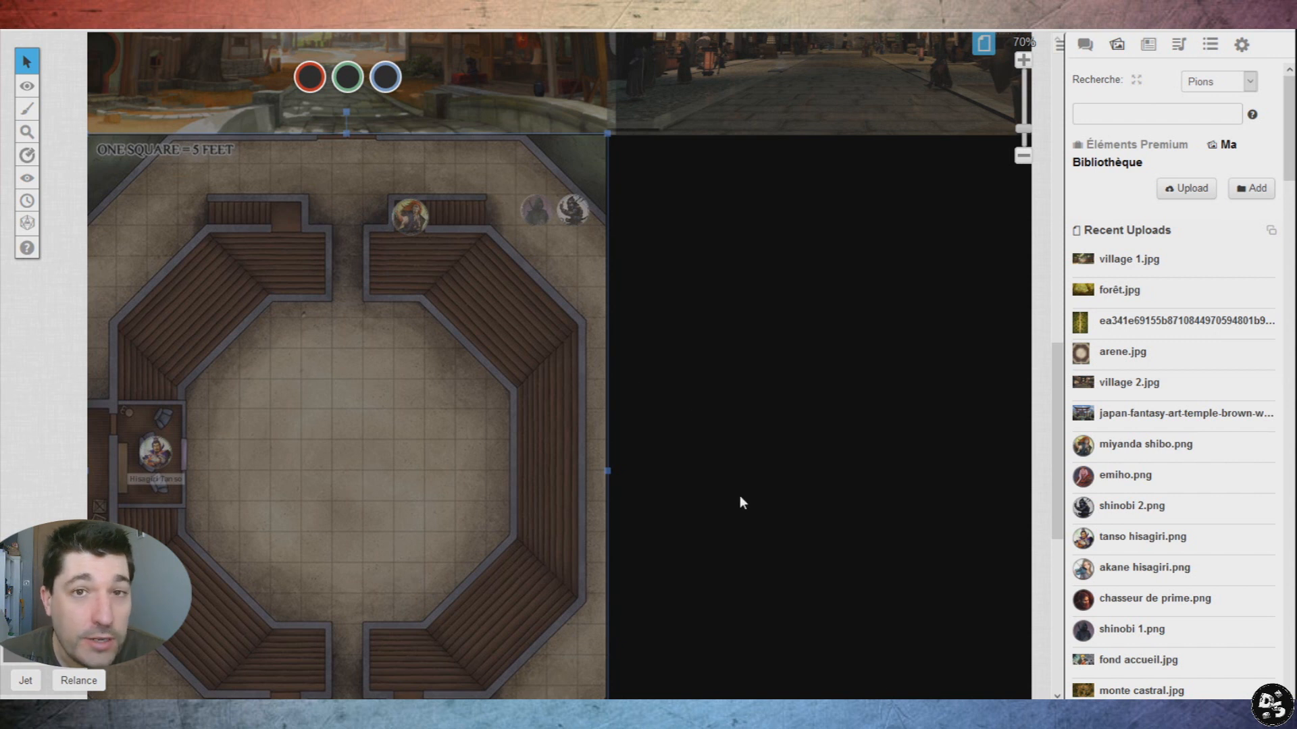
scroll(651, 390, "up", 4)
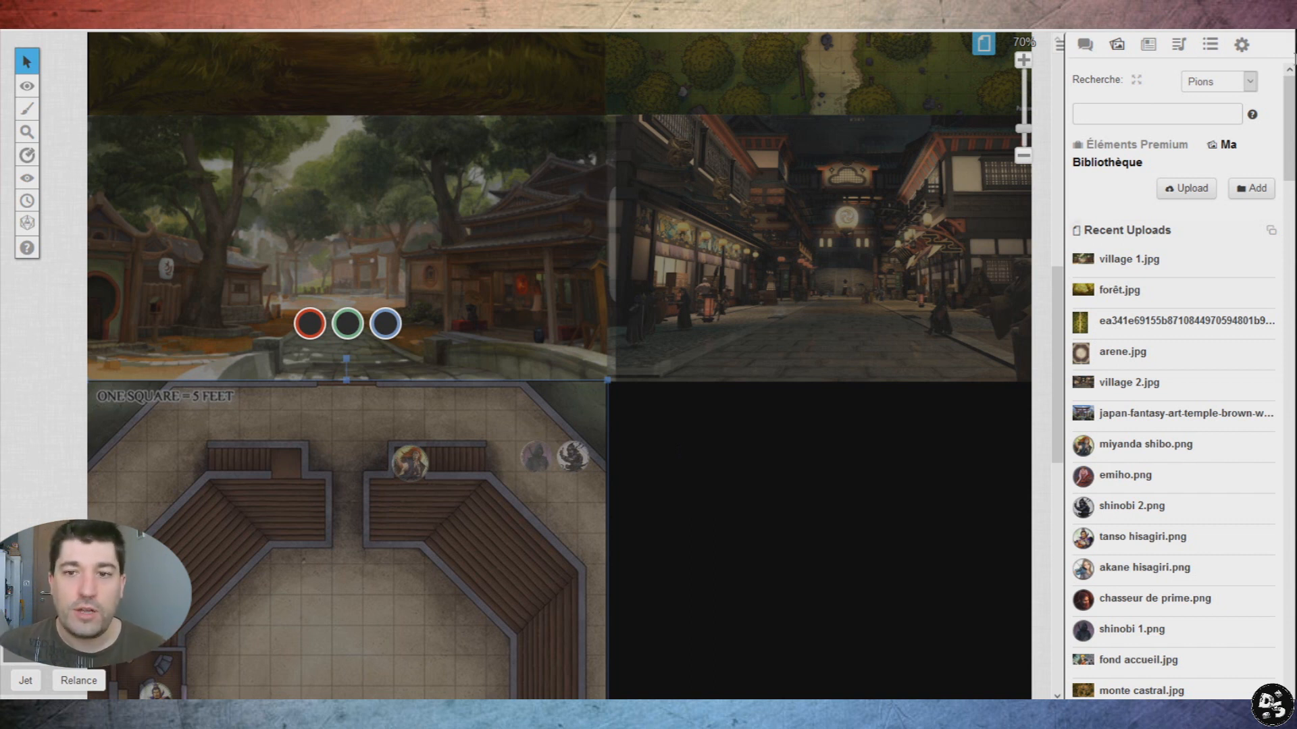
Step: View the campaign journal and return to the chat
left_click(1085, 46)
left_click(1148, 46)
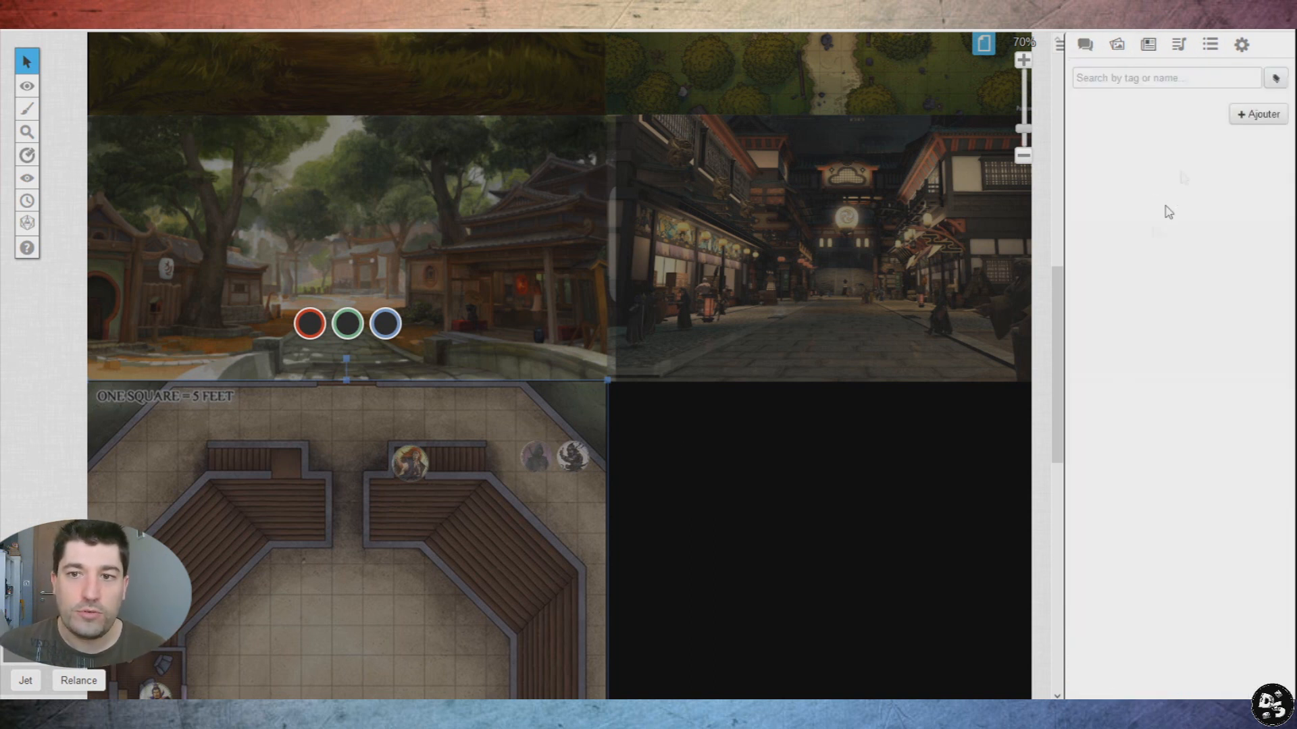
left_click(1084, 46)
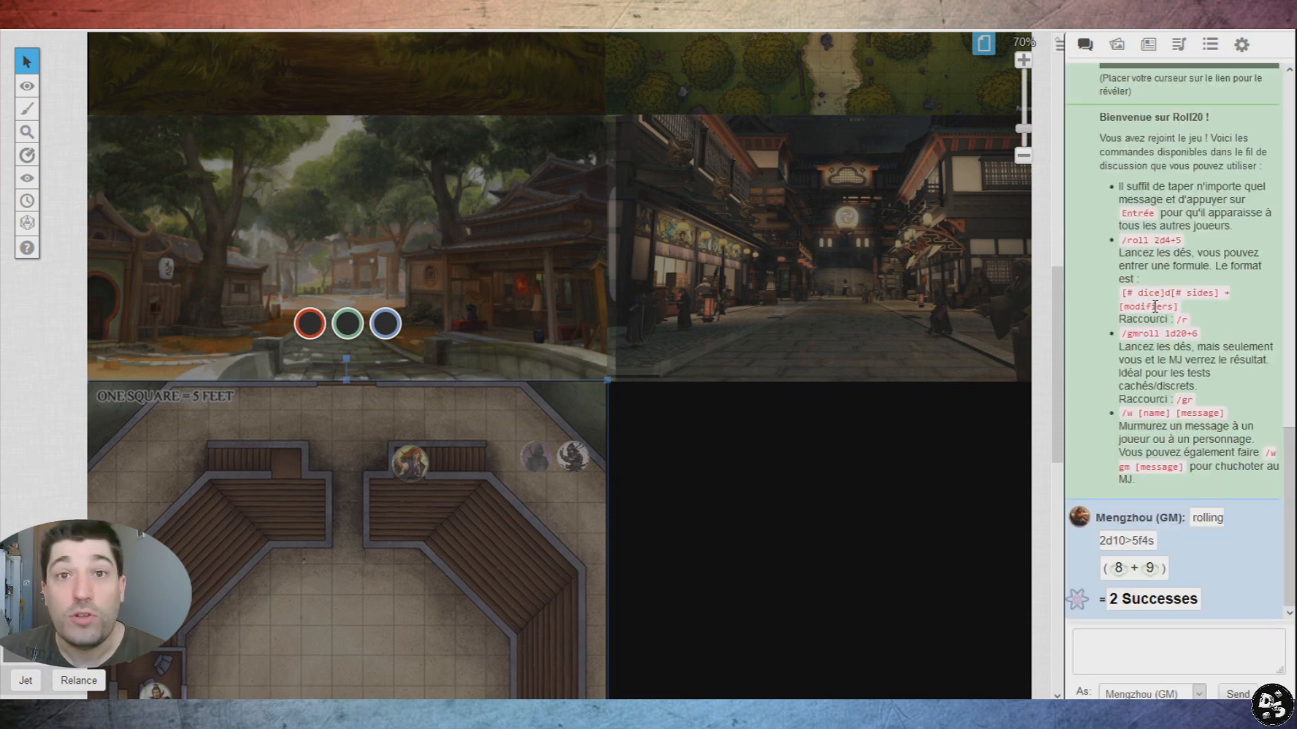